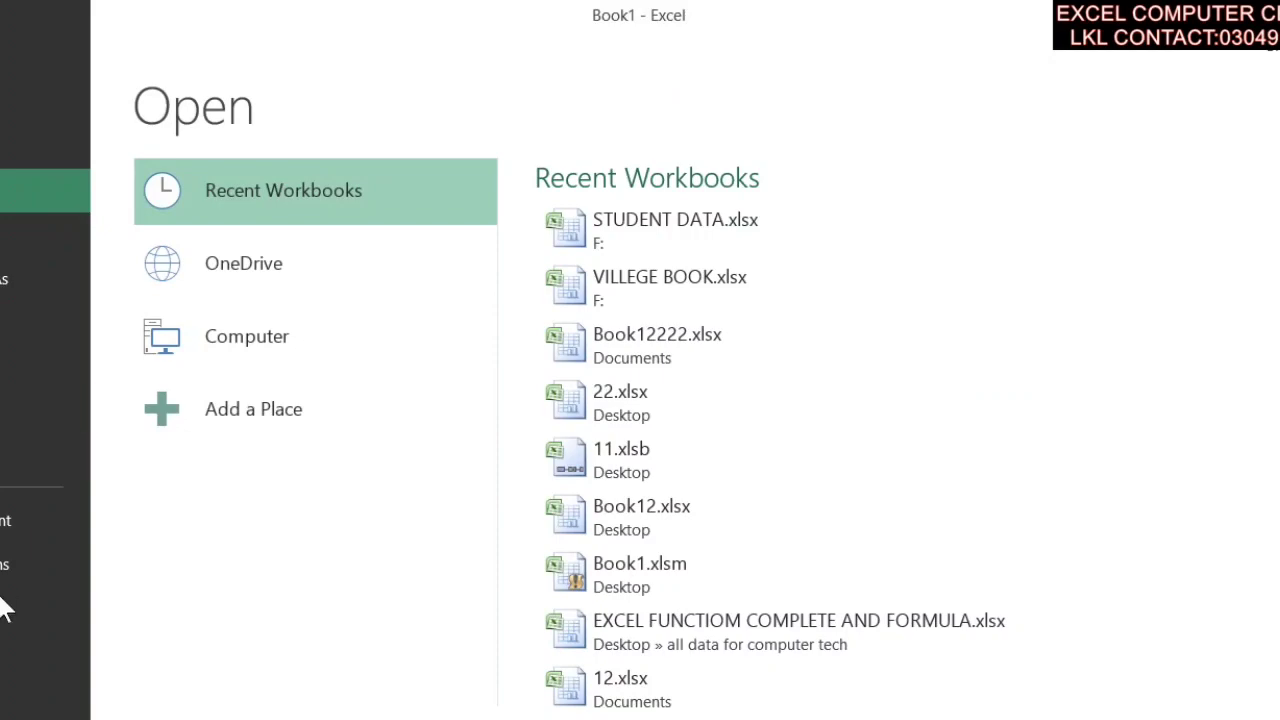
- Turn off the R1C1 reference style in the Excel formula options
left_click(10, 566)
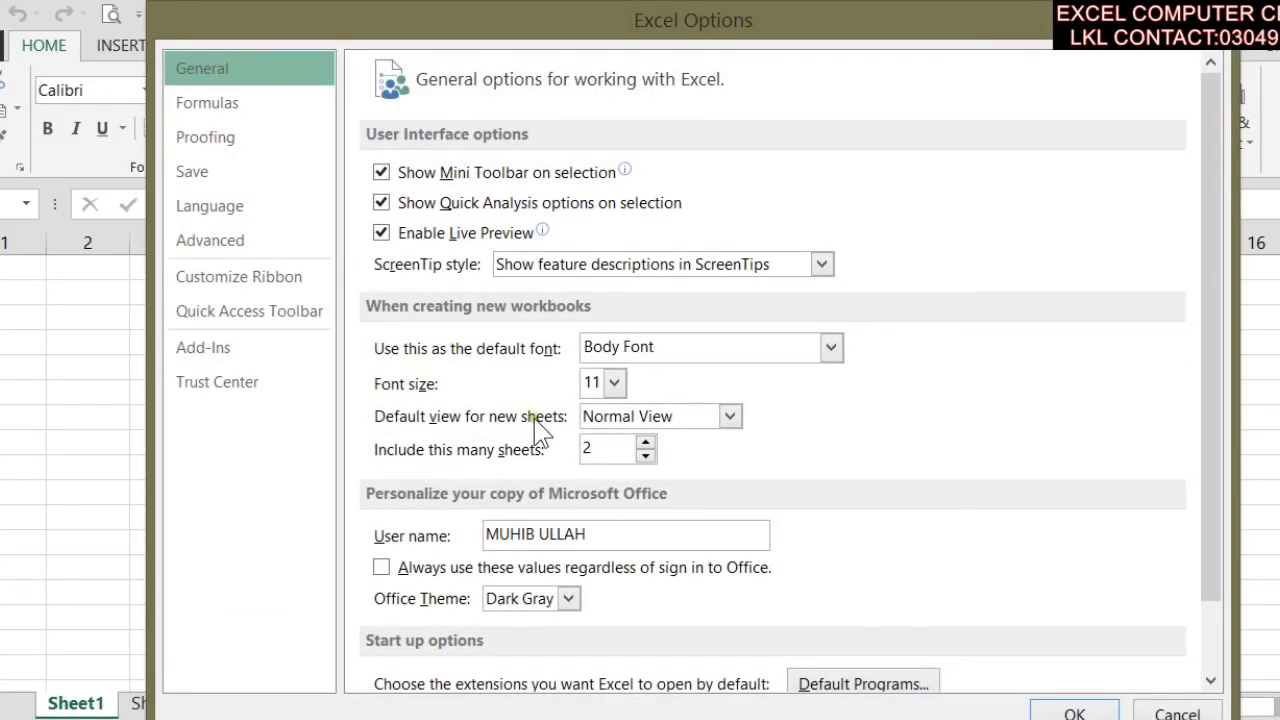
left_click(252, 103)
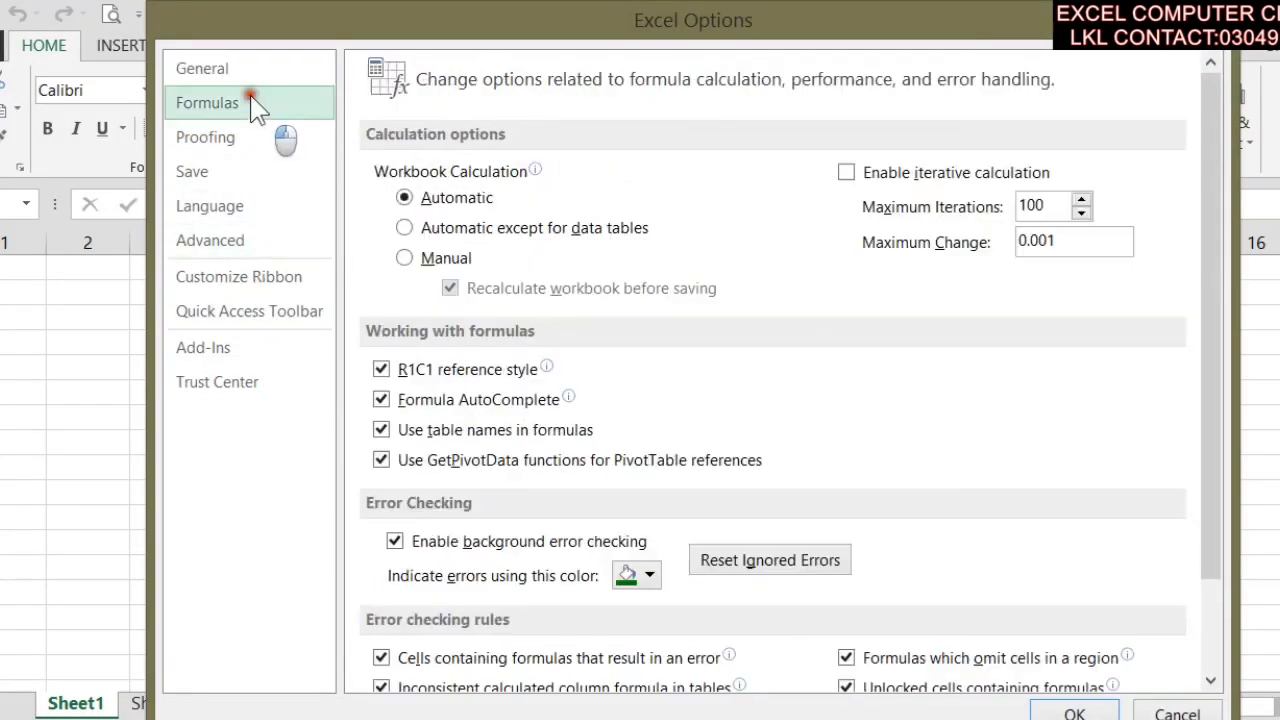
left_click(381, 369)
left_click(1100, 716)
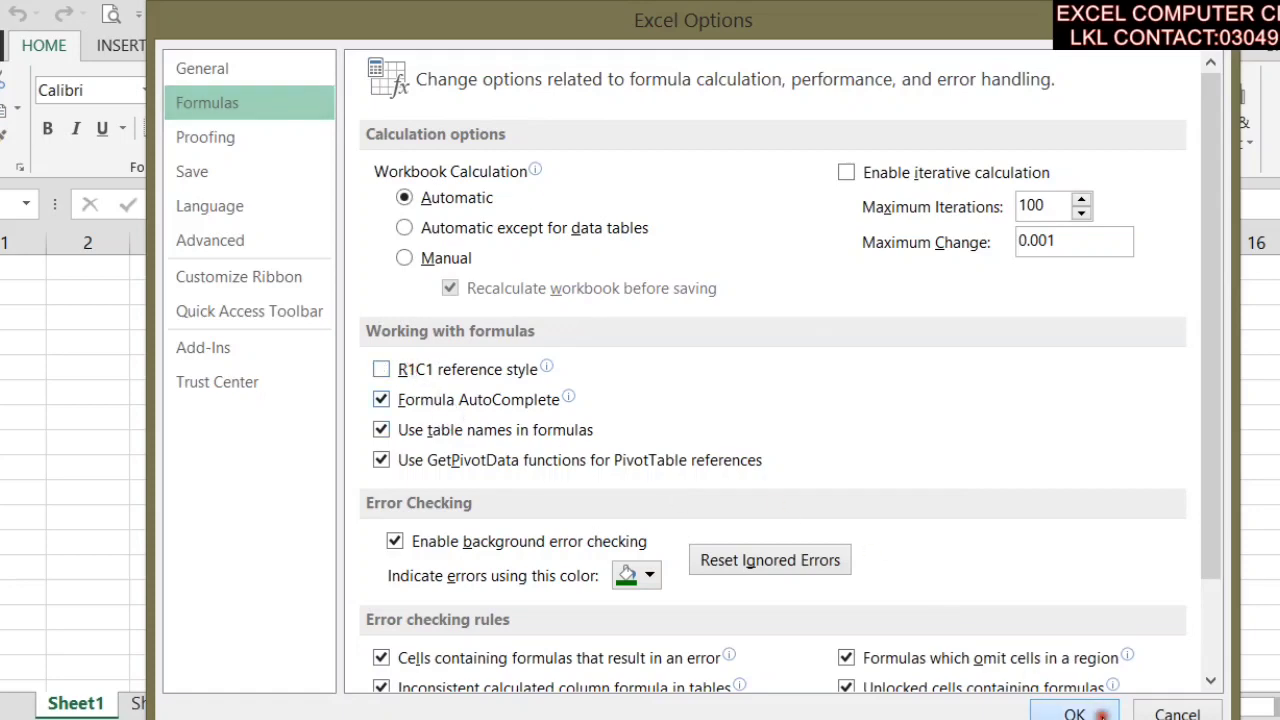
- Jump to cell A112 with the Go To command
left_click(656, 465)
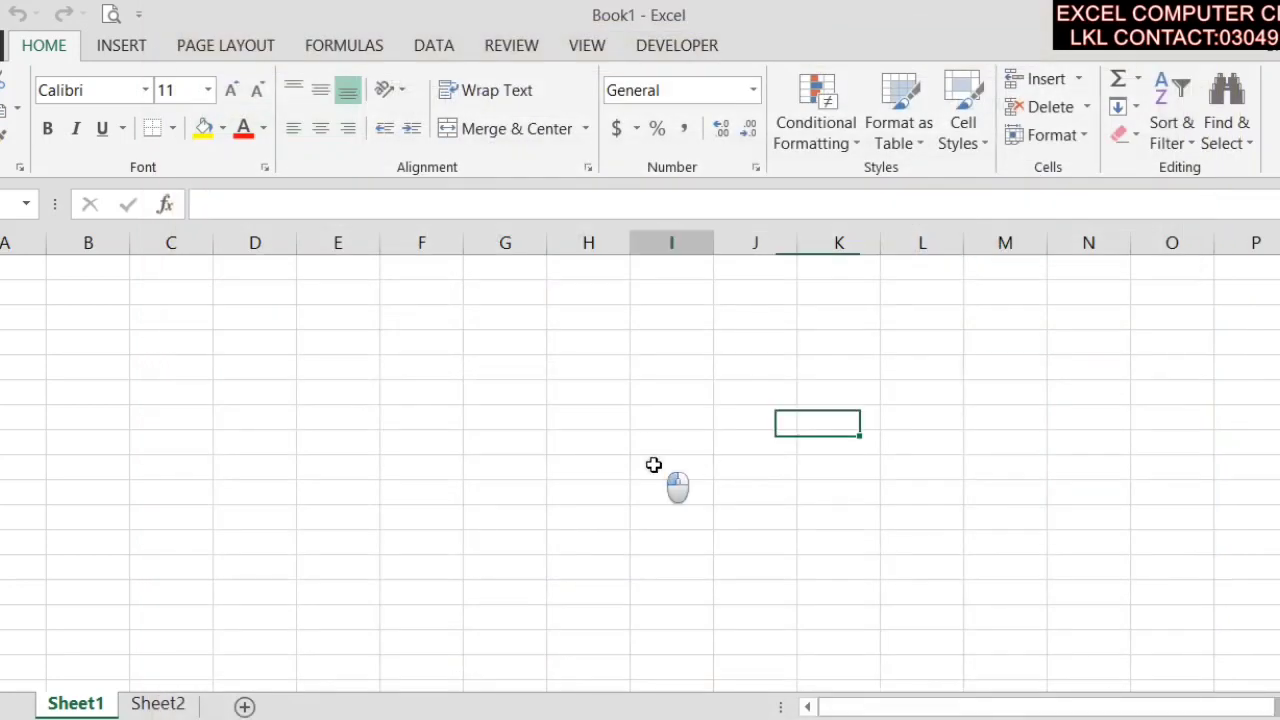
left_click(1236, 150)
left_click(1173, 238)
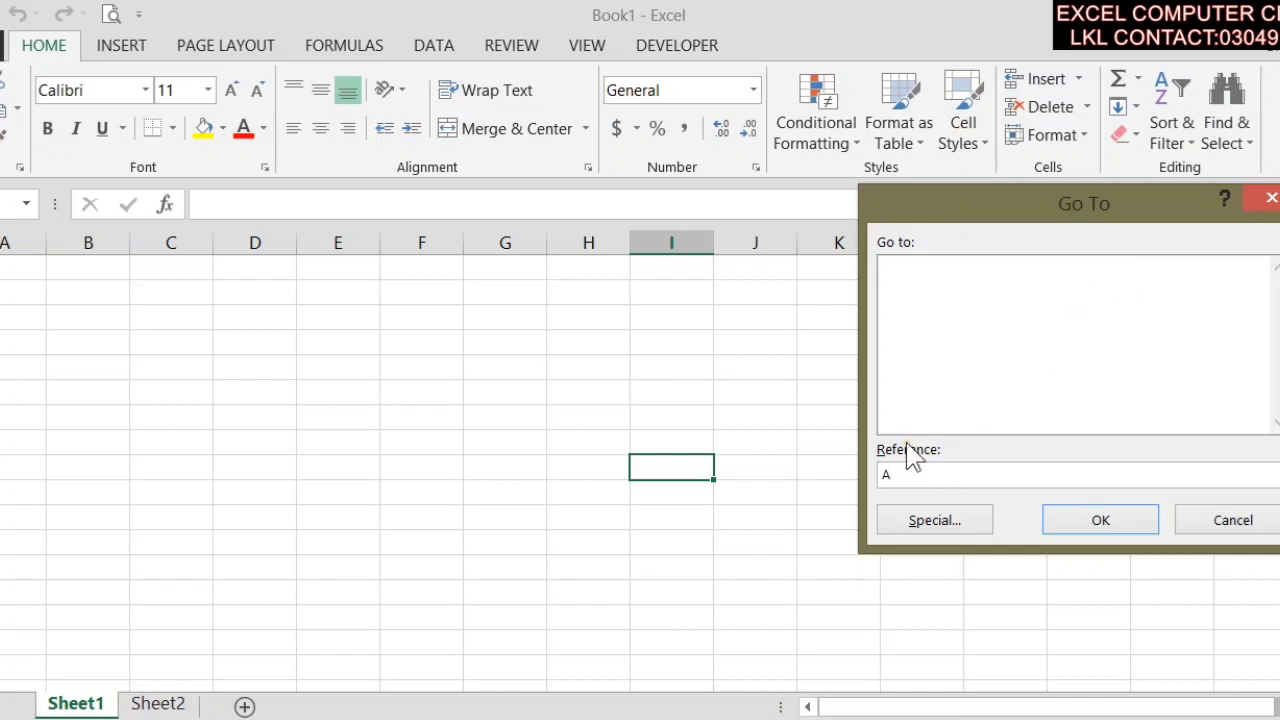
type("A112")
left_click(1128, 520)
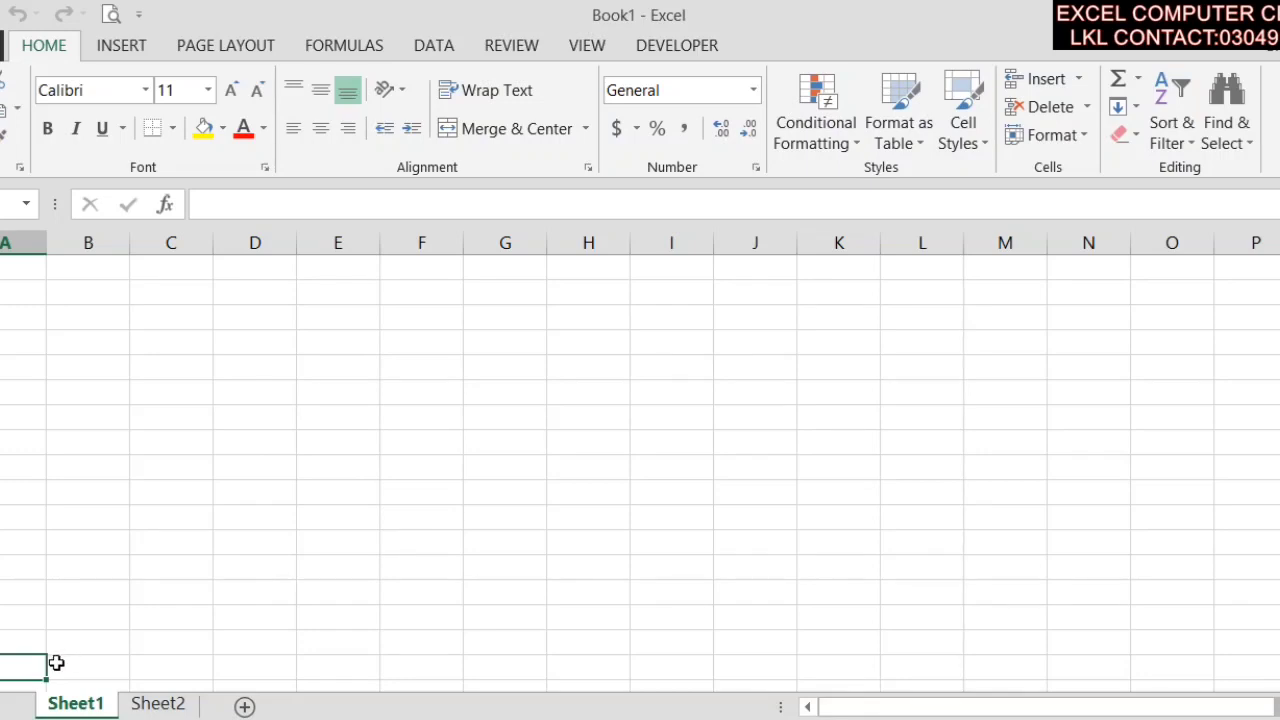
- Examine the Go To Special selection options and close them without choosing one
left_click(489, 561)
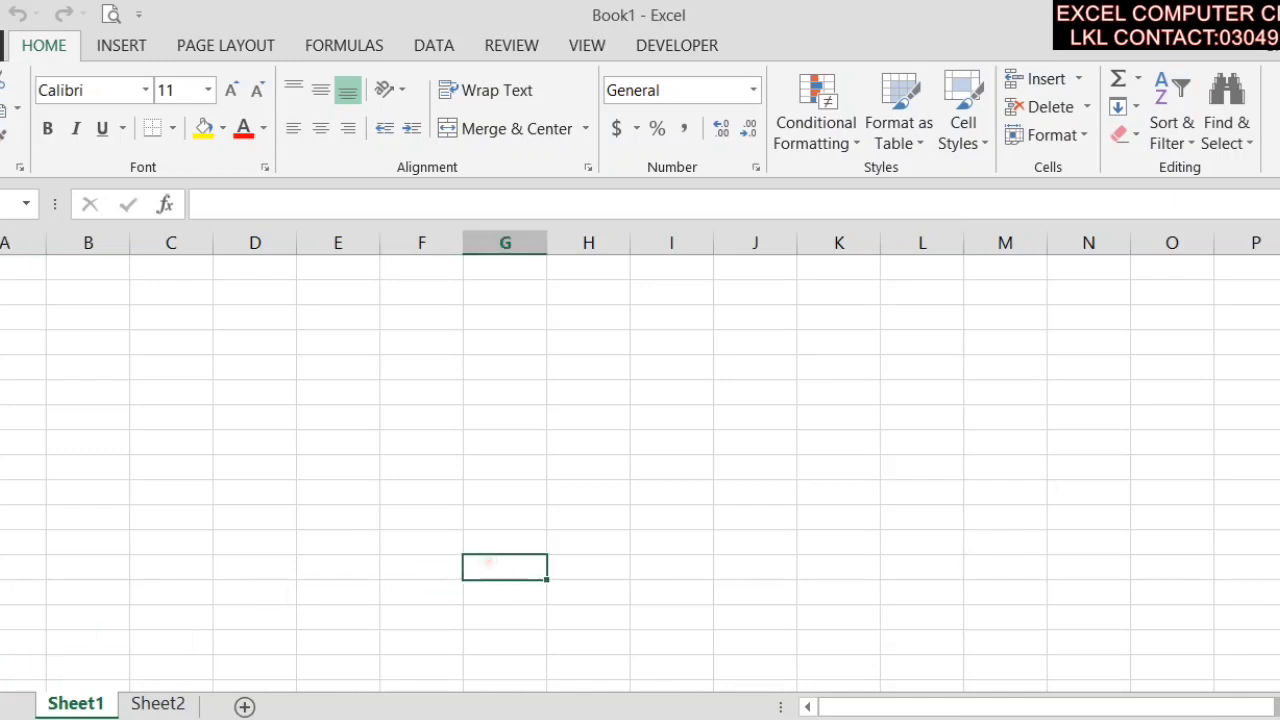
left_click(1228, 112)
left_click(1200, 266)
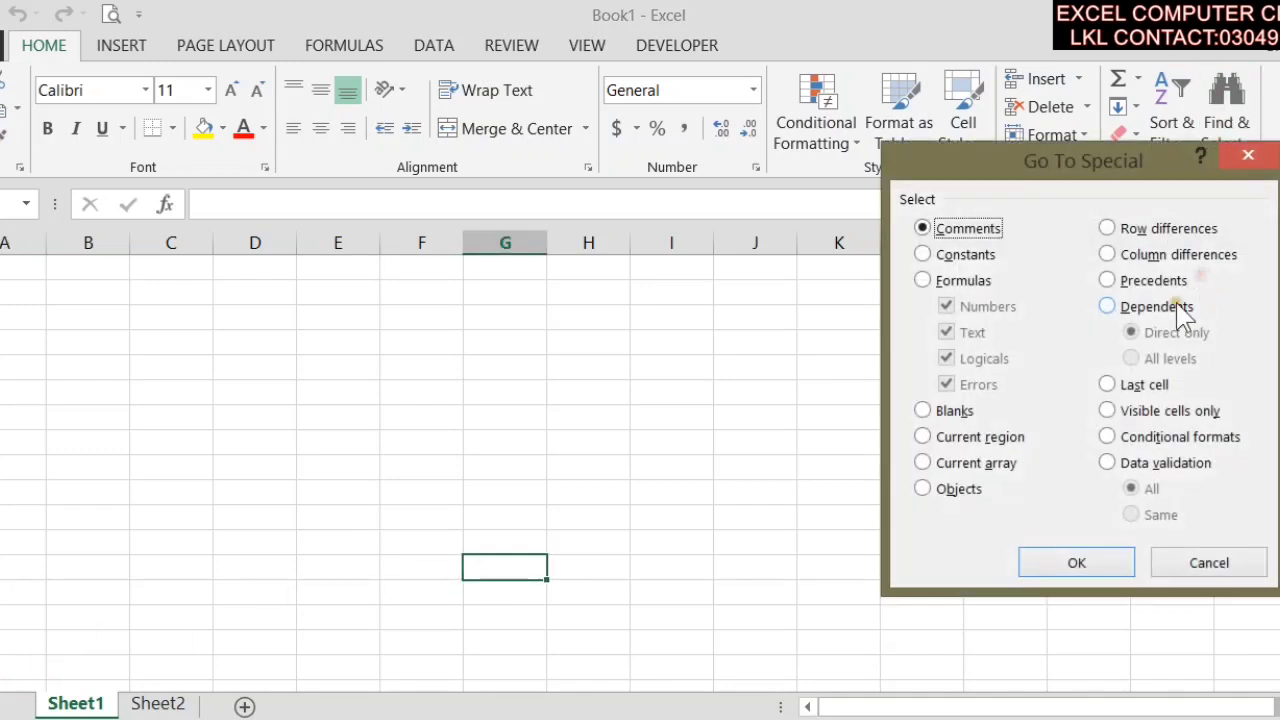
left_click_drag(1045, 175, 1043, 108)
left_click(391, 338)
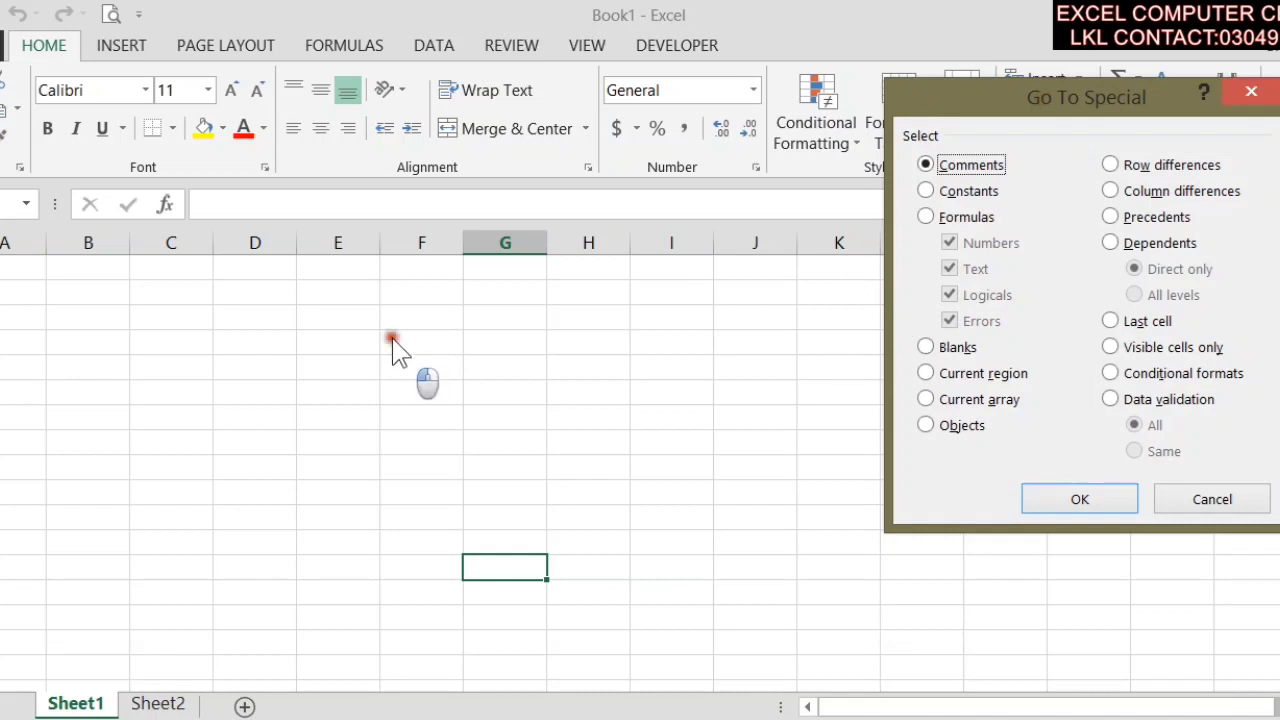
left_click(1210, 500)
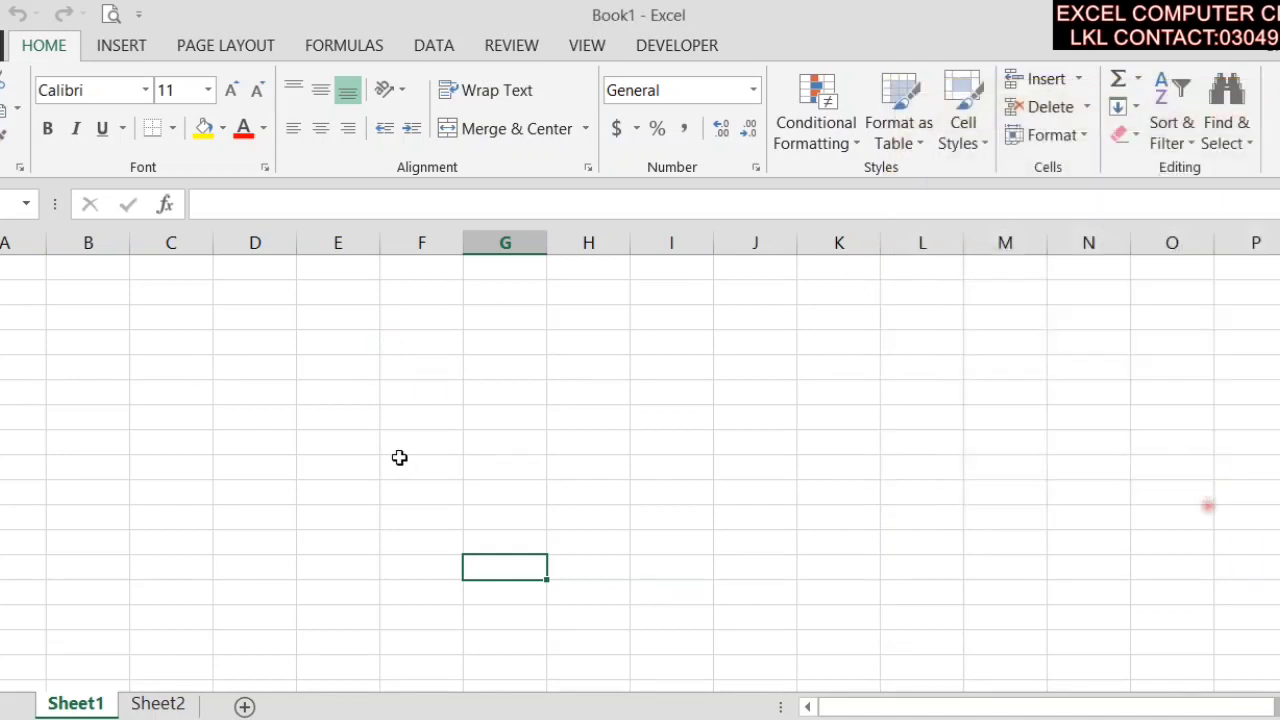
- Enter the table headings S.NO, NAME, PROGRAM and FEE in adjacent cells of columns D to G
left_click(223, 364)
type("S.NO")
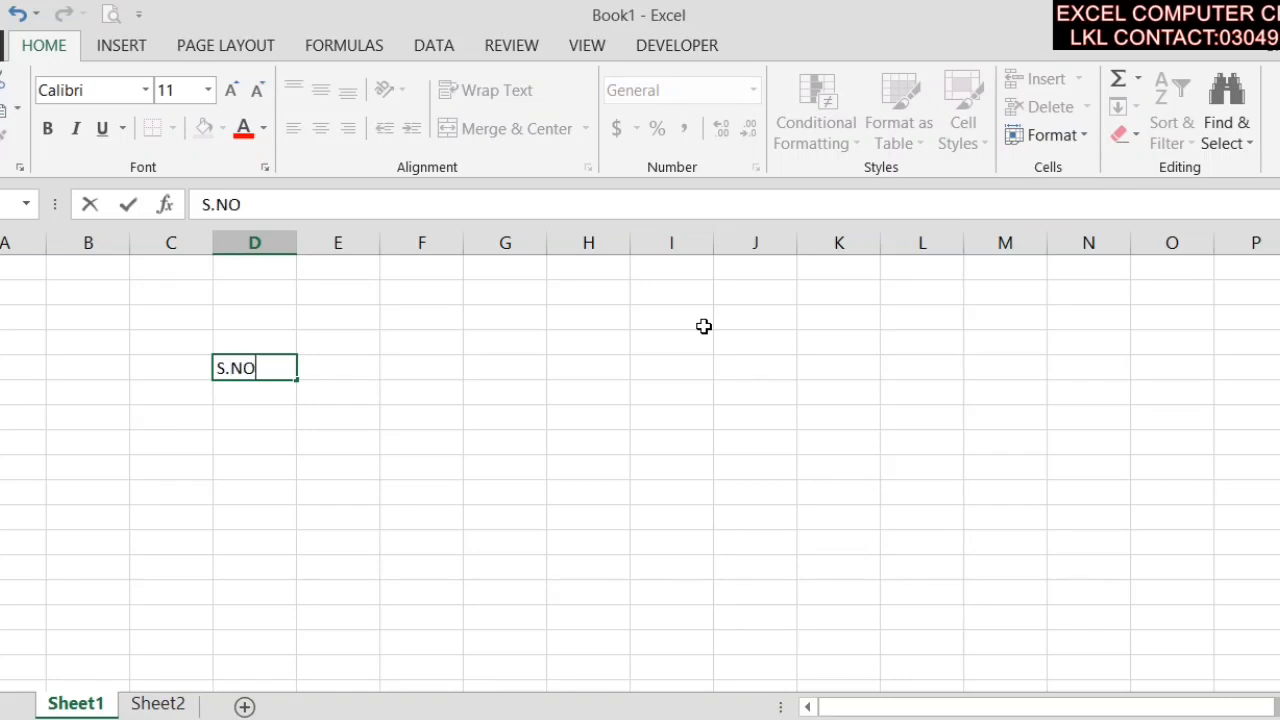
key("Return")
key("Right")
key("Up")
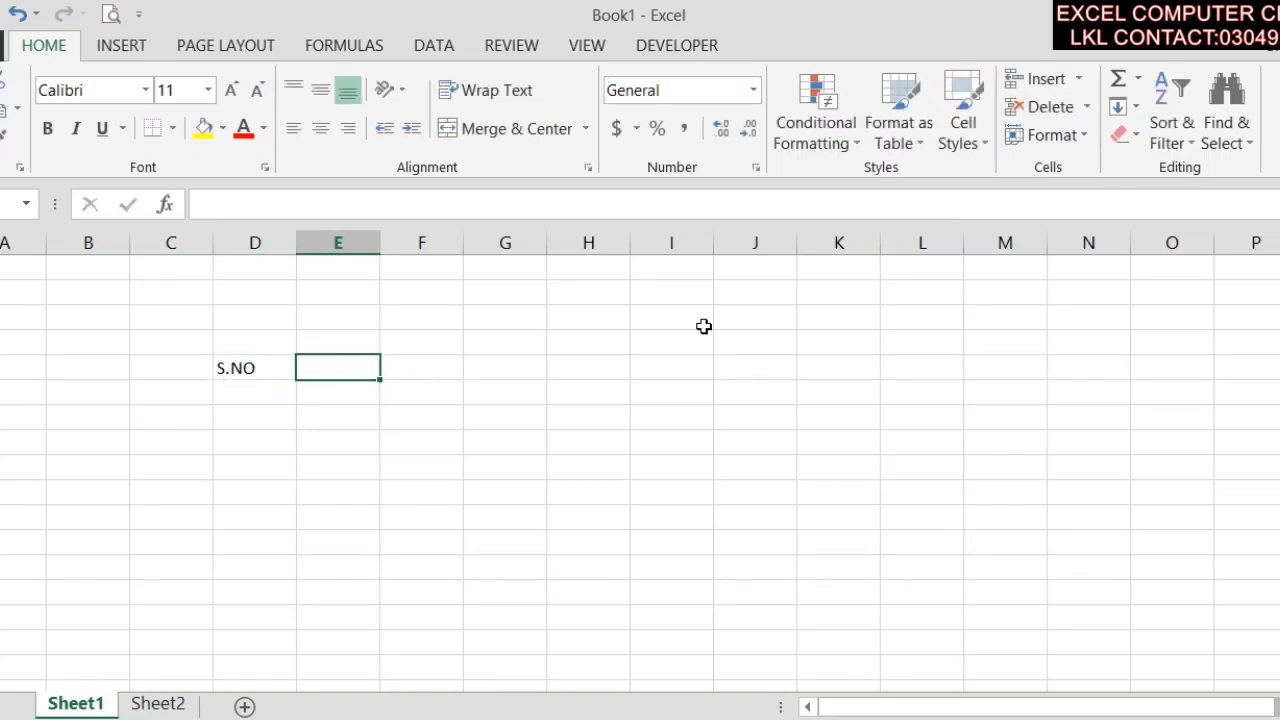
type("NAME")
key("Tab")
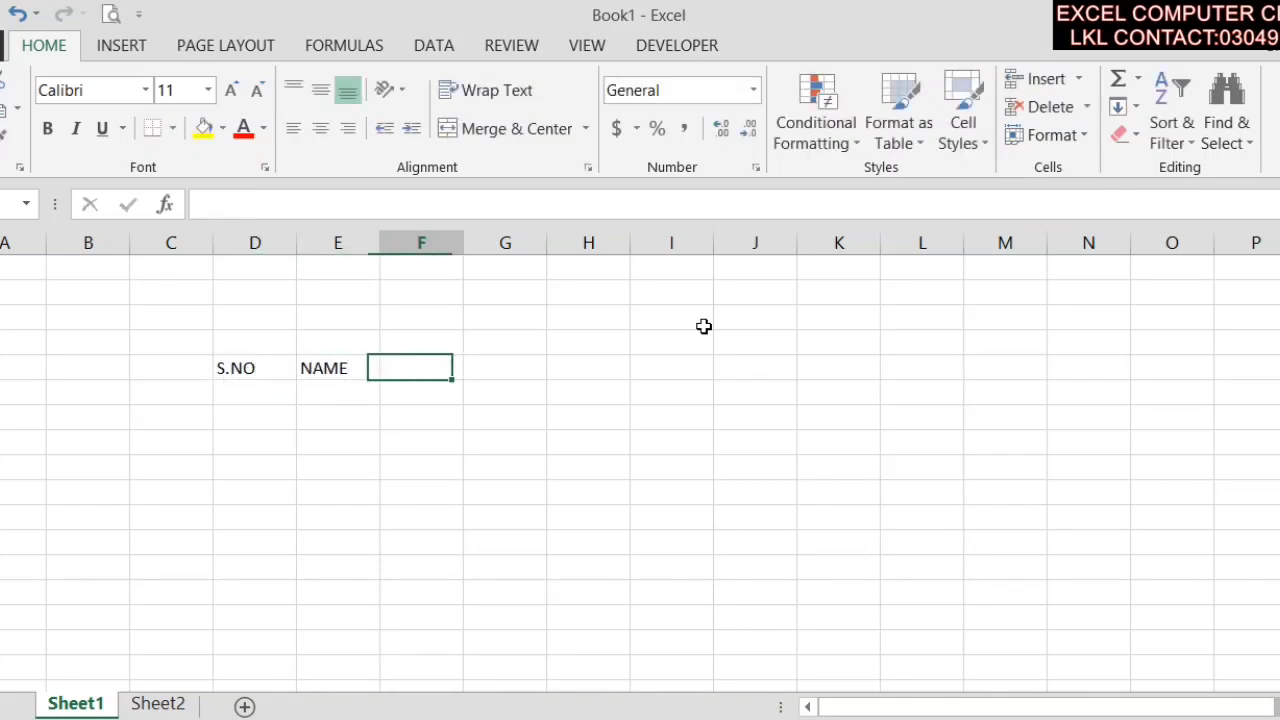
type("PROG")
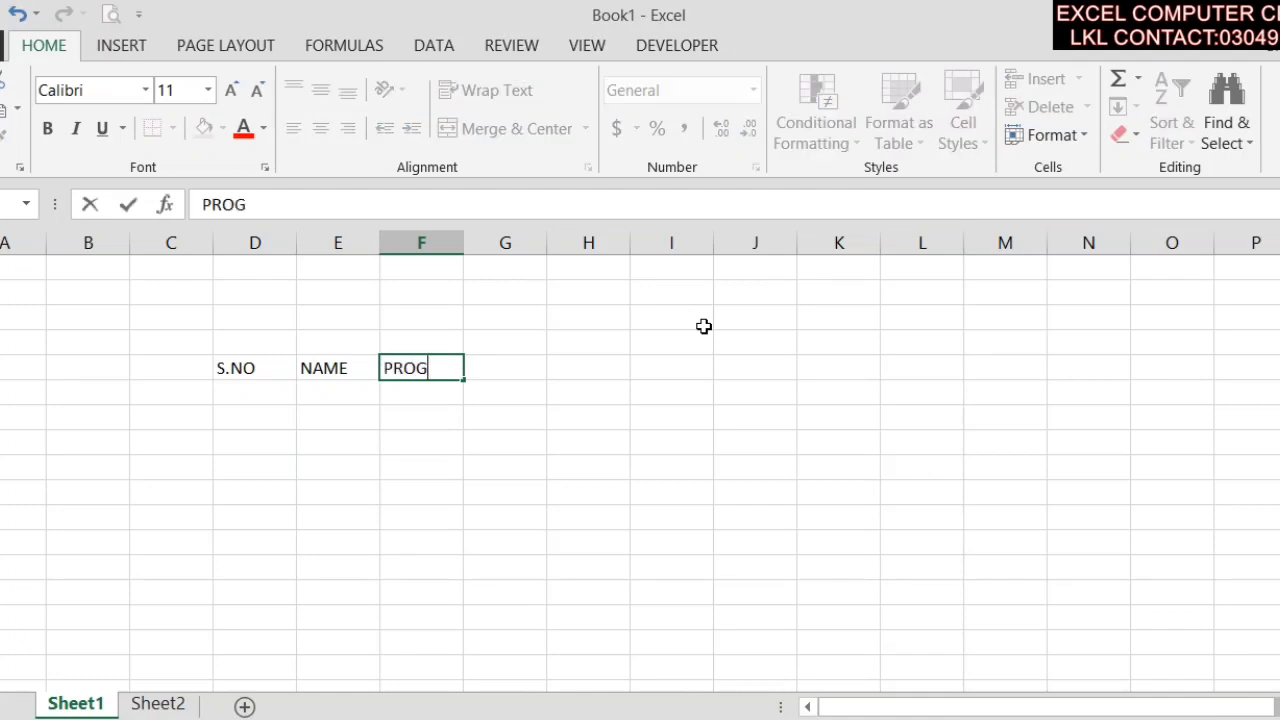
type("RAM")
key("Tab")
type("FE")
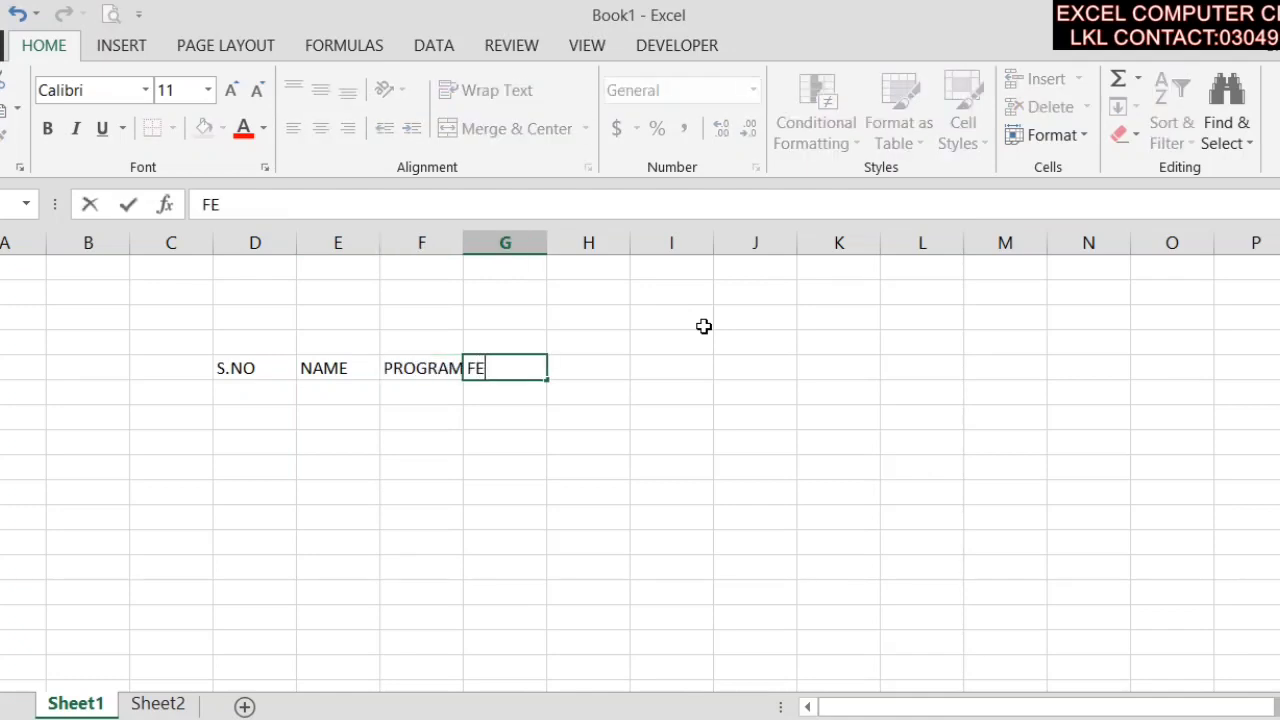
key("Return")
- Enter the serial numbers 1 and 2 below the S.NO heading
key("Left")
key("Left")
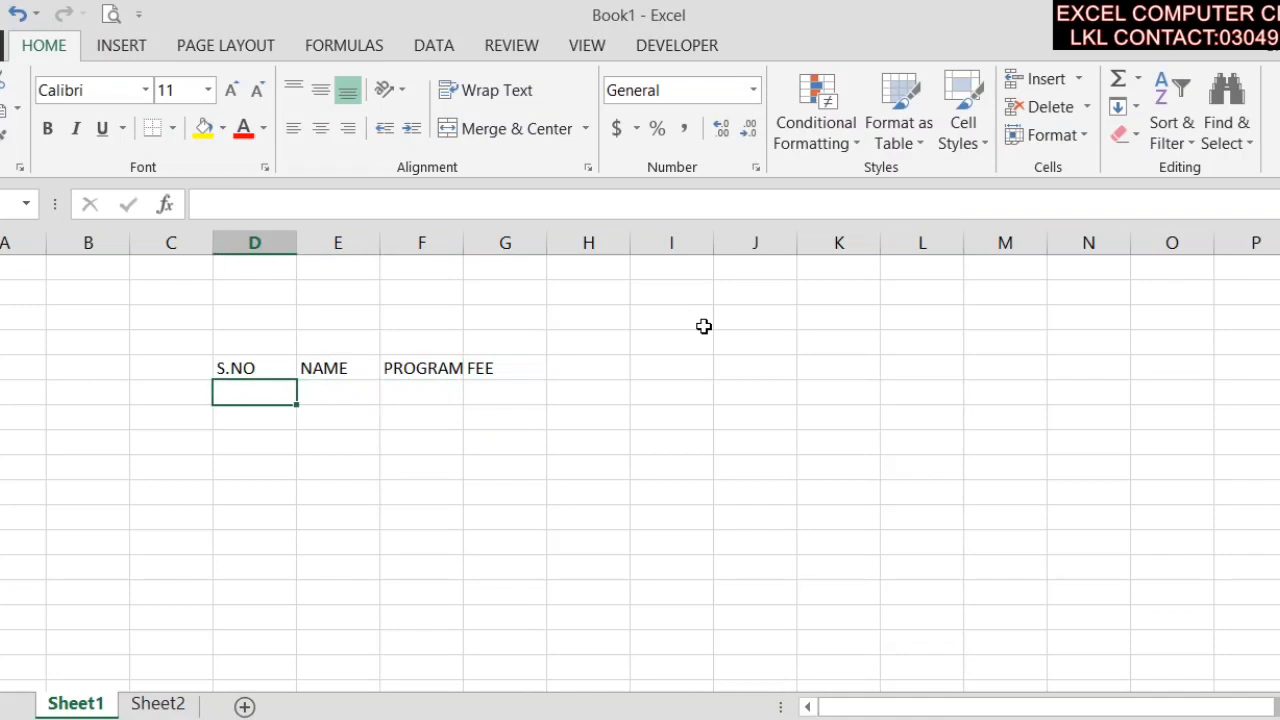
type("1")
key("Return")
type("2")
key("Up")
- Complete the first record with the student's name, the program WORD and a fee of 900
key("Right")
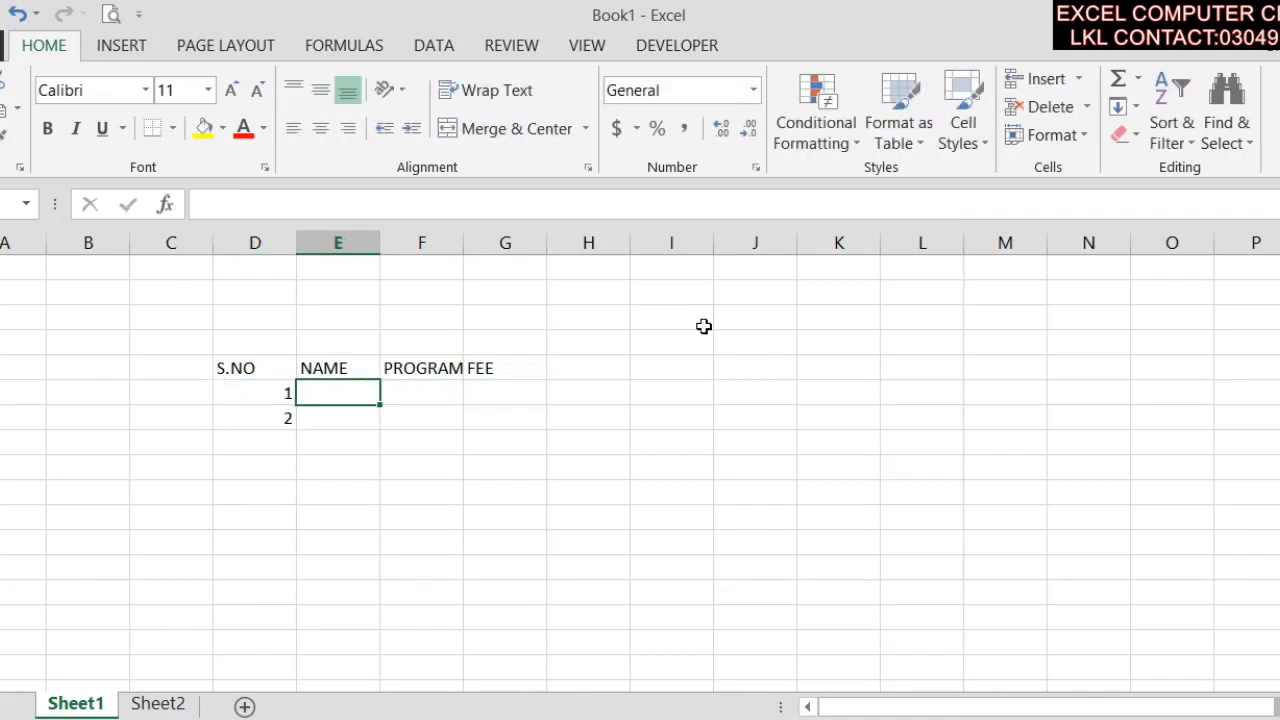
type("KHAN")
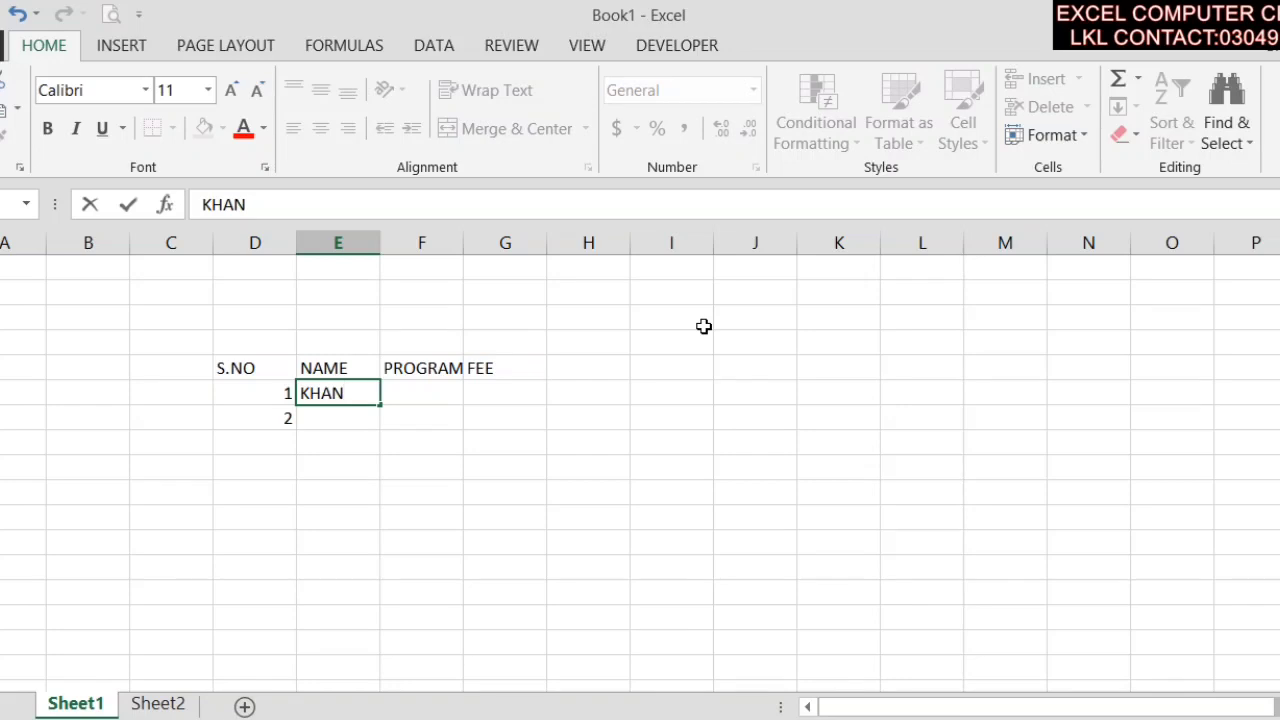
key("Tab")
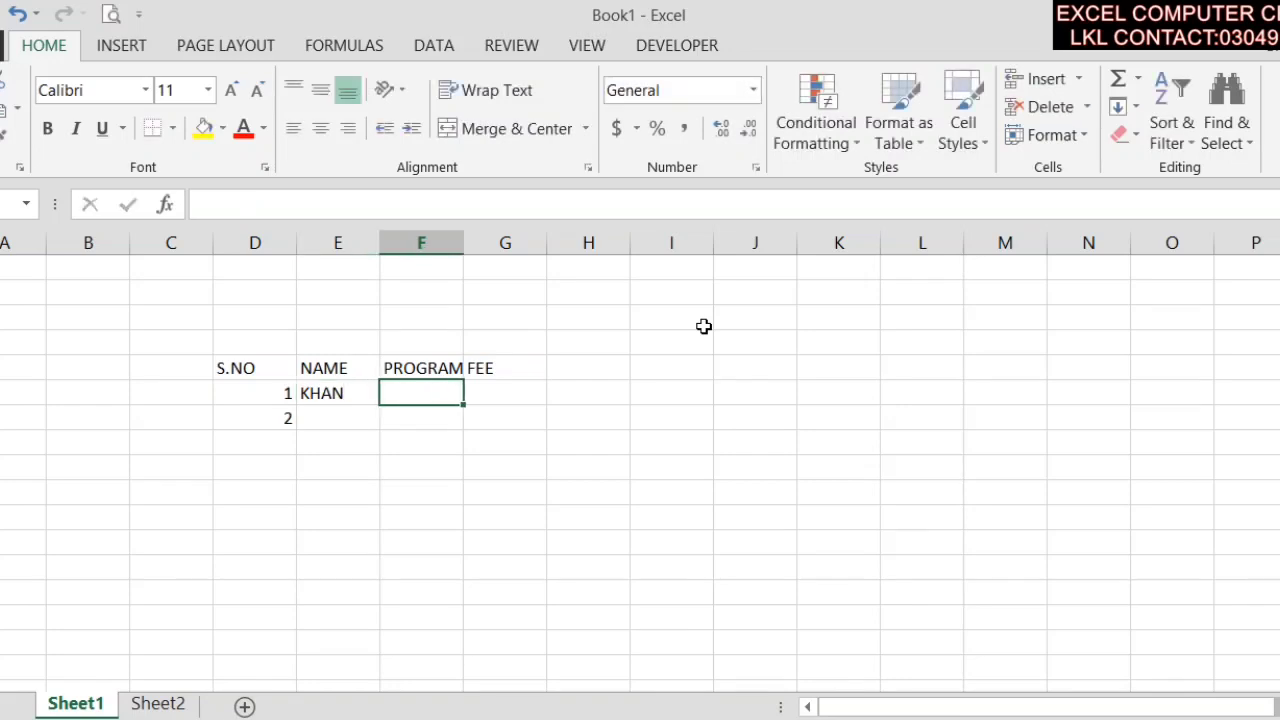
type("WOR")
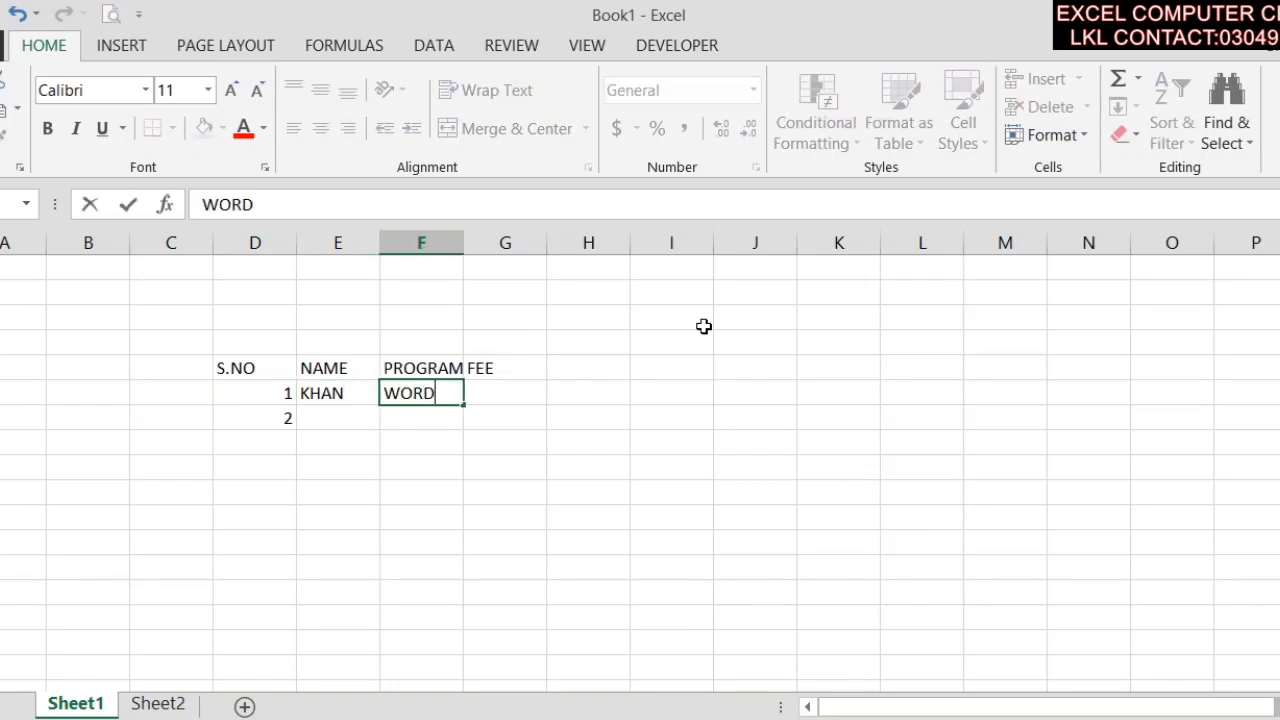
type("D")
key("Tab")
key("Tab")
key("Left")
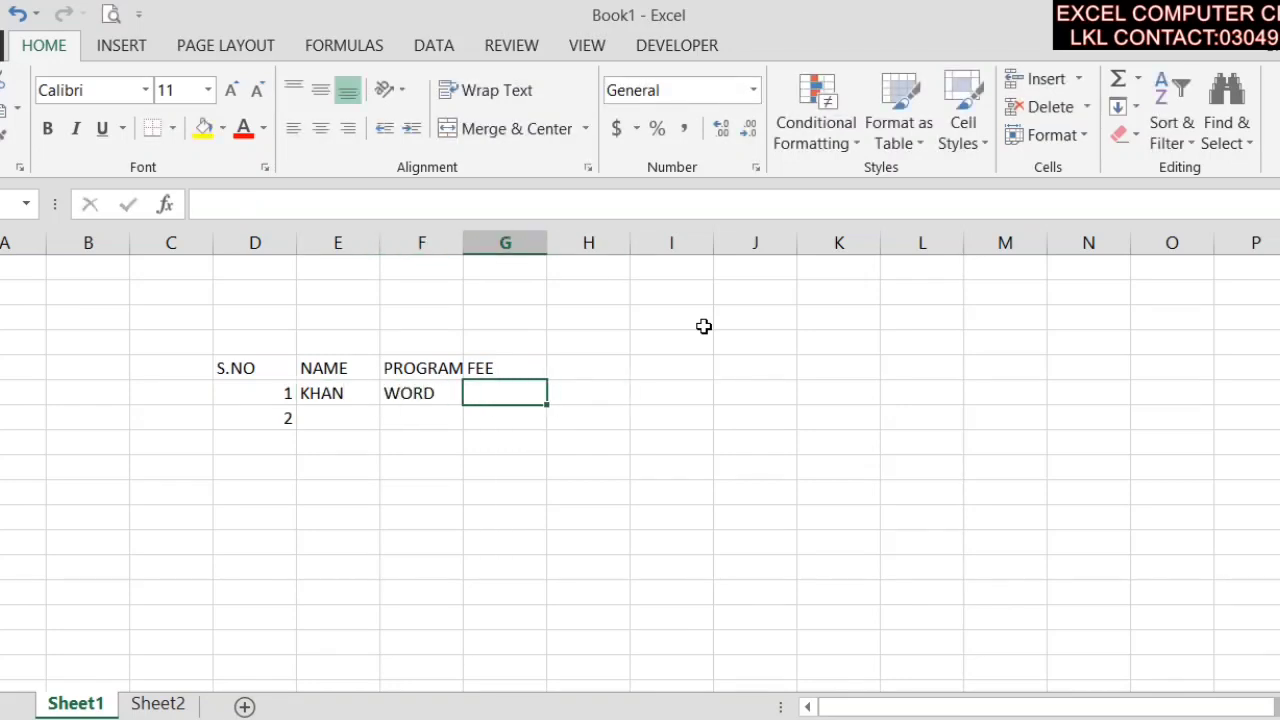
type("900")
key("Return")
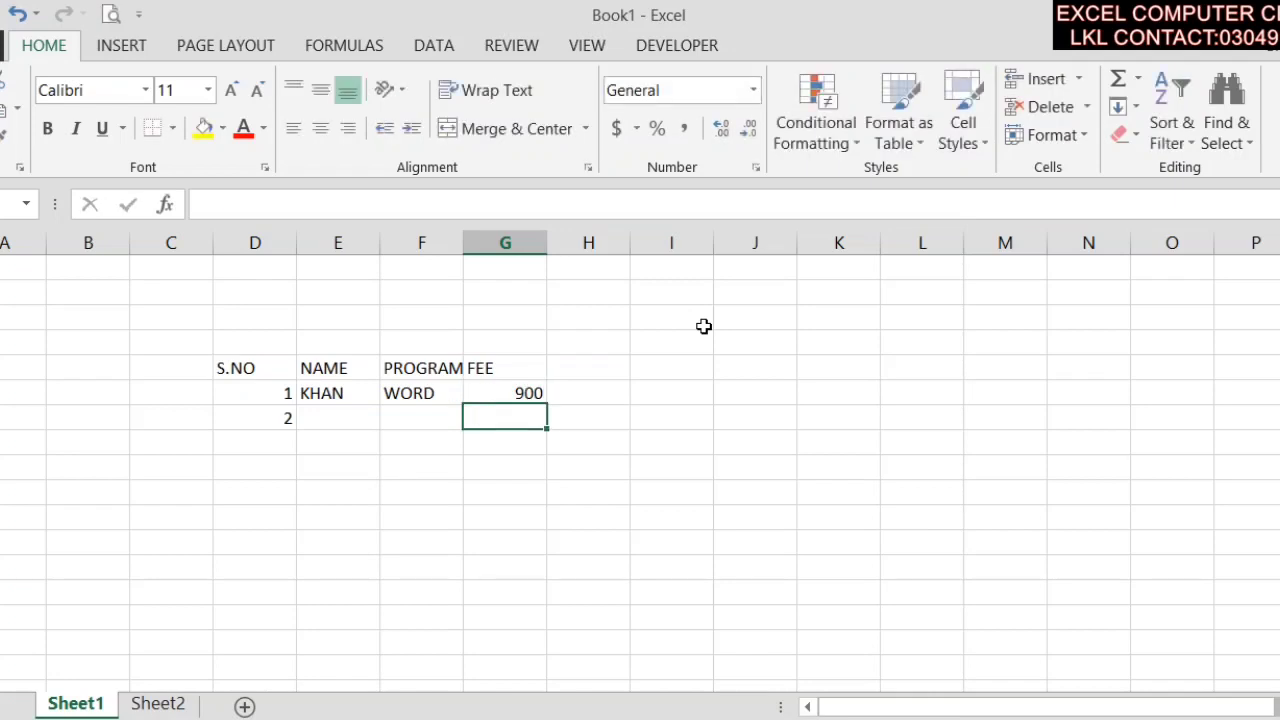
- Enter the fees 800, 600, 700, 660, 560, 600 and 800 below the first value in the FEE column
type("800")
key("Return")
type("600")
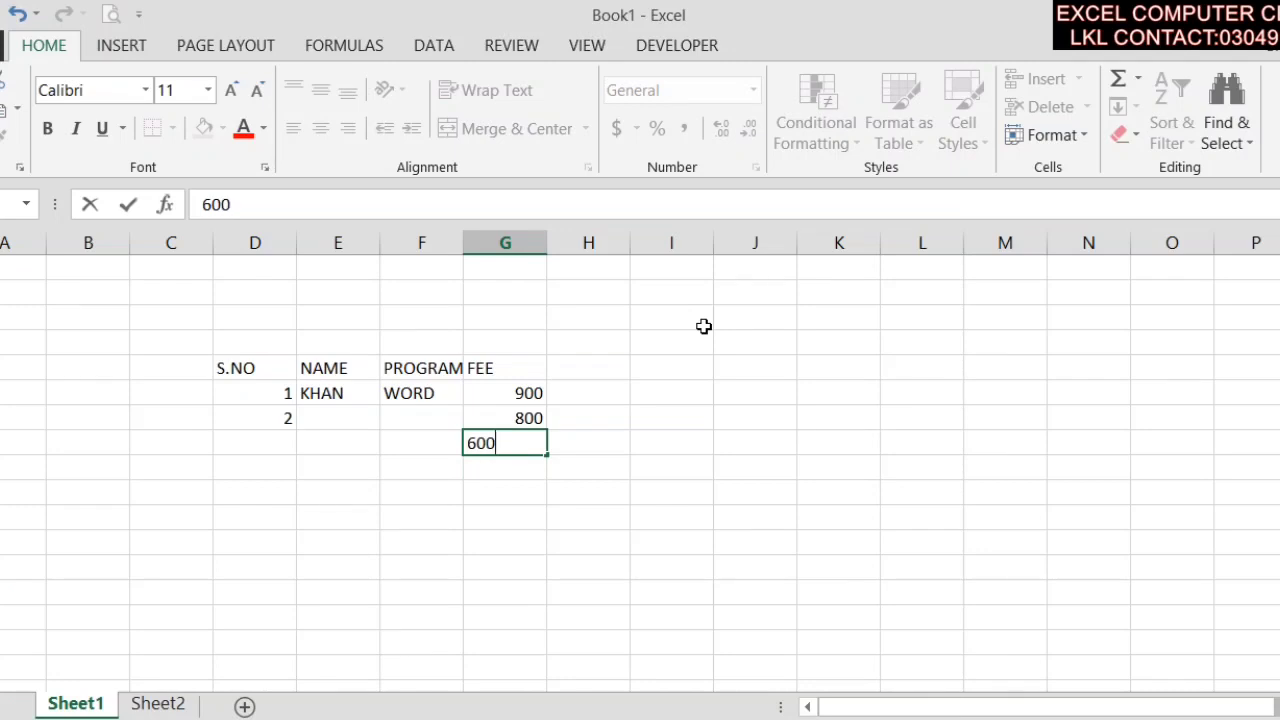
key("Return")
type("700")
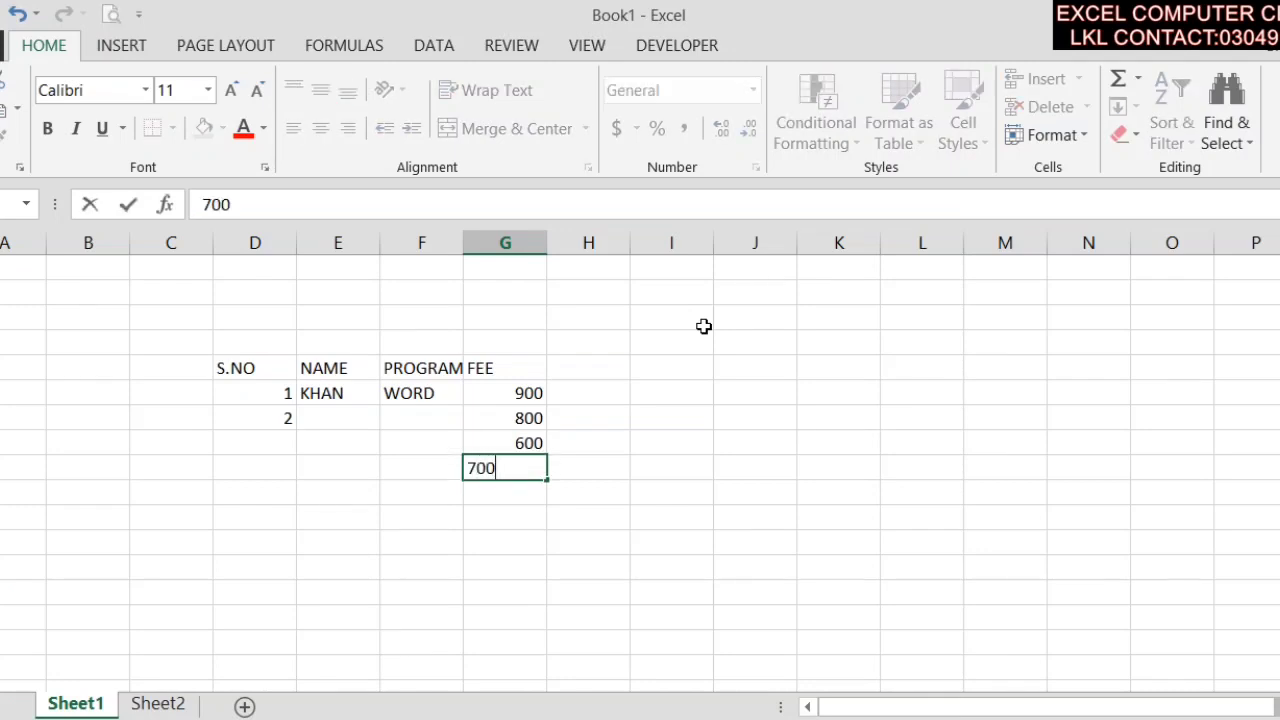
key("Return")
type("66")
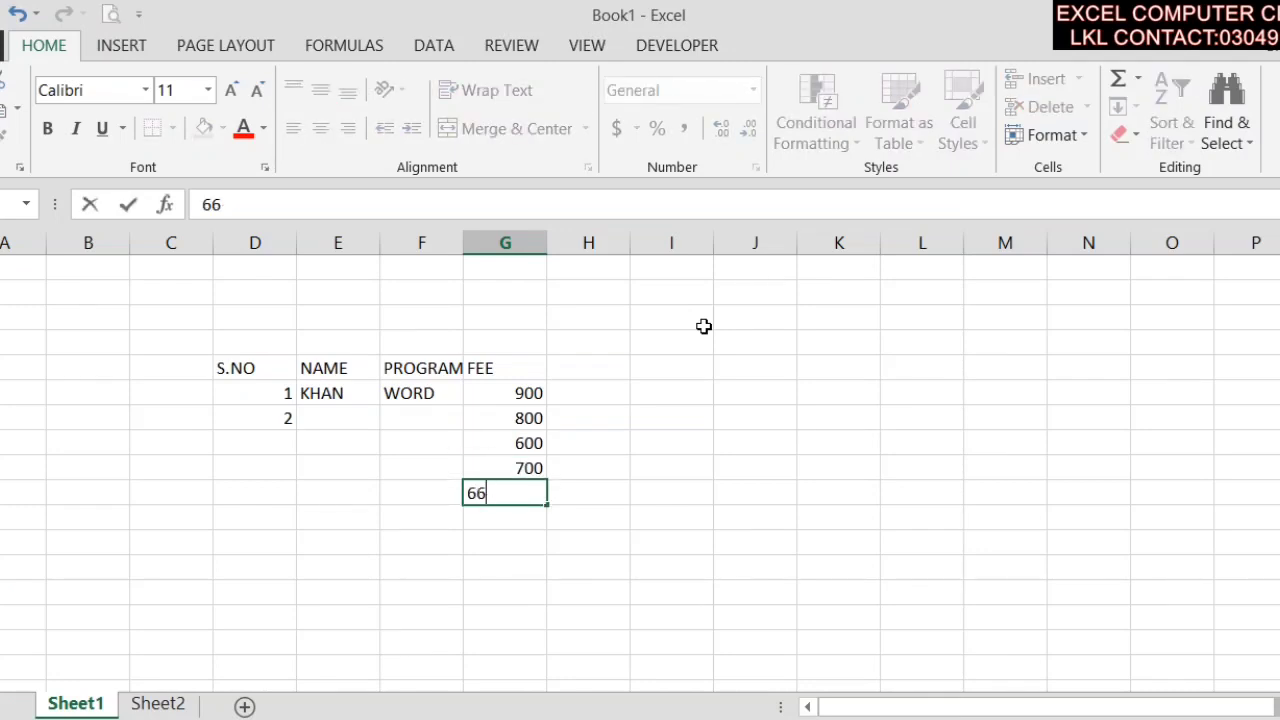
type("0")
key("Return")
type("56")
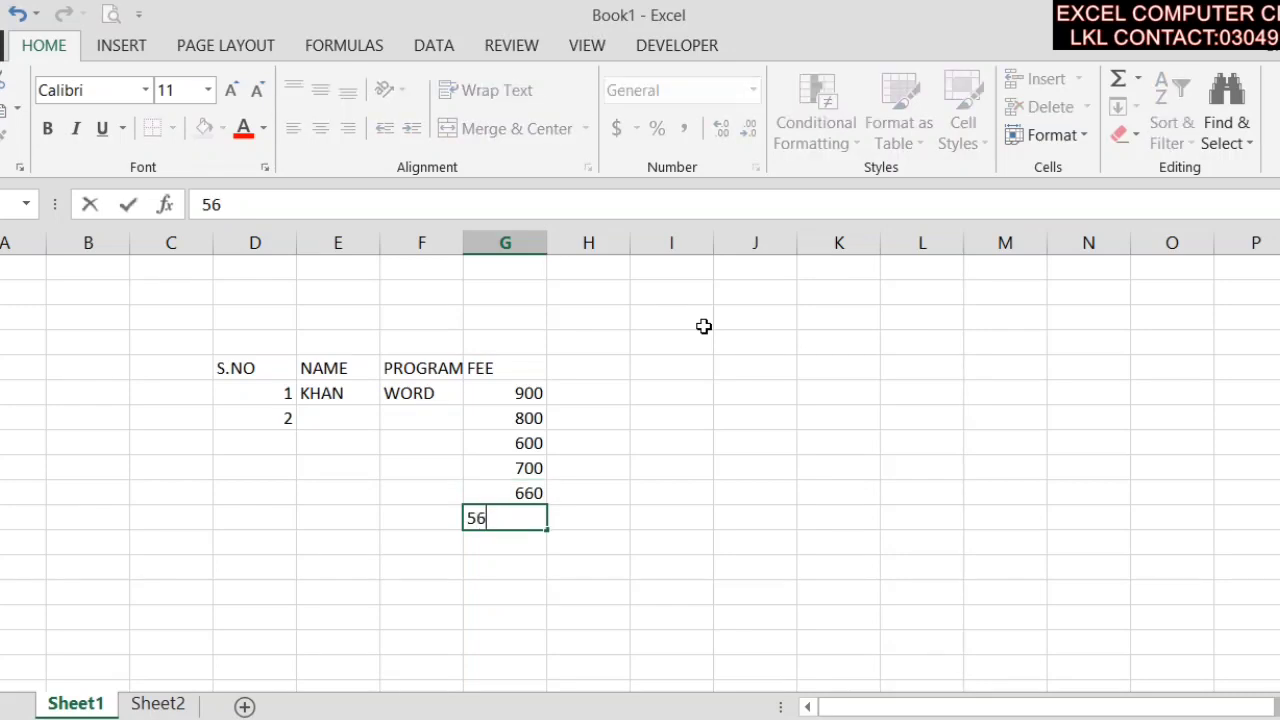
key("Return")
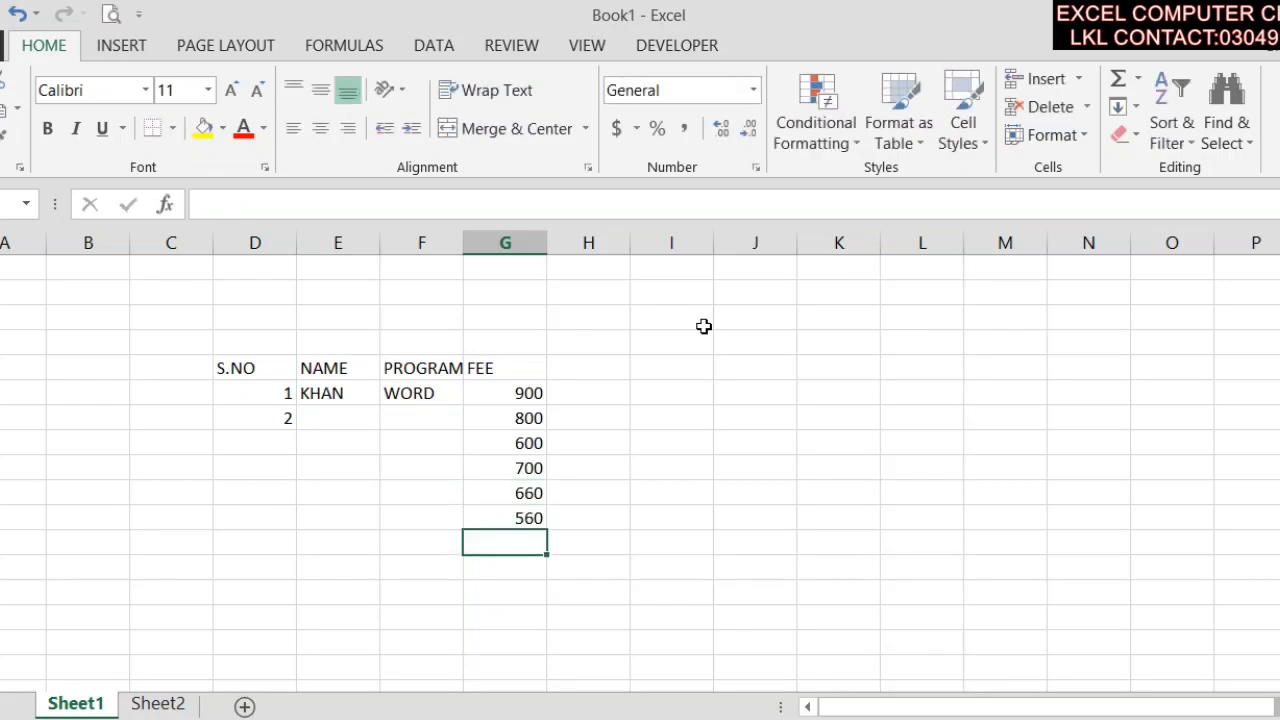
type("600")
key("Return")
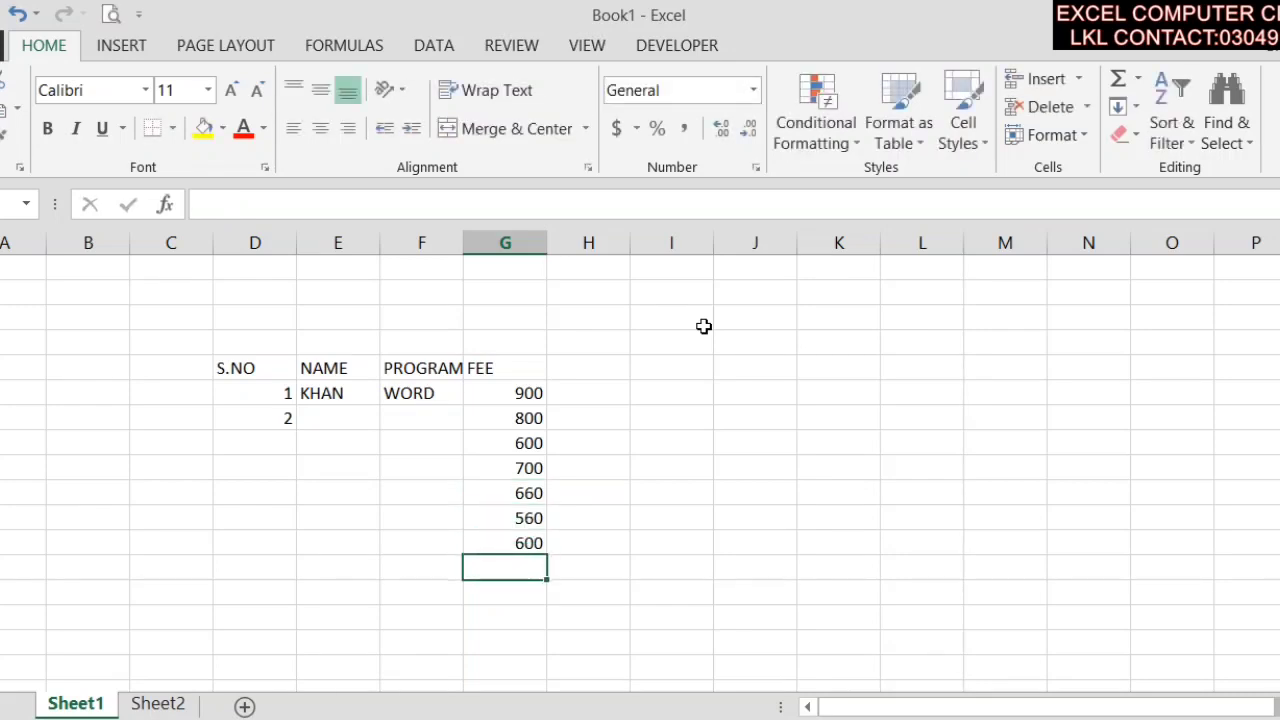
type("8")
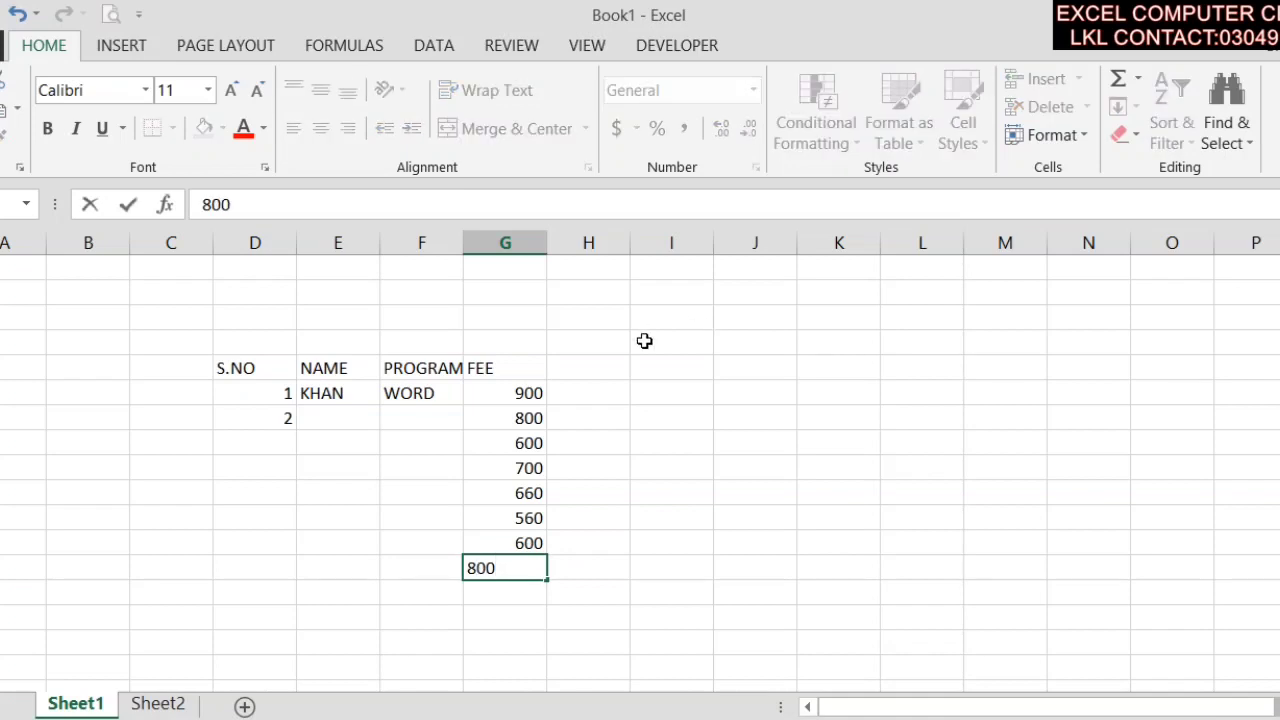
type("00")
left_click(418, 443)
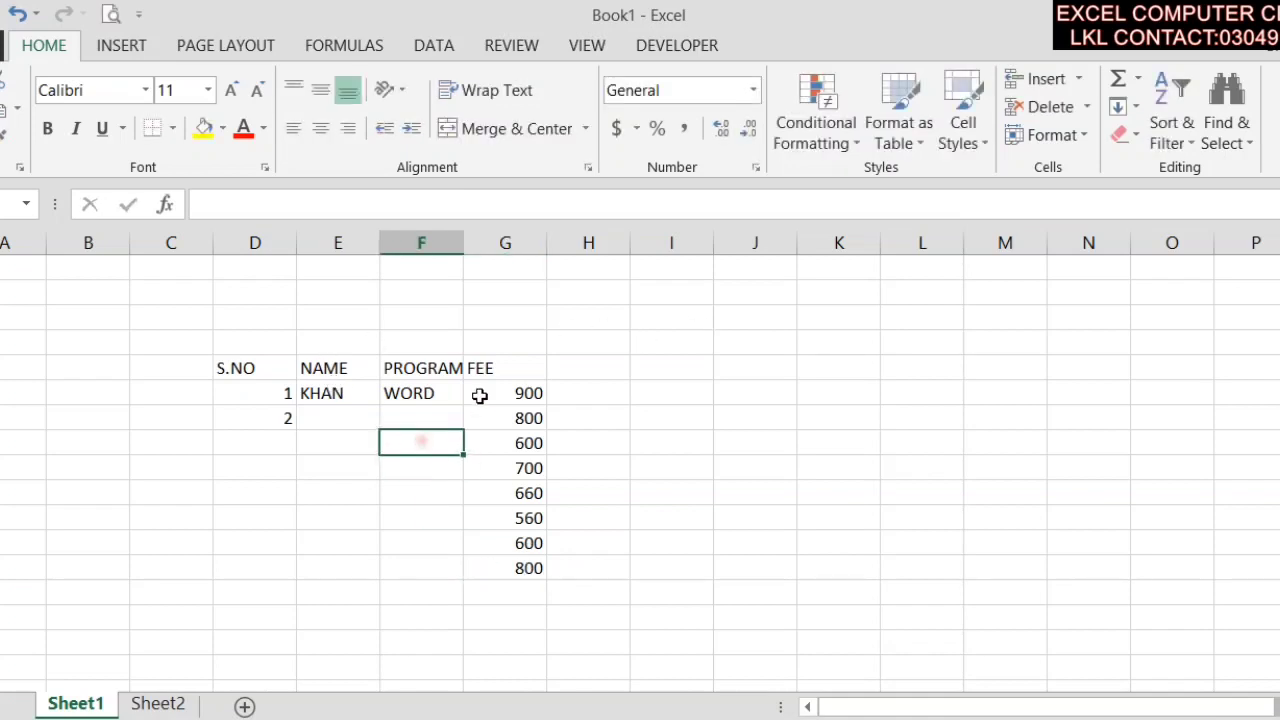
- Autofill the PROGRAM and NAME columns from their first entries down to the last fee row
left_click(427, 393)
left_click_drag(467, 405, 454, 583)
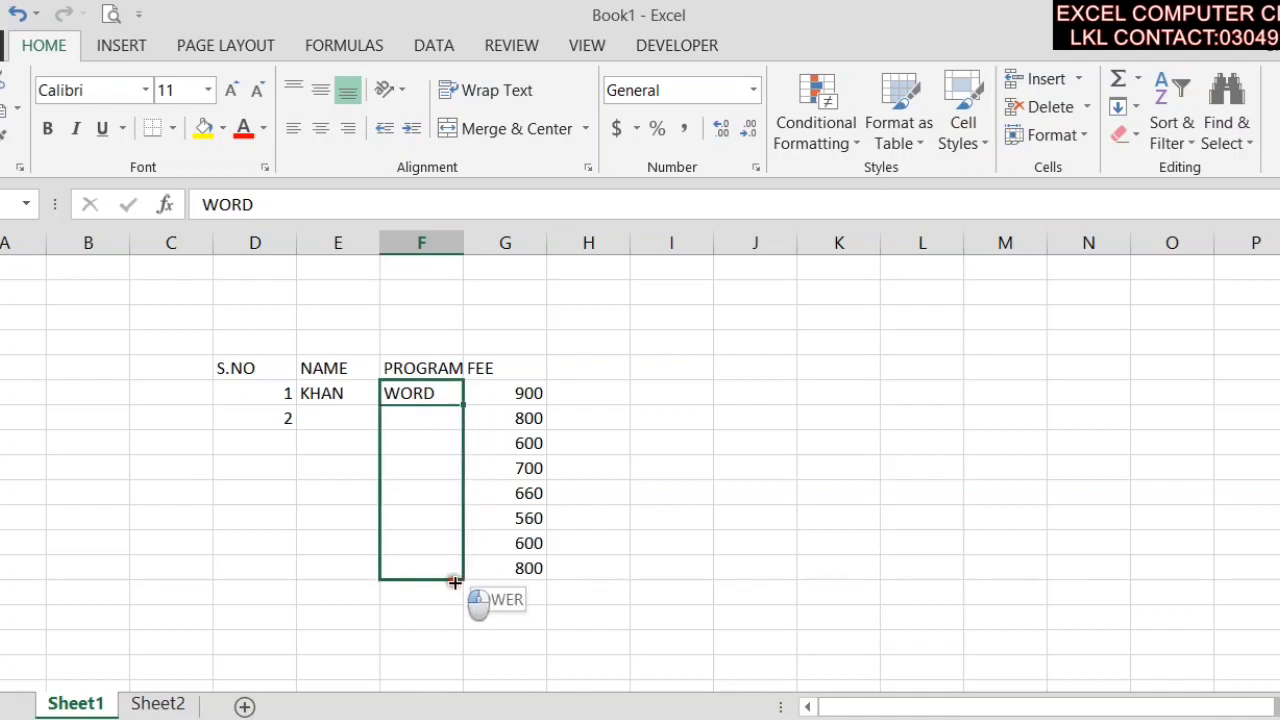
left_click(338, 406)
left_click(350, 393)
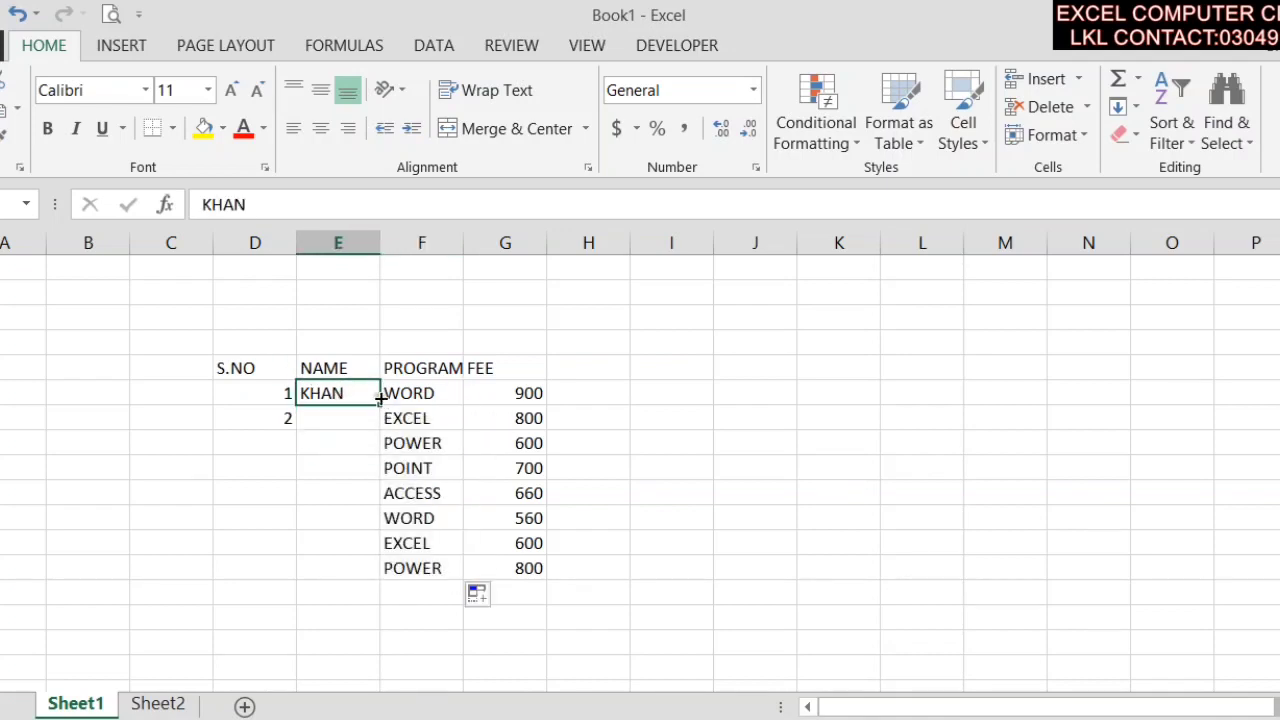
left_click_drag(380, 399, 365, 585)
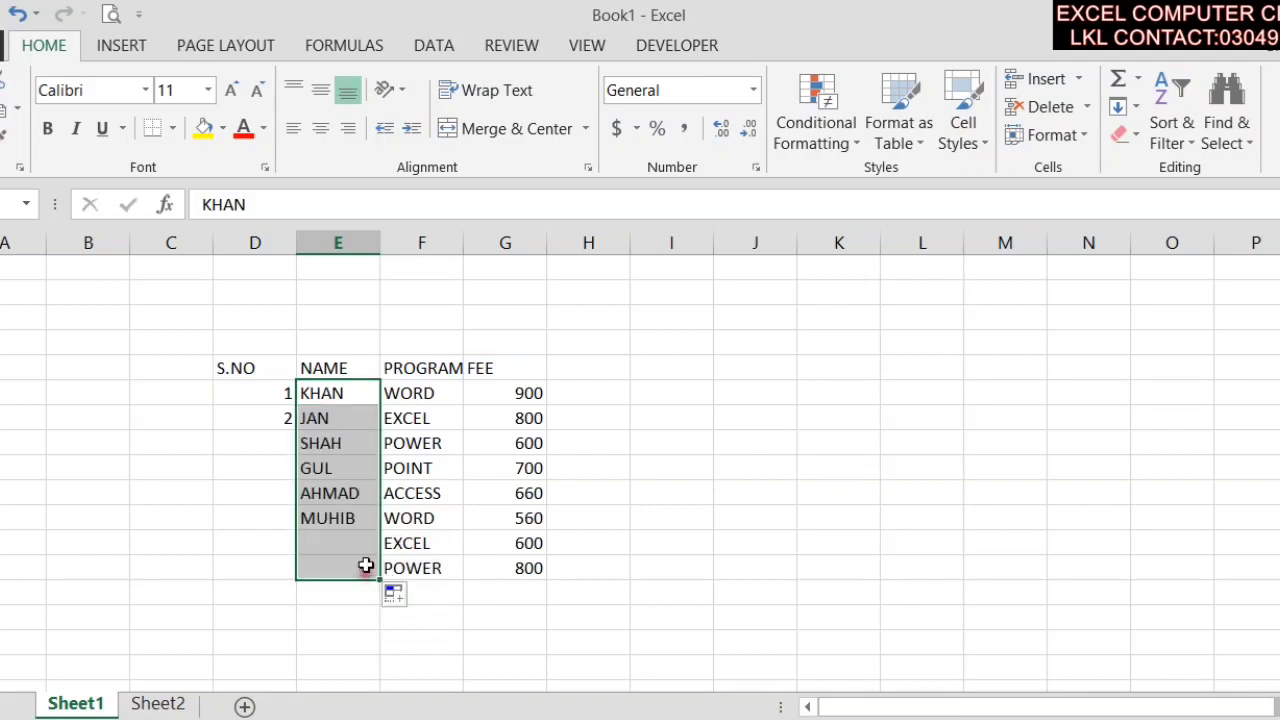
- Extend the serial numbers 1 and 2 down to 8 in the S.NO column
left_click_drag(263, 384, 284, 586)
left_click(299, 436)
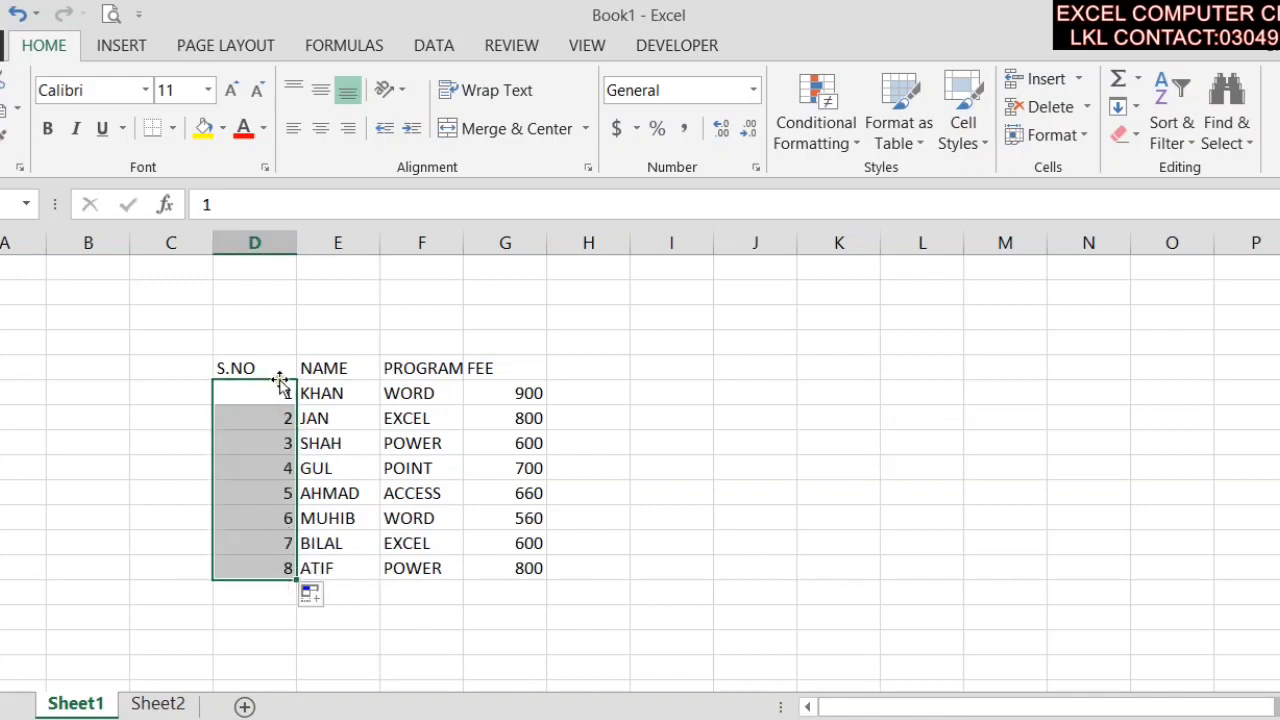
- Apply All Borders to the entire student fee table, including its header row
left_click_drag(257, 372, 498, 568)
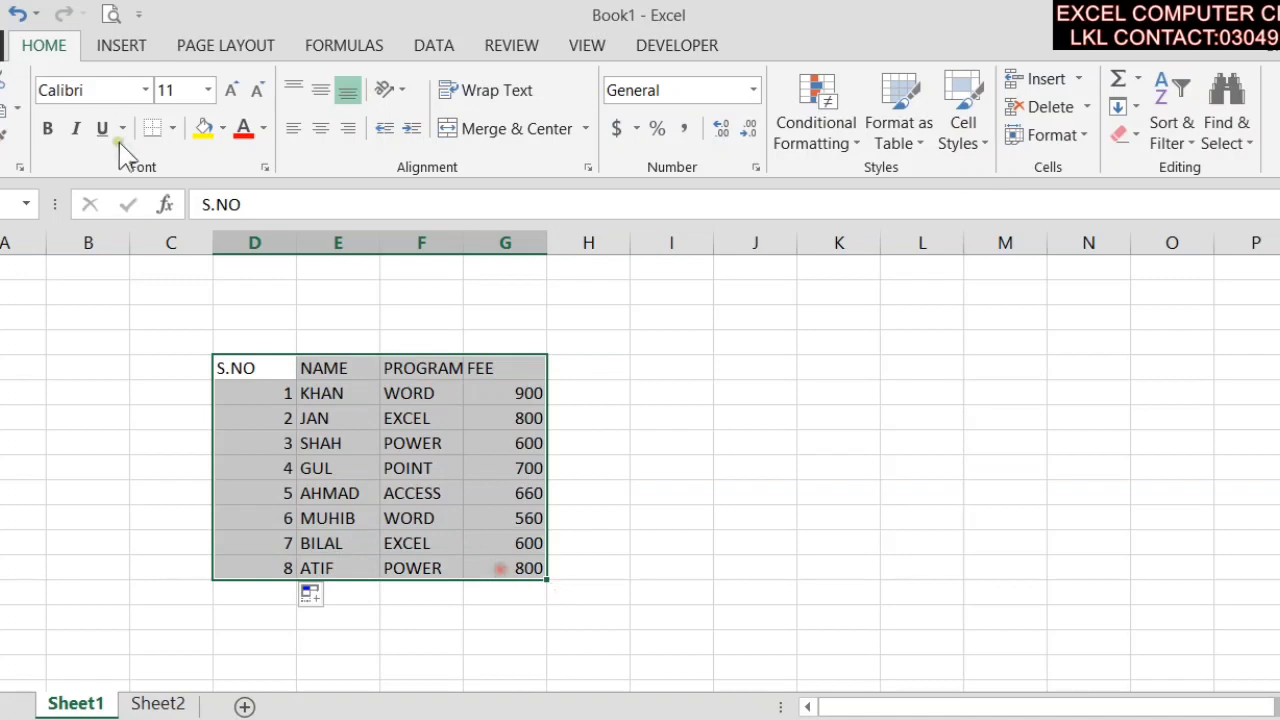
left_click(173, 129)
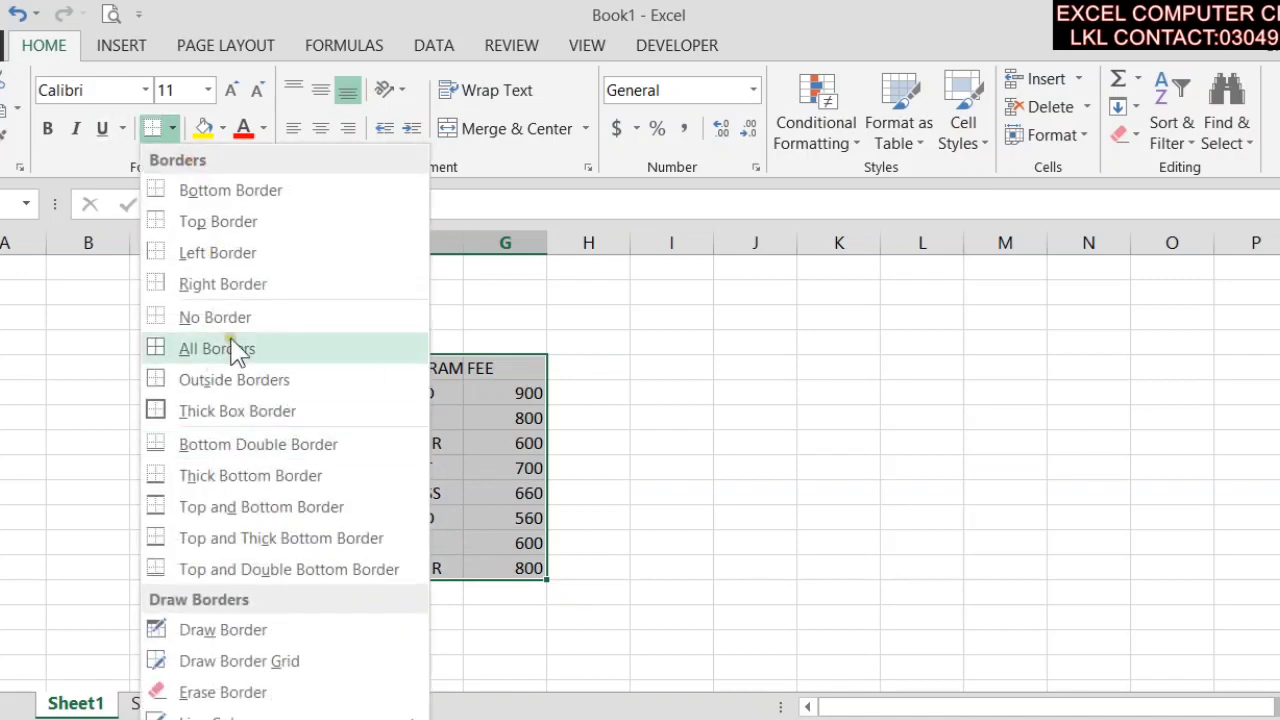
left_click(233, 347)
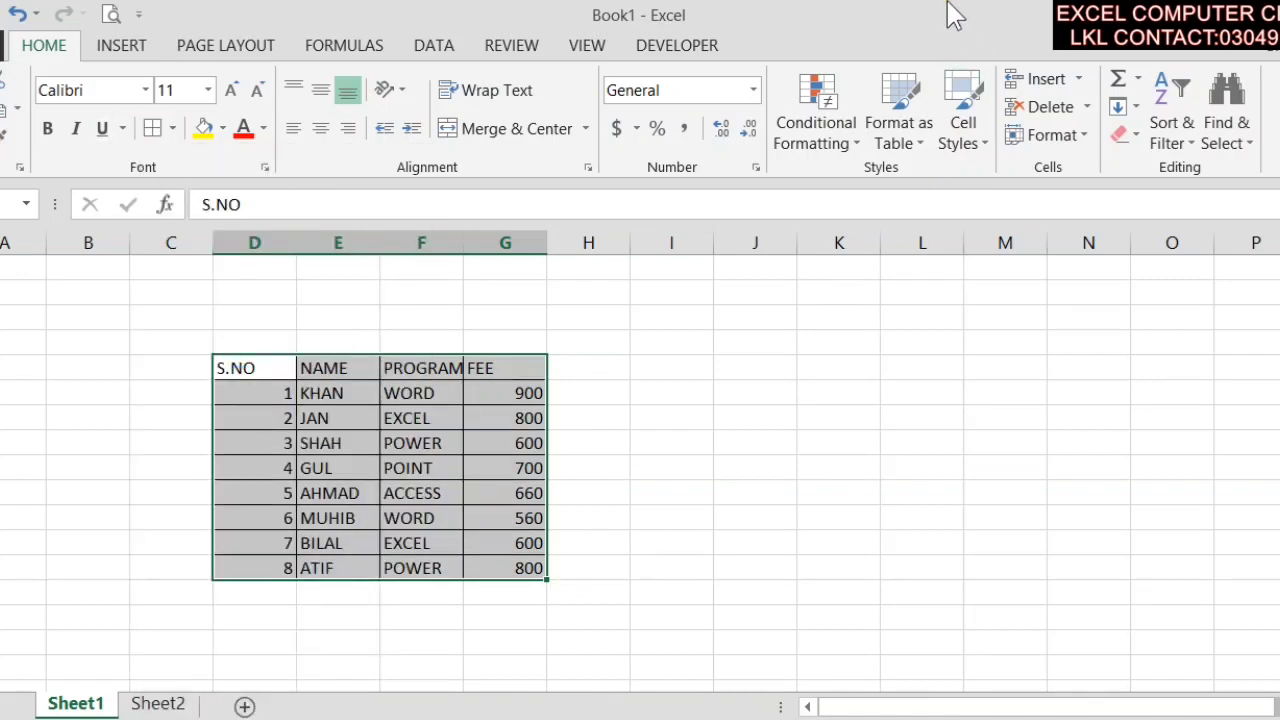
- Add blank comments to the fee cell of record 4 and the PROGRAM cell of record 6, and hide all comments
left_click(490, 462)
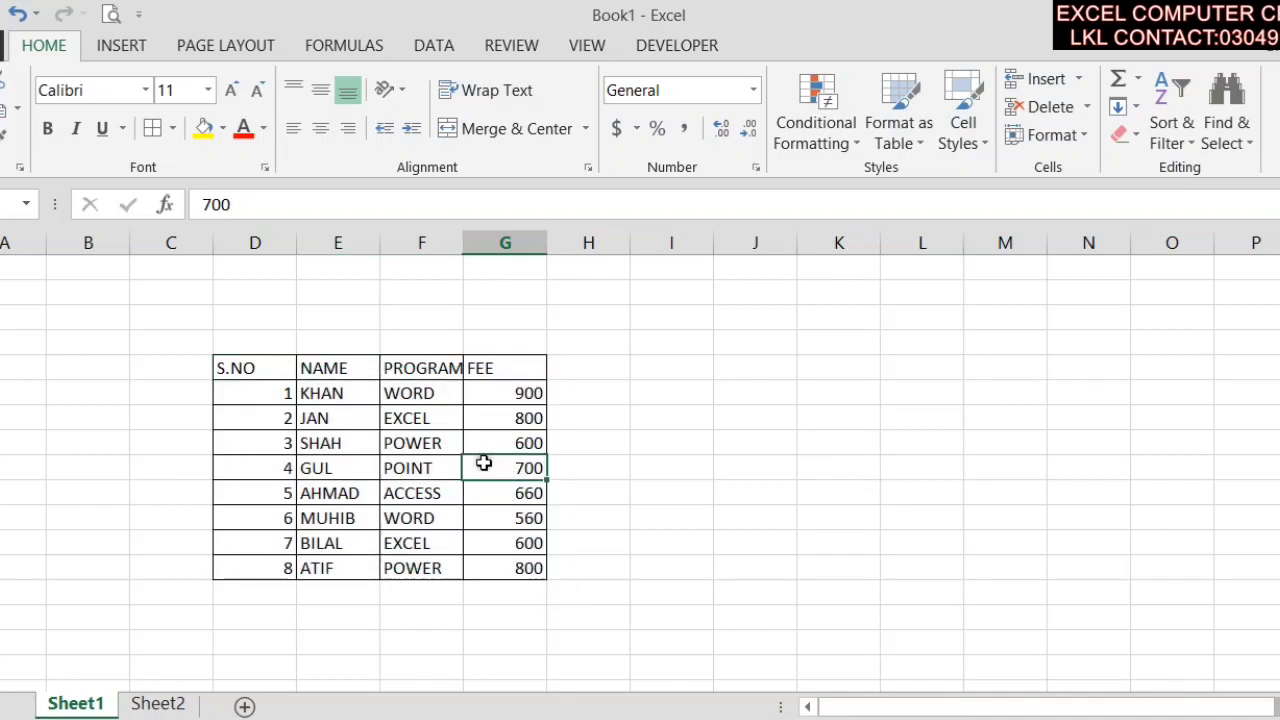
left_click(430, 47)
left_click(509, 46)
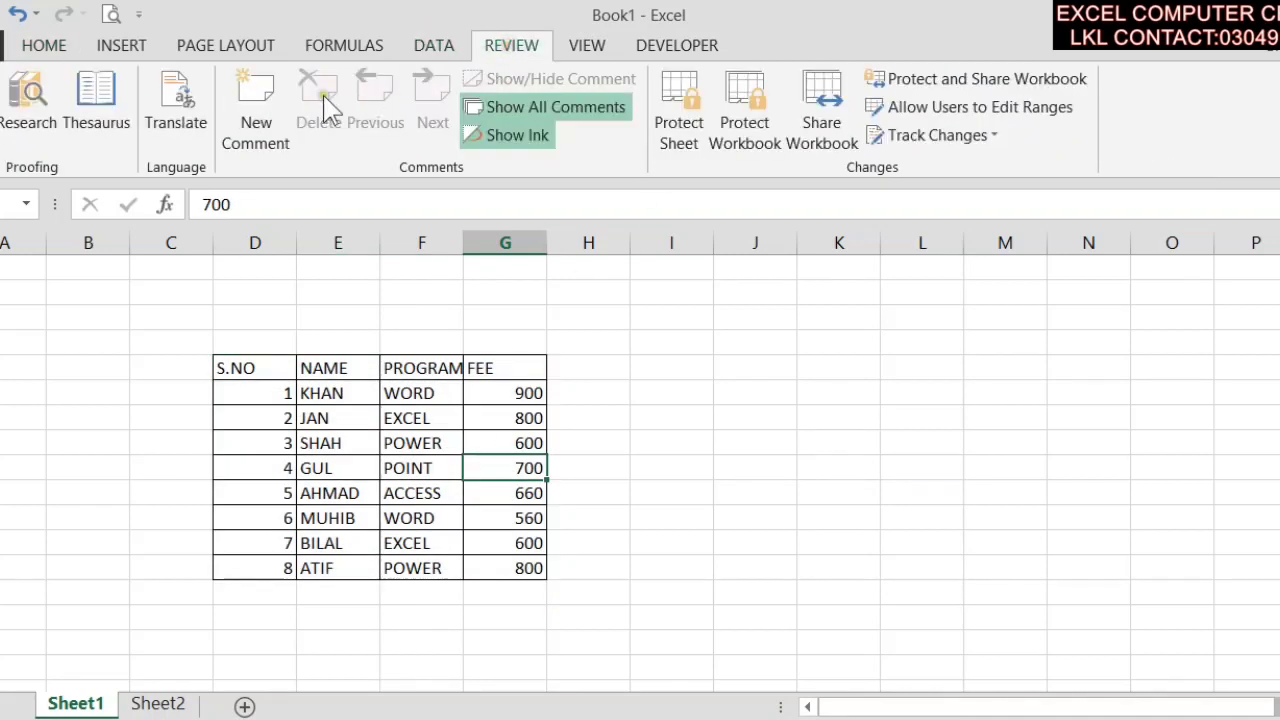
left_click(280, 118)
left_click(428, 517)
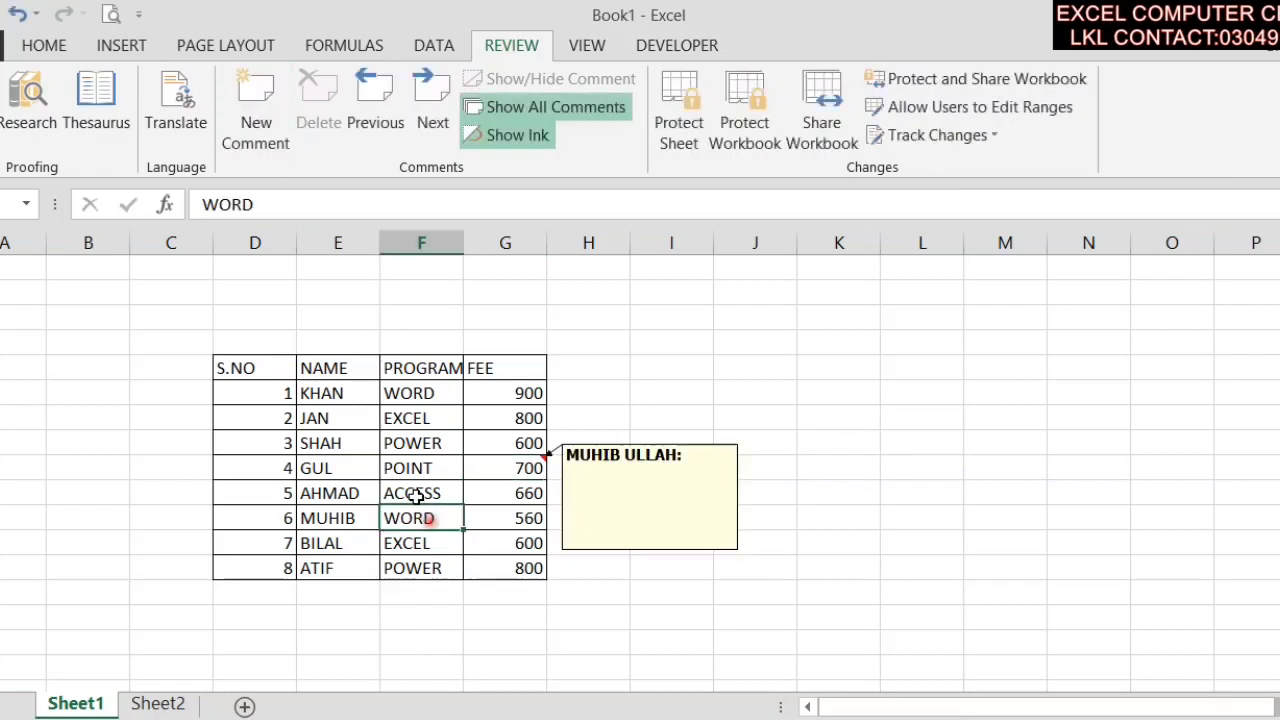
left_click(256, 125)
left_click(1140, 440)
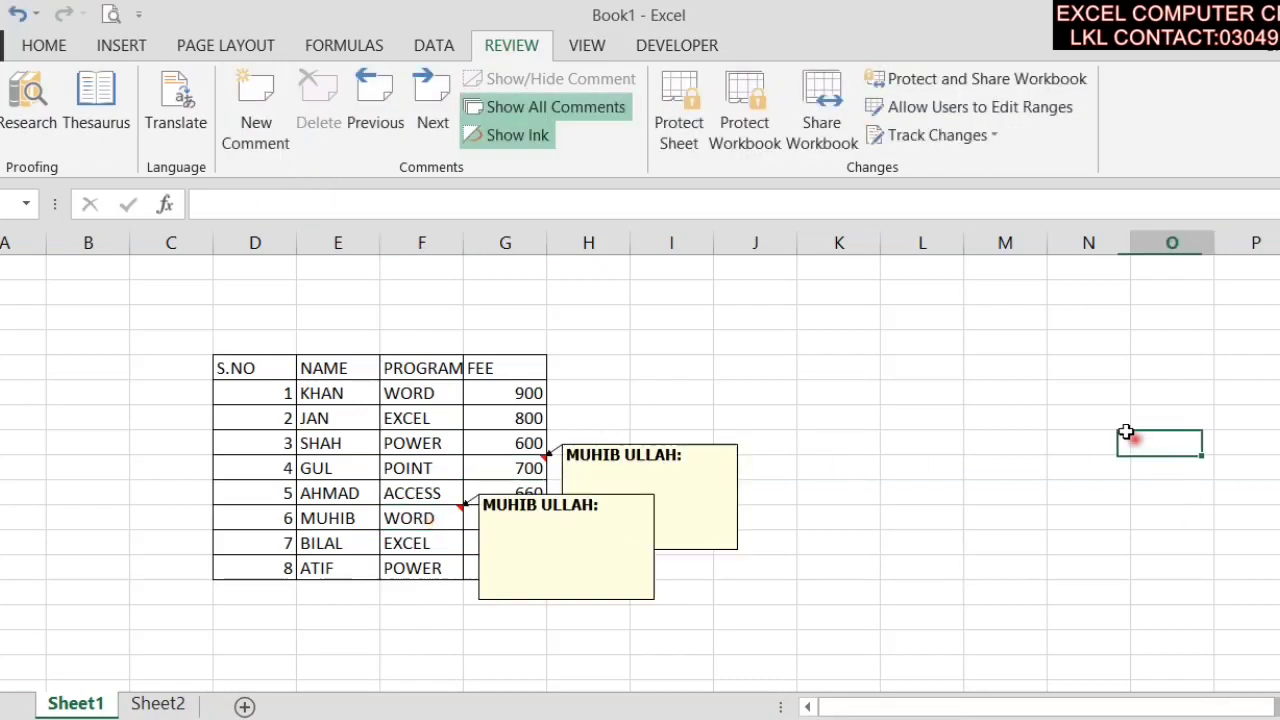
left_click(535, 108)
- Use Go To Special to select all cells containing comments
left_click(42, 42)
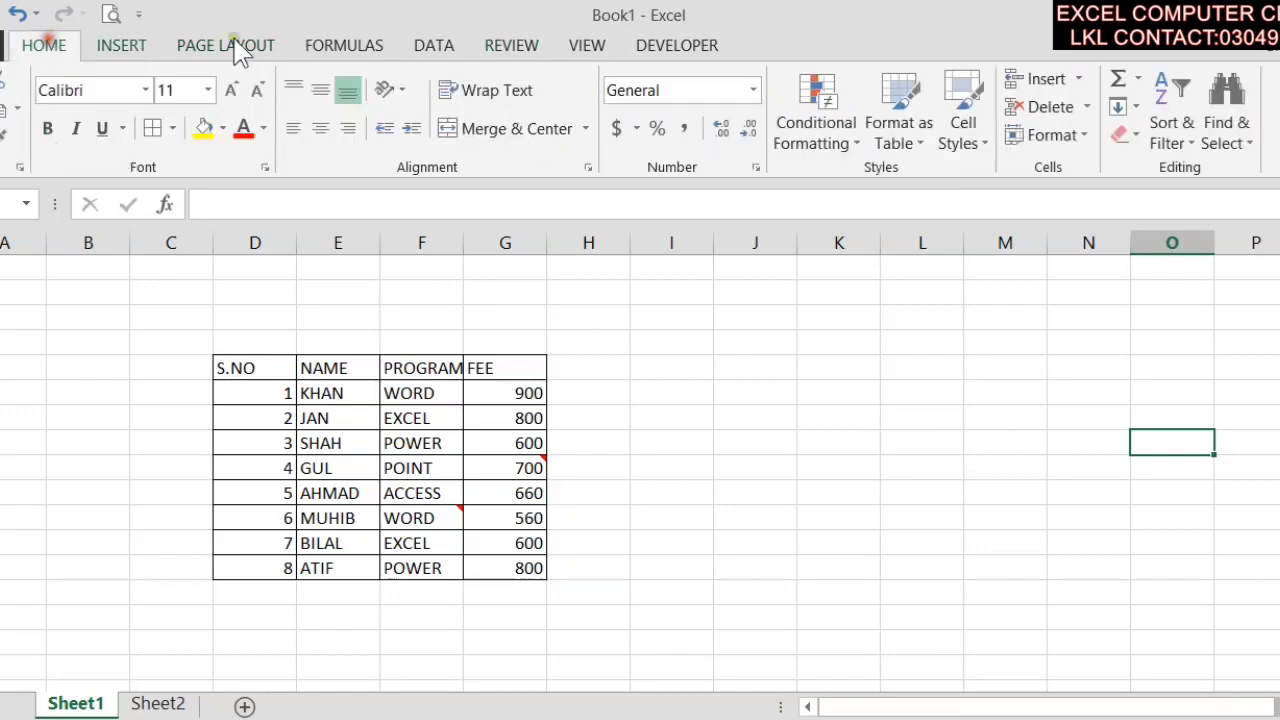
left_click(1228, 118)
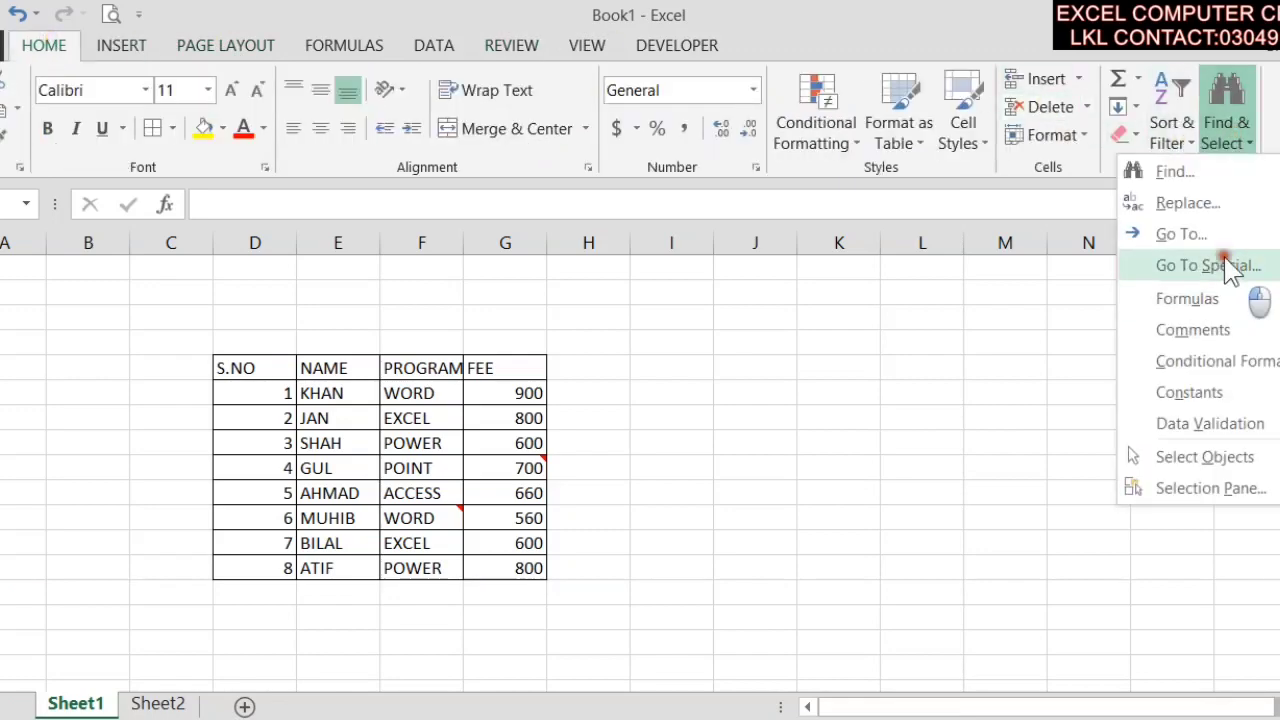
left_click(1177, 268)
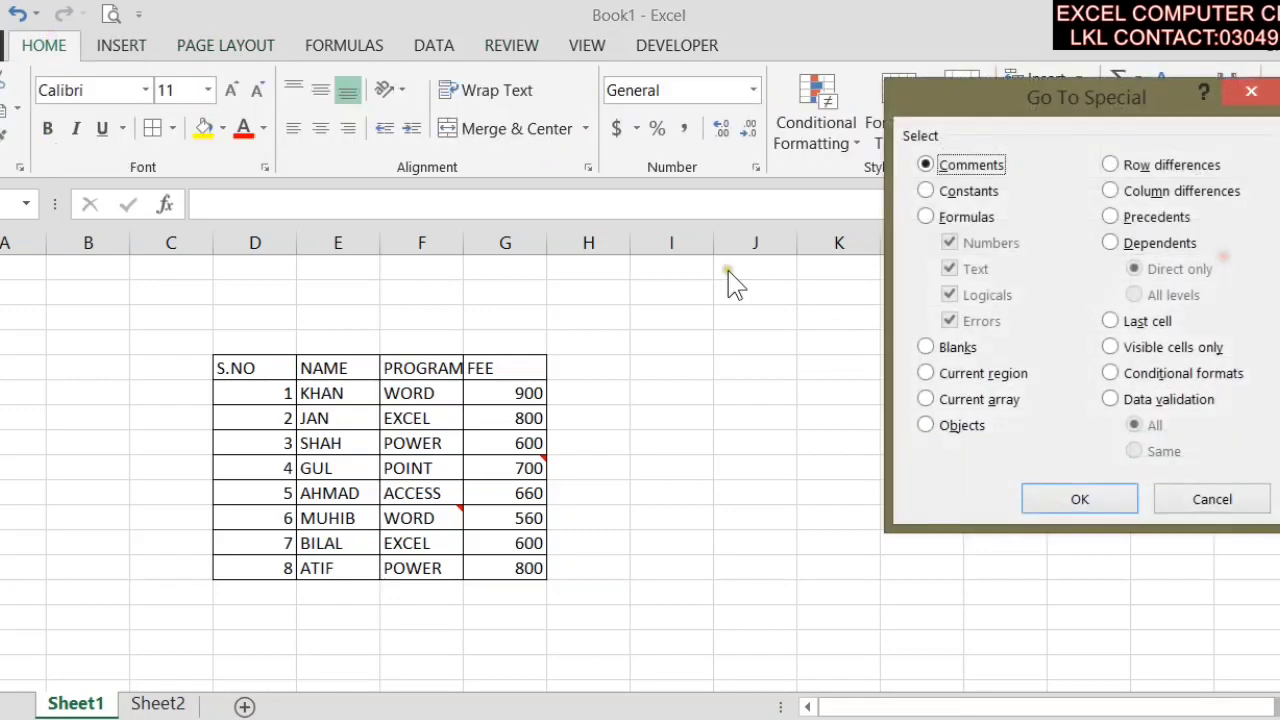
left_click(1097, 505)
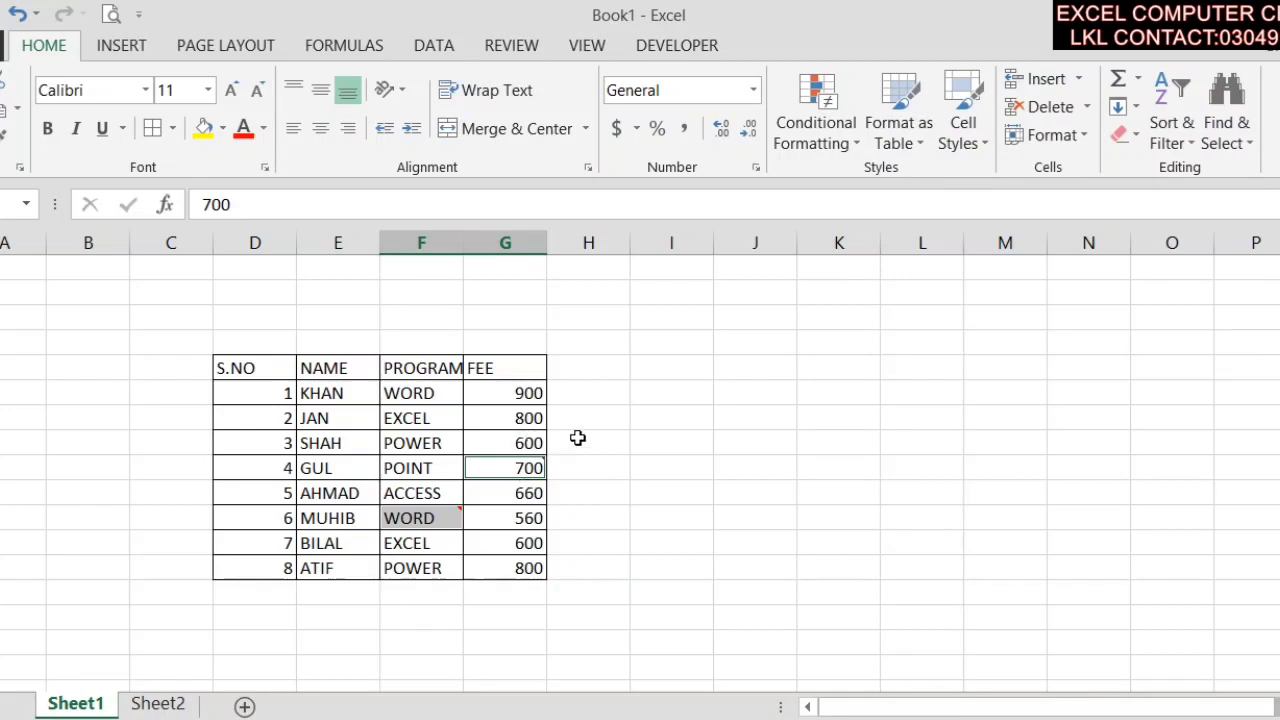
- Use Go To Special to select only the constants that are numbers, excluding text, logicals and errors
left_click(1052, 367)
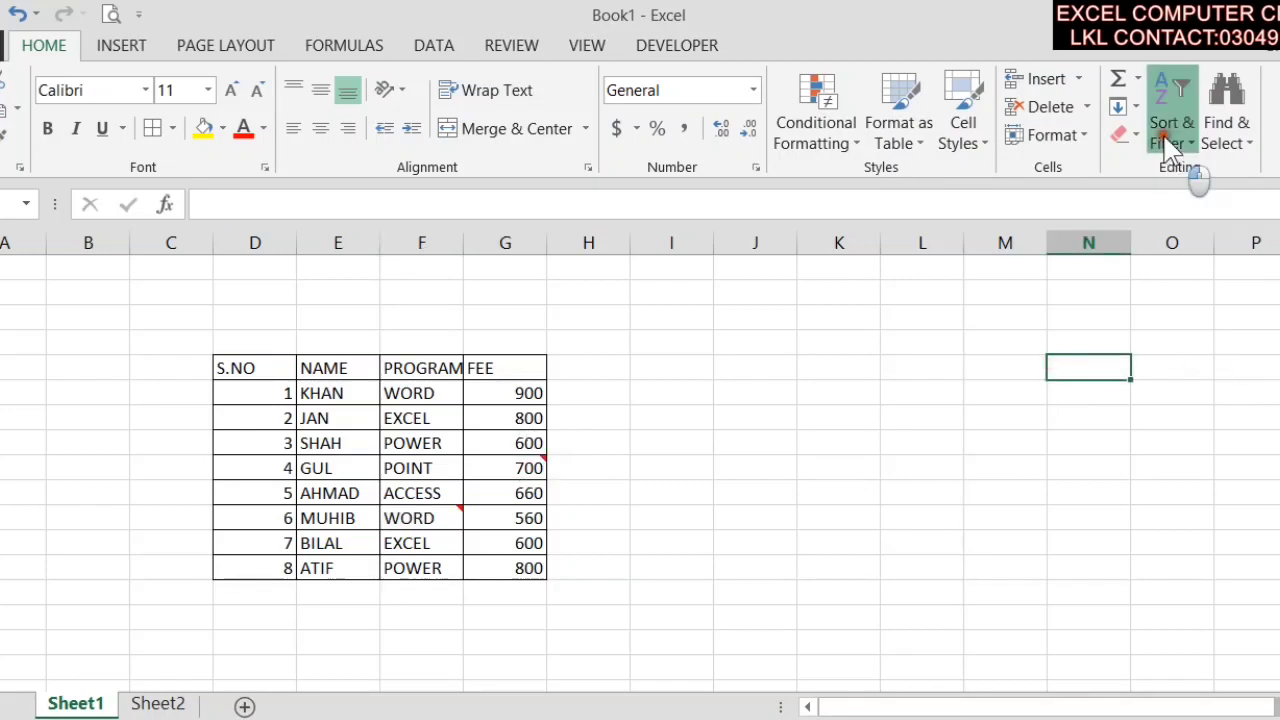
left_click(1233, 128)
left_click(1220, 265)
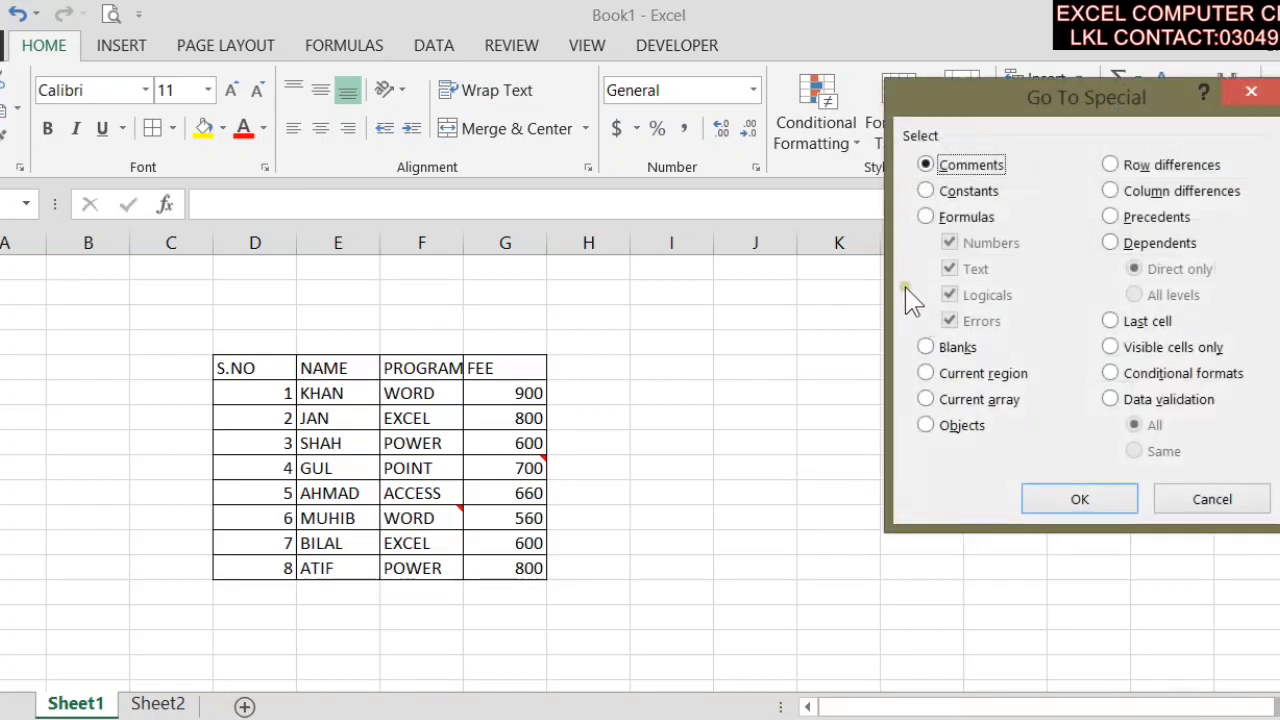
left_click(975, 192)
left_click(980, 244)
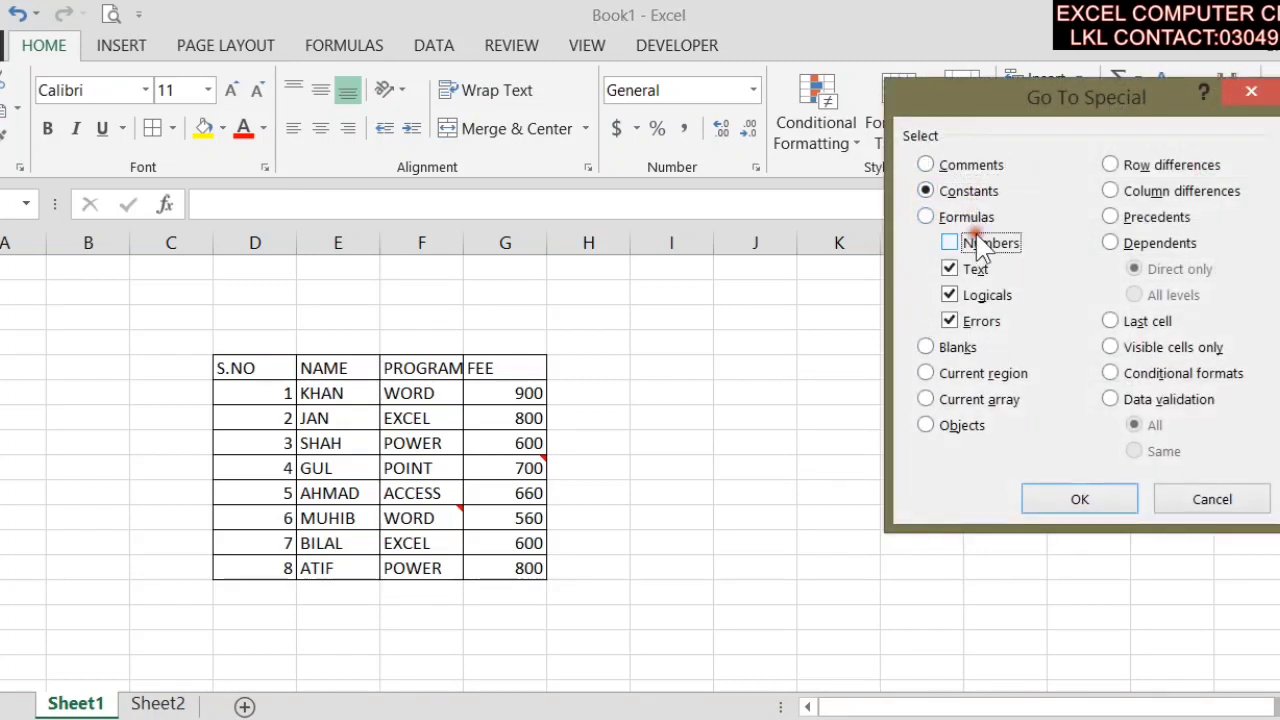
left_click(975, 245)
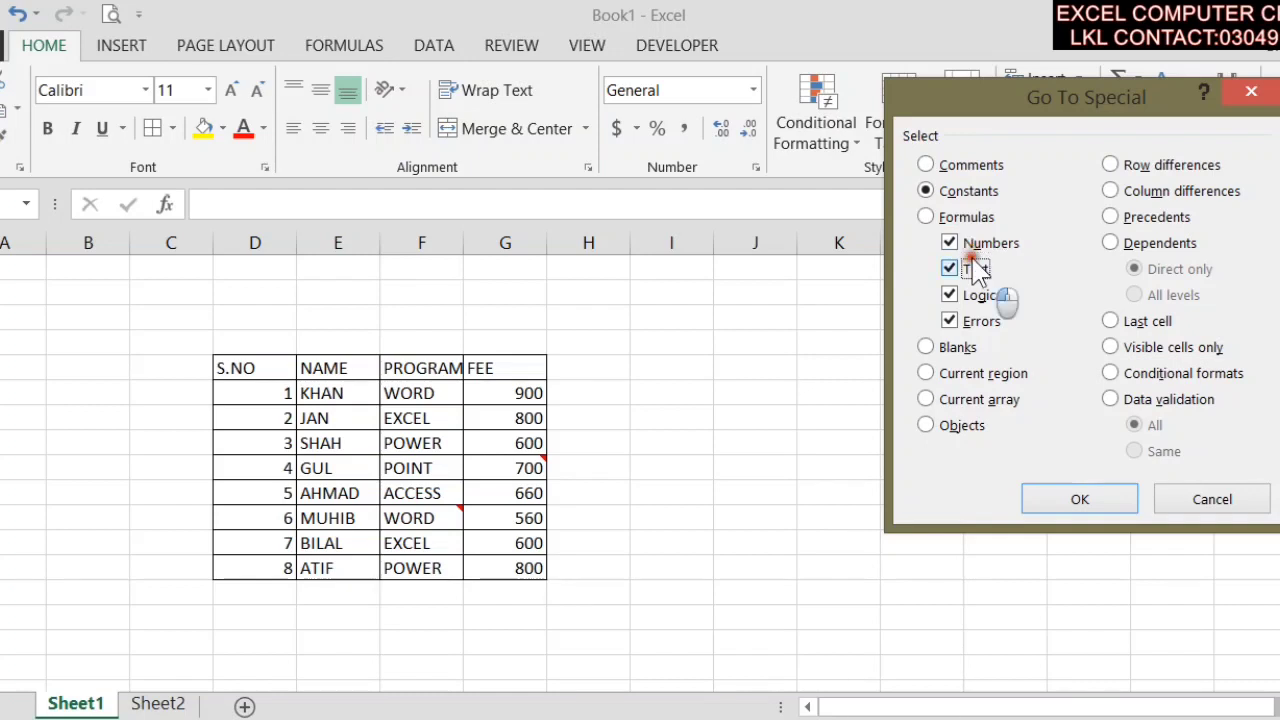
left_click(972, 269)
left_click(972, 296)
left_click(975, 321)
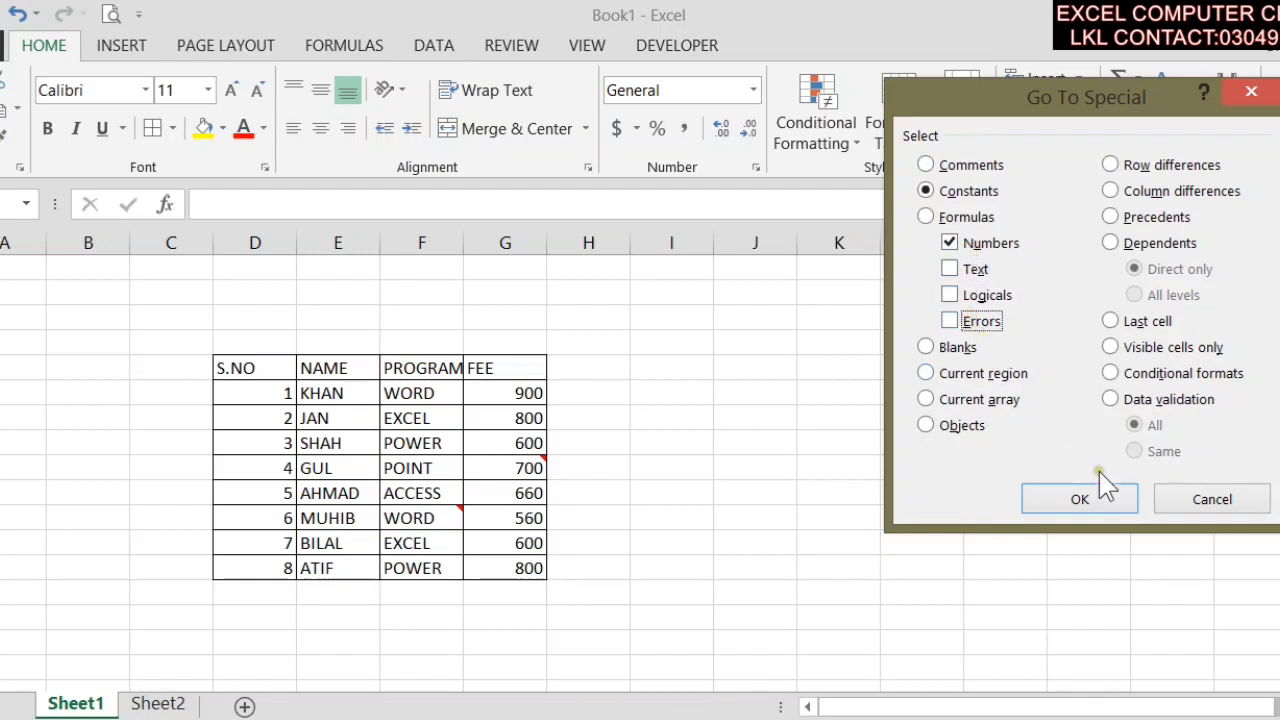
left_click(1096, 498)
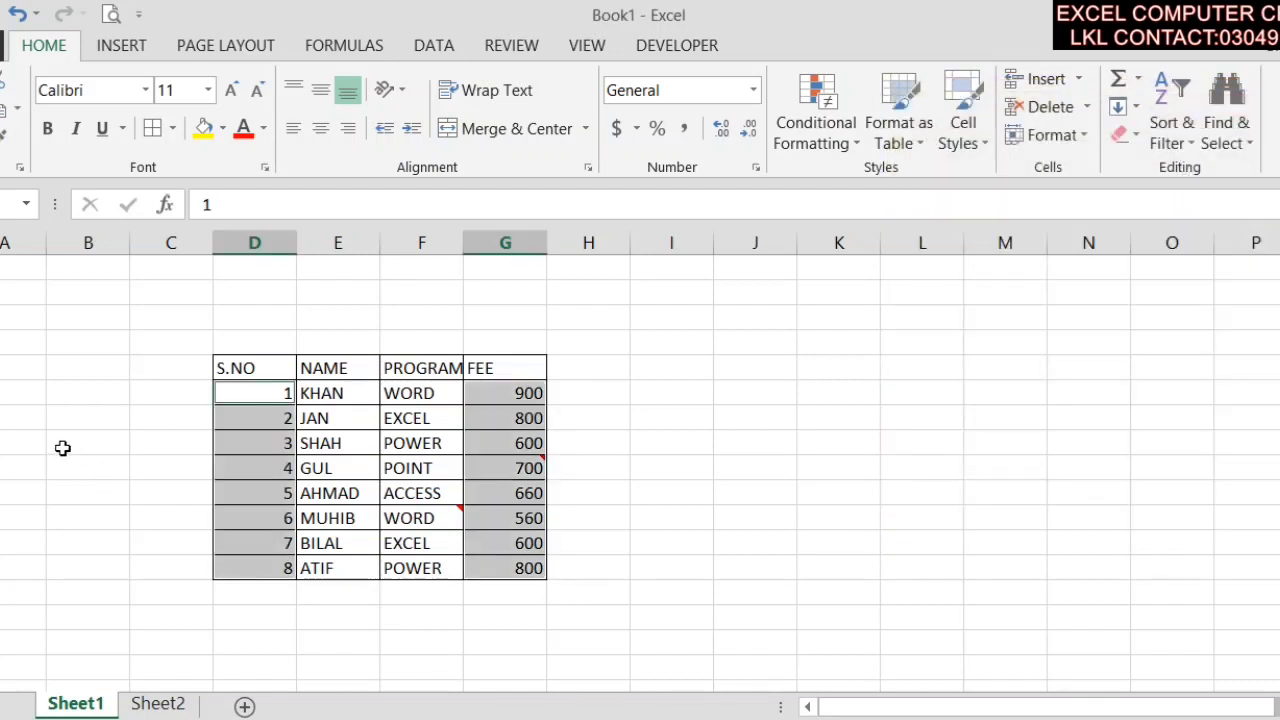
- Use Go To Special to select only the text constants, excluding numbers, logicals and errors
left_click(811, 433)
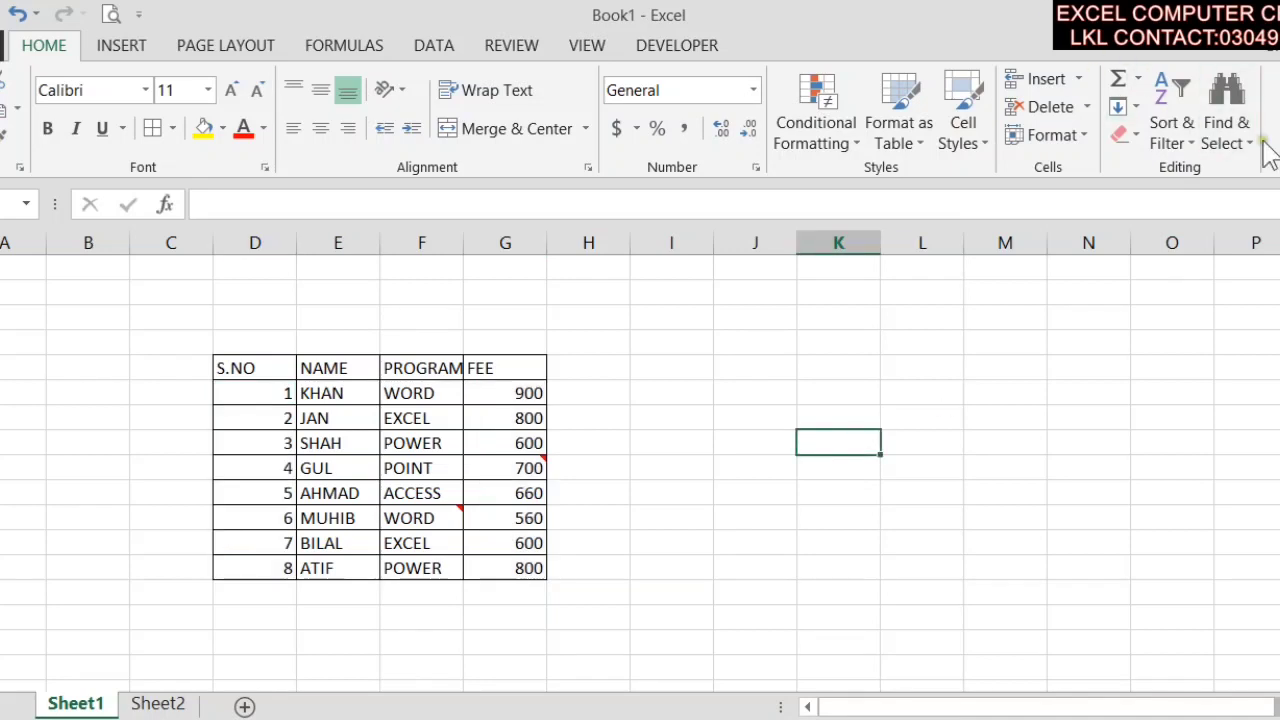
left_click(1225, 132)
left_click(1190, 265)
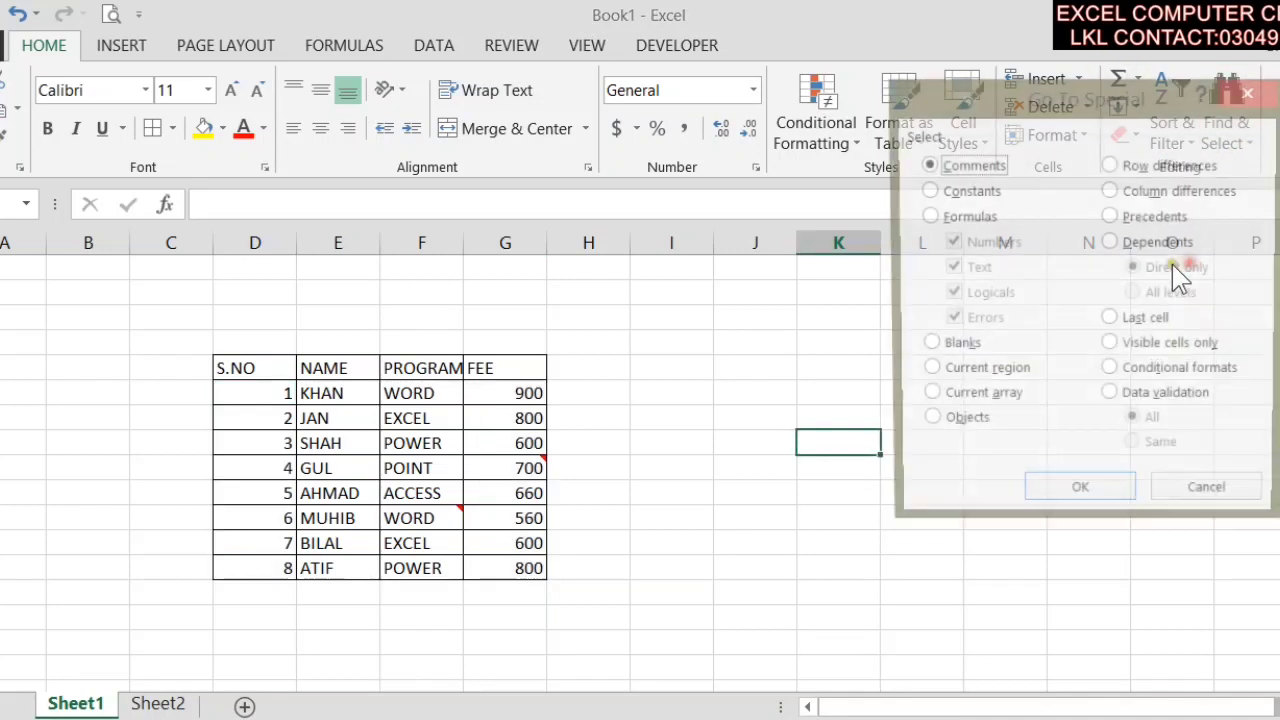
left_click(968, 191)
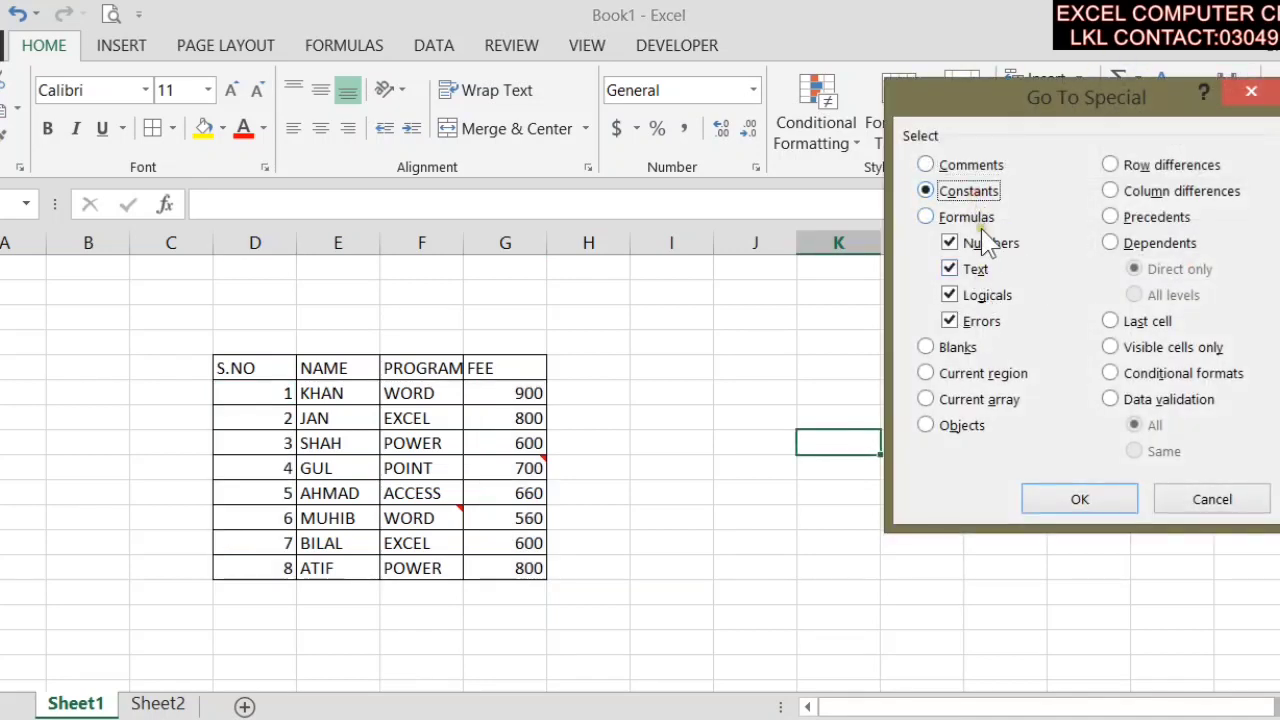
left_click(985, 243)
left_click(980, 295)
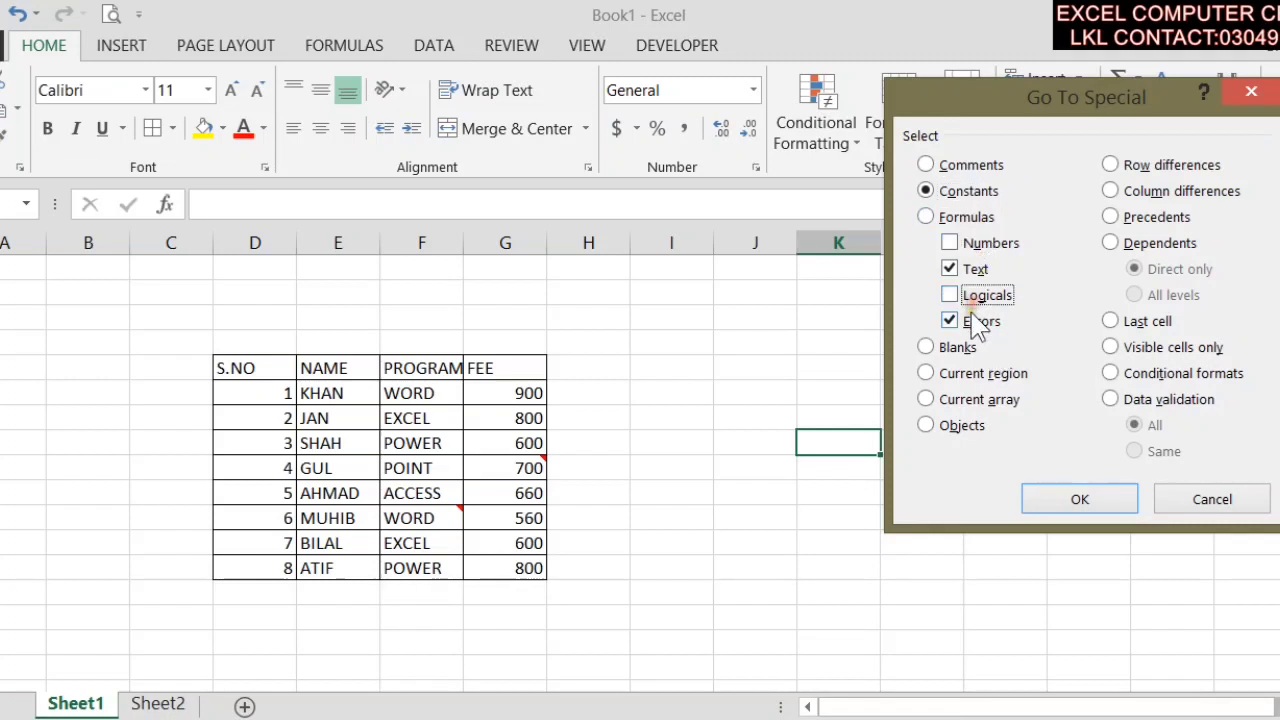
left_click(980, 321)
left_click(1095, 500)
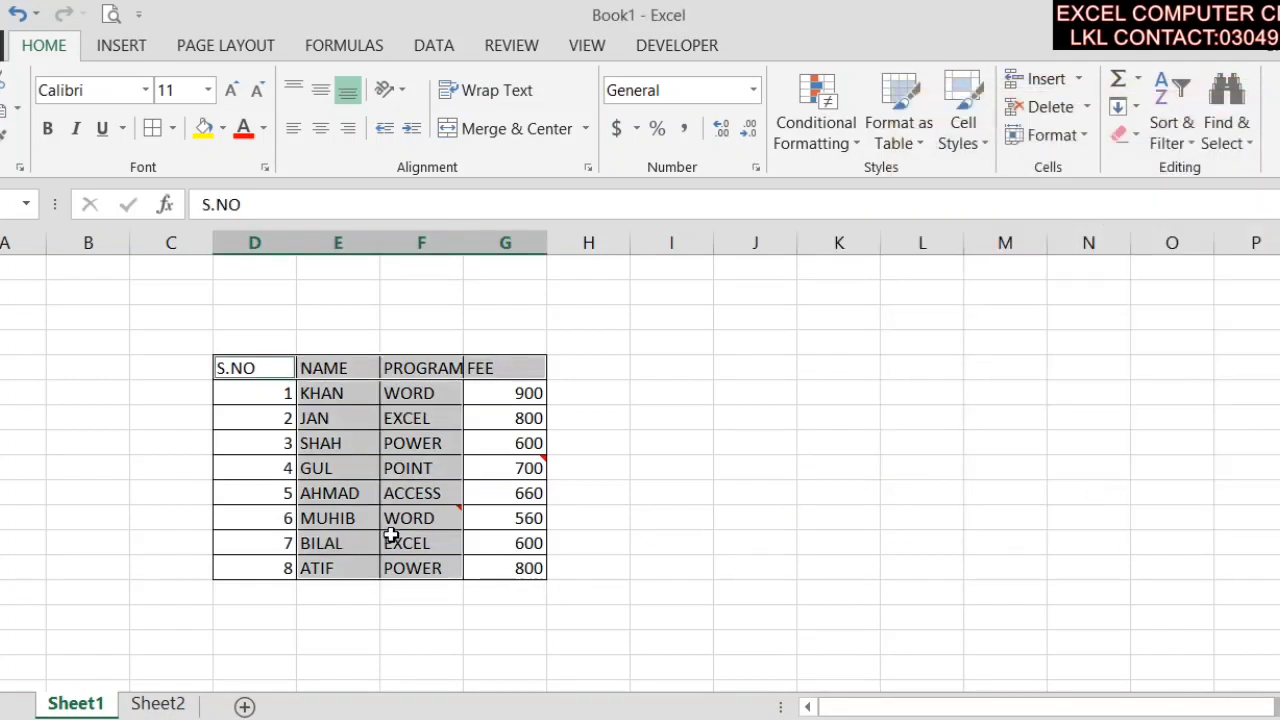
left_click(1088, 441)
left_click(1226, 110)
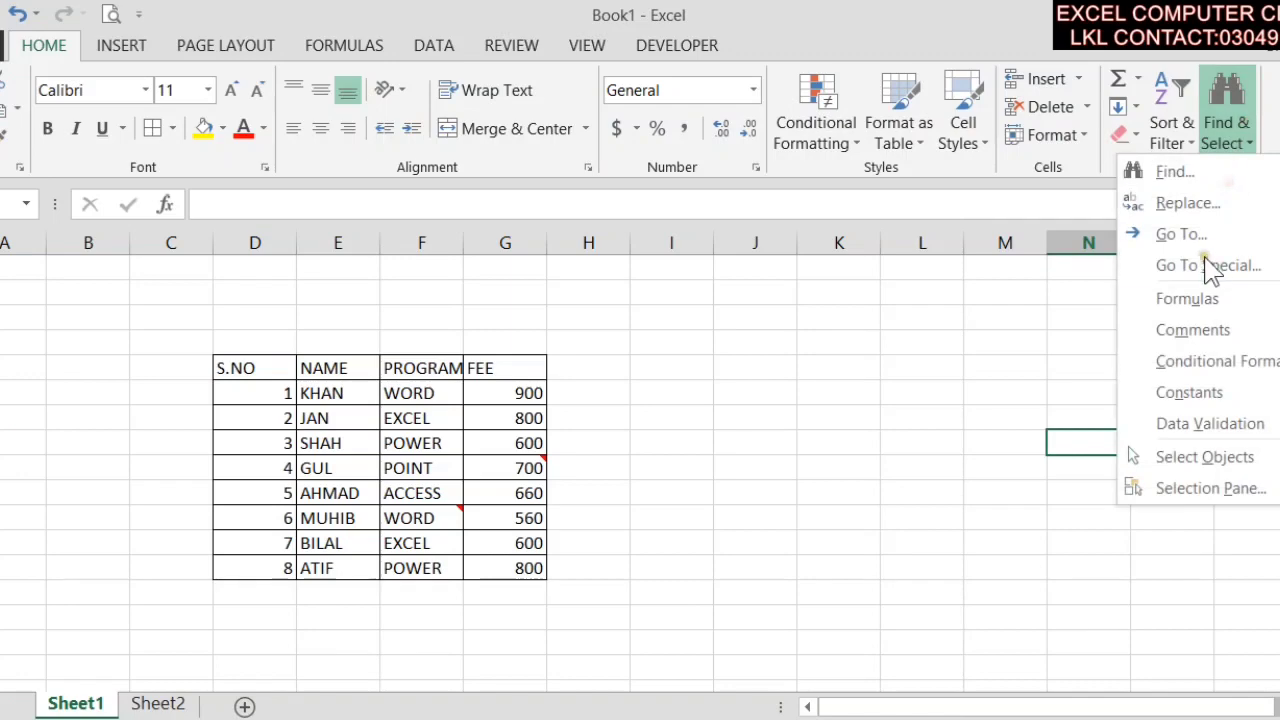
left_click(1200, 265)
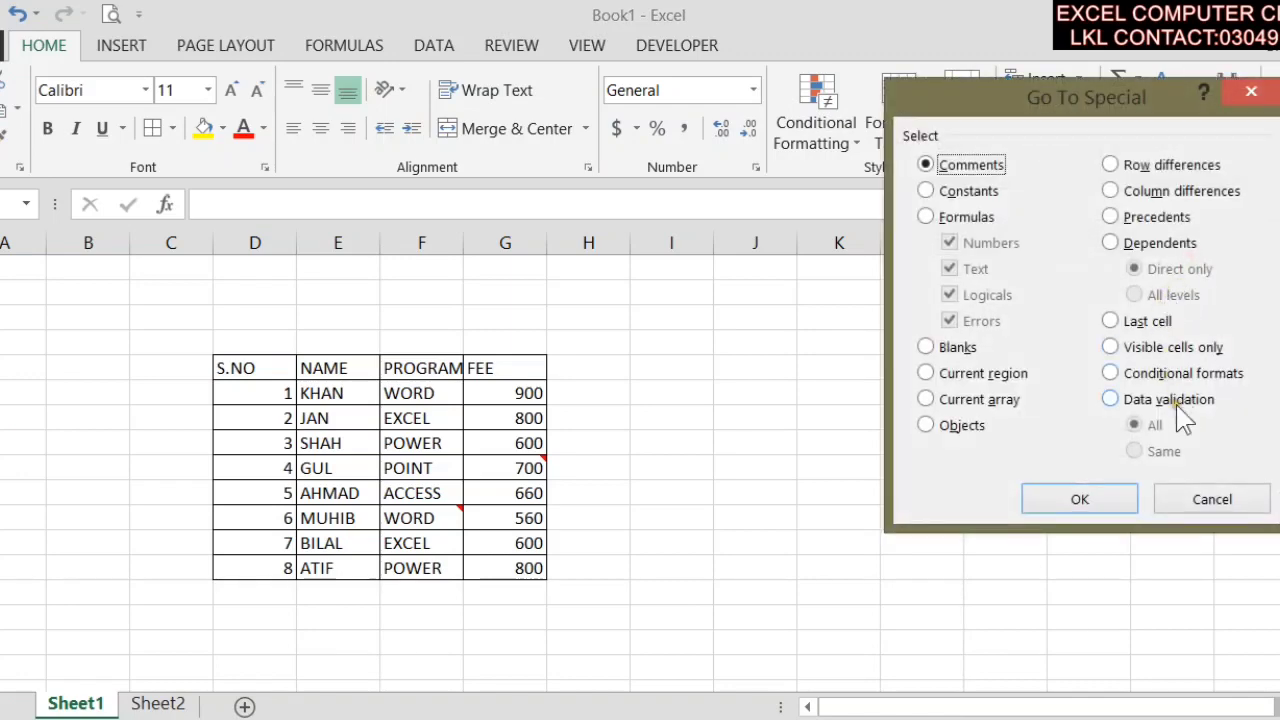
left_click(1196, 495)
- Enter the logical values TRUE and FALSE one below the other in column I, starting two rows above the table's header row
left_click(654, 317)
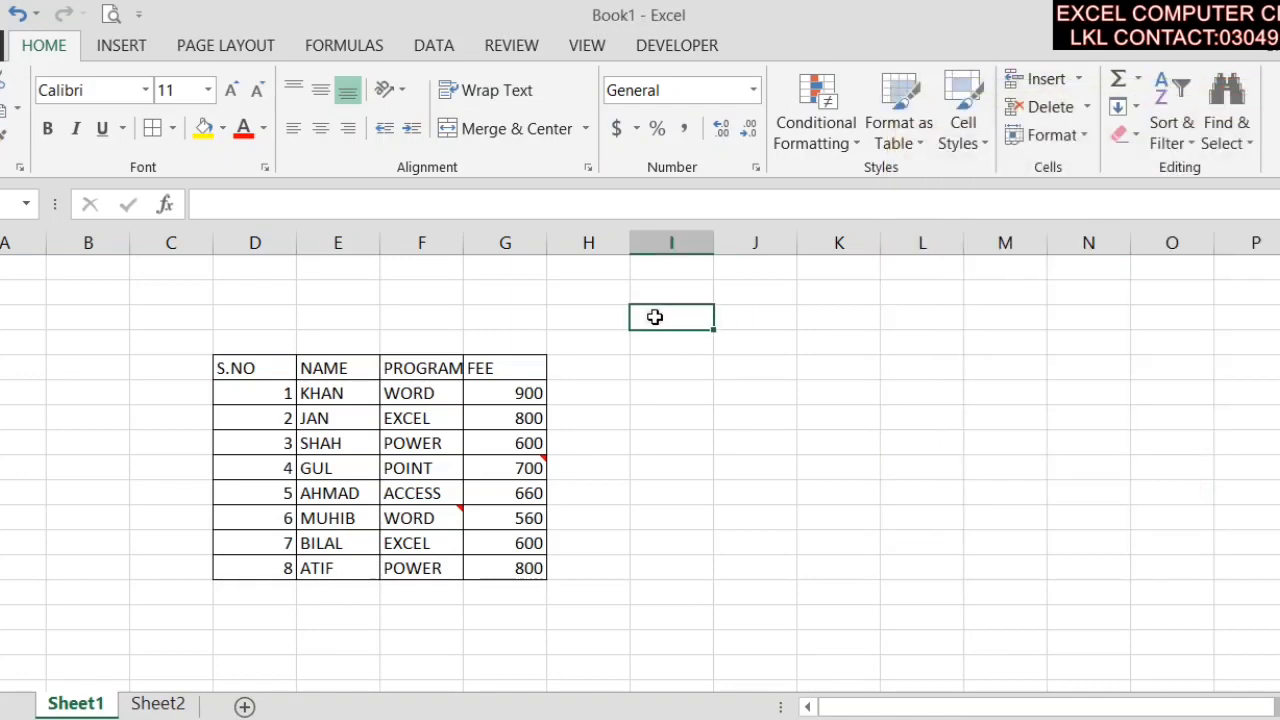
type("TRUE")
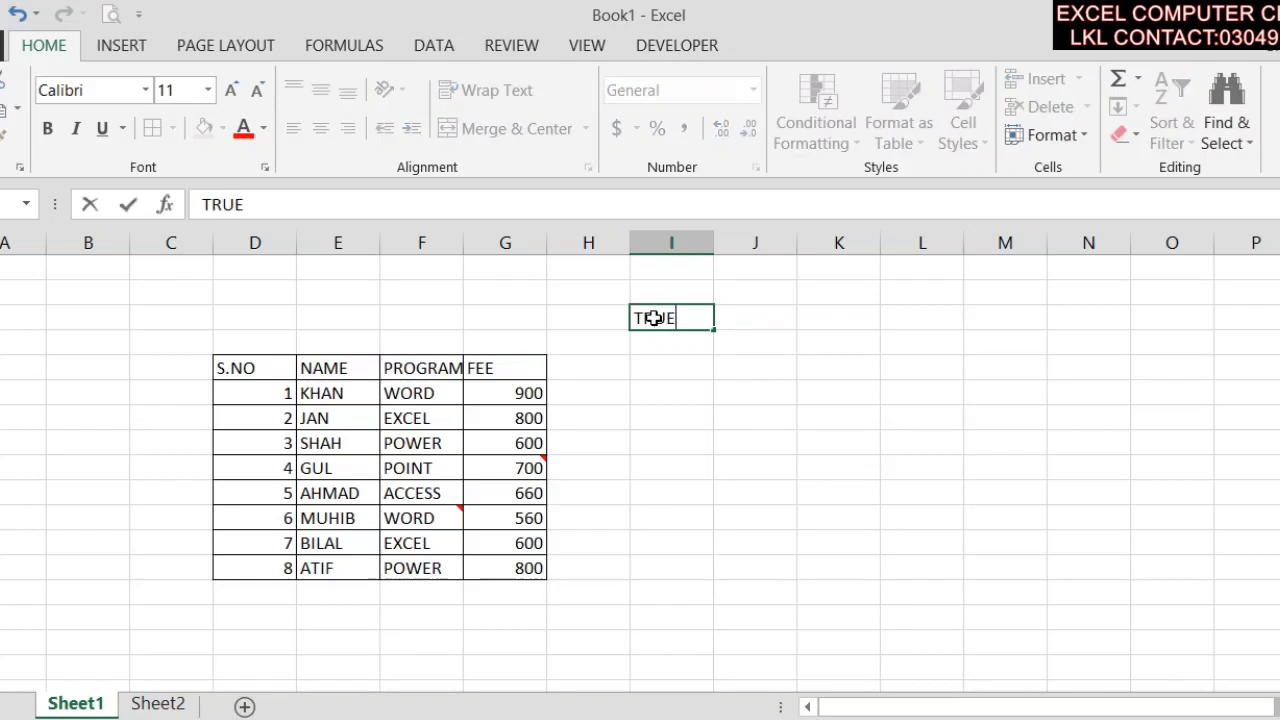
key("Return")
type("\\")
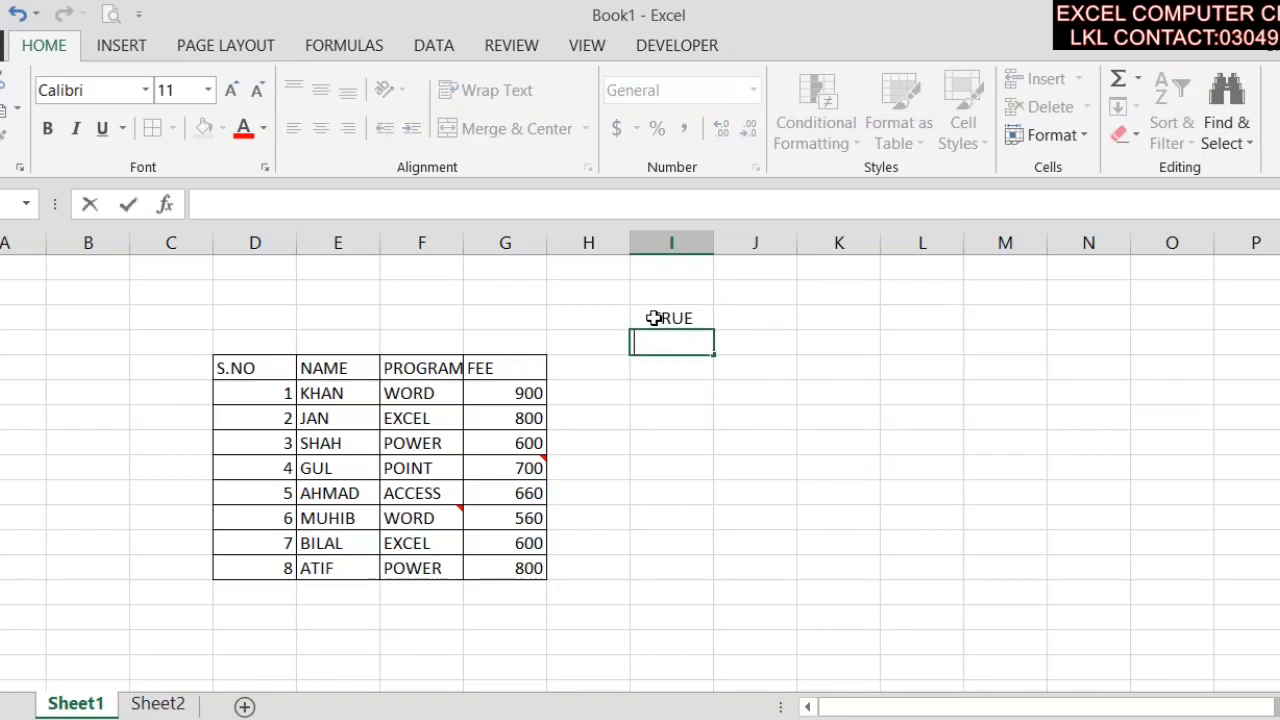
type("ALSE")
key("Return")
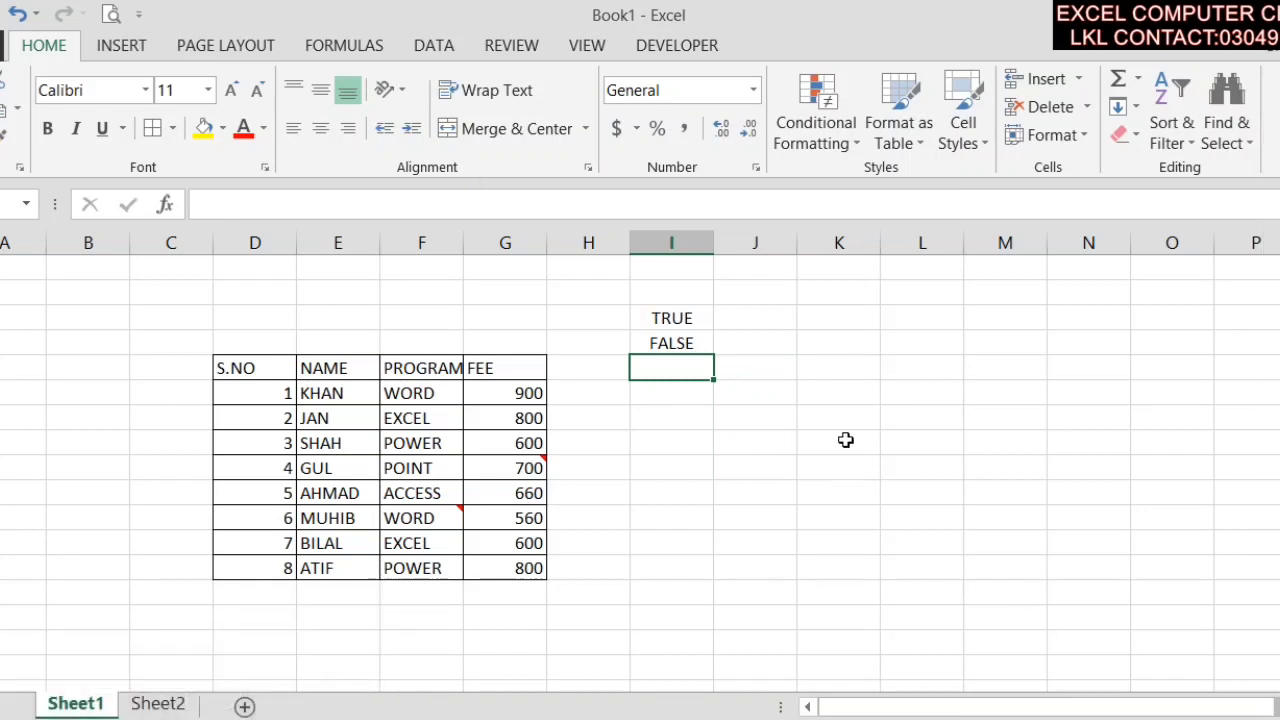
- Use Go To Special to select only the logical constants, excluding numbers, text and errors
left_click(1086, 415)
left_click(1222, 125)
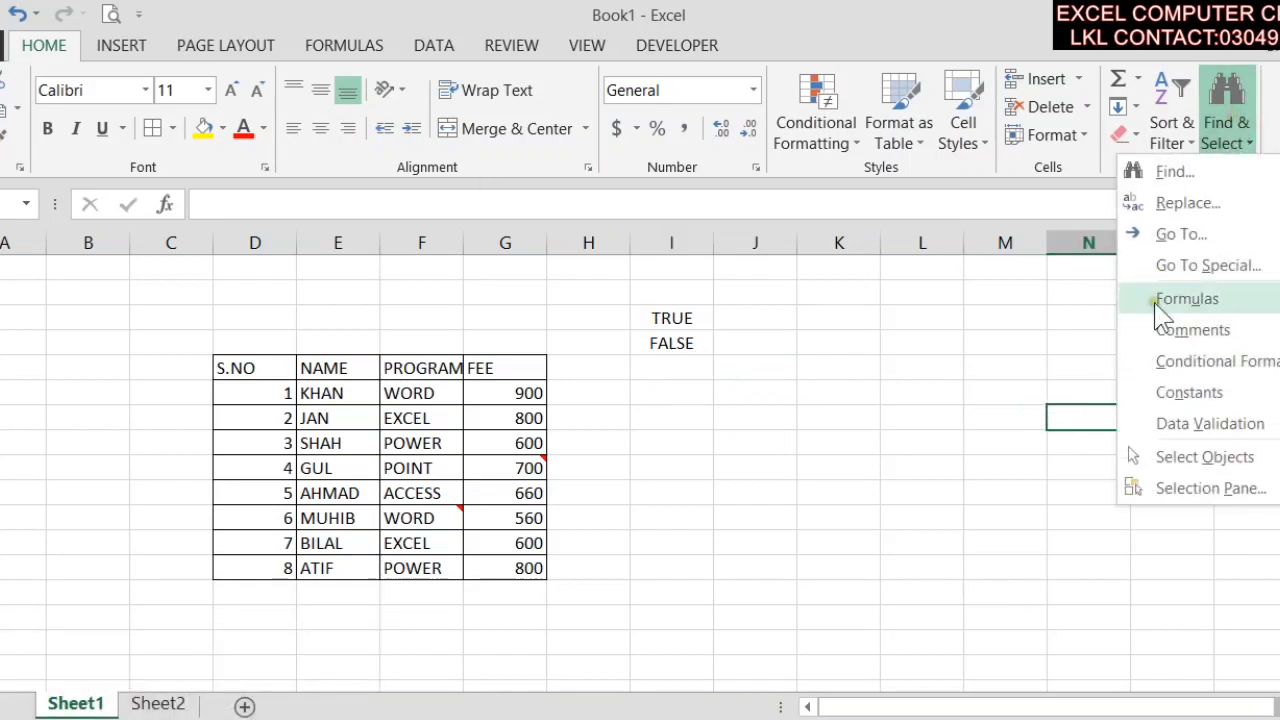
left_click(1168, 263)
left_click(960, 190)
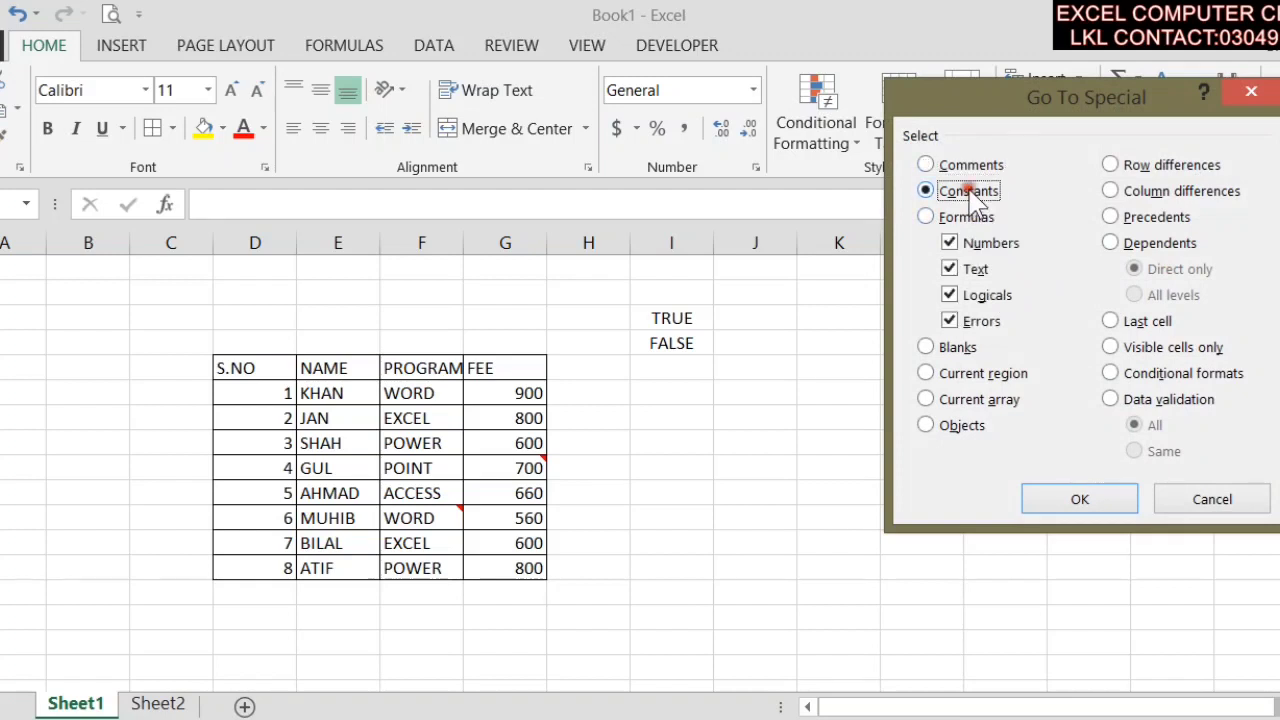
left_click(975, 243)
left_click(975, 269)
left_click(955, 321)
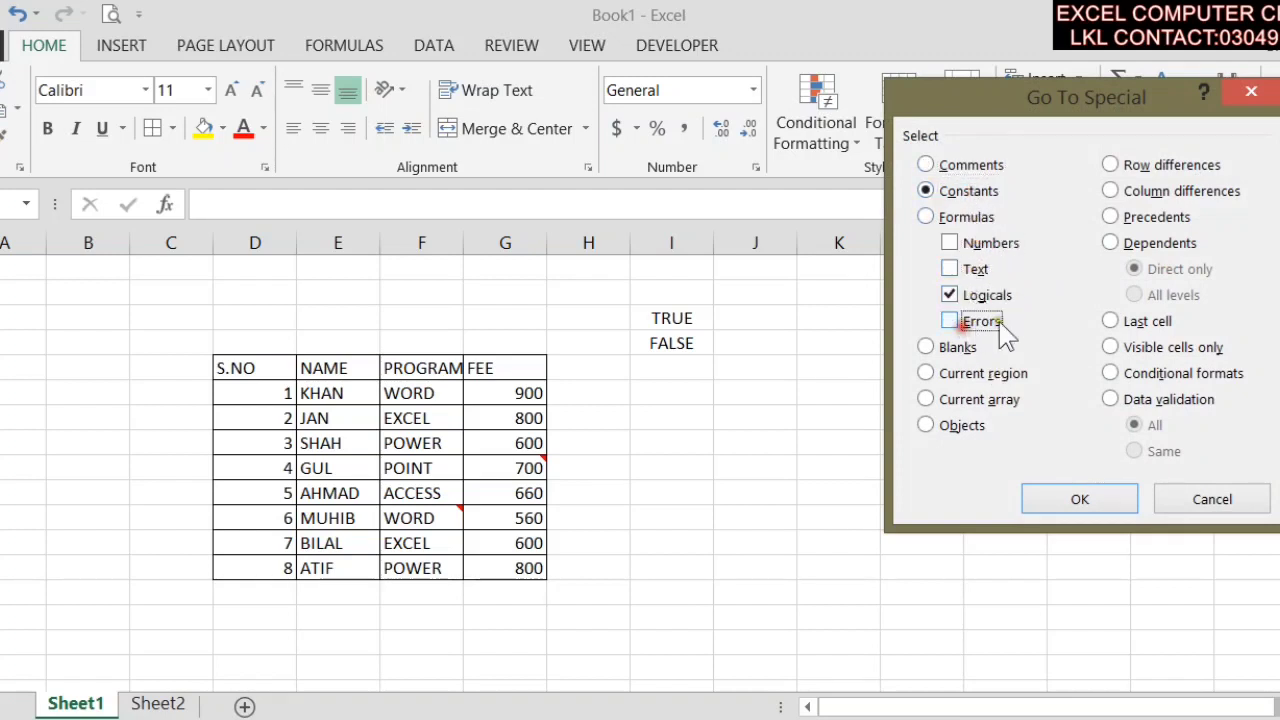
left_click(1082, 503)
scroll(1066, 540, "down", 5)
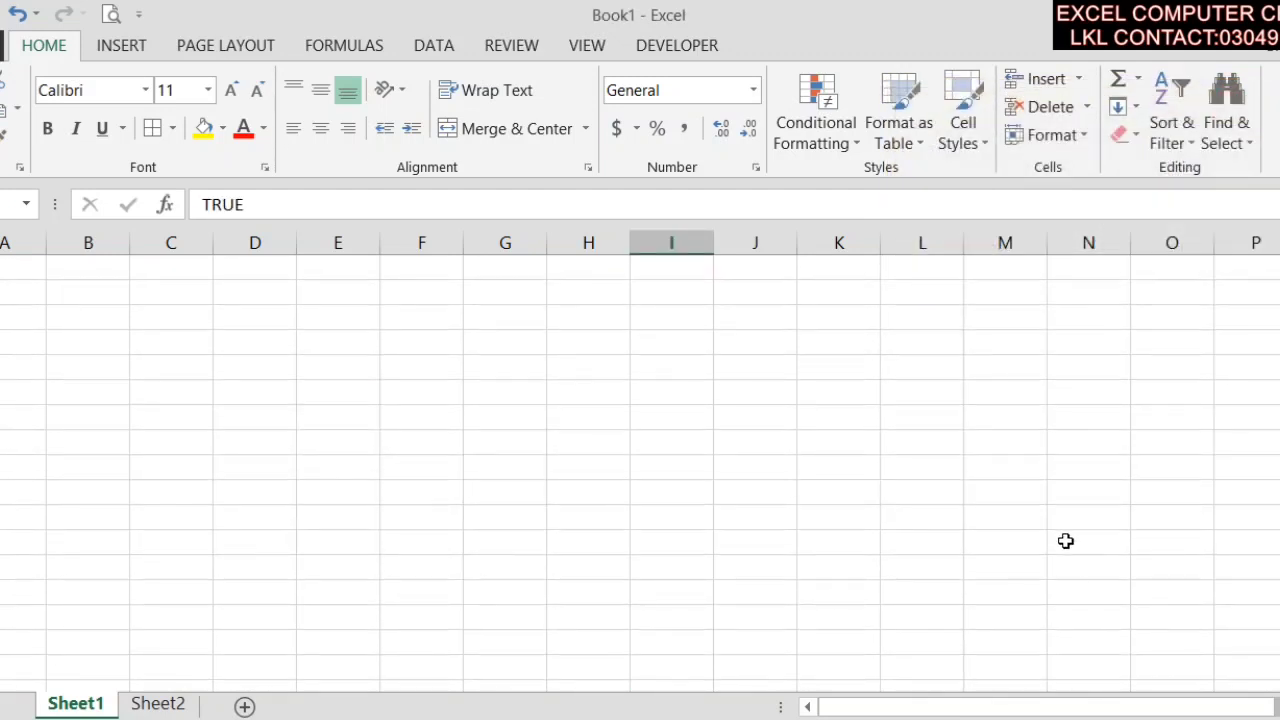
scroll(1122, 494, "up", 7)
scroll(945, 427, "down", 2)
left_click(945, 427)
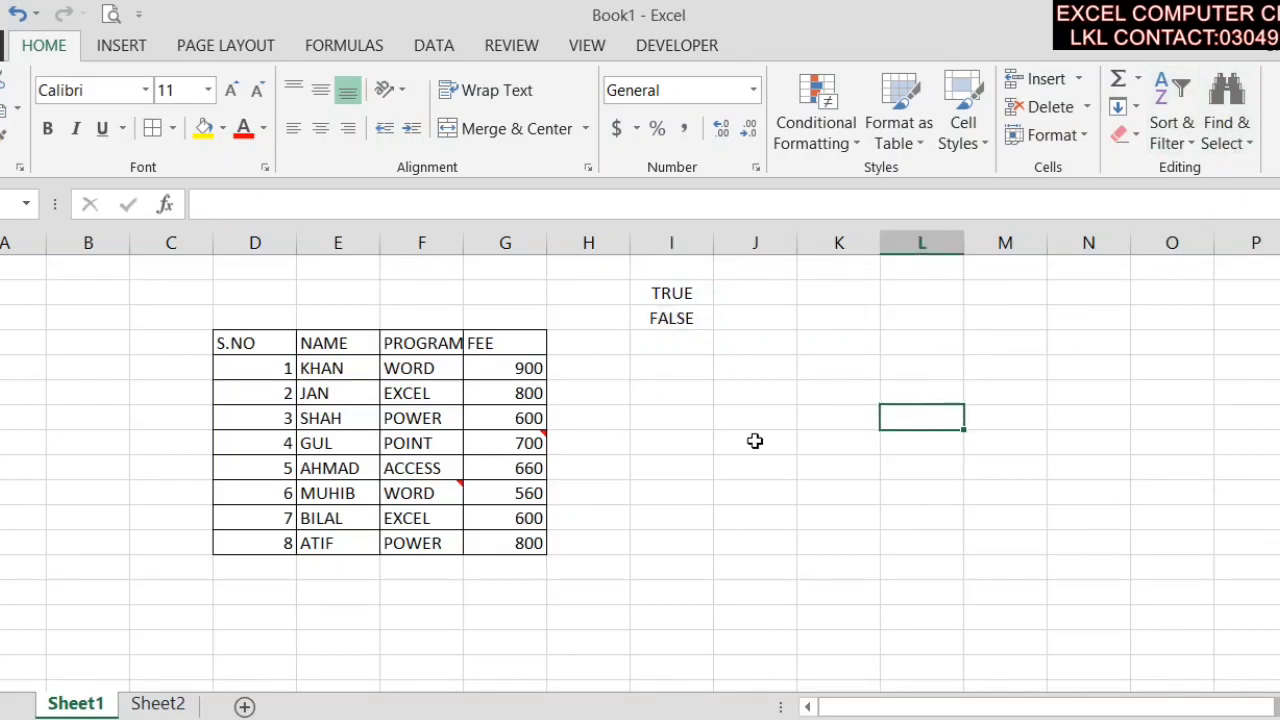
- Enter the error value #VALUE! as a constant in cell I103
left_click(653, 421)
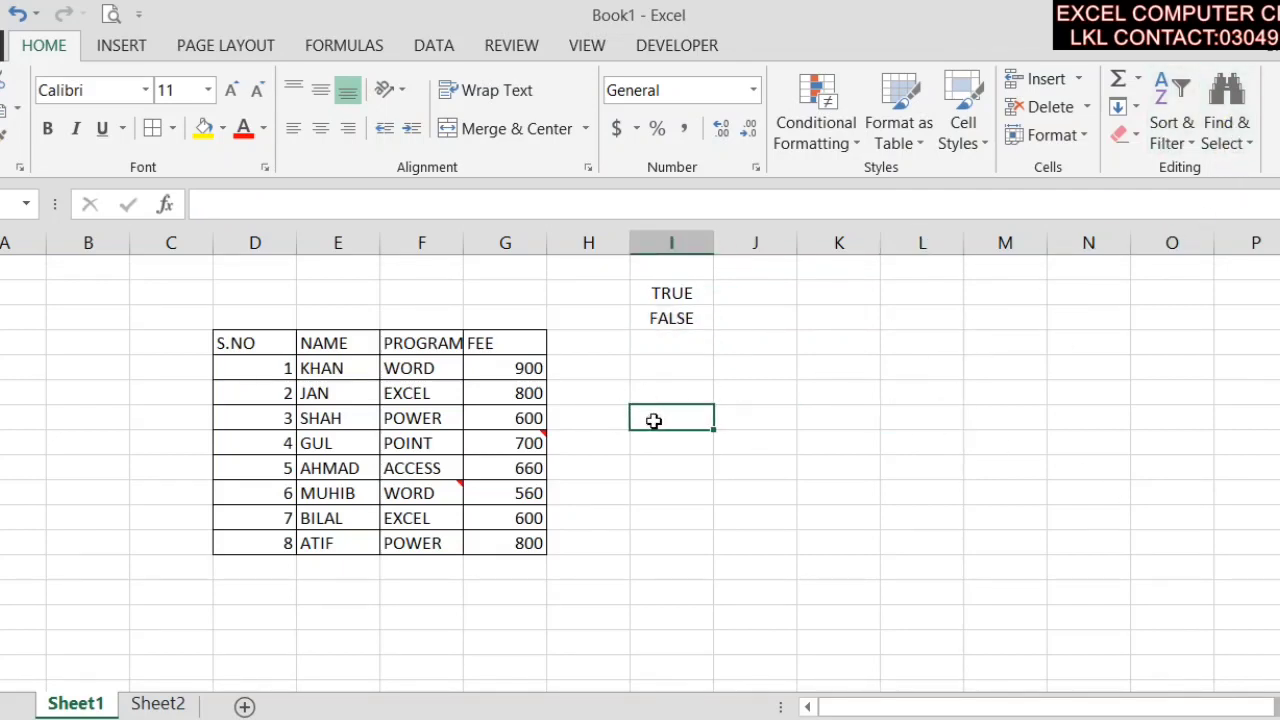
type("#VALUE!")
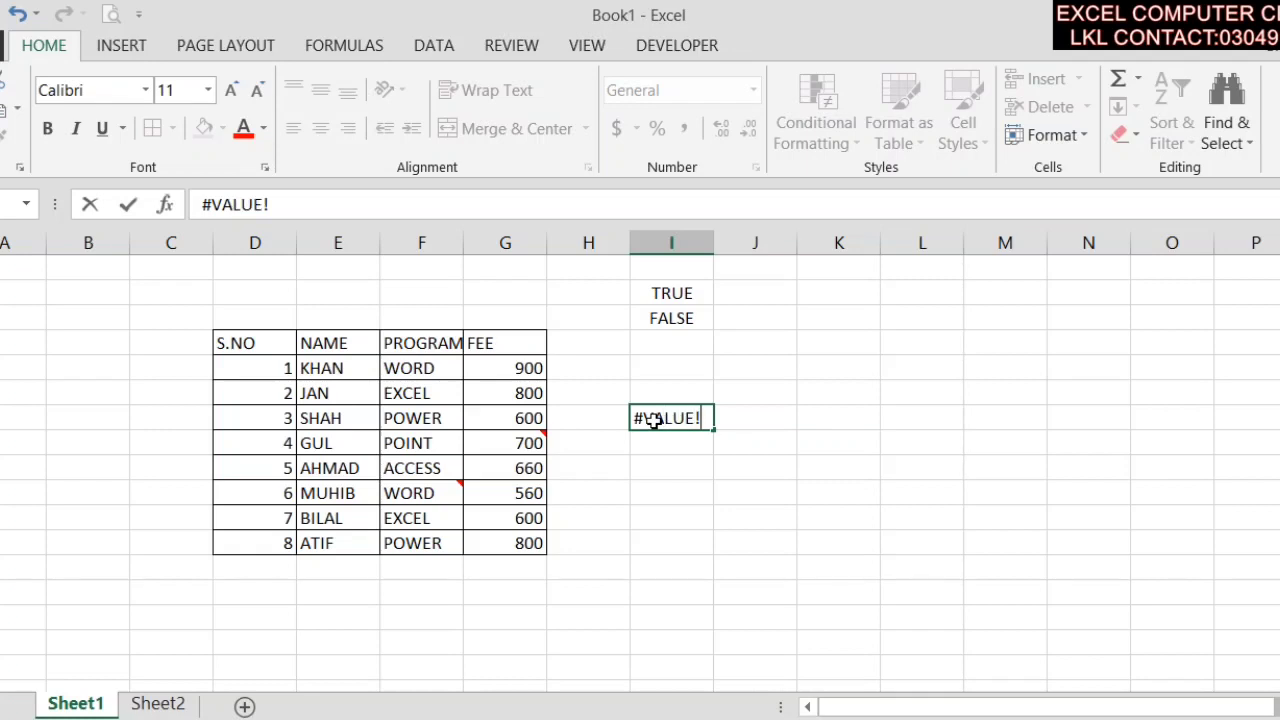
key("Return")
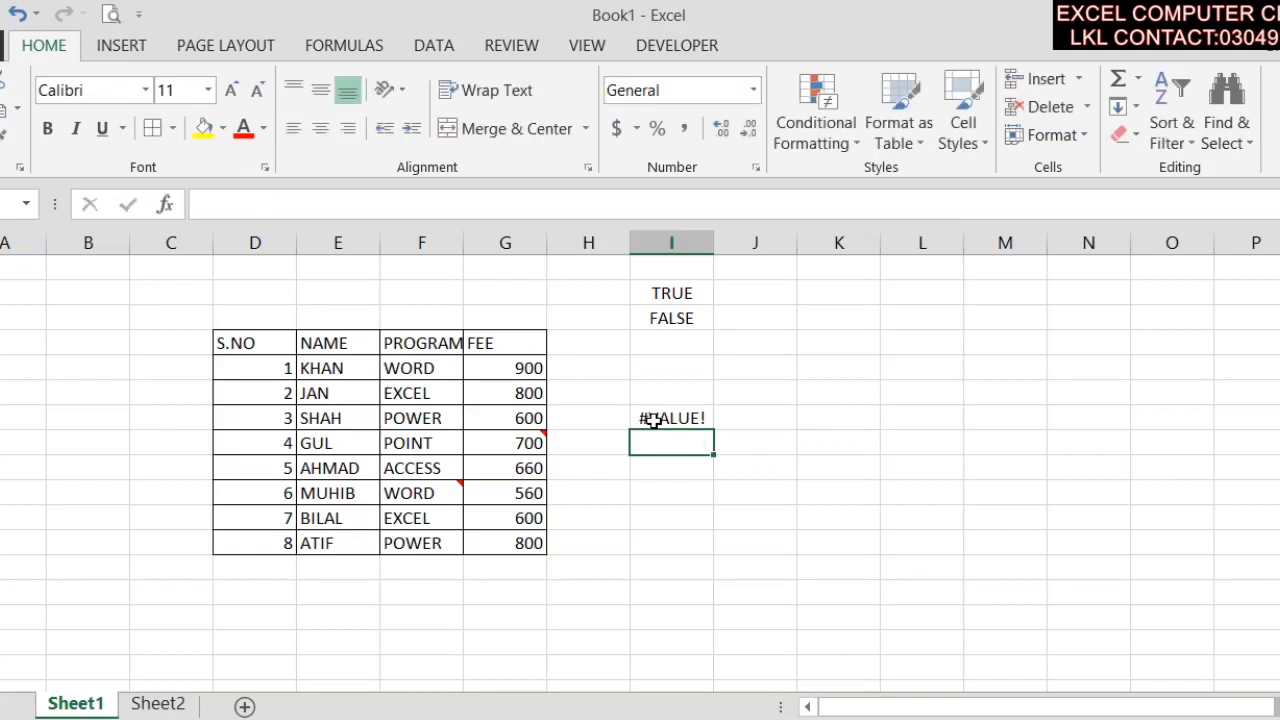
left_click(1095, 350)
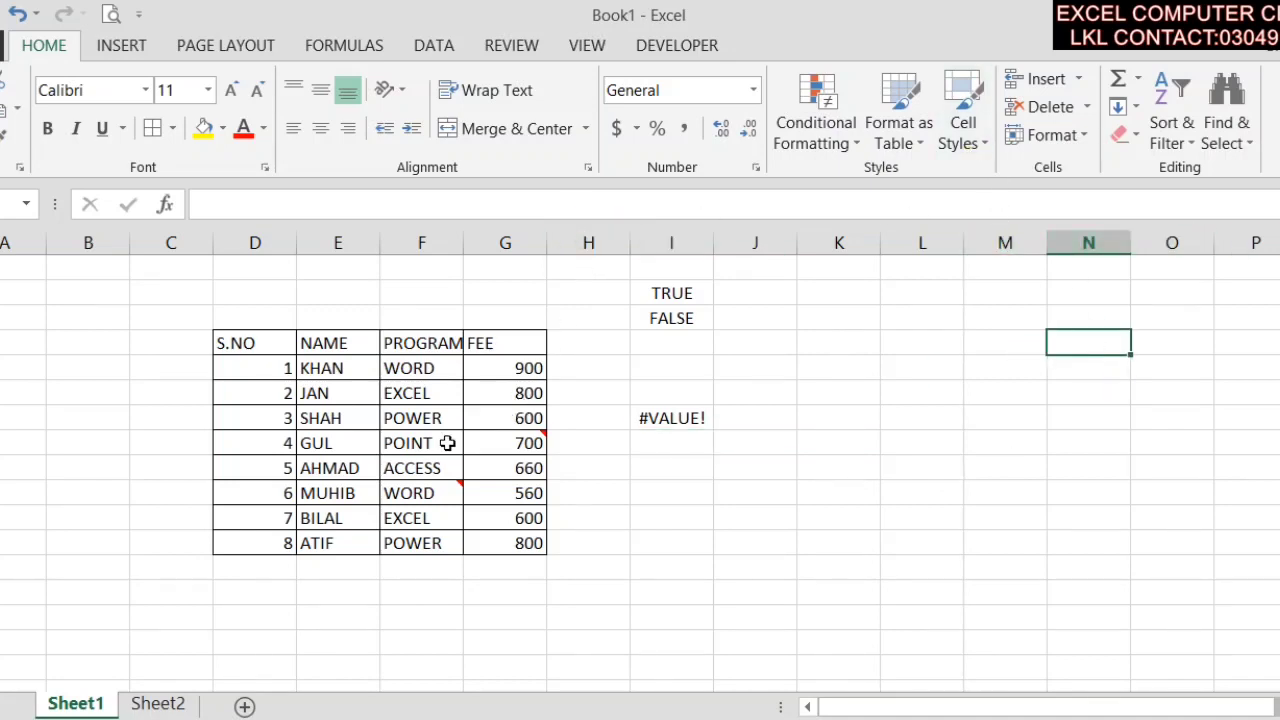
left_click(689, 431)
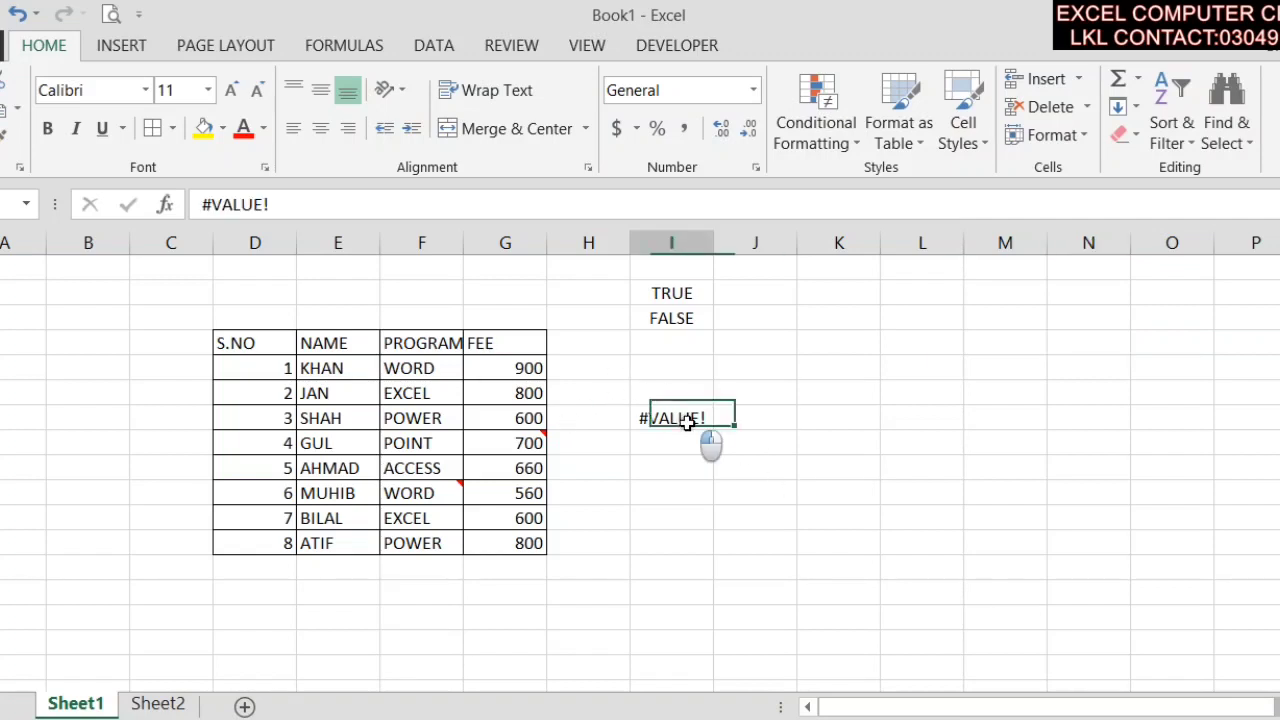
- Use Go To Special to select only the error constants, excluding numbers, text and logicals
left_click(1170, 366)
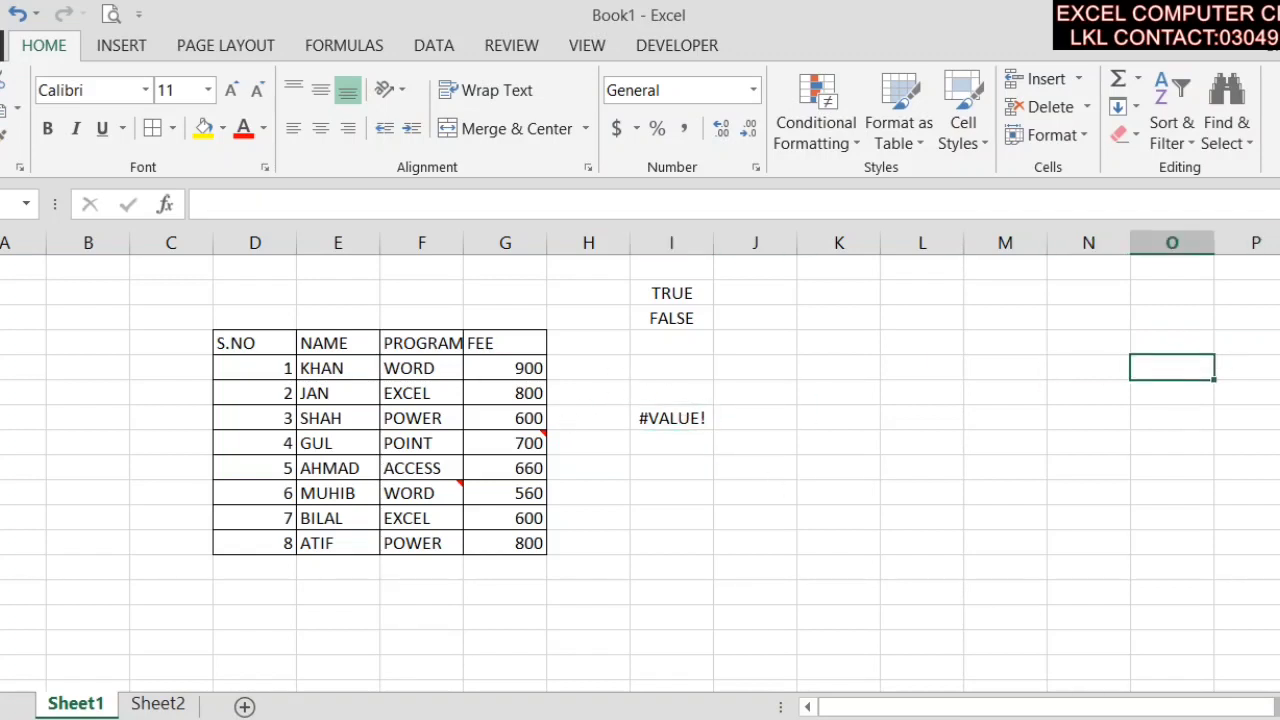
left_click(1227, 141)
left_click(1130, 264)
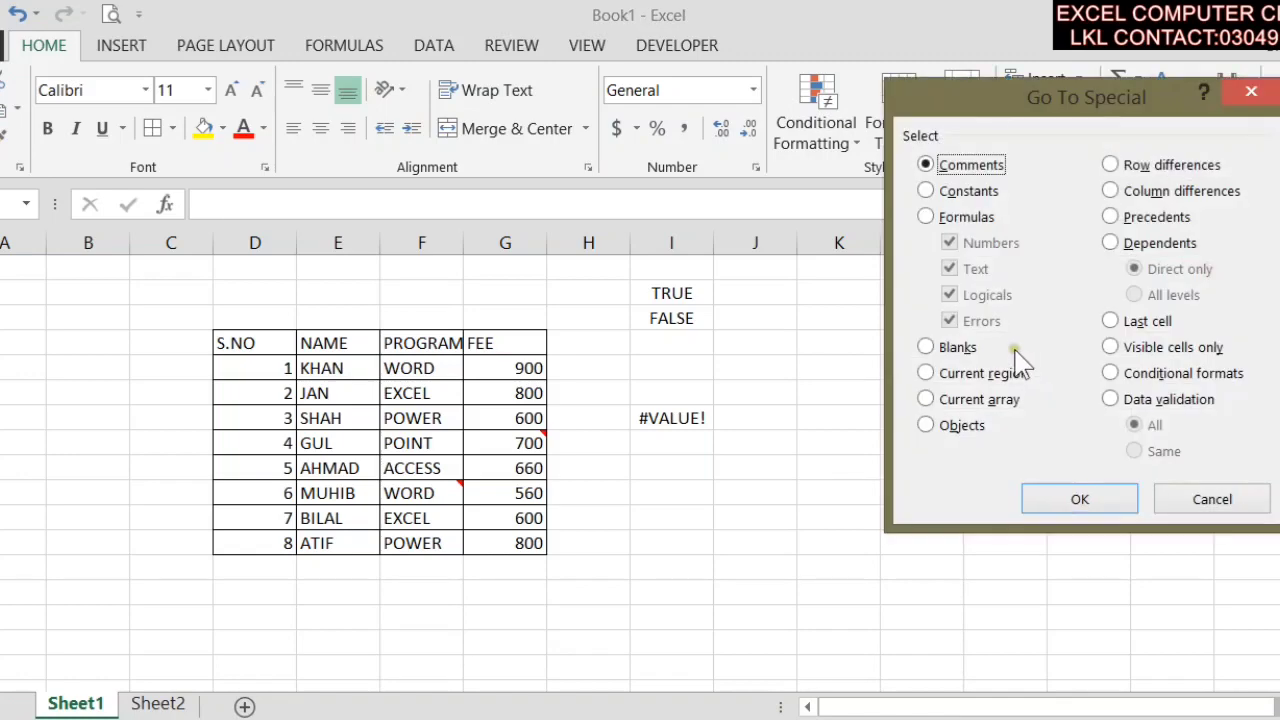
left_click(955, 191)
left_click(980, 243)
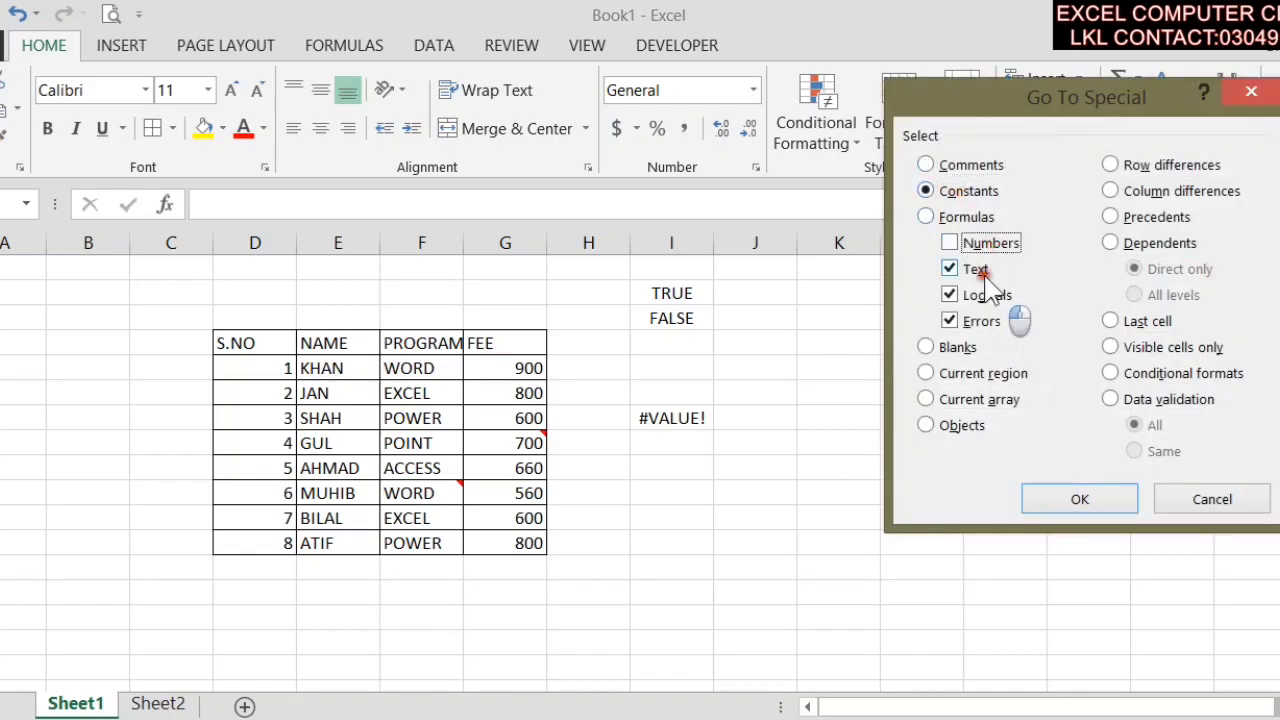
left_click(976, 270)
left_click(982, 295)
left_click(1078, 499)
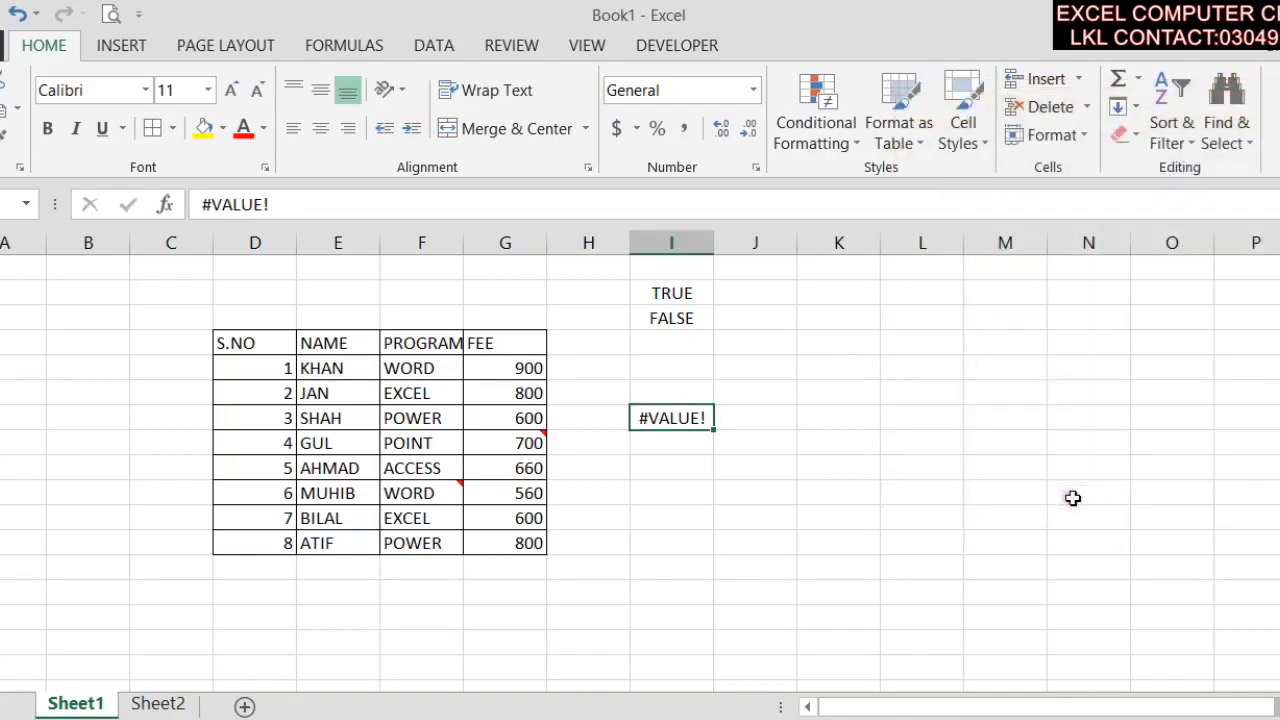
- Try to select only the formulas returning numbers with Go To Special, excluding text, logicals and errors
left_click(1136, 419)
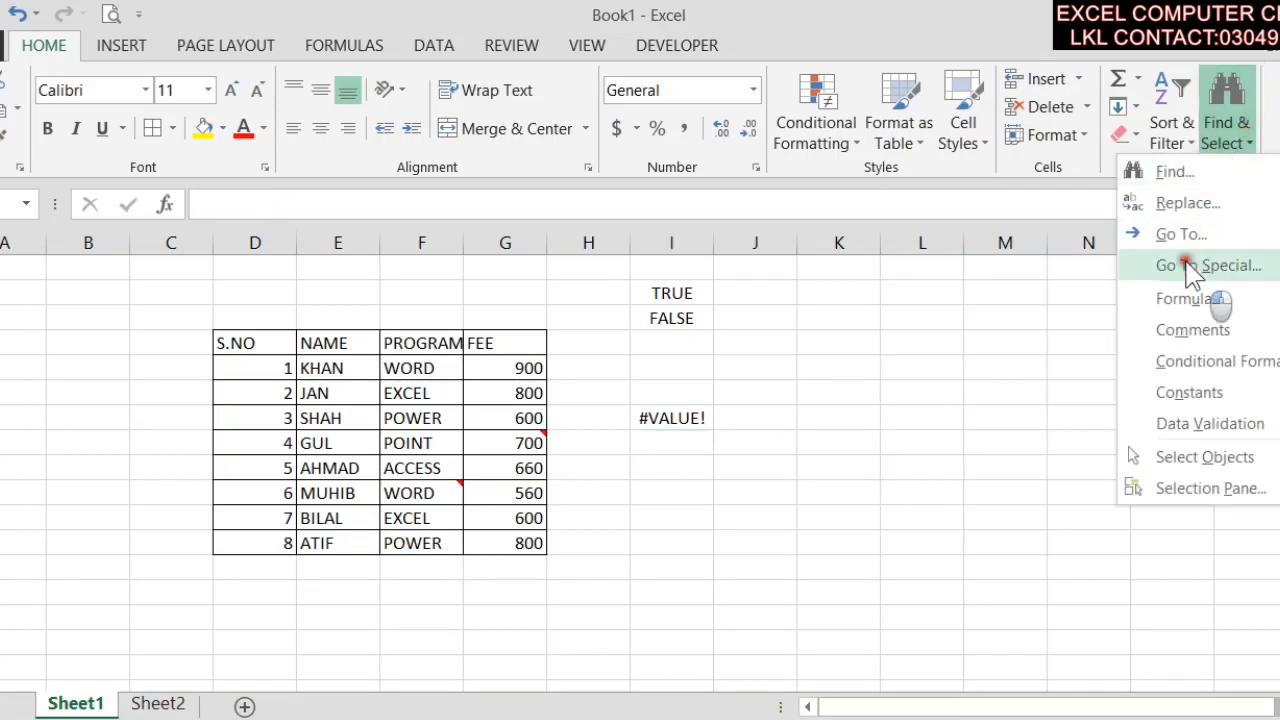
left_click(1205, 265)
left_click(958, 217)
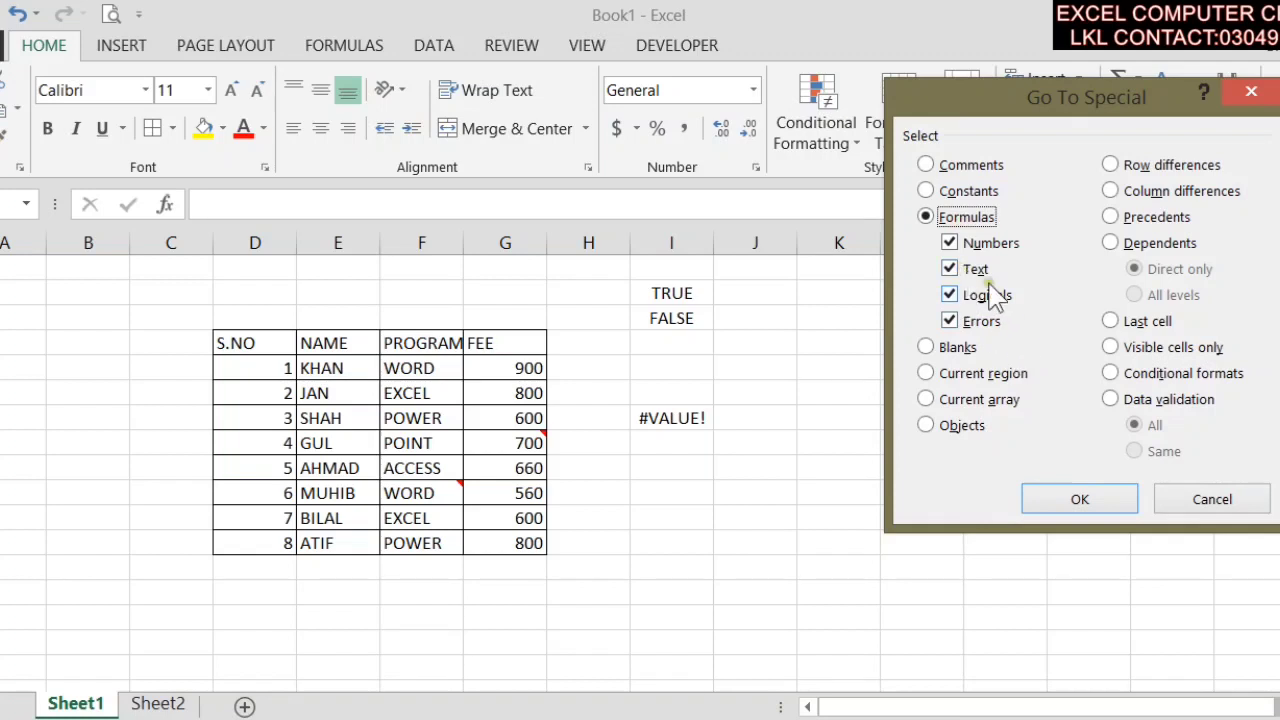
left_click(972, 269)
left_click(980, 295)
left_click(975, 321)
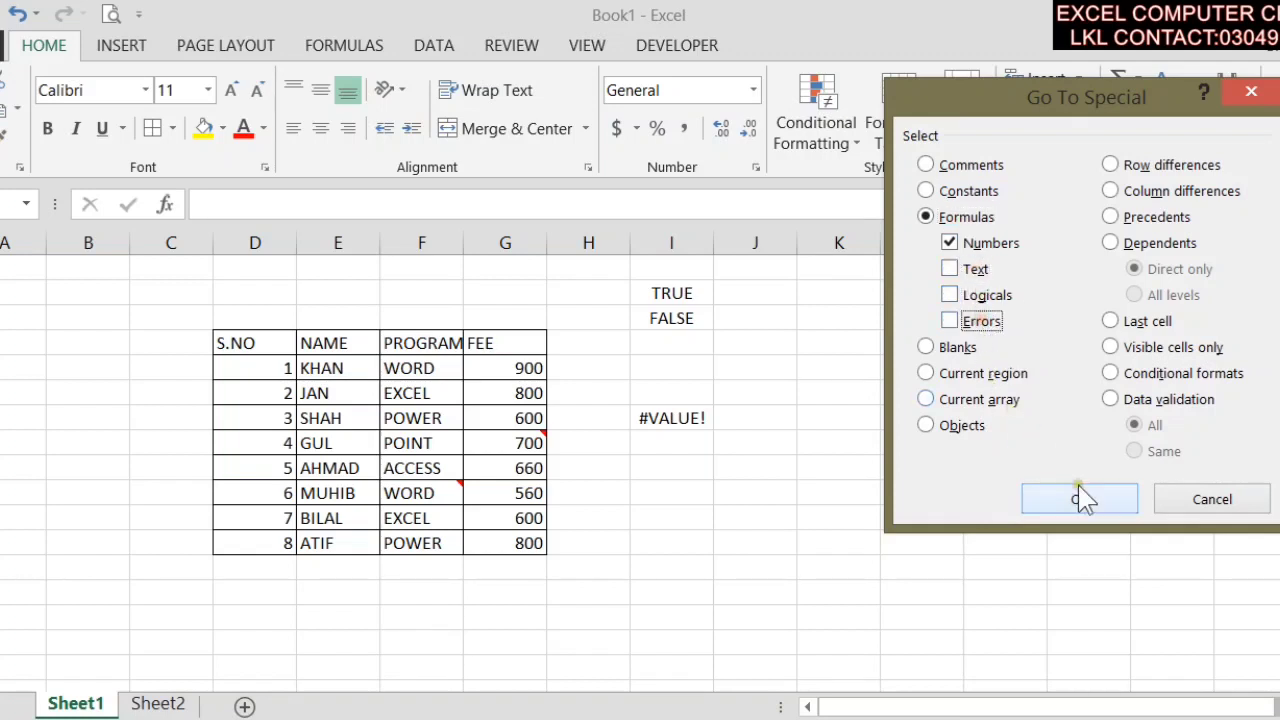
left_click(1080, 500)
left_click(670, 450)
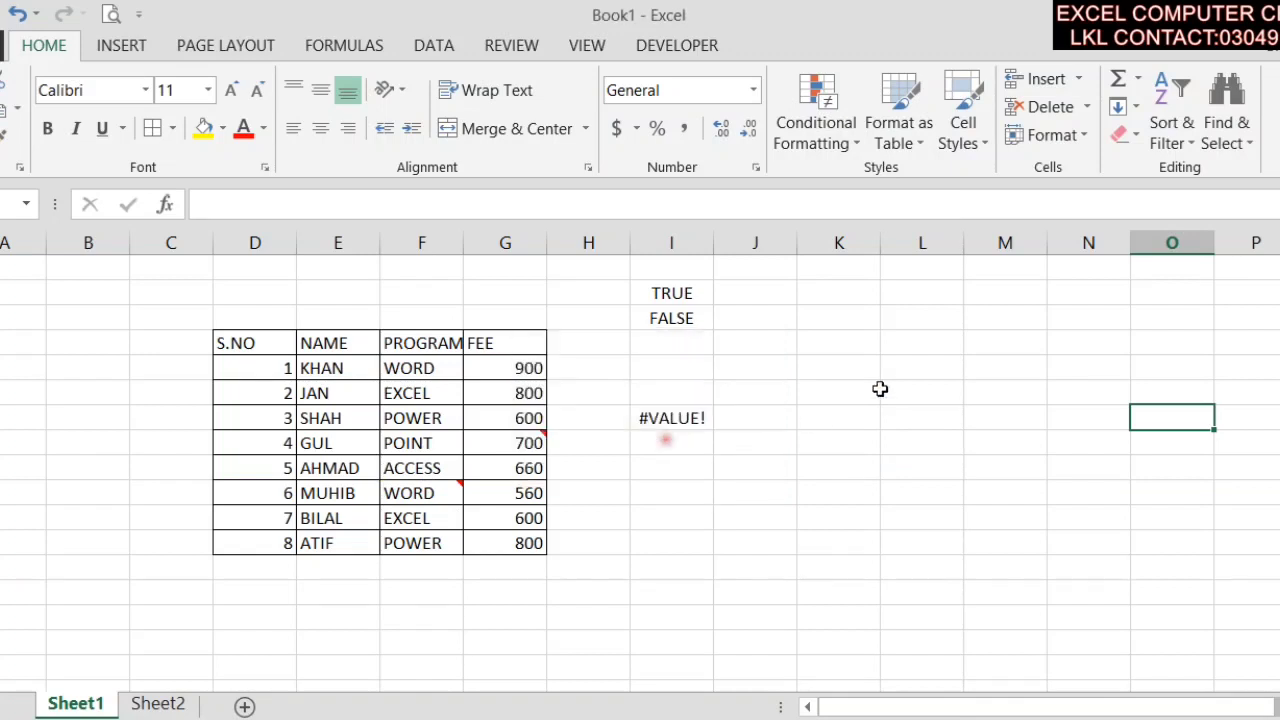
- Enter 22 in L98 and 33 in L99, and add them in L100 with the formula =L98+L99
left_click(894, 294)
type("22")
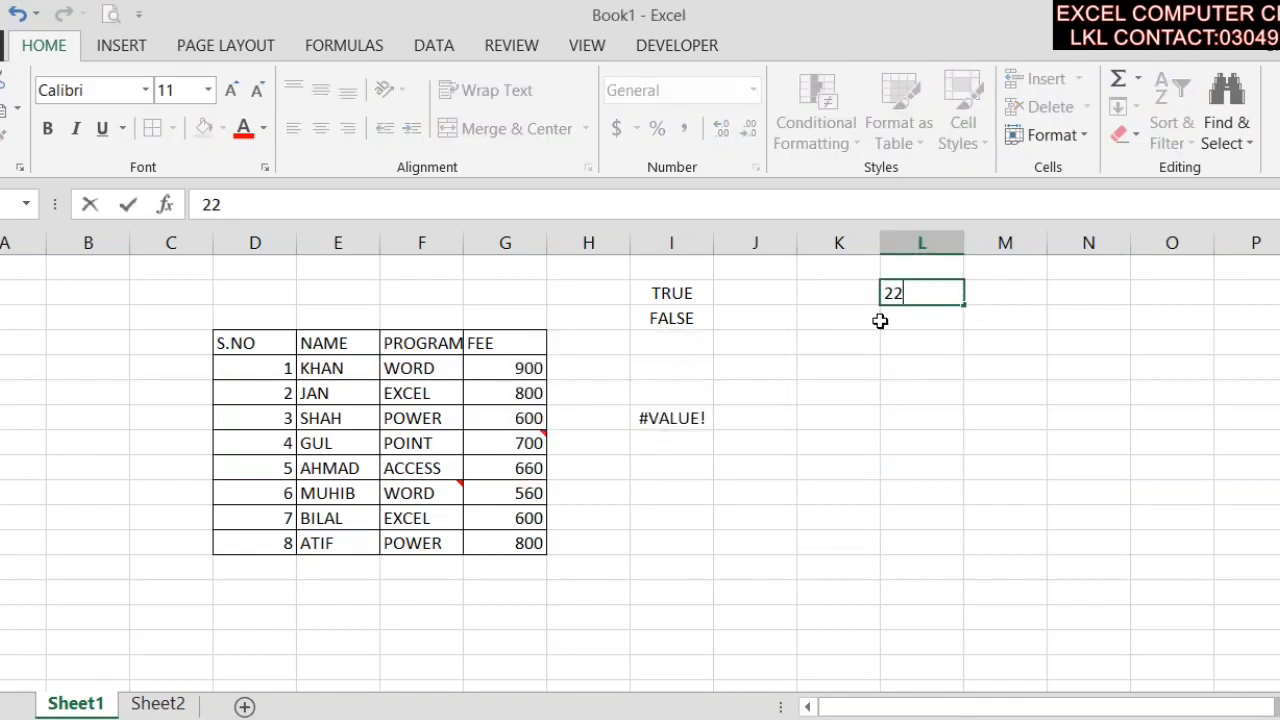
key("Return")
type("33")
key("Return")
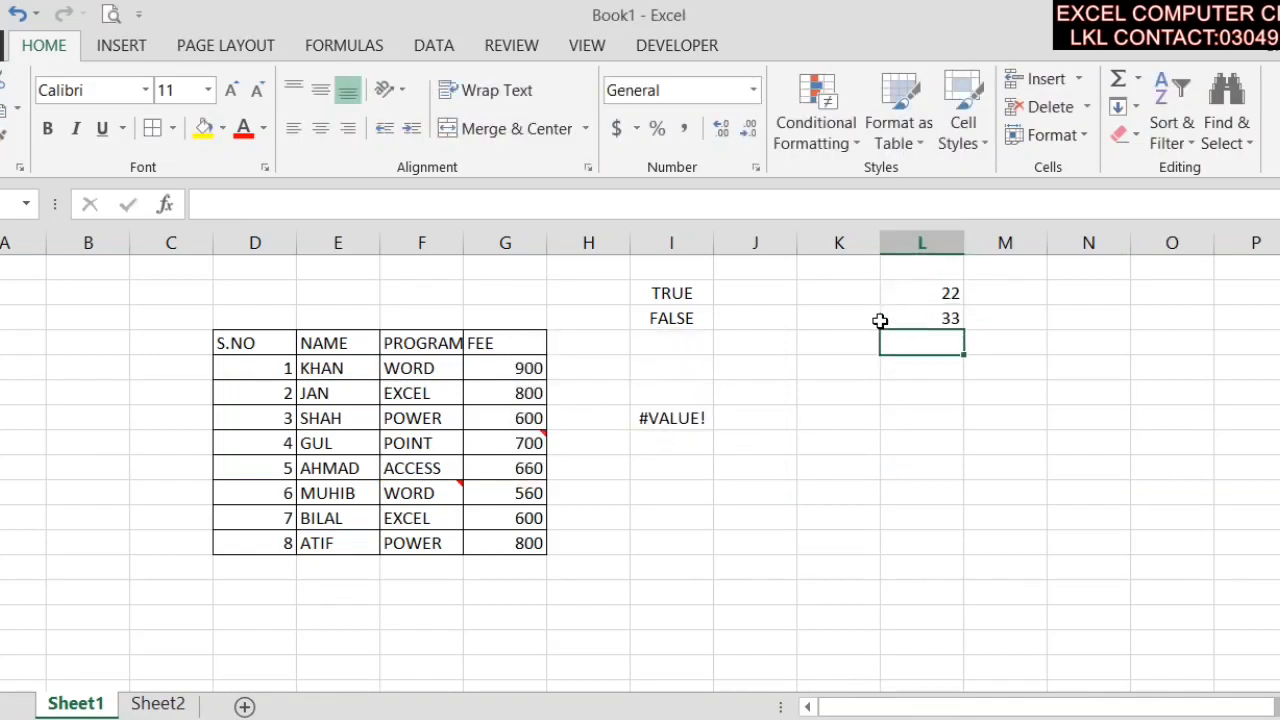
type("=")
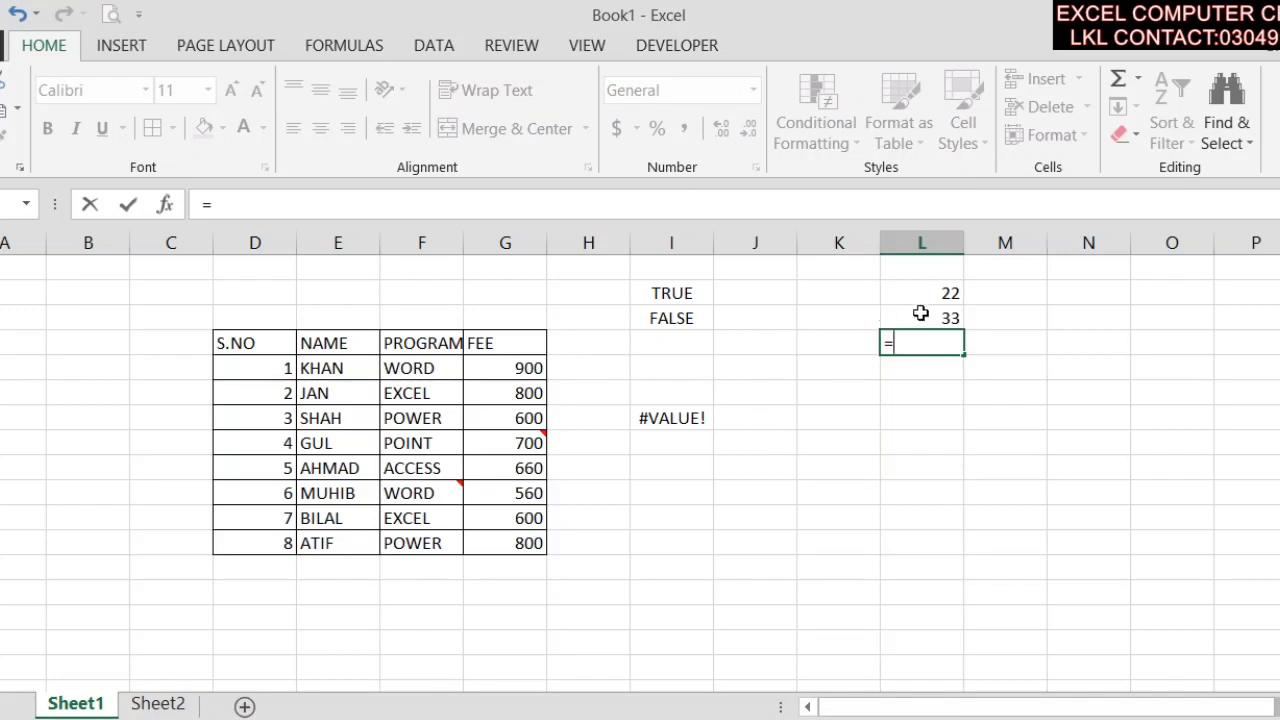
left_click(920, 297)
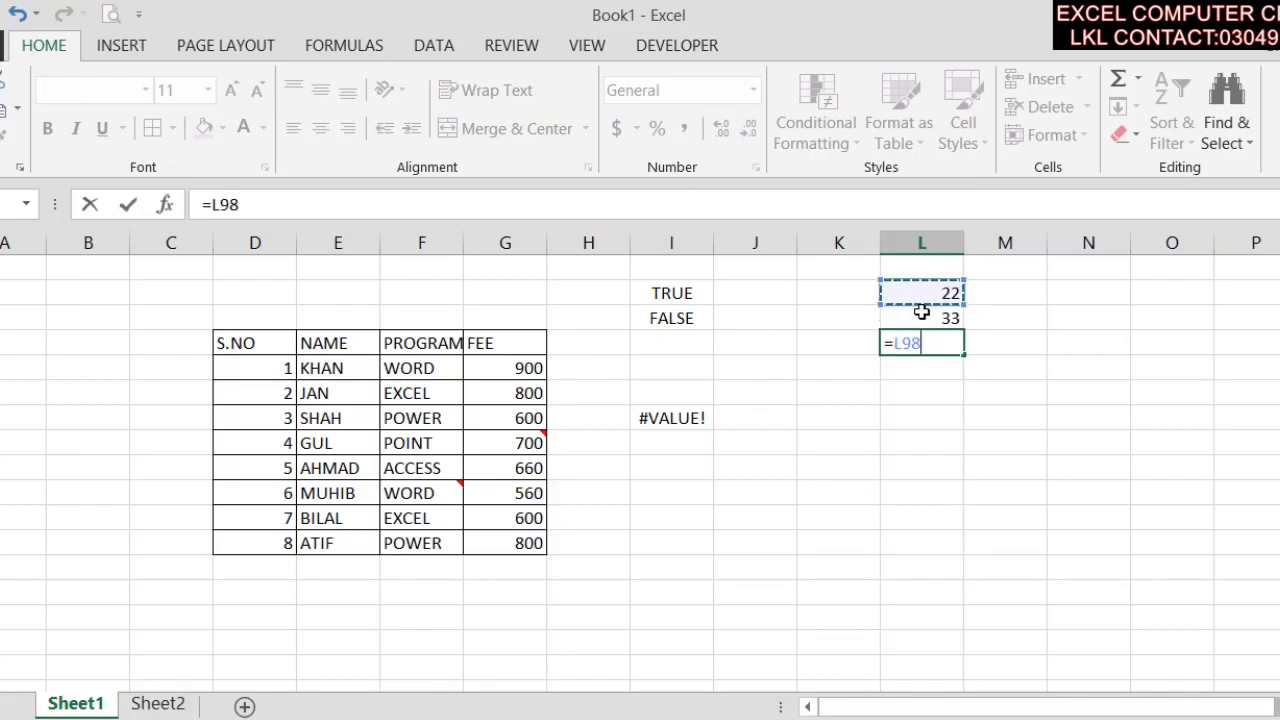
type("+")
left_click(943, 319)
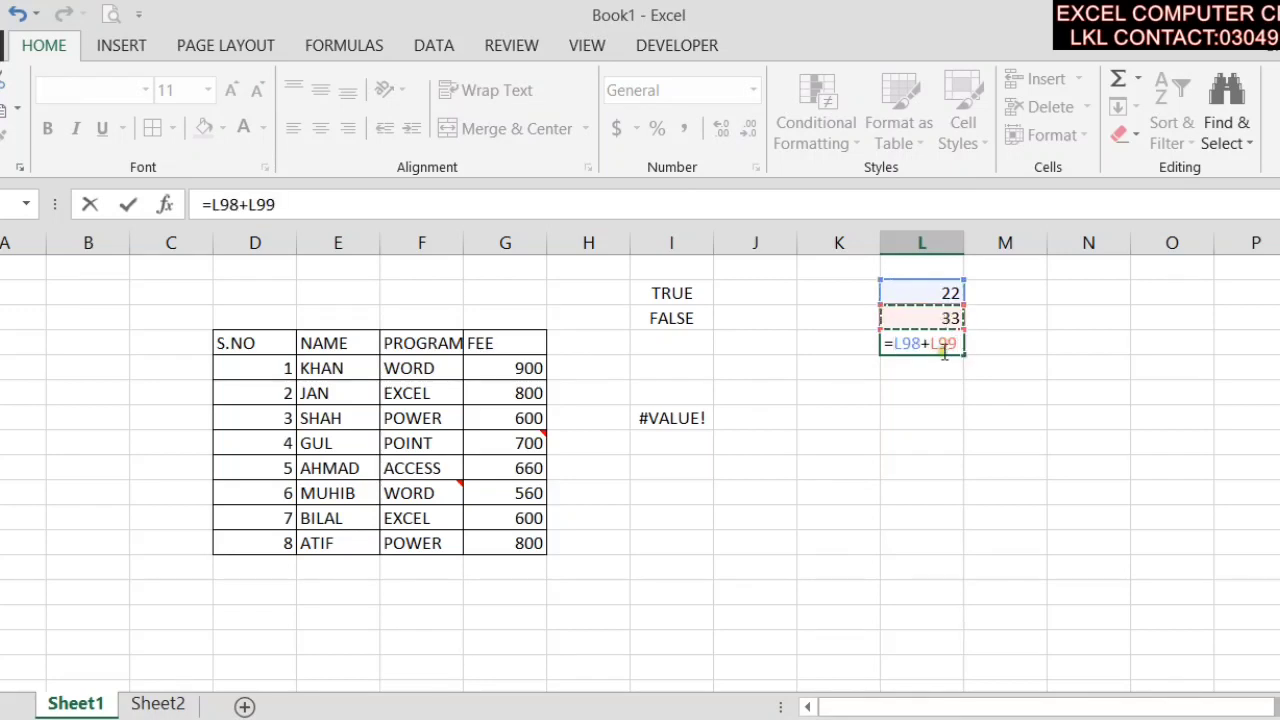
key("Return")
- Use Go To Special to select only the formulas that return numbers, leaving out text, logicals and errors
left_click(962, 492)
left_click(1230, 143)
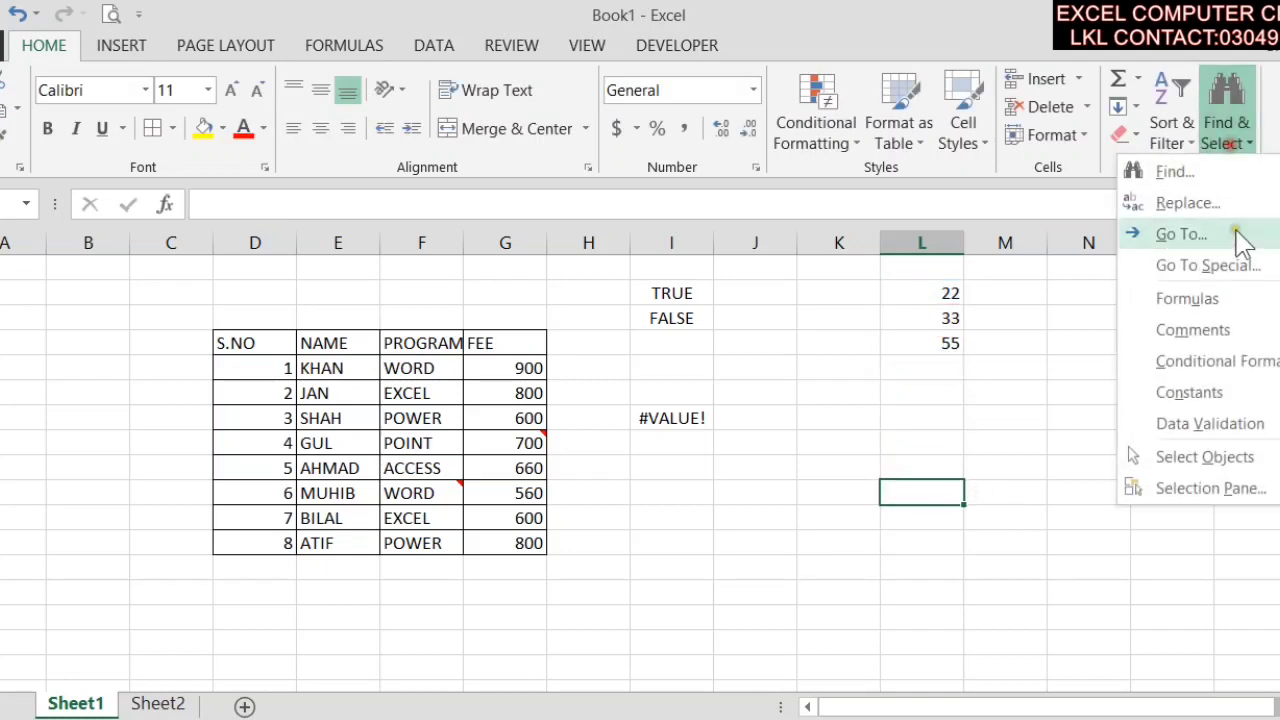
left_click(1220, 263)
left_click(928, 216)
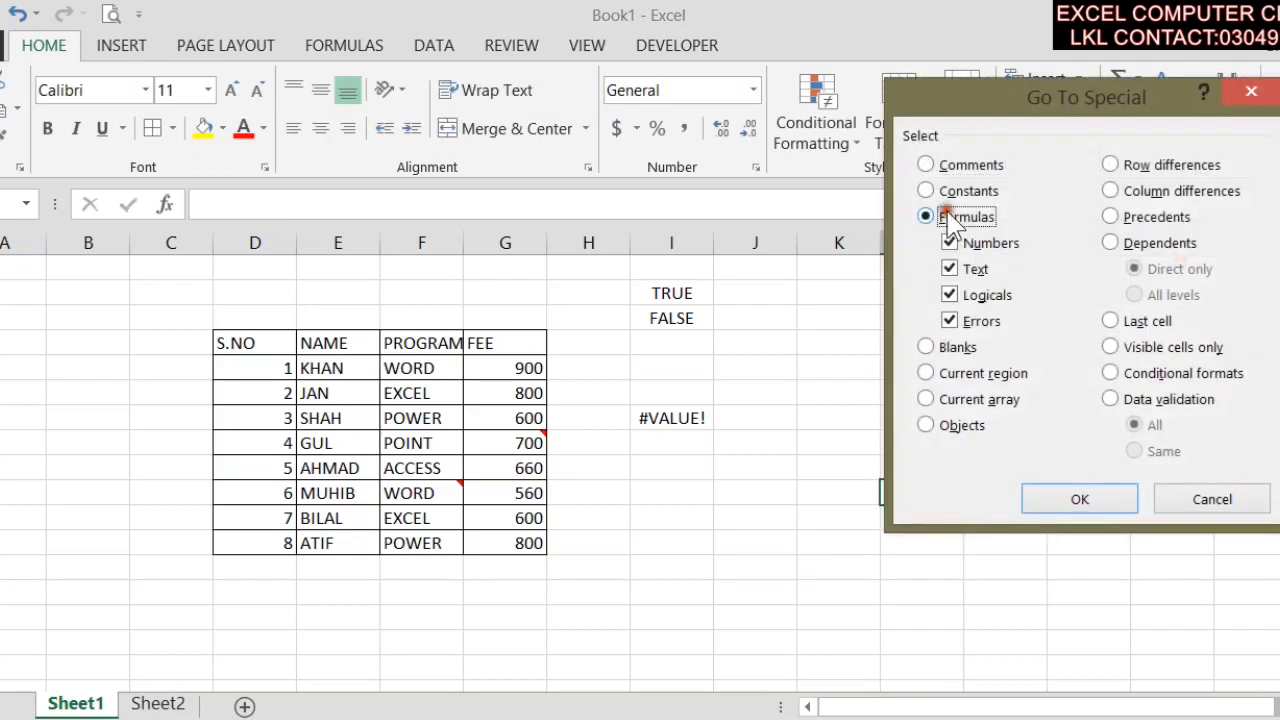
left_click(952, 269)
left_click(966, 296)
left_click(964, 321)
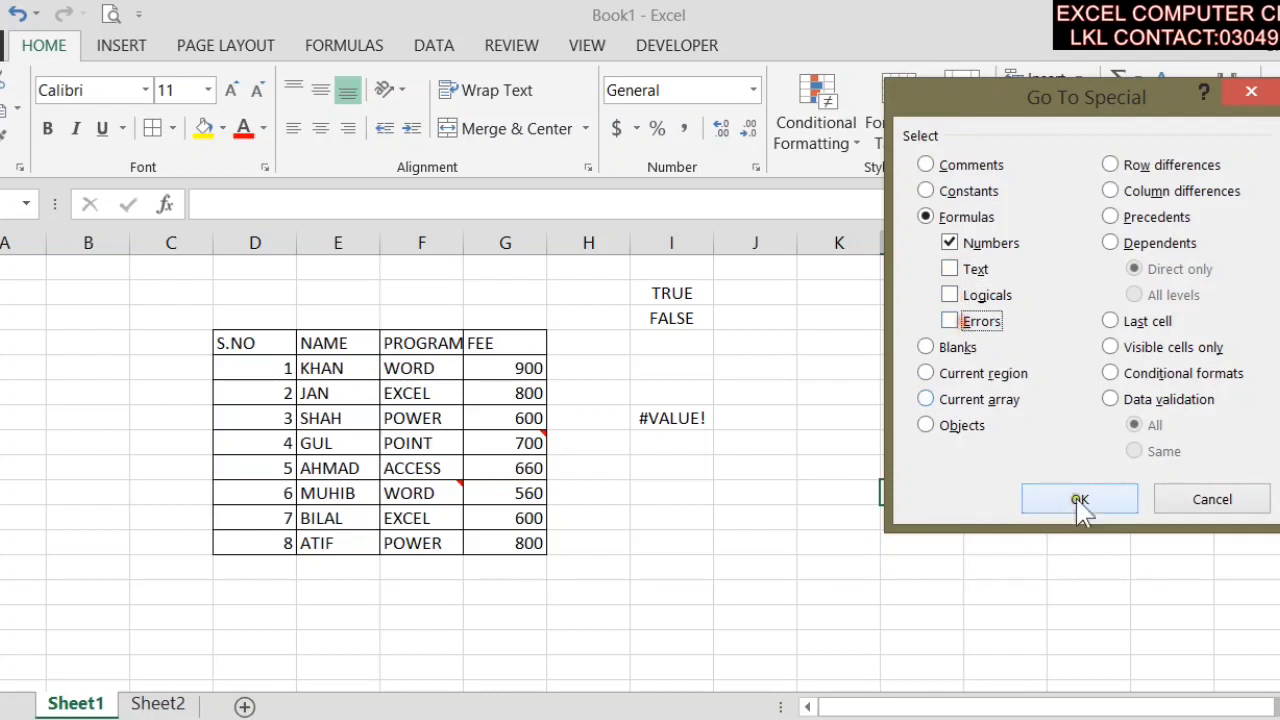
left_click(1082, 502)
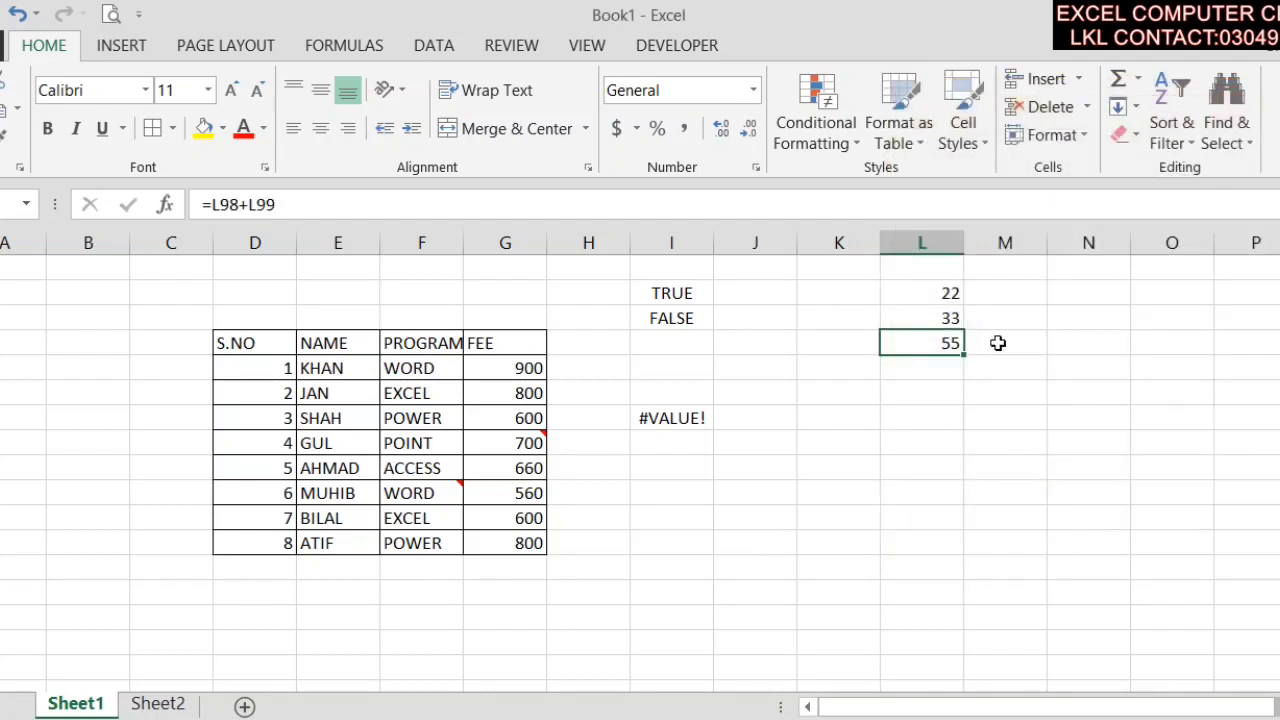
- Enter the table's second student name in I106 and its first student name in J106
left_click(744, 547)
left_click(674, 489)
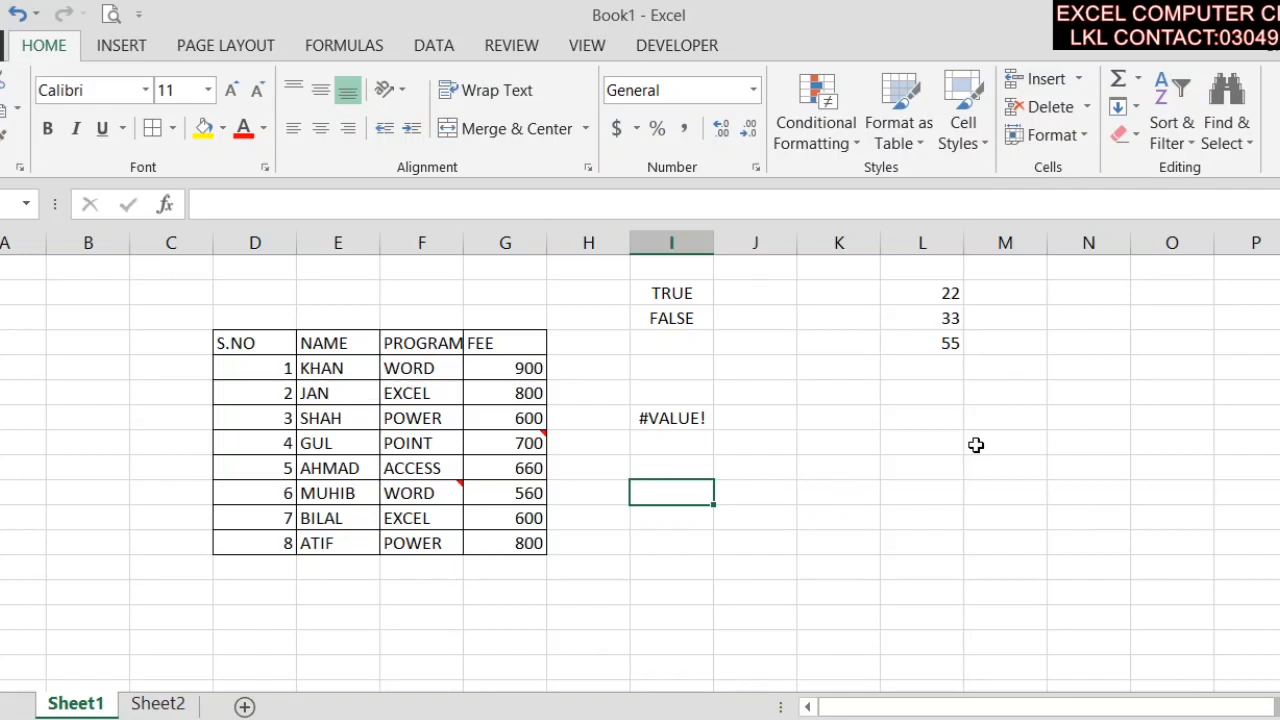
type("=")
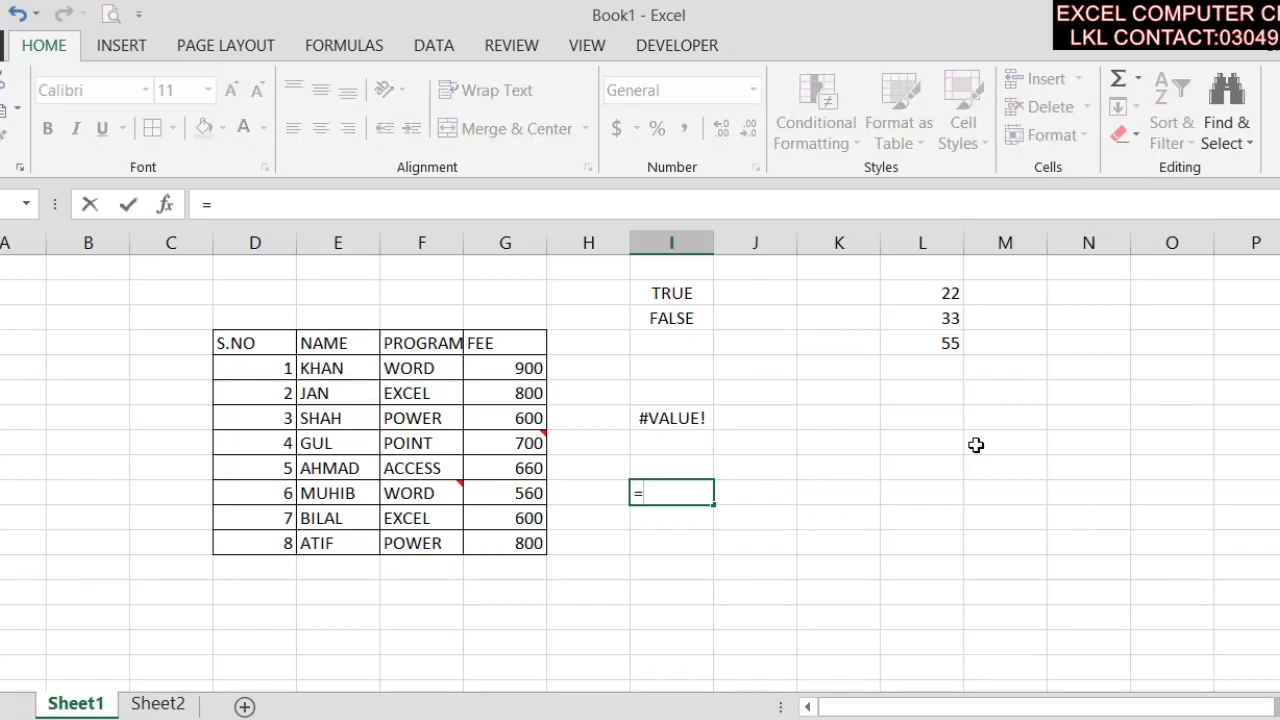
key("BackSpace")
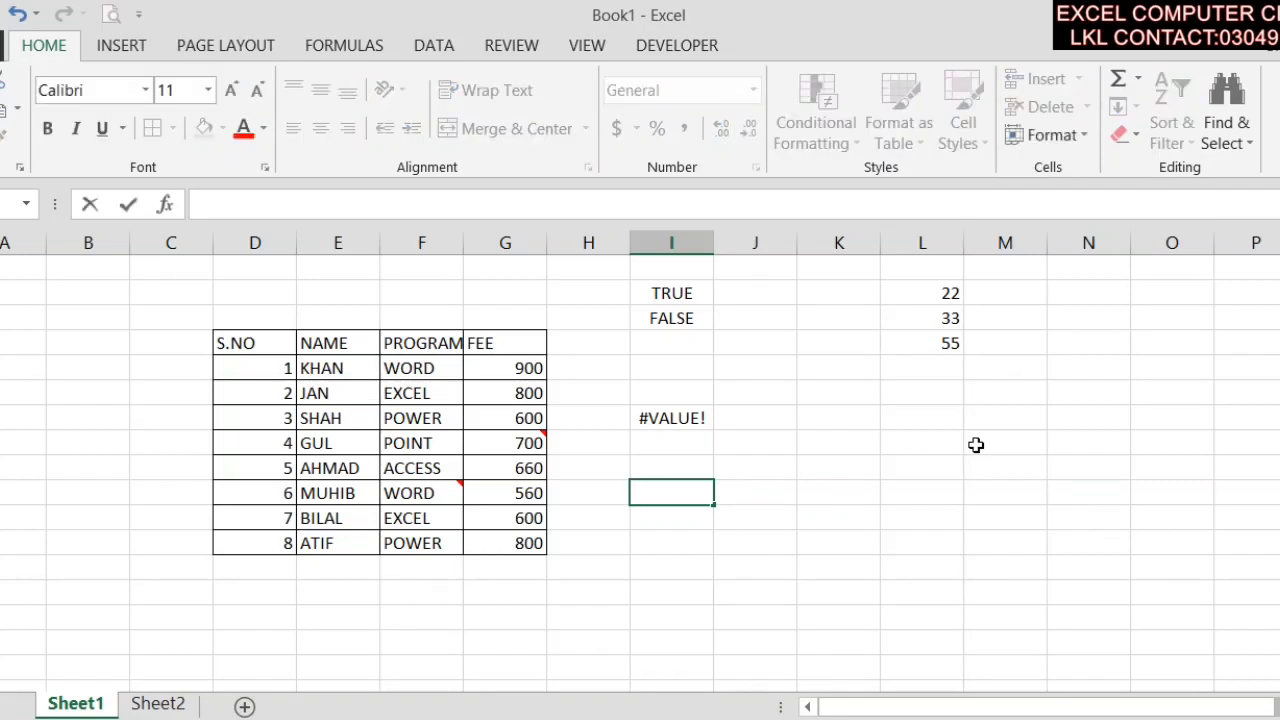
key("Tab")
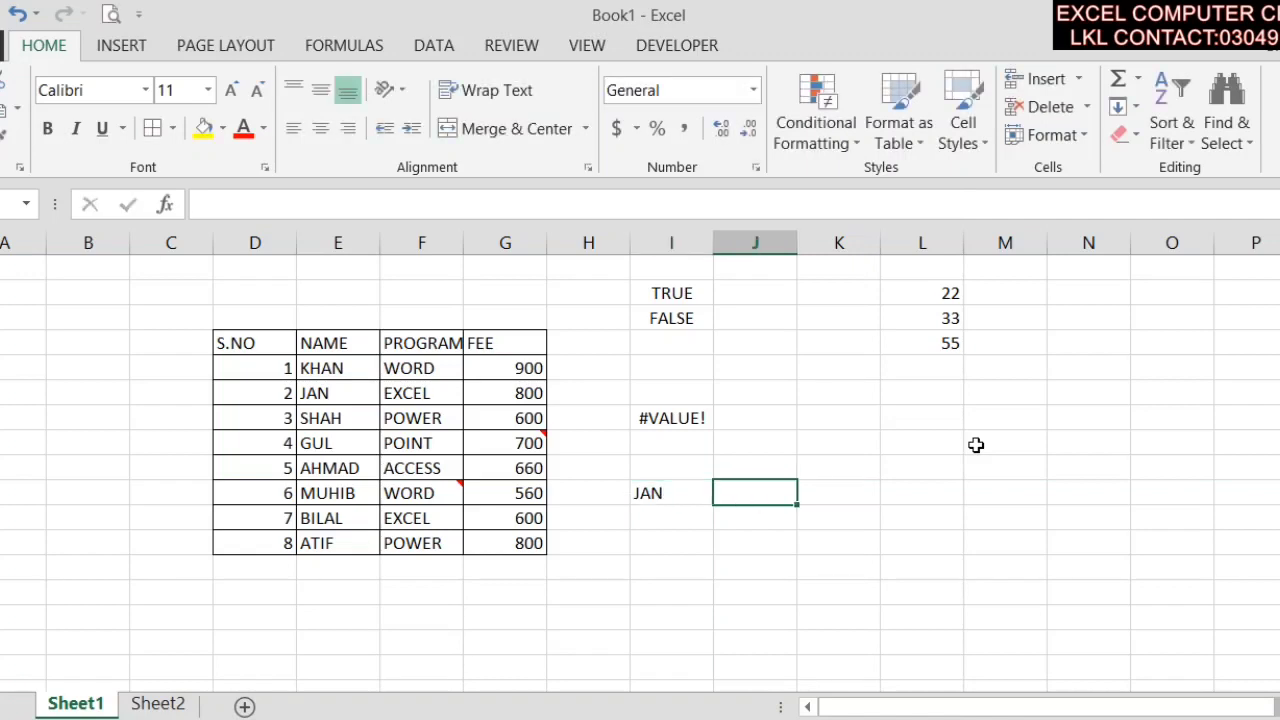
type("KHAN")
key("Return")
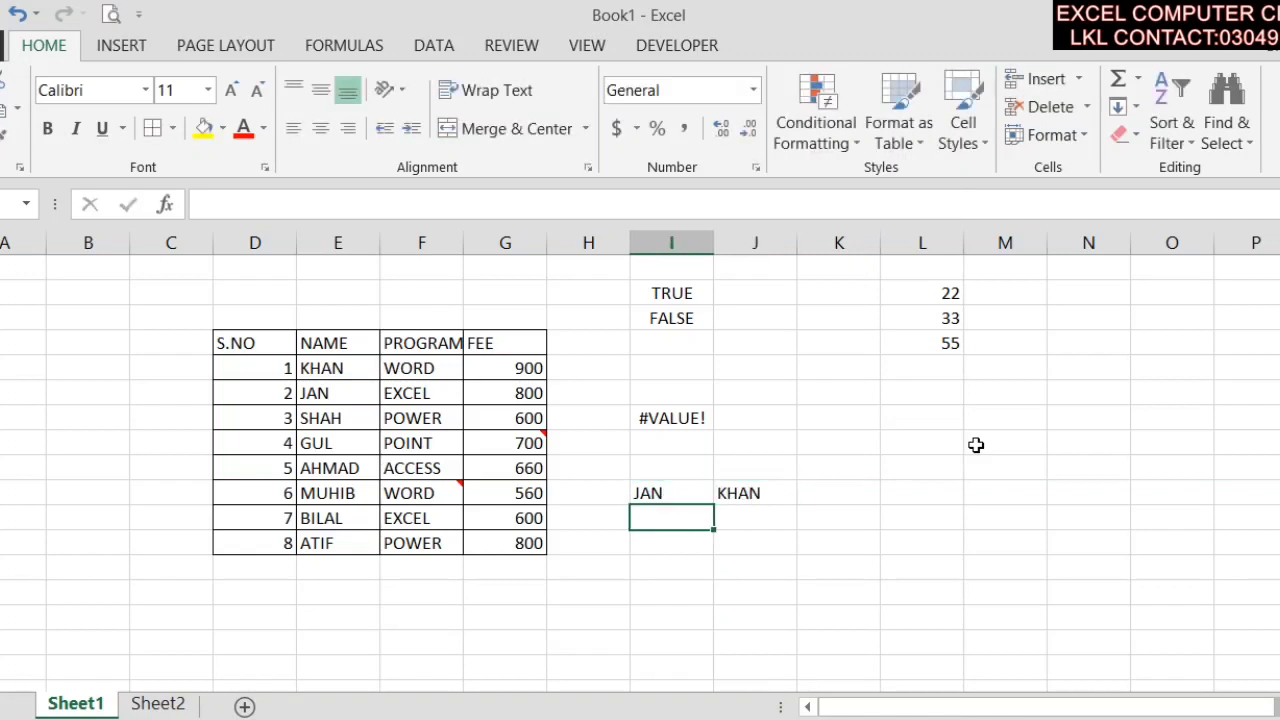
- Enter a CONCATENATE formula in I107 that takes the range I106:J106 as its argument
type("=CON")
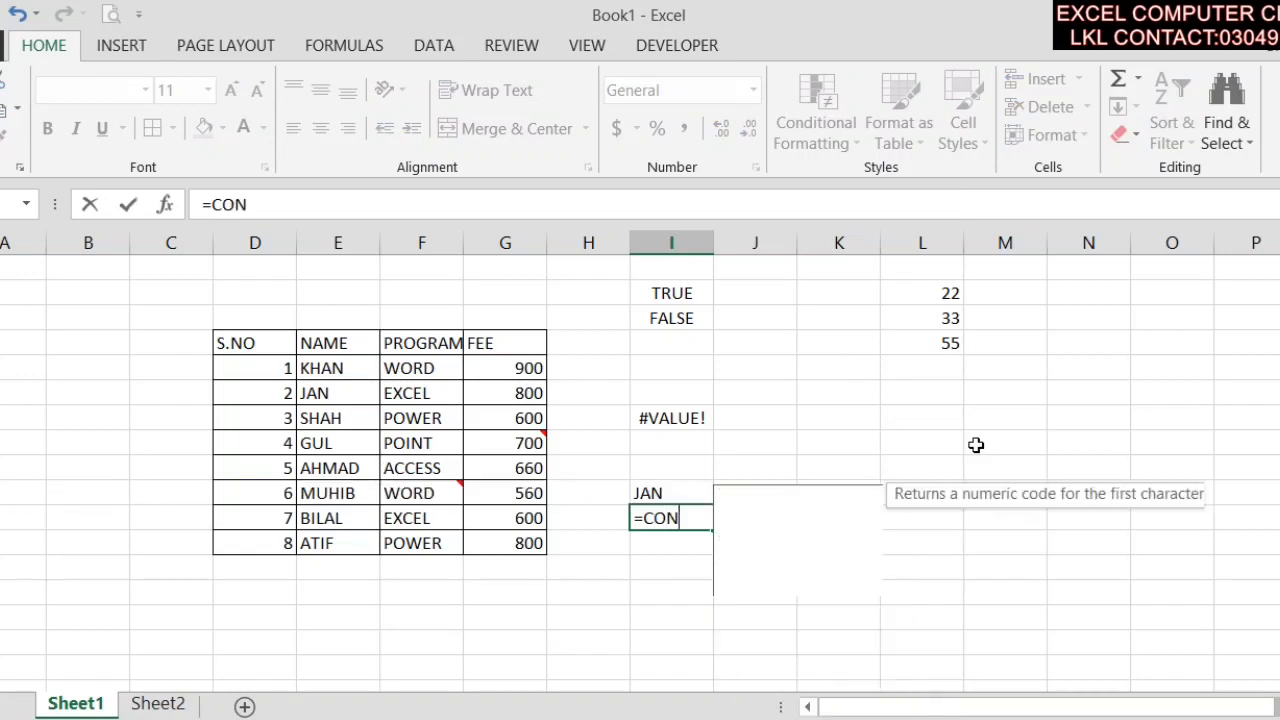
key("Tab")
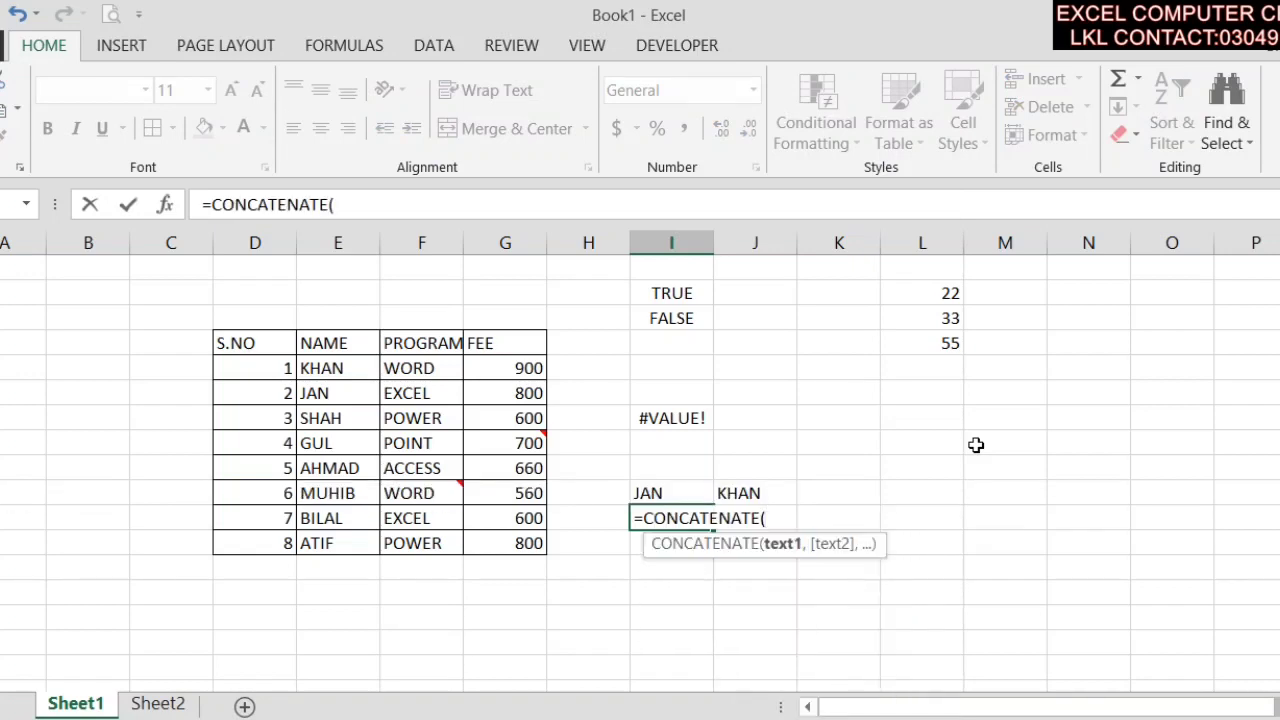
left_click_drag(660, 493, 737, 491)
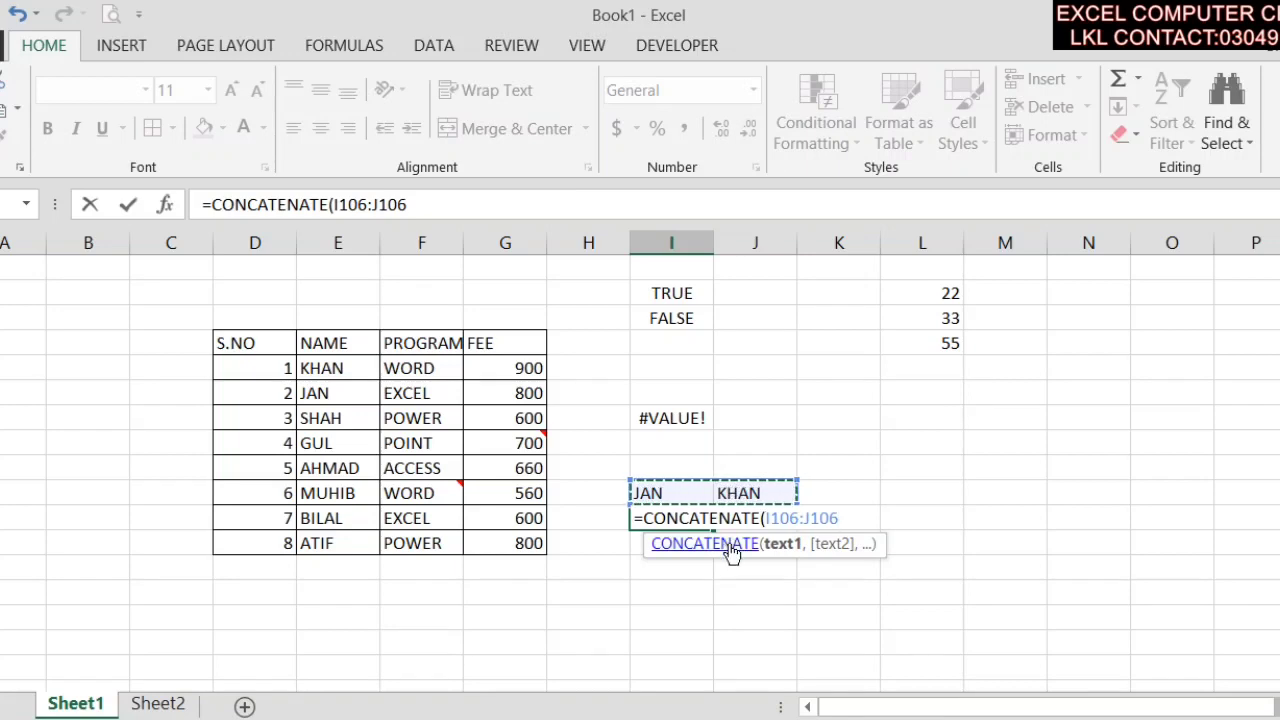
key("Return")
- Correct the formula in I107 to =CONCATENATE(I106,J106), with the two name cells as separate arguments
left_click(670, 519)
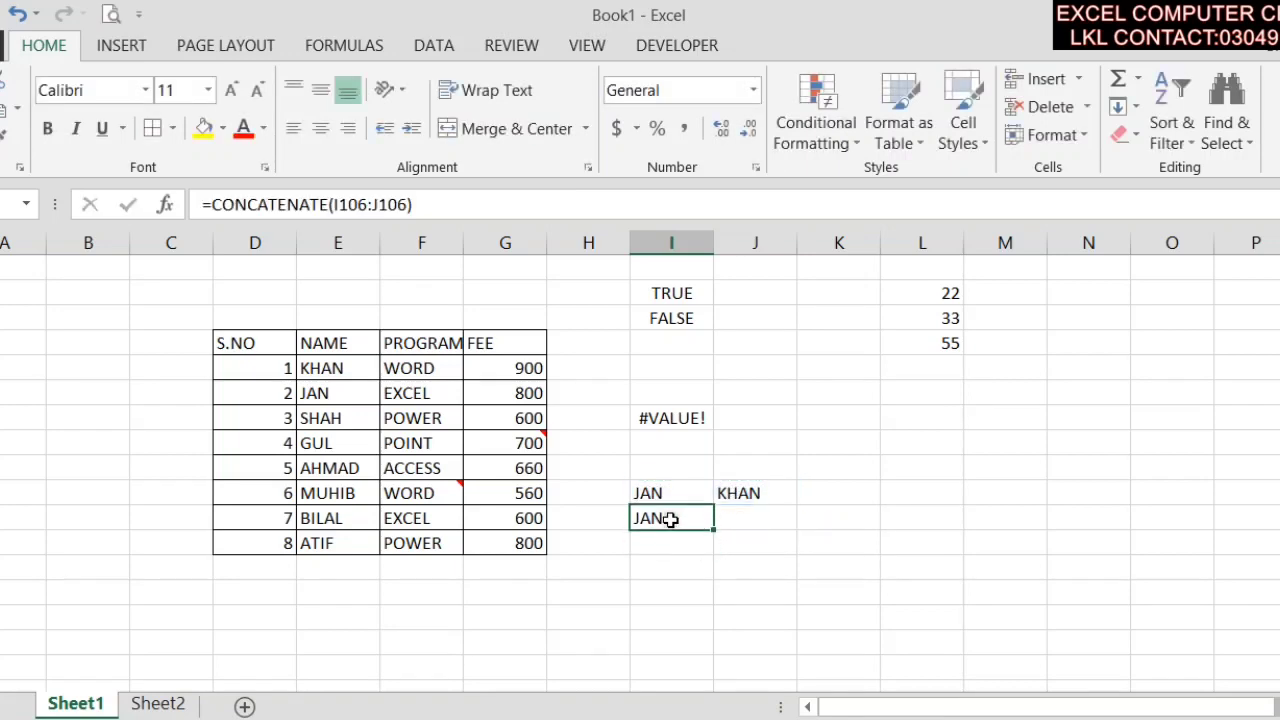
double_click(670, 519)
left_click(838, 519)
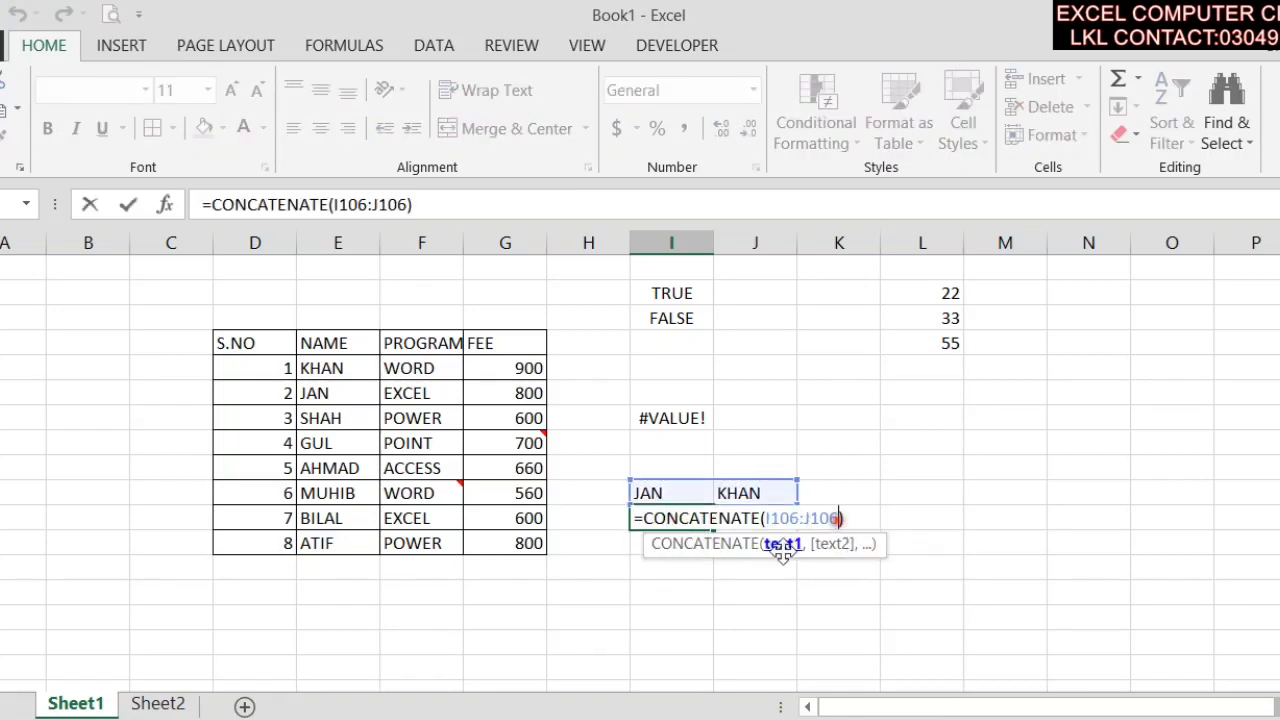
key("BackSpace")
key("BackSpace")
key("BackSpace")
key("BackSpace")
key("BackSpace")
key("BackSpace")
key("BackSpace")
key("BackSpace")
key("BackSpace")
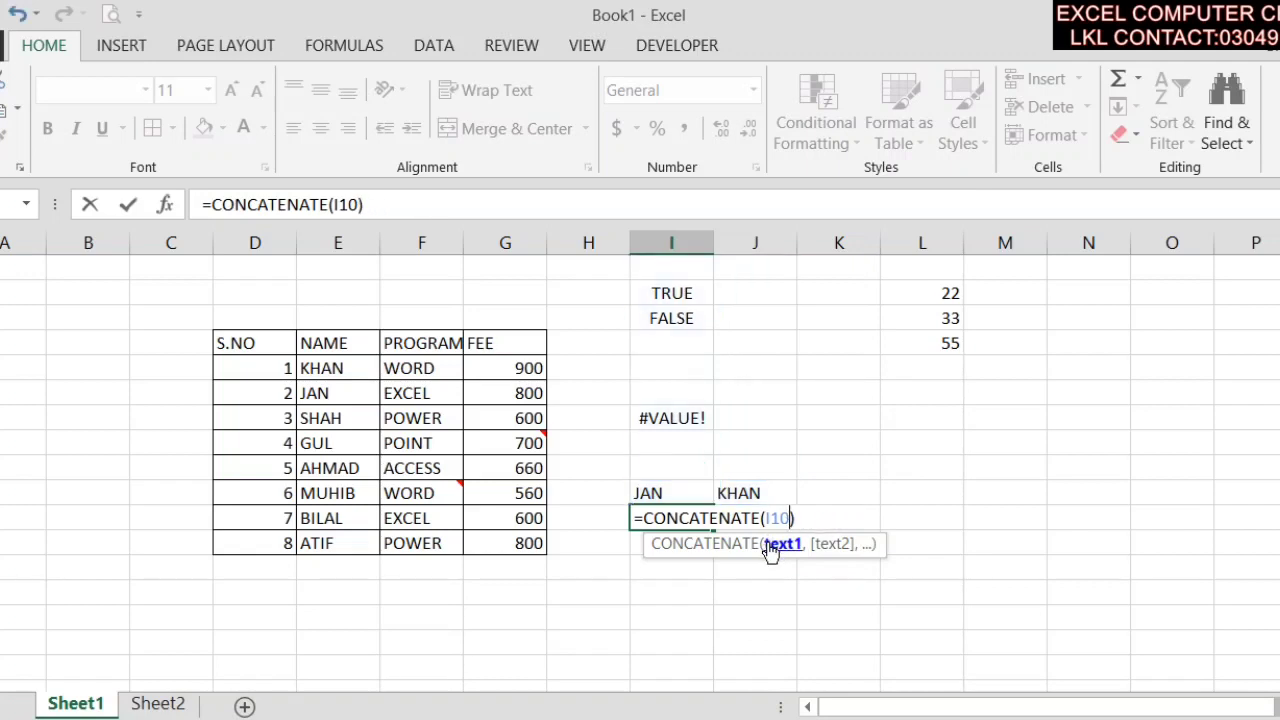
left_click(655, 497)
type(",")
left_click(727, 495)
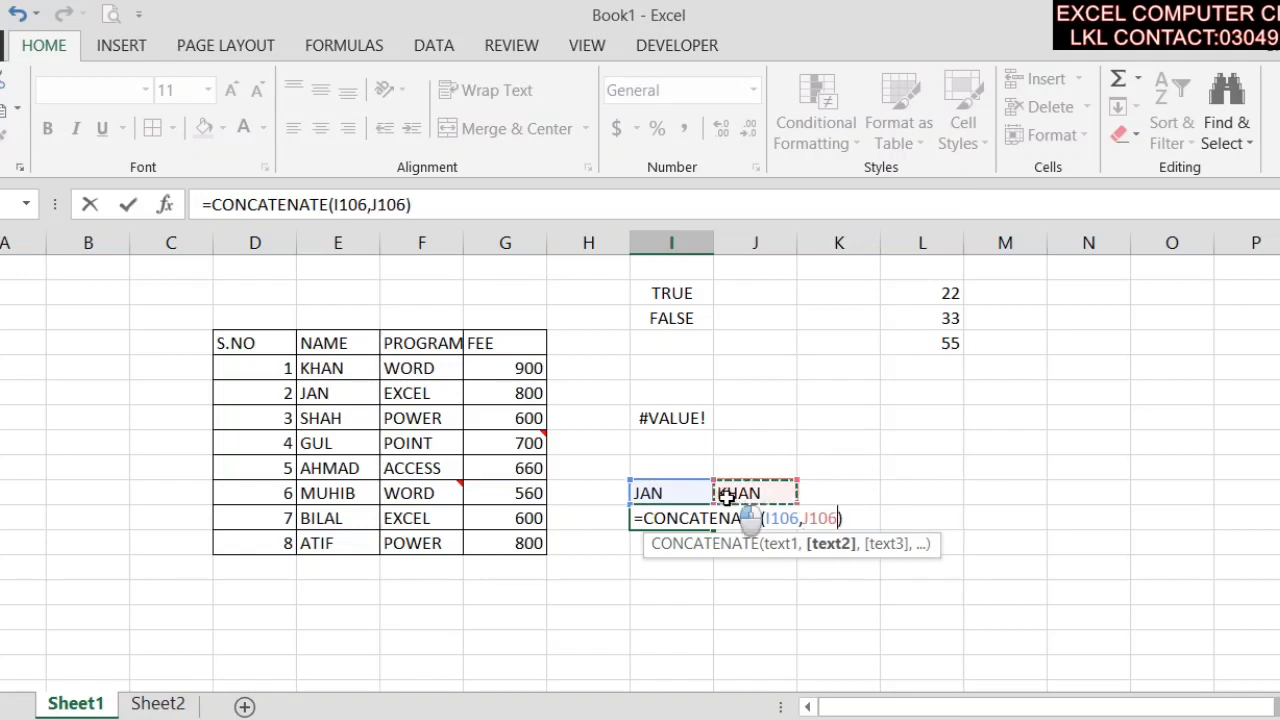
key("Return")
left_click(704, 518)
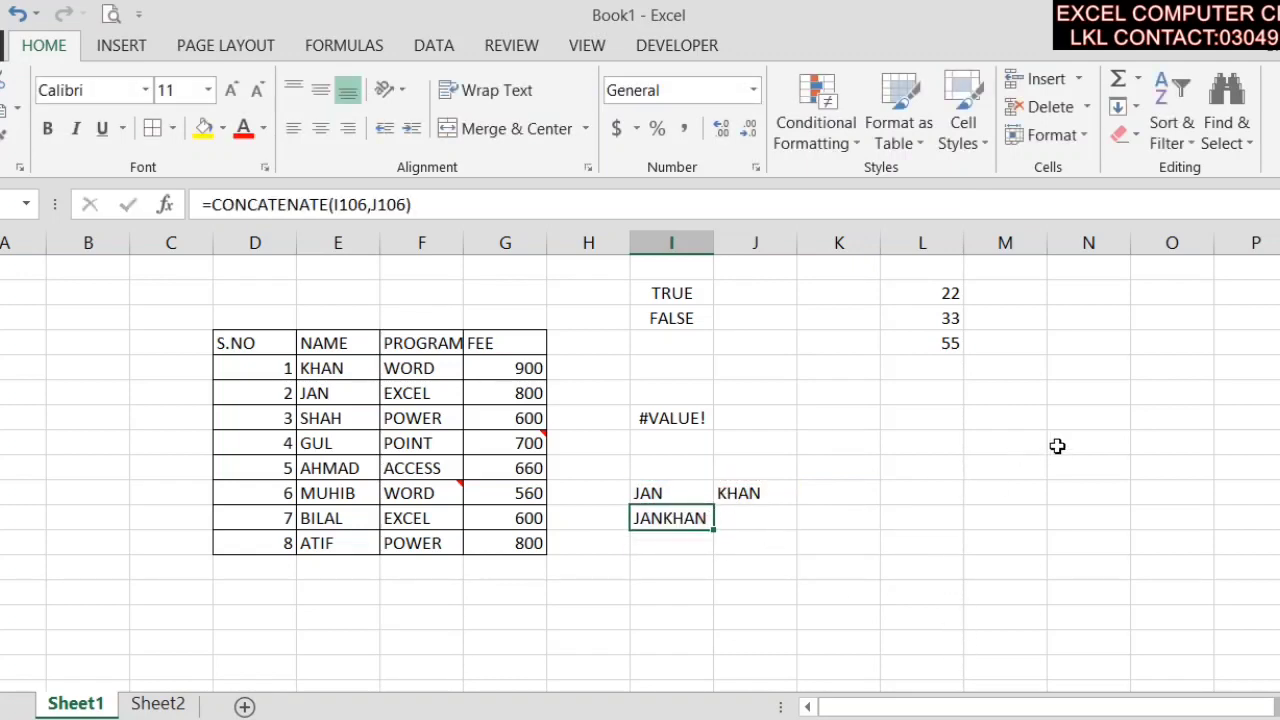
- Use Go To Special to select only the formulas that return text, leaving out numbers, logicals and errors
left_click(1064, 416)
left_click(1228, 125)
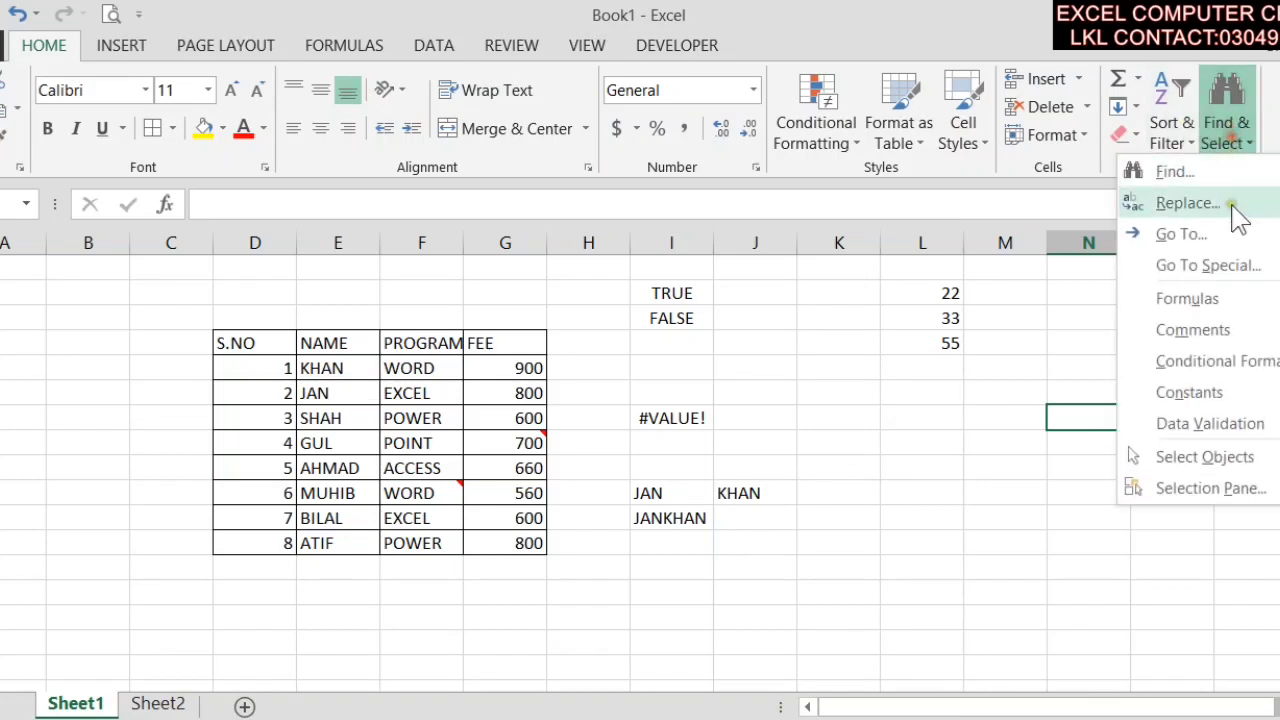
left_click(1195, 265)
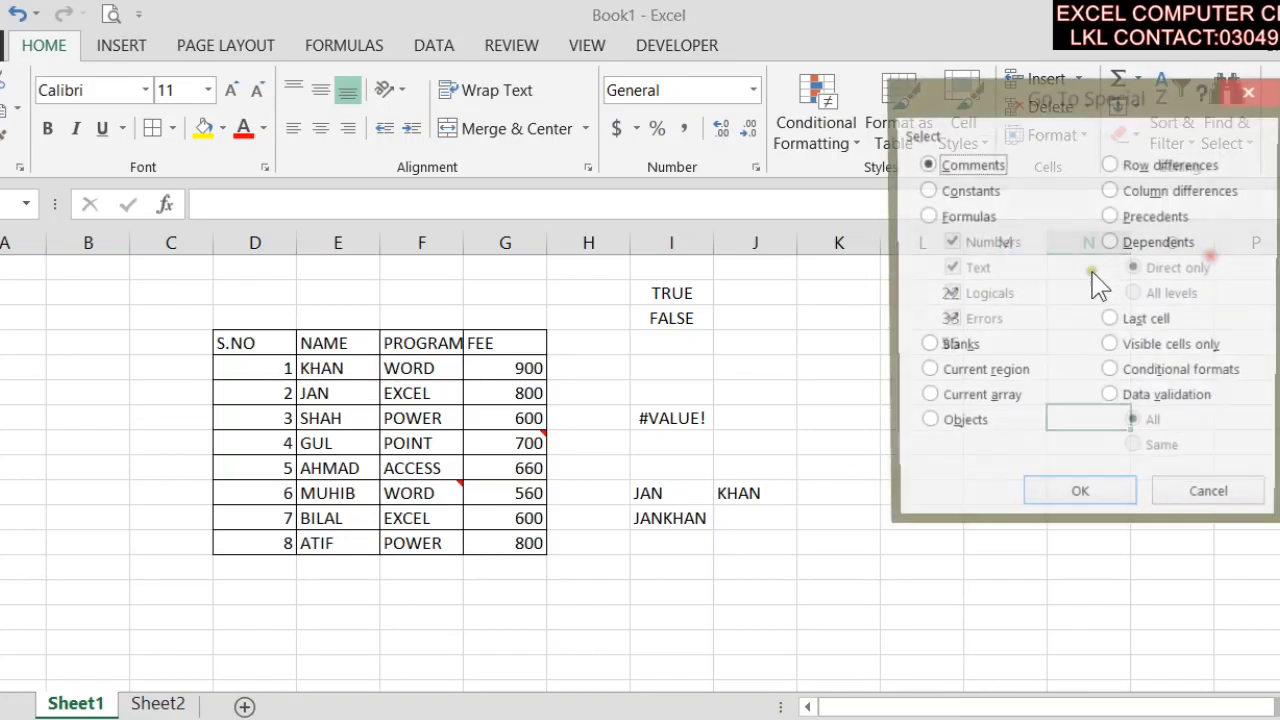
left_click(945, 217)
left_click(958, 243)
left_click(975, 295)
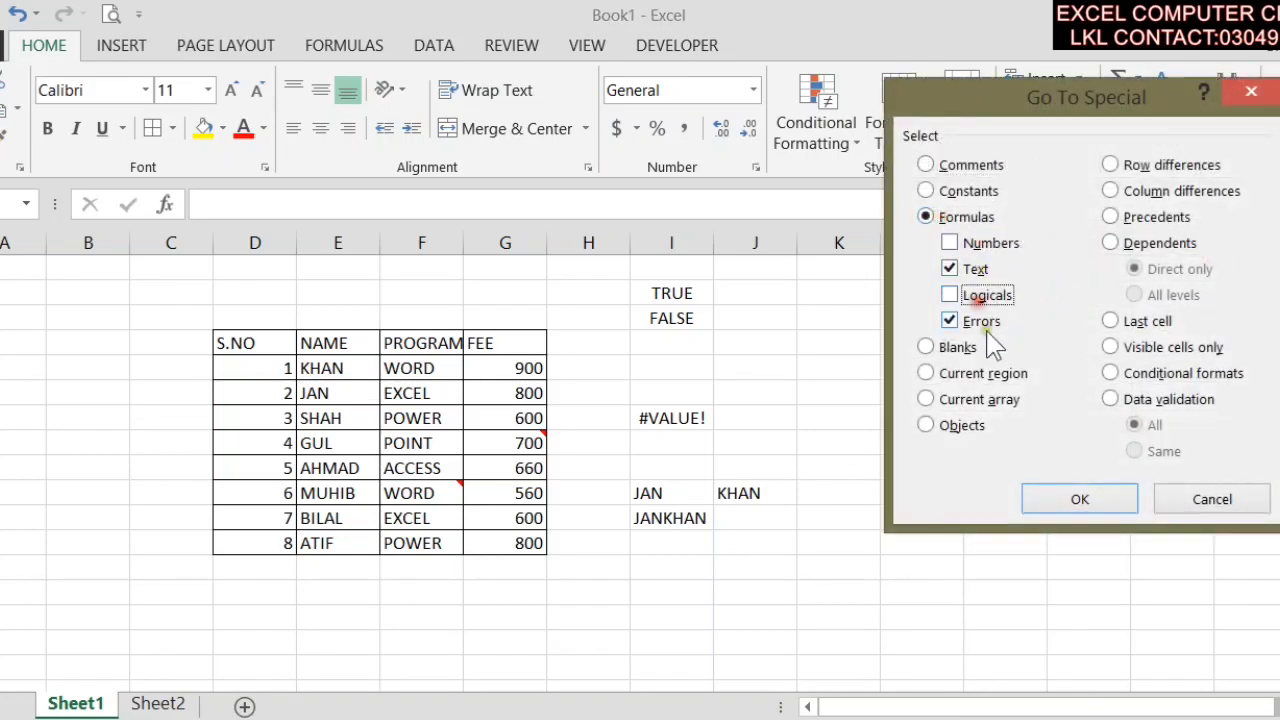
left_click(980, 321)
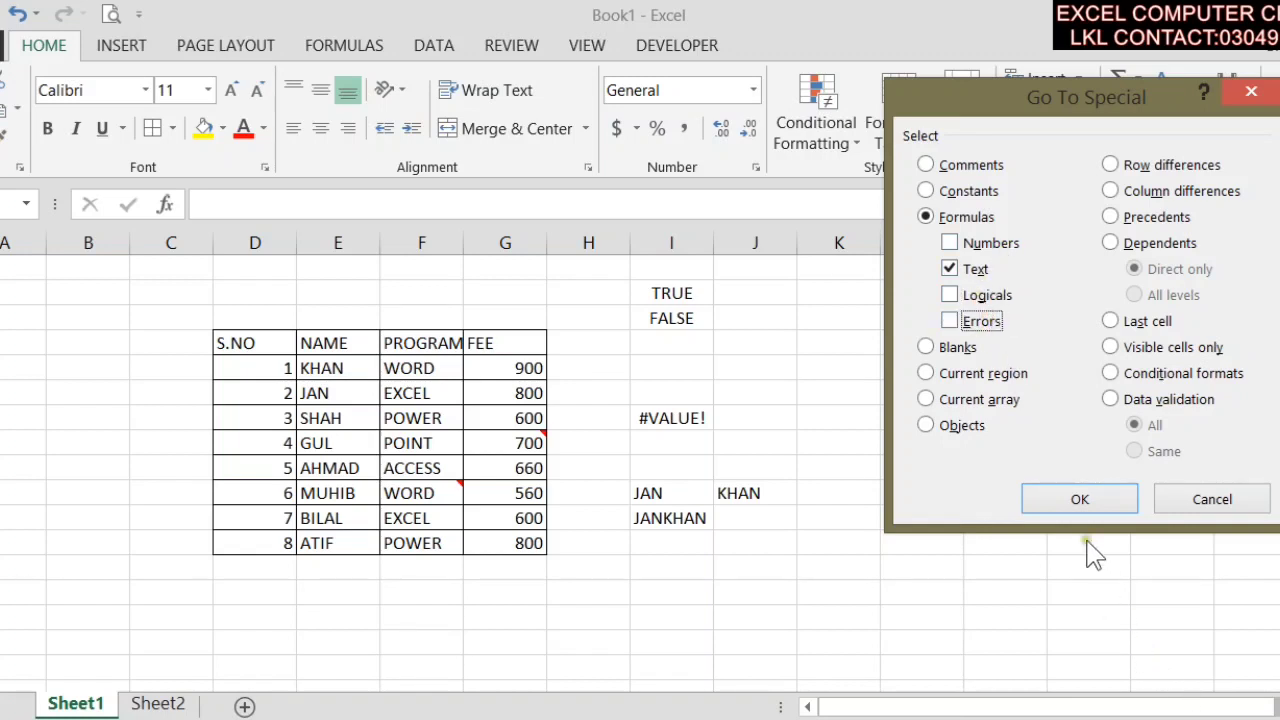
left_click(1094, 508)
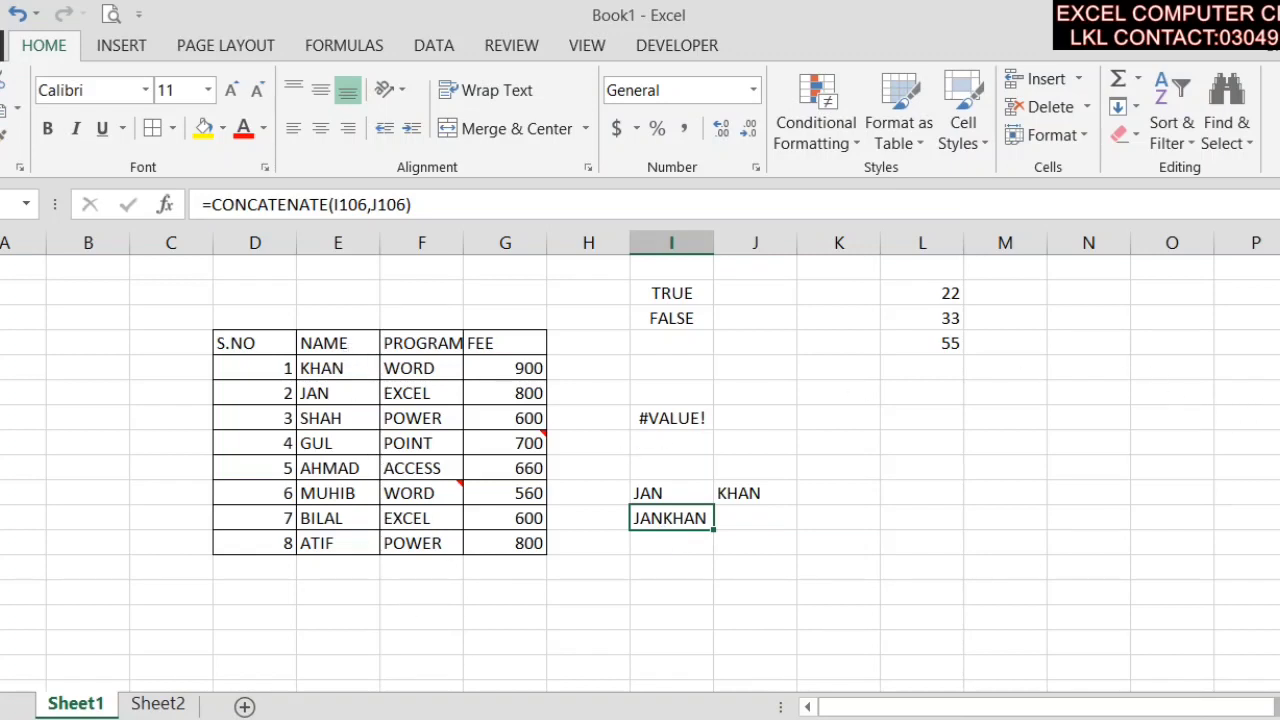
- Try to select only the formulas that return logicals with Go To Special, leaving out numbers, text and errors
left_click(1135, 323)
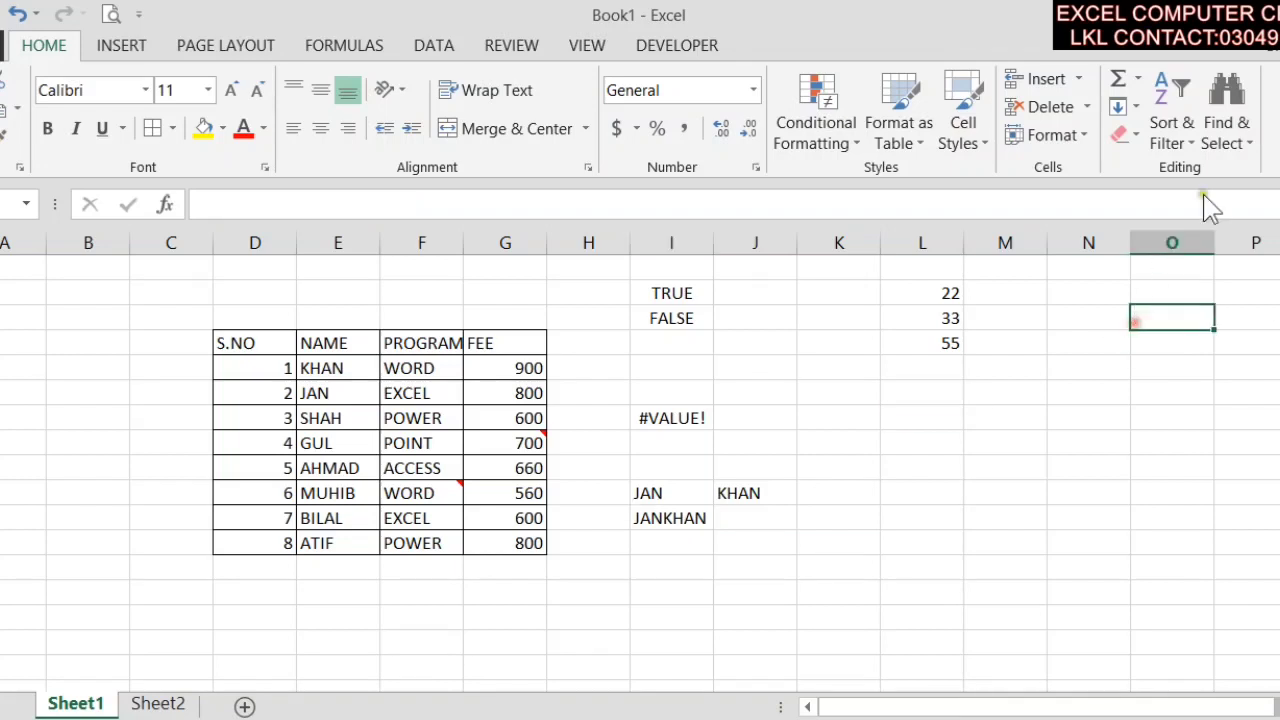
left_click(1175, 140)
left_click(1226, 130)
left_click(1222, 266)
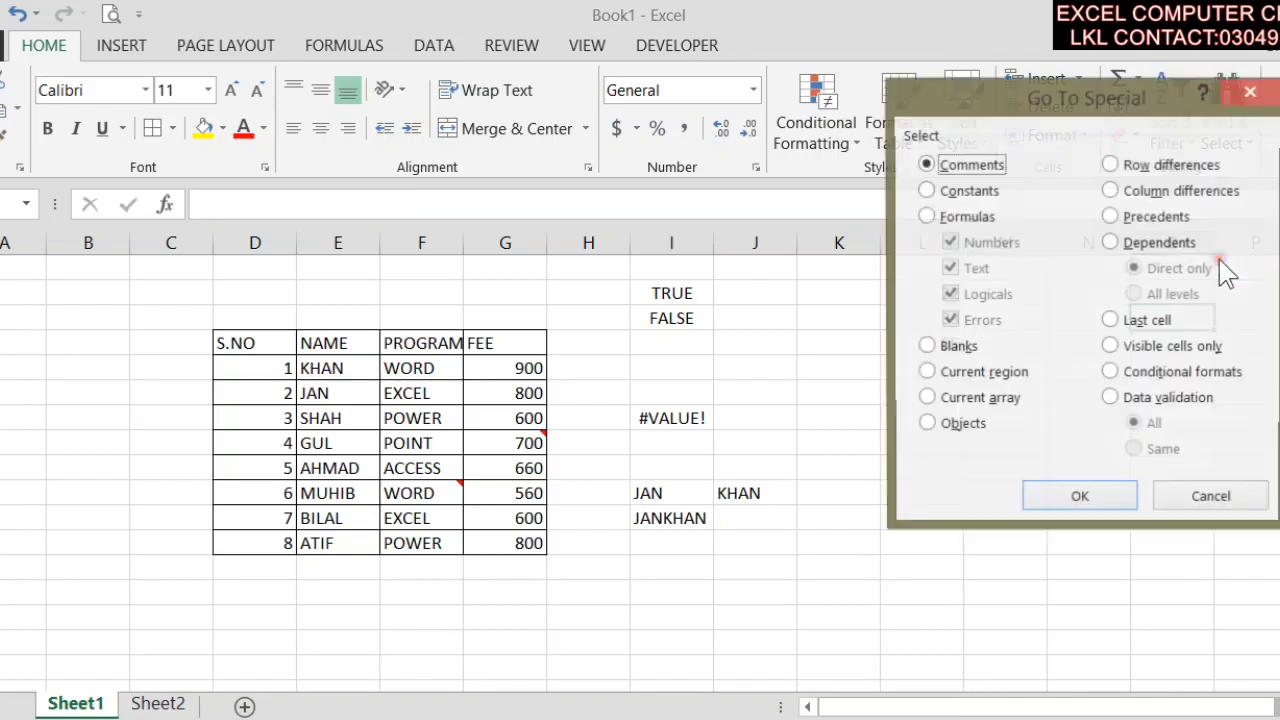
left_click(973, 220)
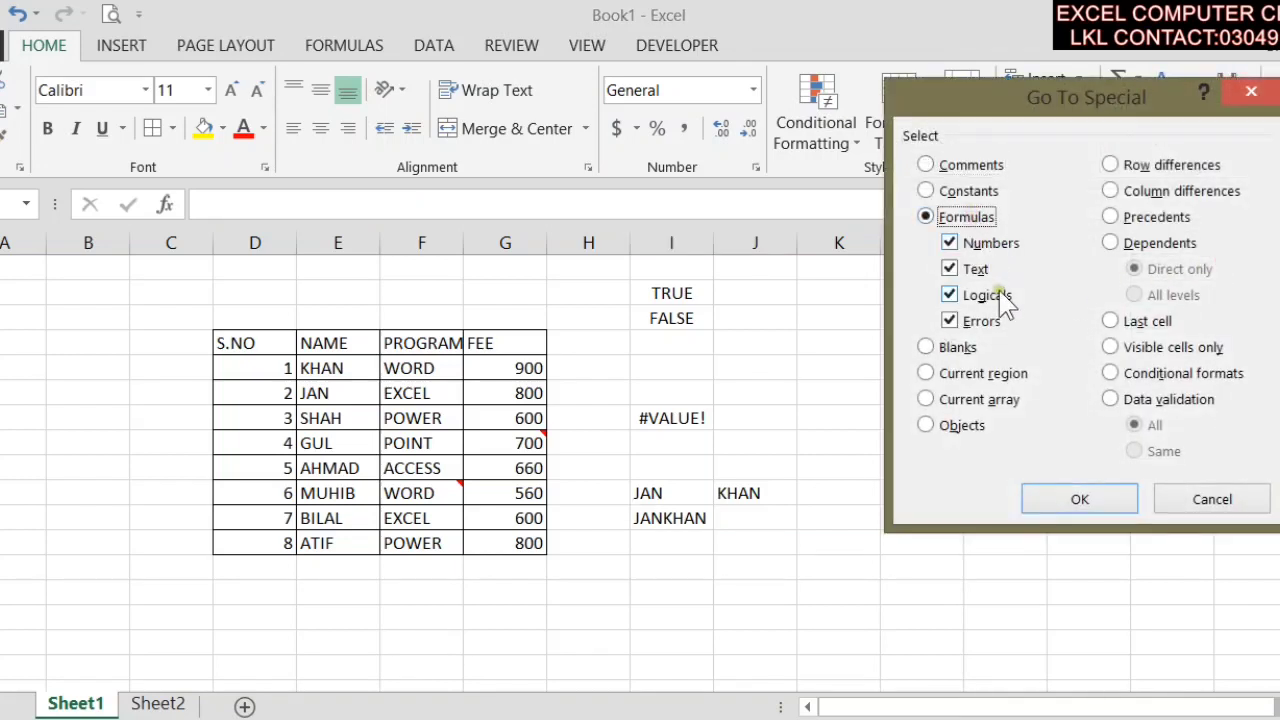
left_click(965, 244)
left_click(968, 270)
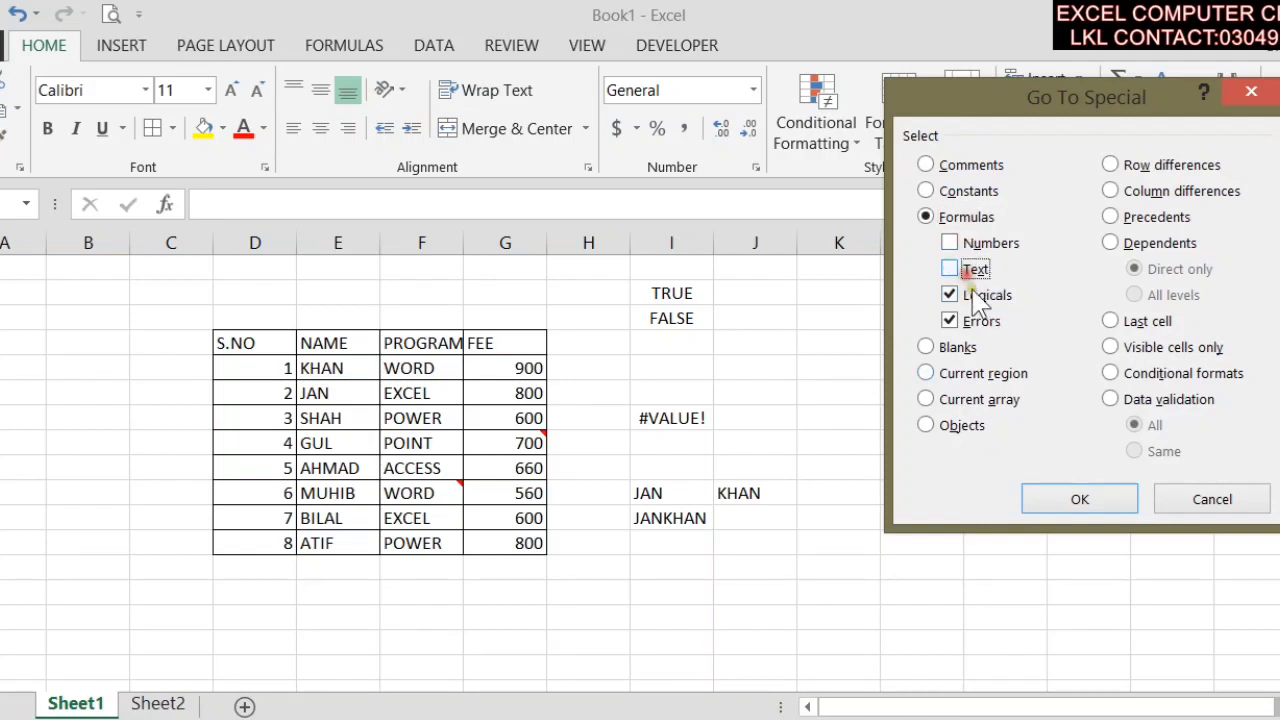
left_click(982, 321)
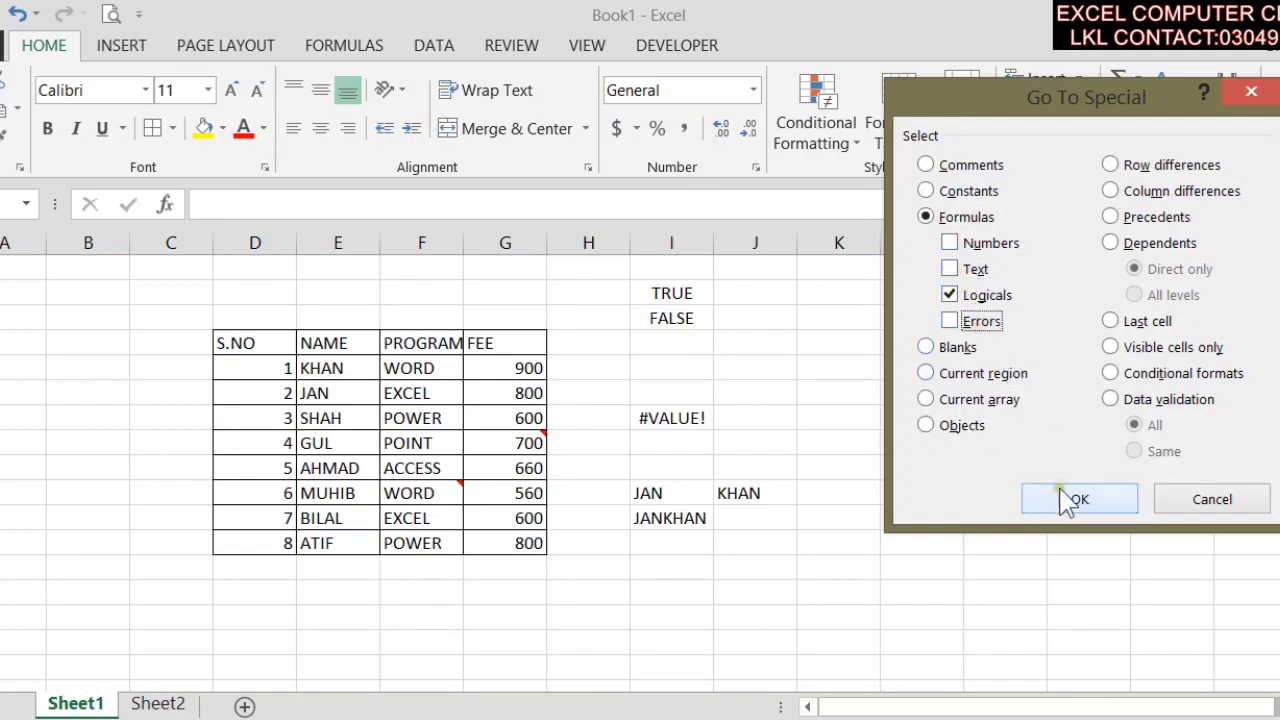
left_click(1030, 498)
left_click(643, 454)
left_click(768, 365)
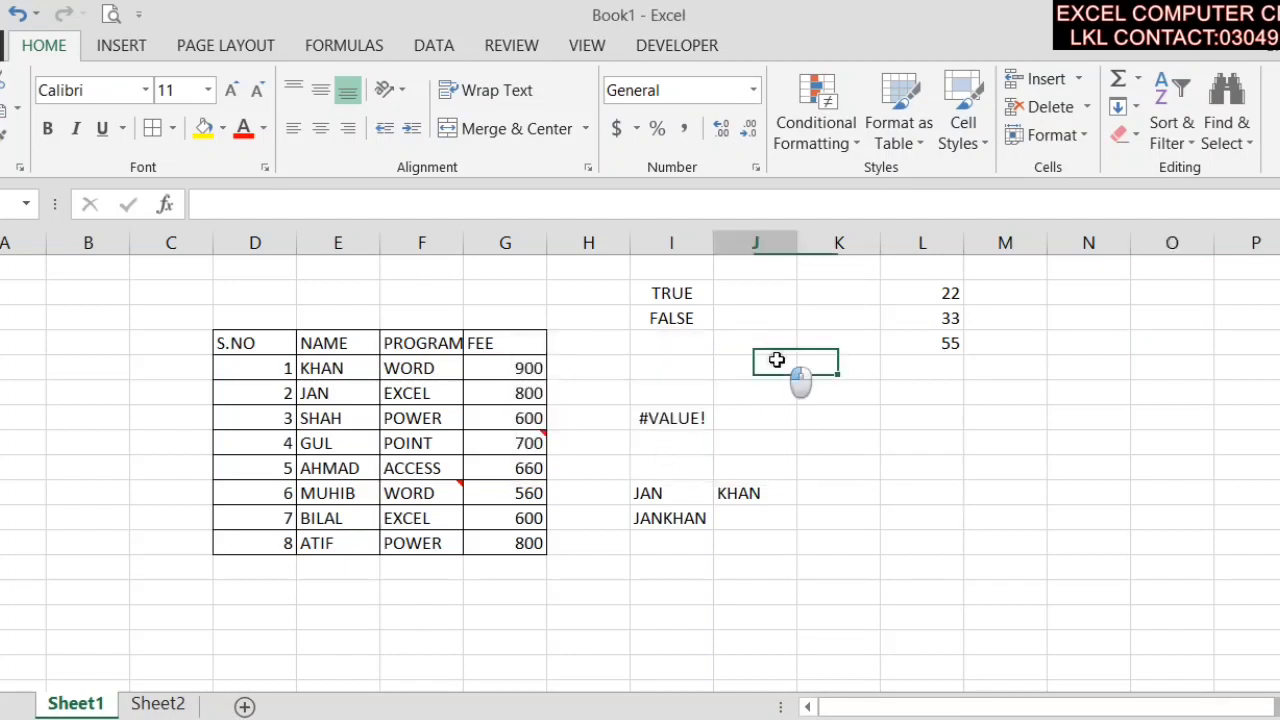
- Enter the formula =OR(L98=L99) in J102 to compare the first two numbers in column L
left_click(779, 383)
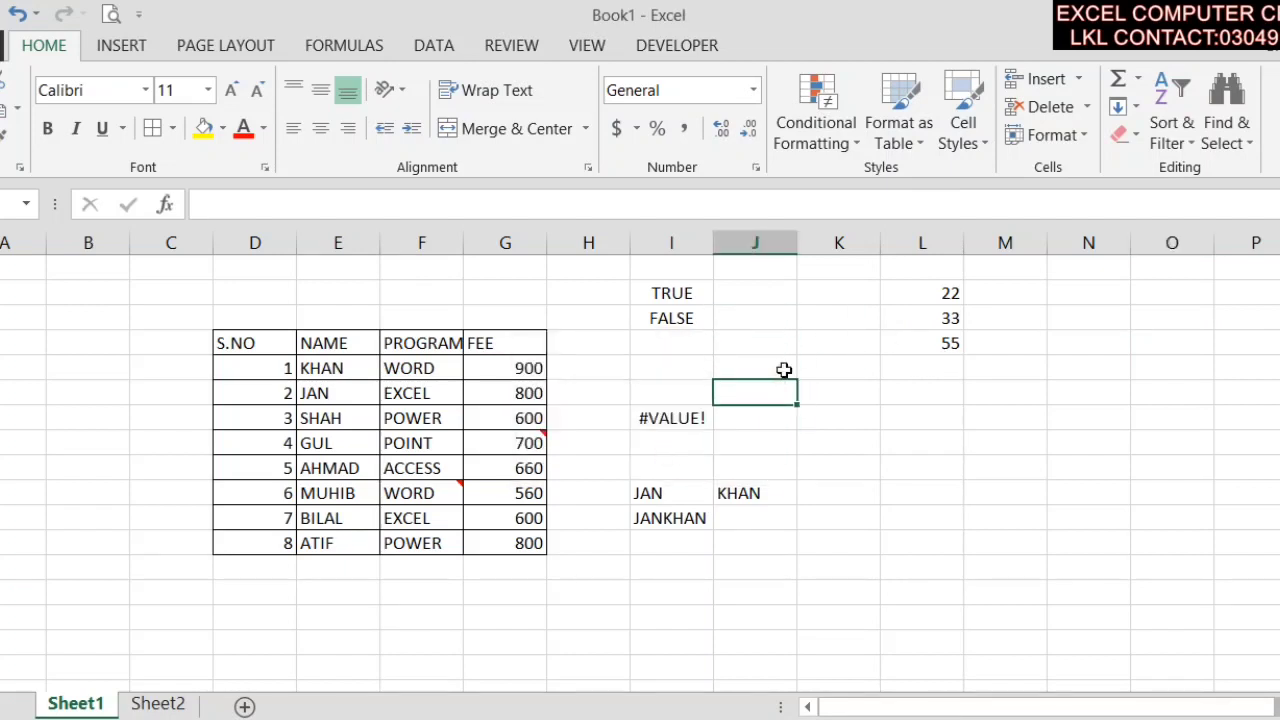
type("=O")
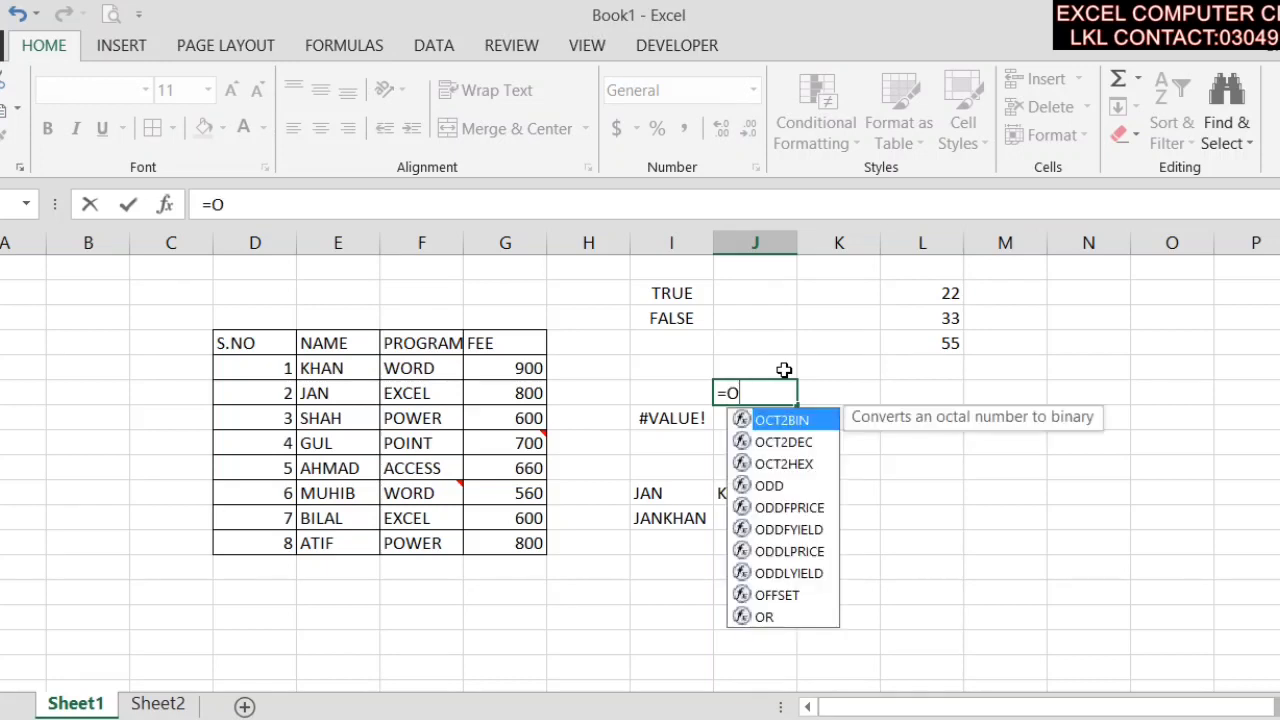
type("R(")
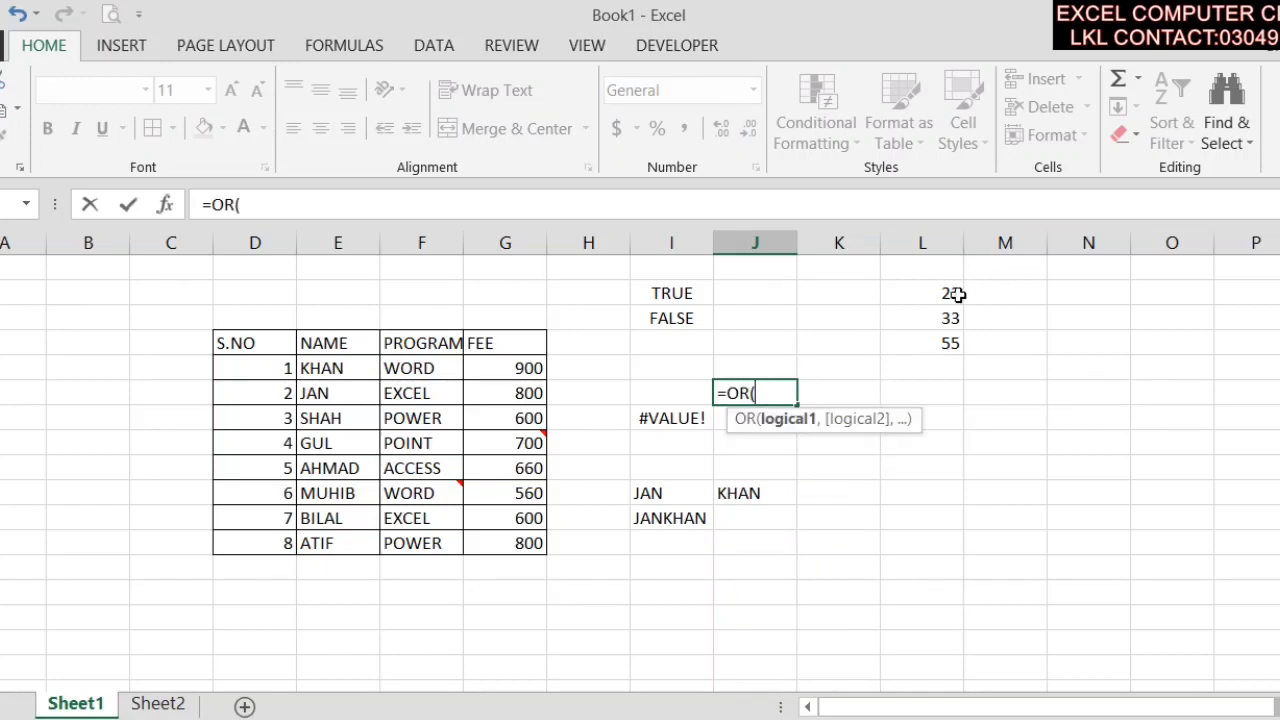
left_click(914, 293)
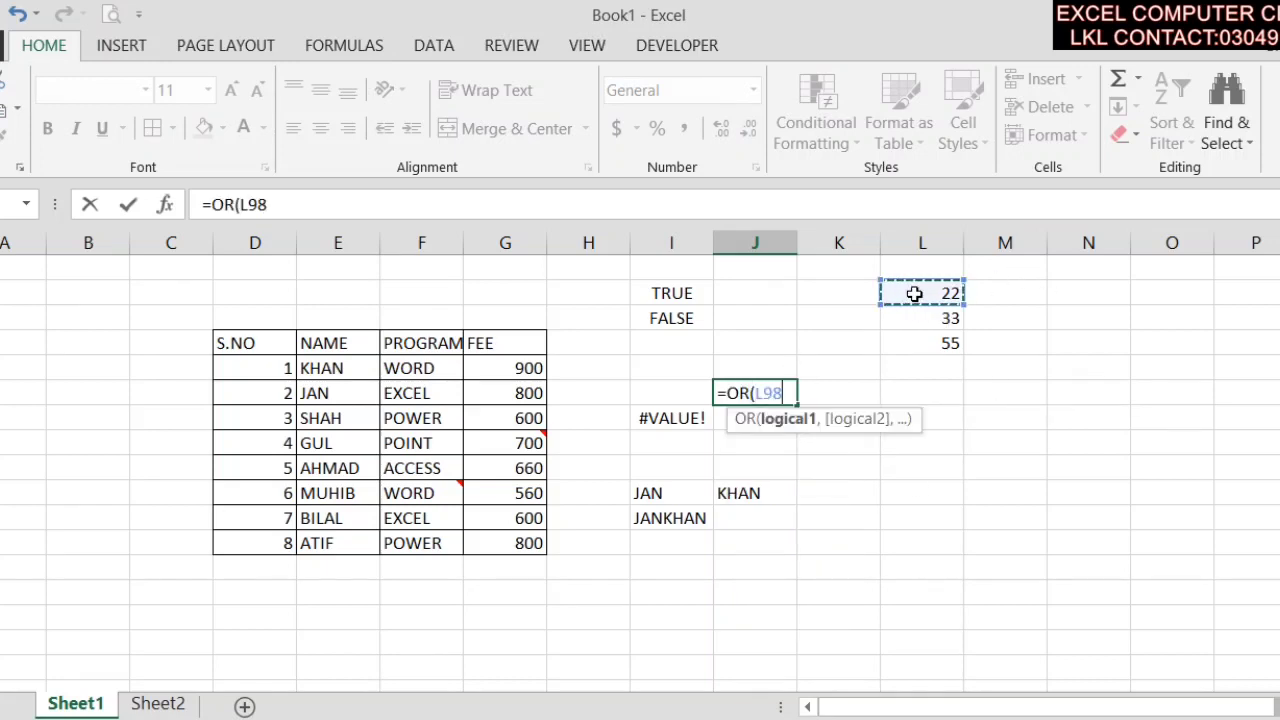
type("=")
left_click(925, 317)
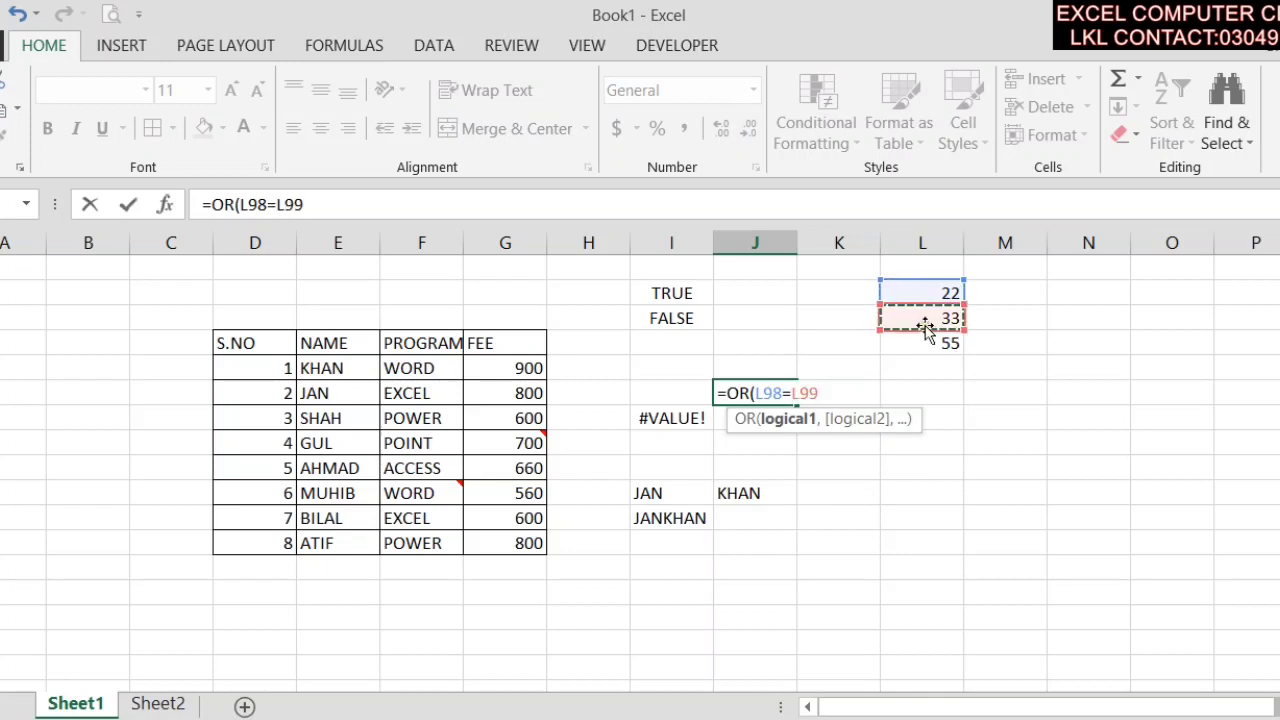
key("Return")
left_click(779, 394)
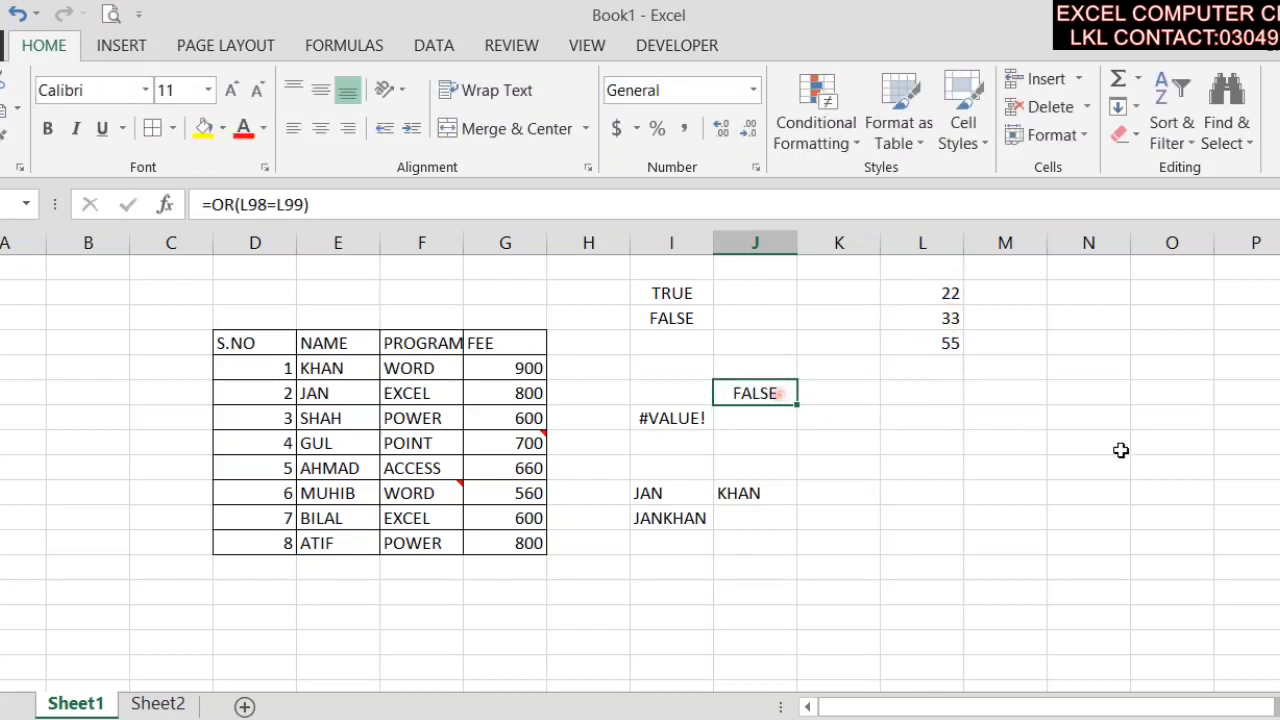
- Use Go To Special to select only the formulas that return logical values, excluding numbers, text and errors
left_click(1120, 447)
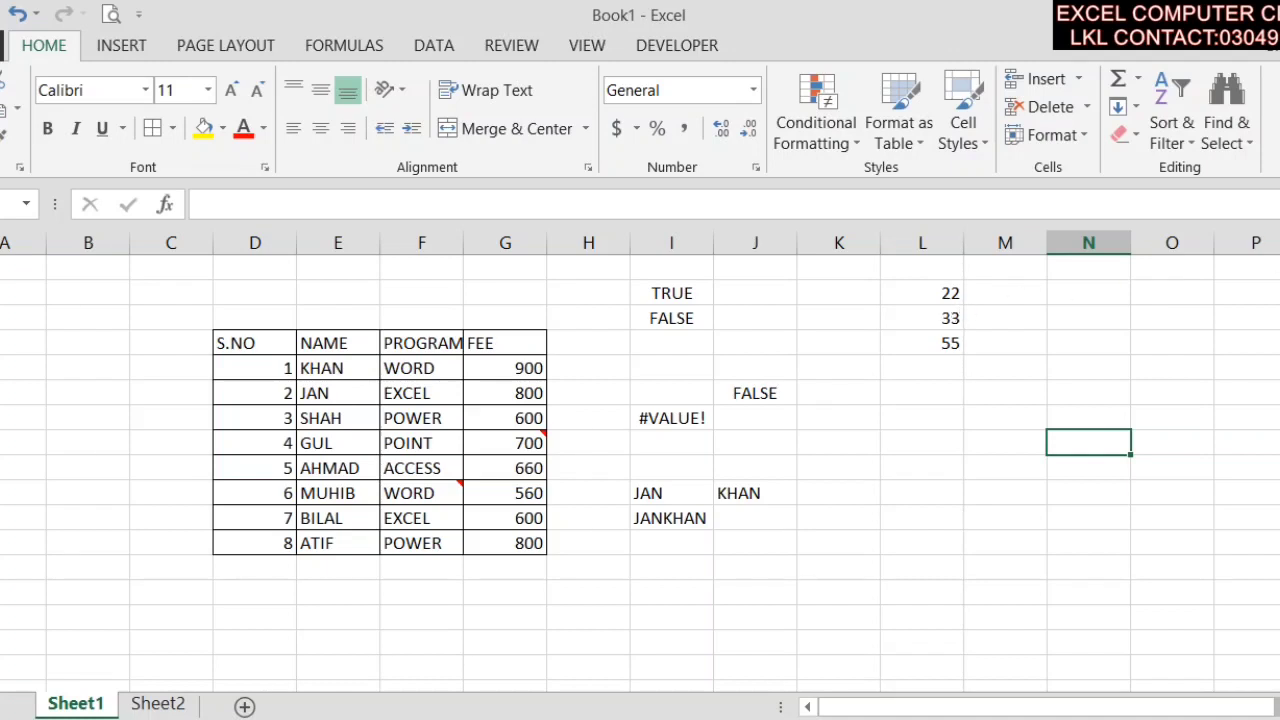
left_click(1240, 130)
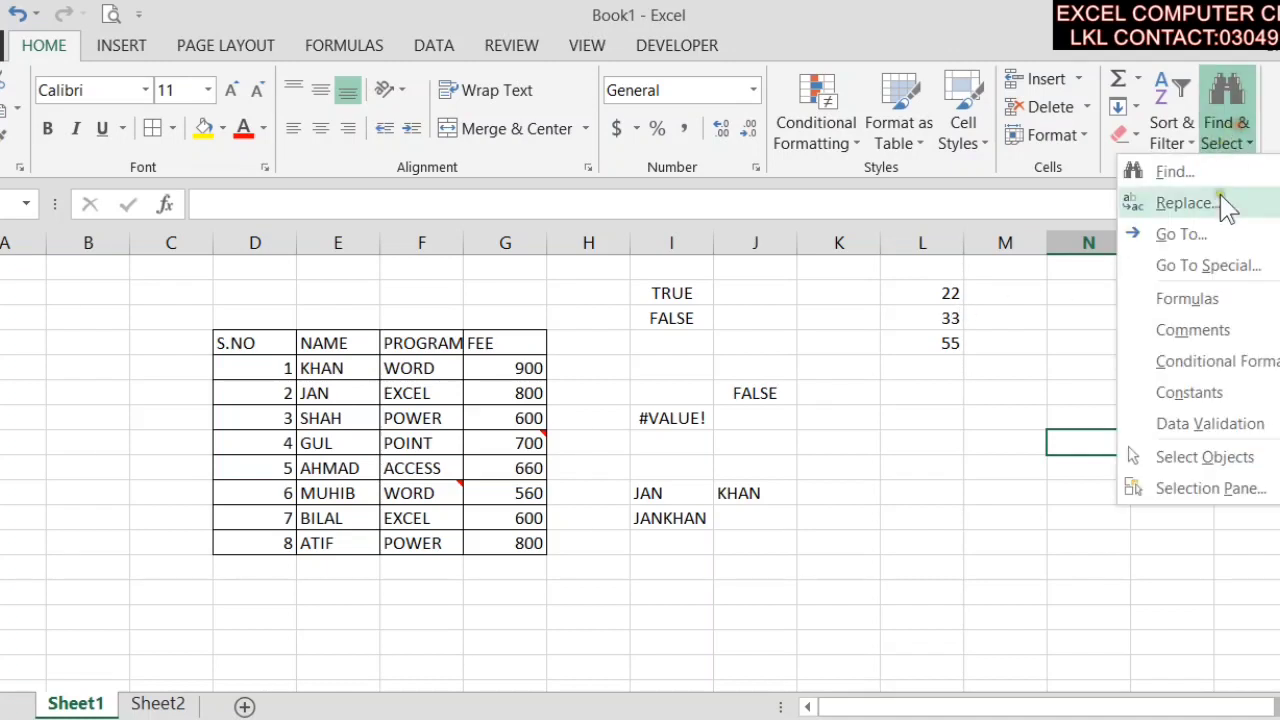
left_click(1207, 266)
left_click(966, 218)
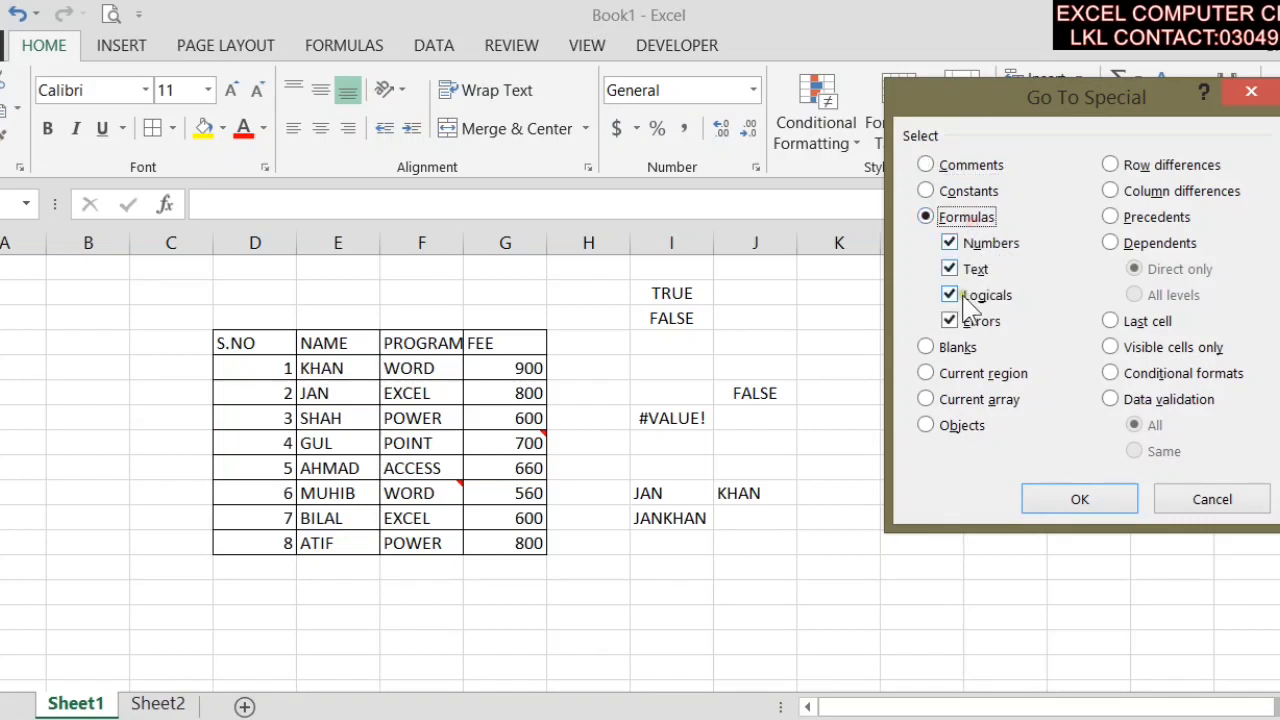
left_click(975, 245)
left_click(972, 269)
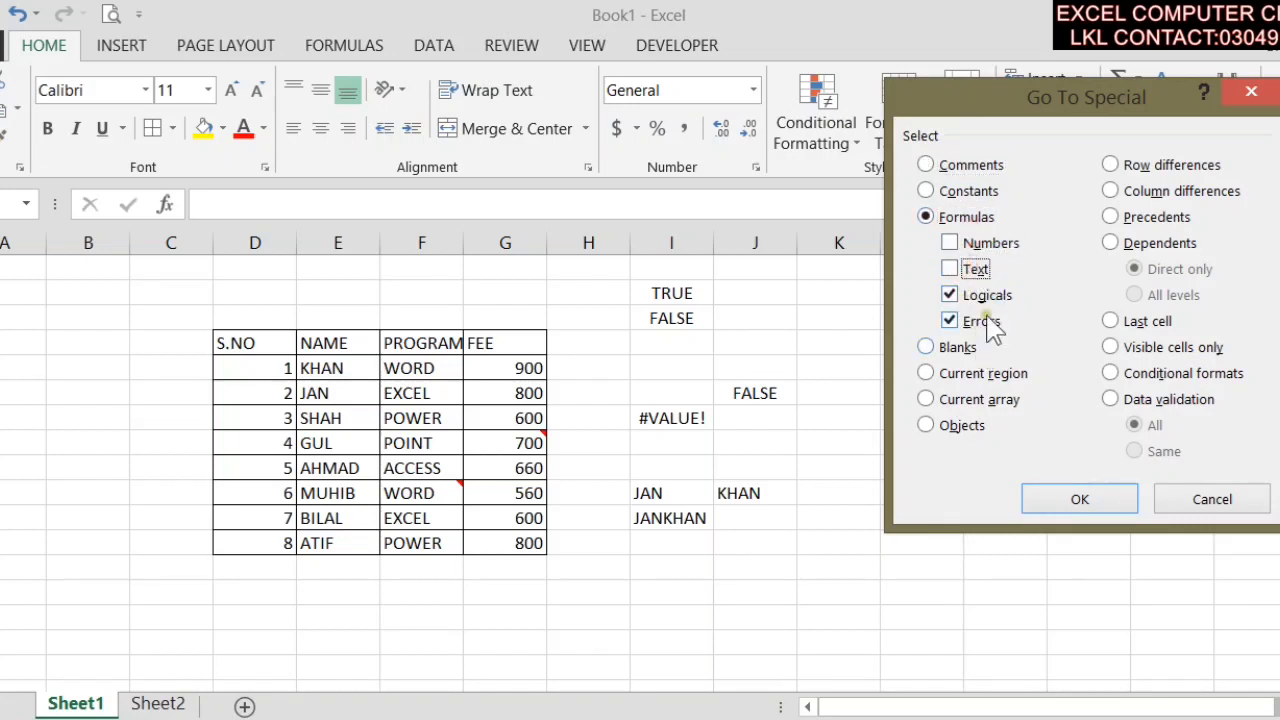
left_click(986, 324)
left_click(1071, 500)
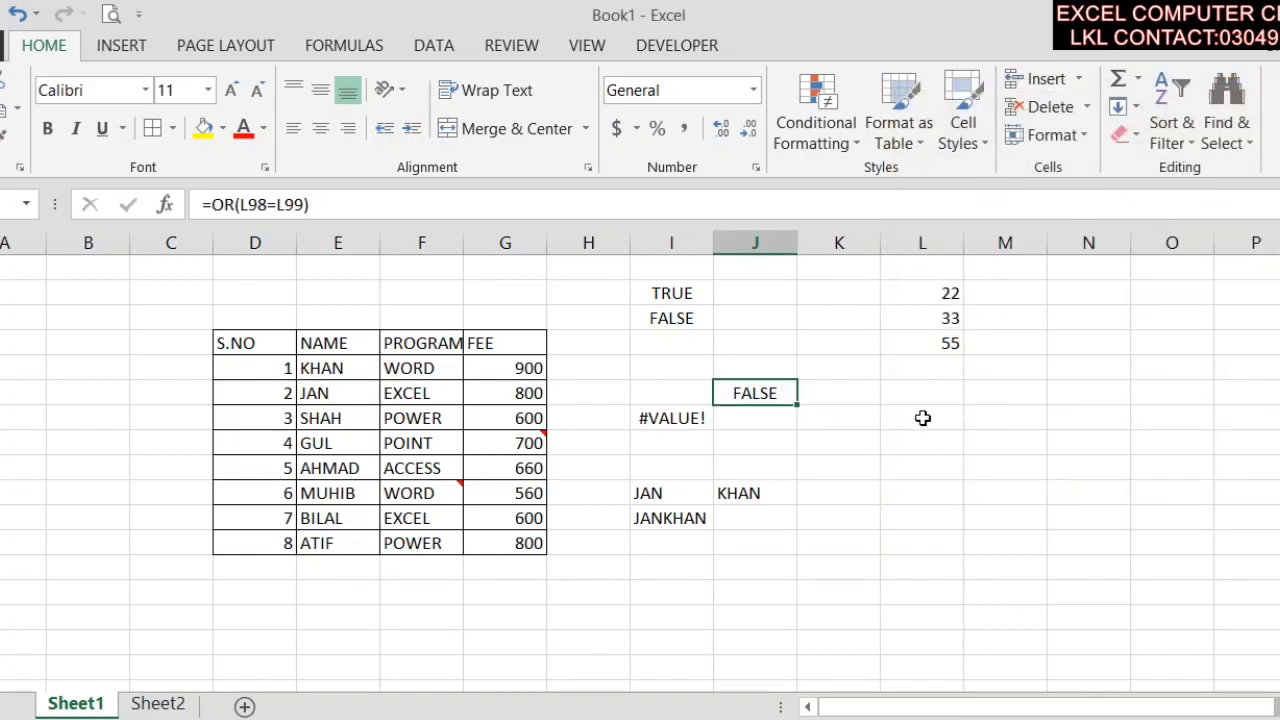
left_click(1042, 551)
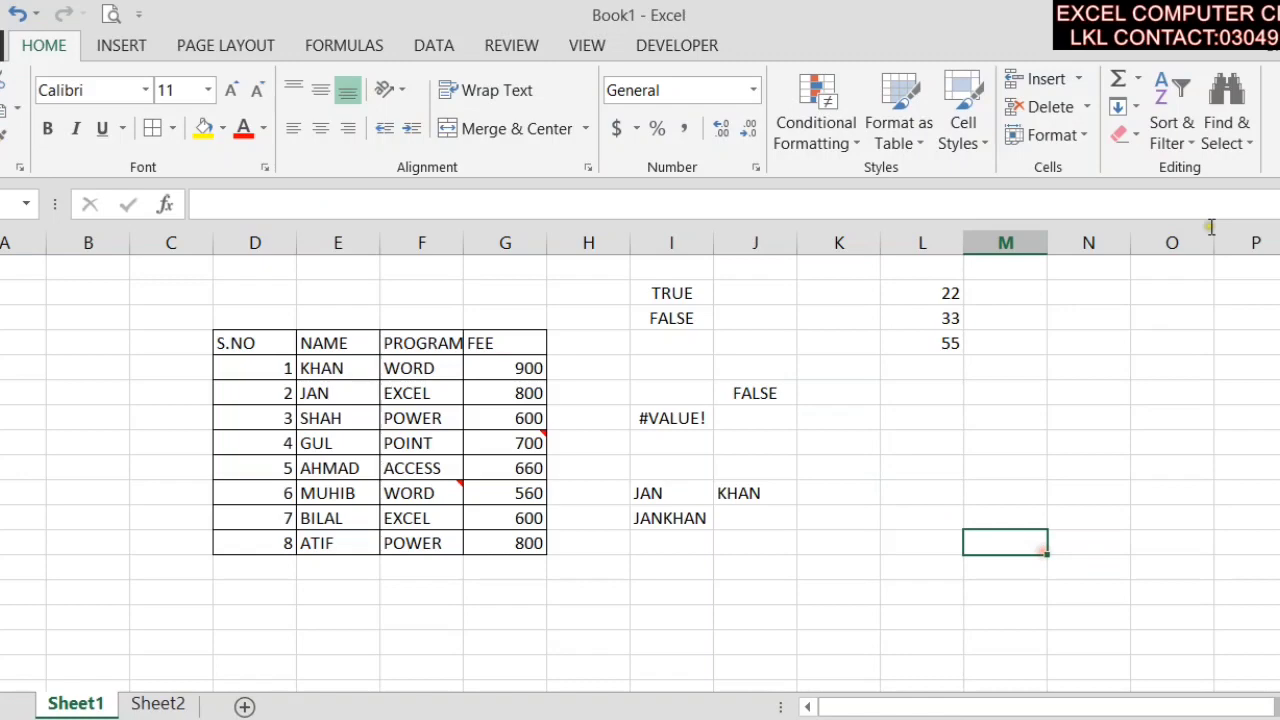
left_click(1222, 130)
left_click(1200, 264)
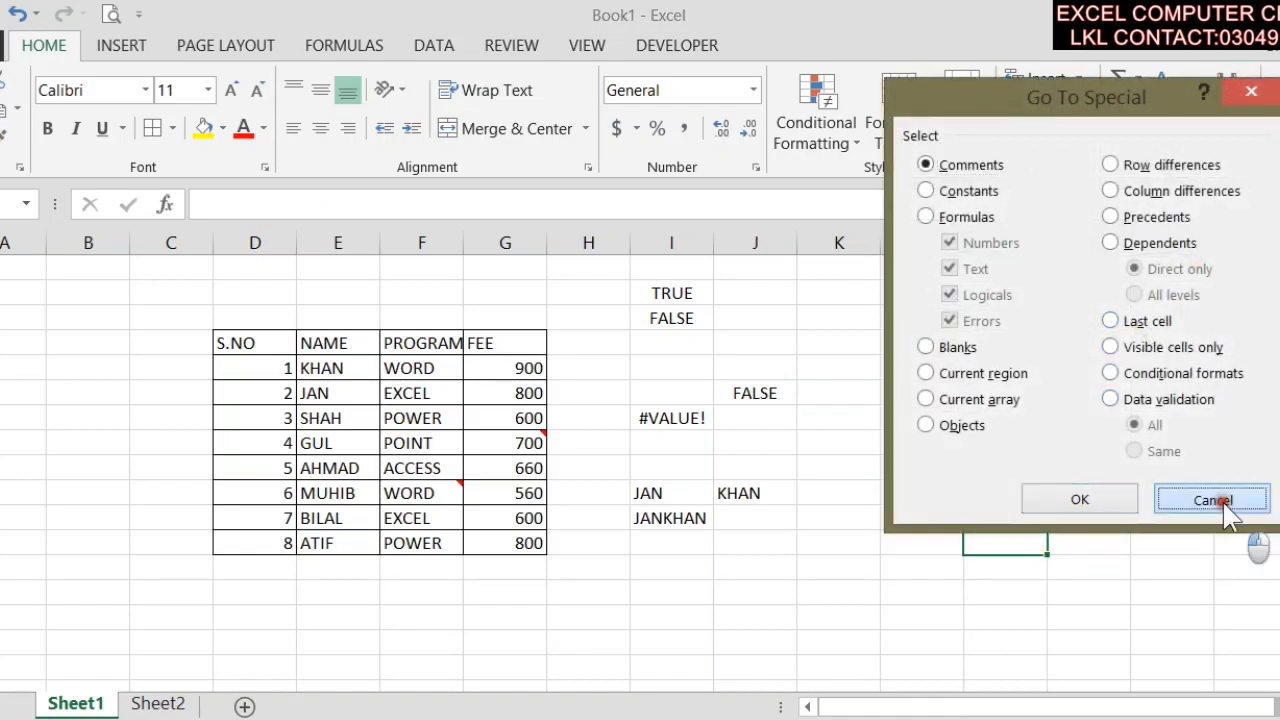
left_click(1222, 500)
left_click(855, 418)
left_click(820, 350)
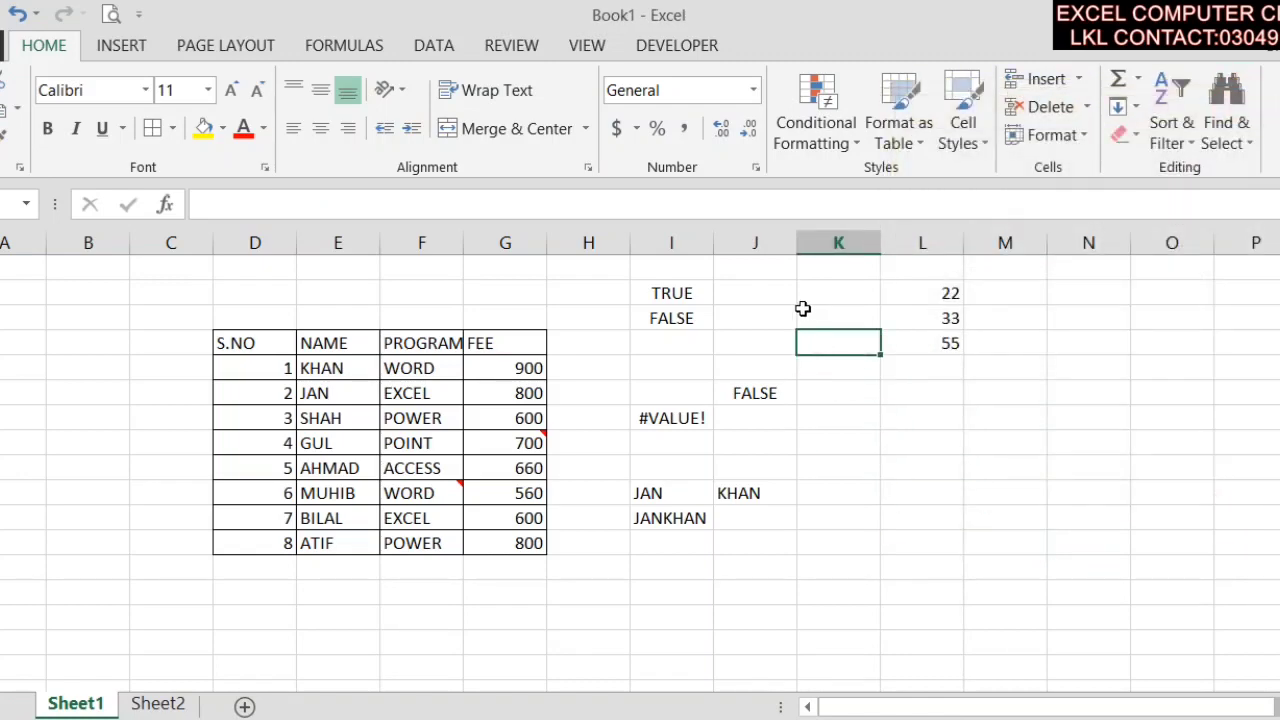
- Enter the number 20 in I100 and the text 2O, with a letter O, in J100
left_click(664, 342)
type("2")
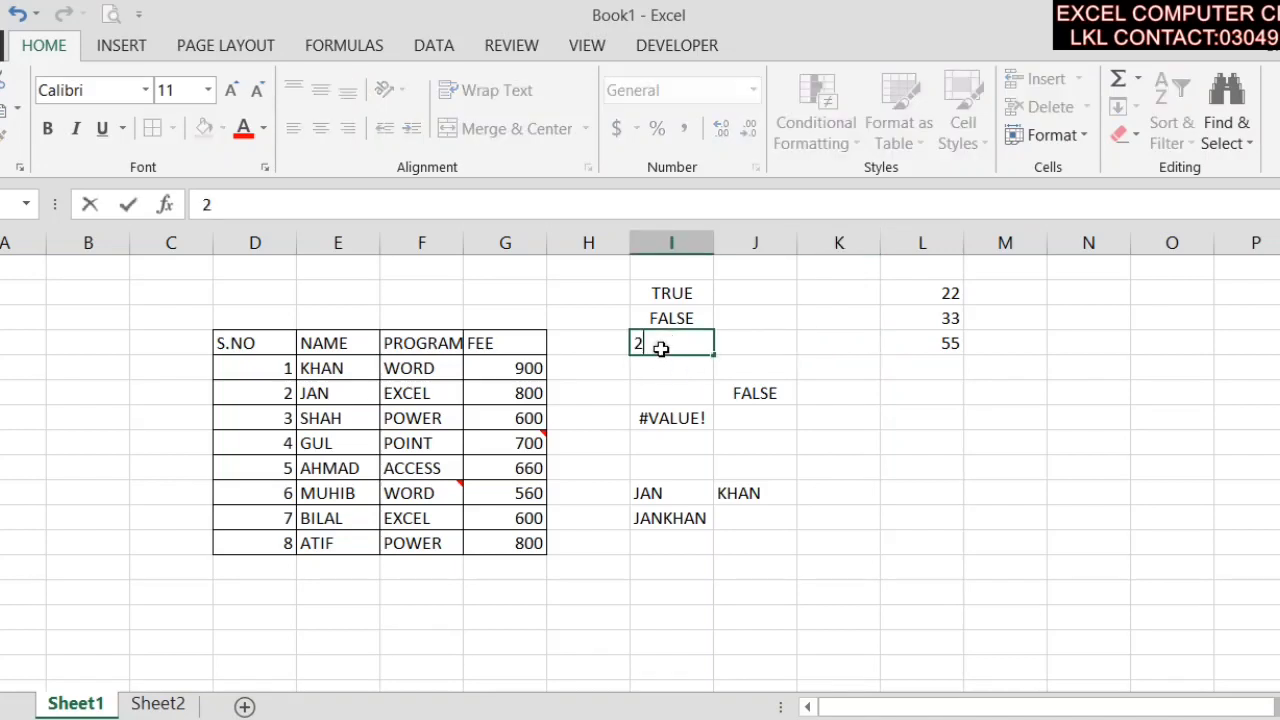
type("0")
key("Tab")
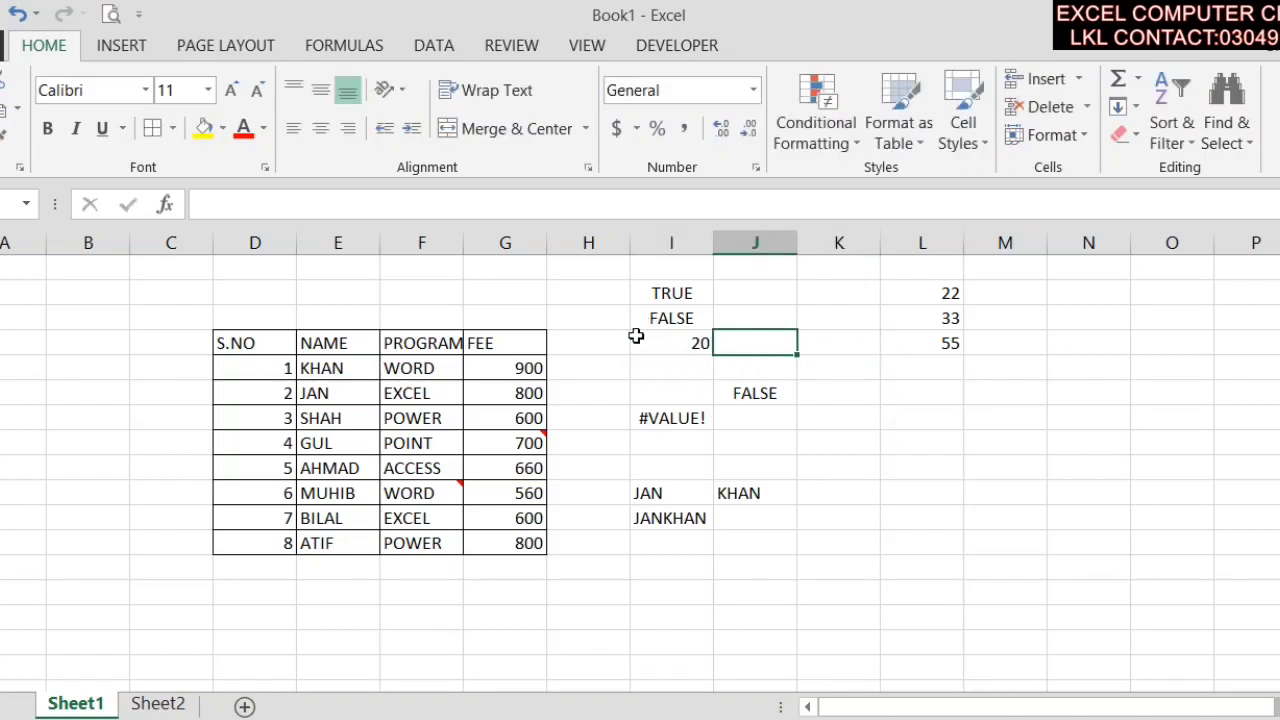
type("2O")
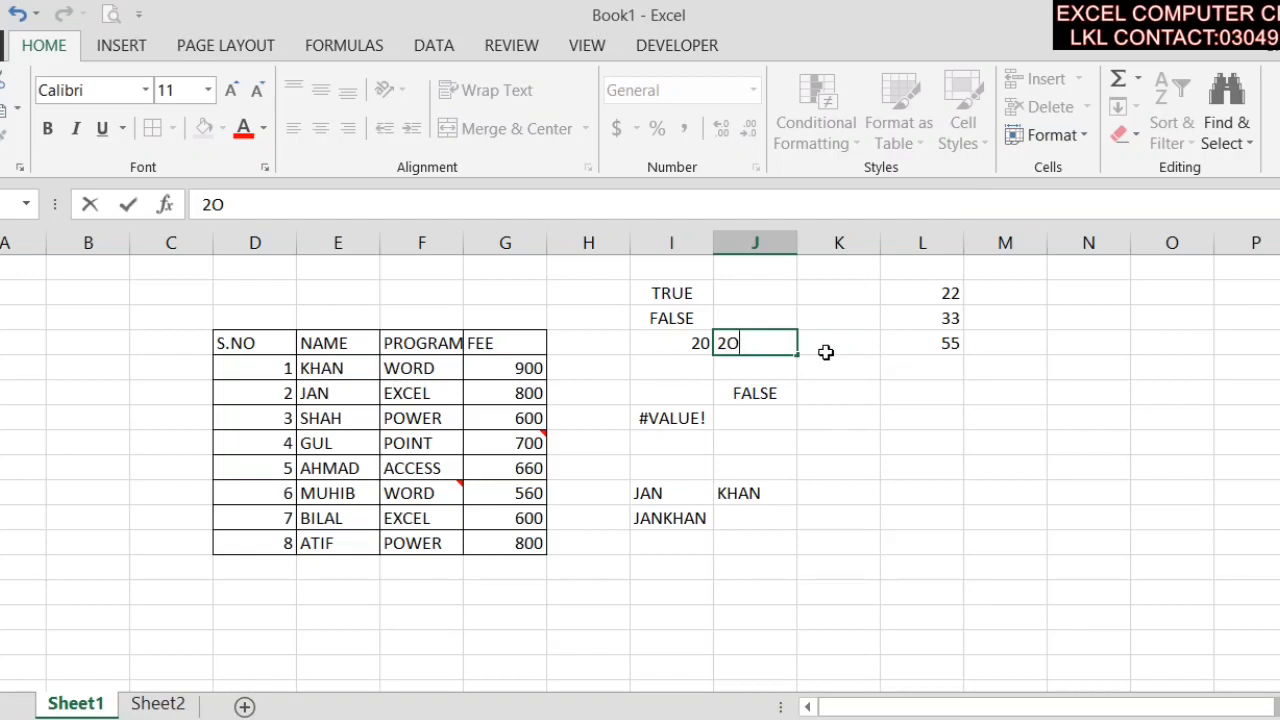
key("Tab")
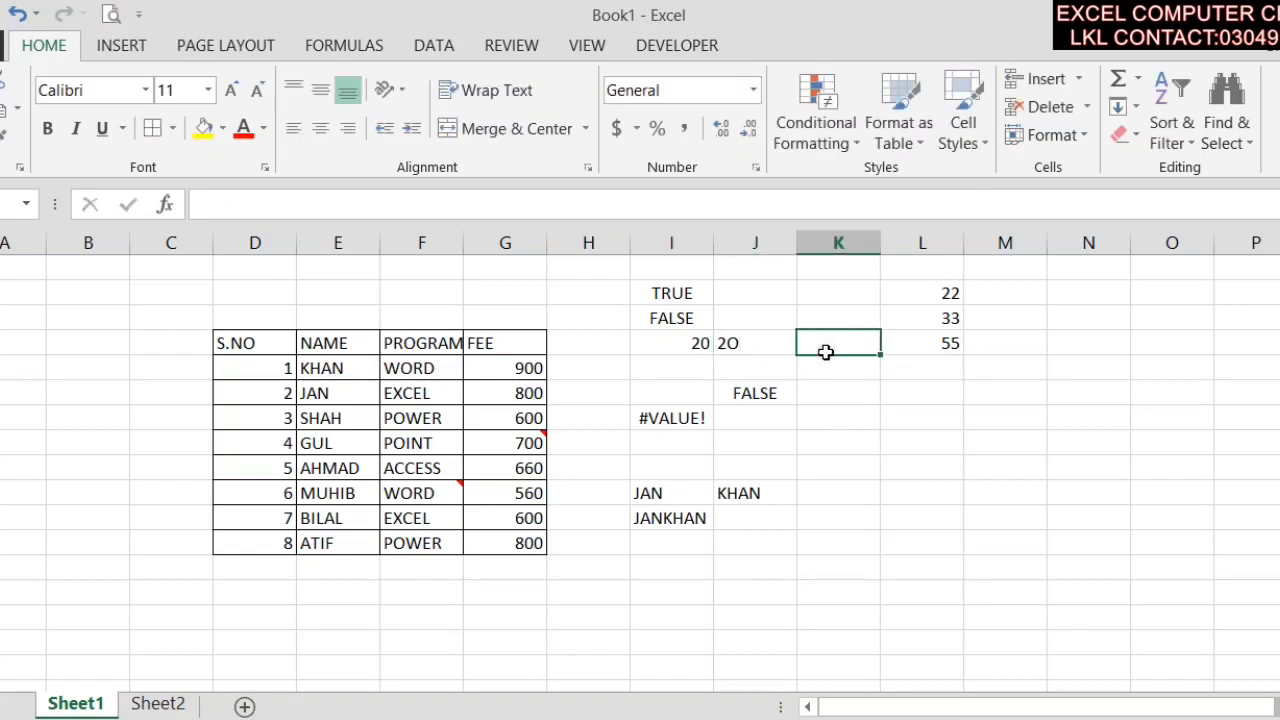
- Enter the formula =I100*J100 in K100 to multiply the number by the text entry
type("=")
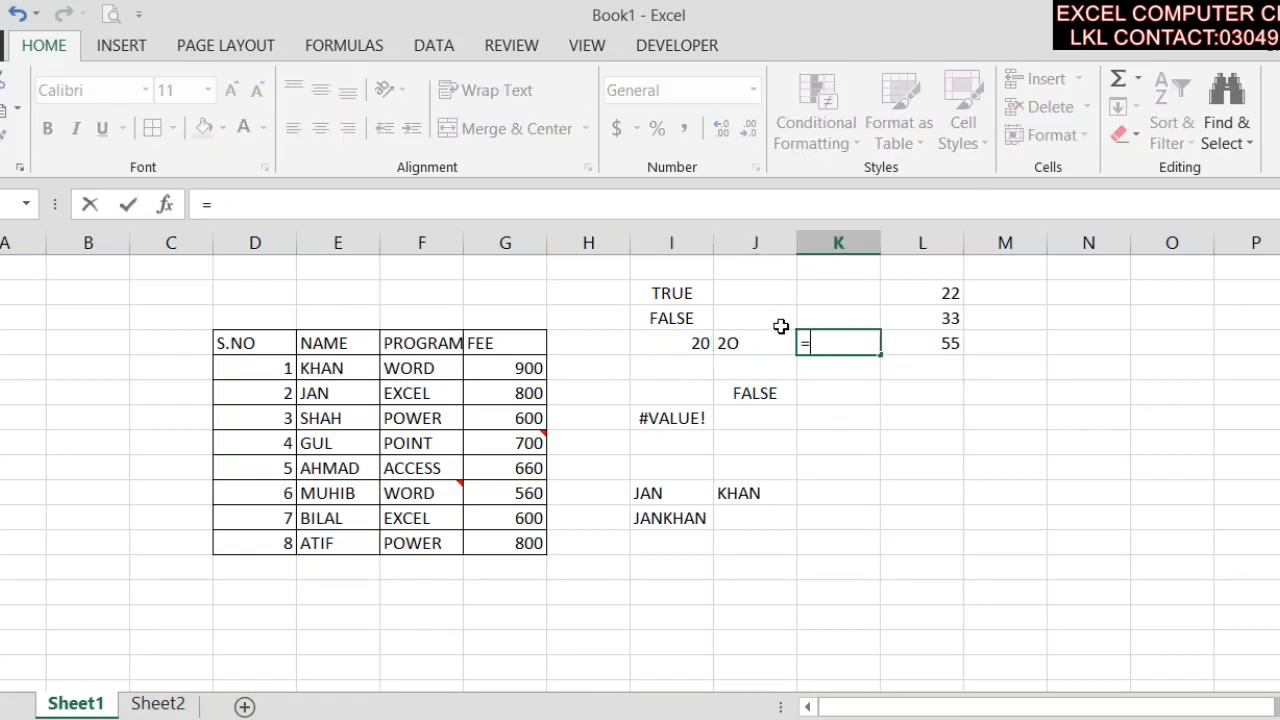
left_click(698, 346)
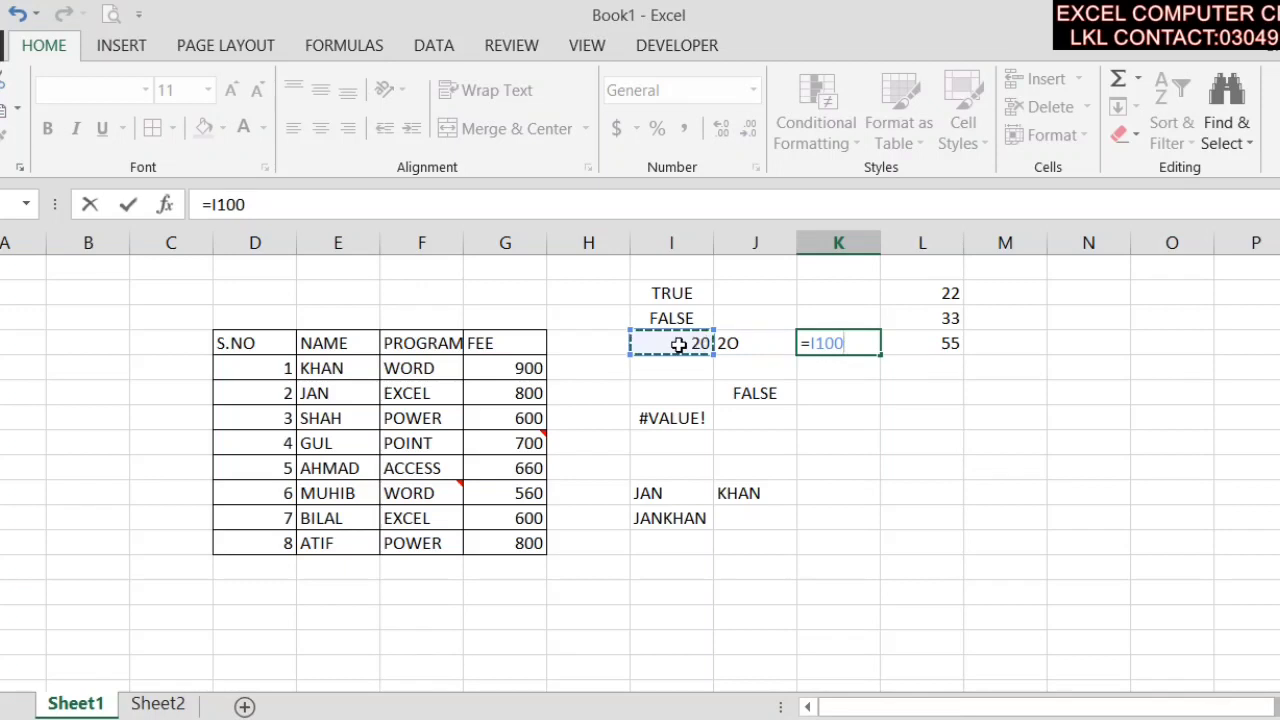
type("*")
left_click(762, 342)
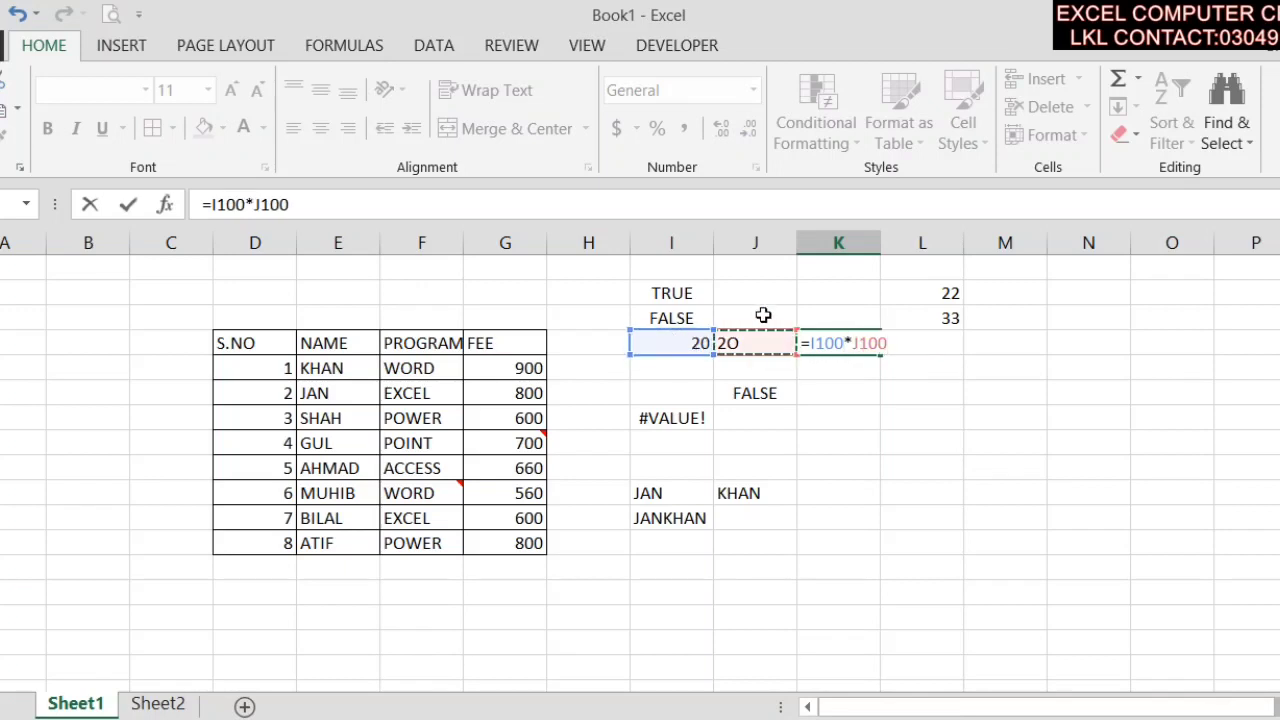
key("Return")
- Use Go To Special to select only the formulas that return errors, excluding numbers, text and logicals
left_click(1178, 592)
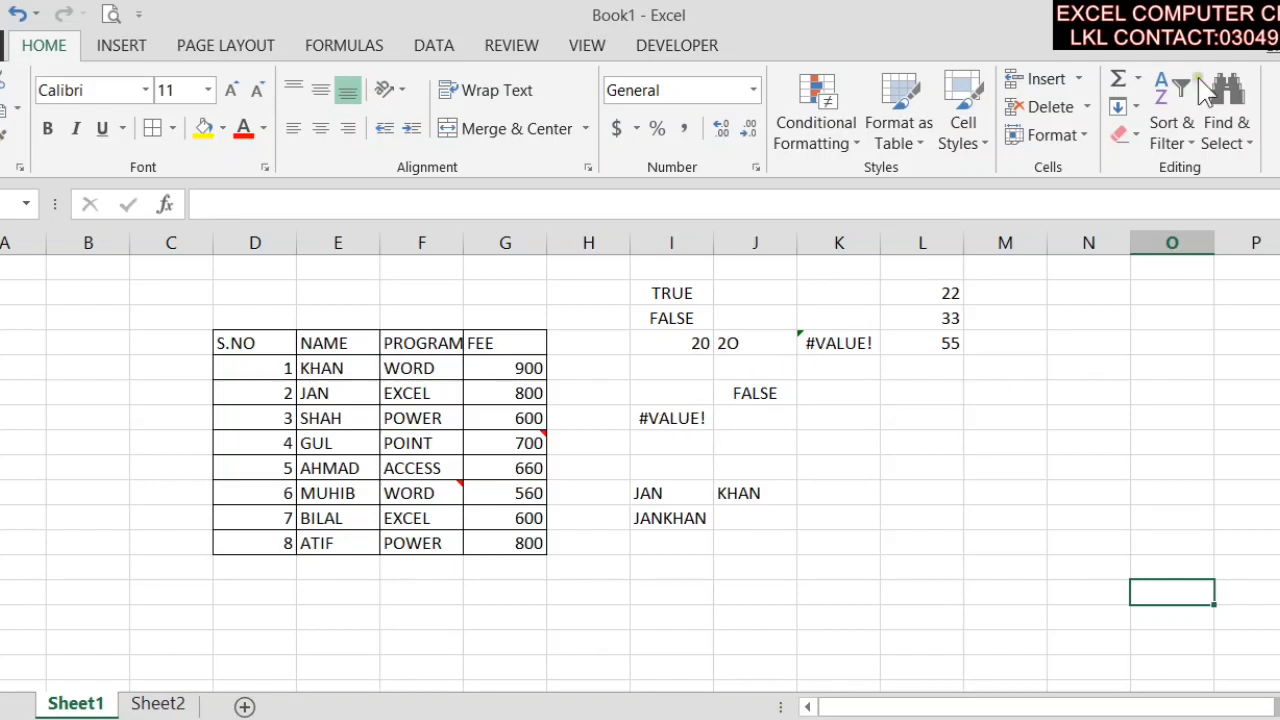
left_click(1212, 108)
left_click(1178, 268)
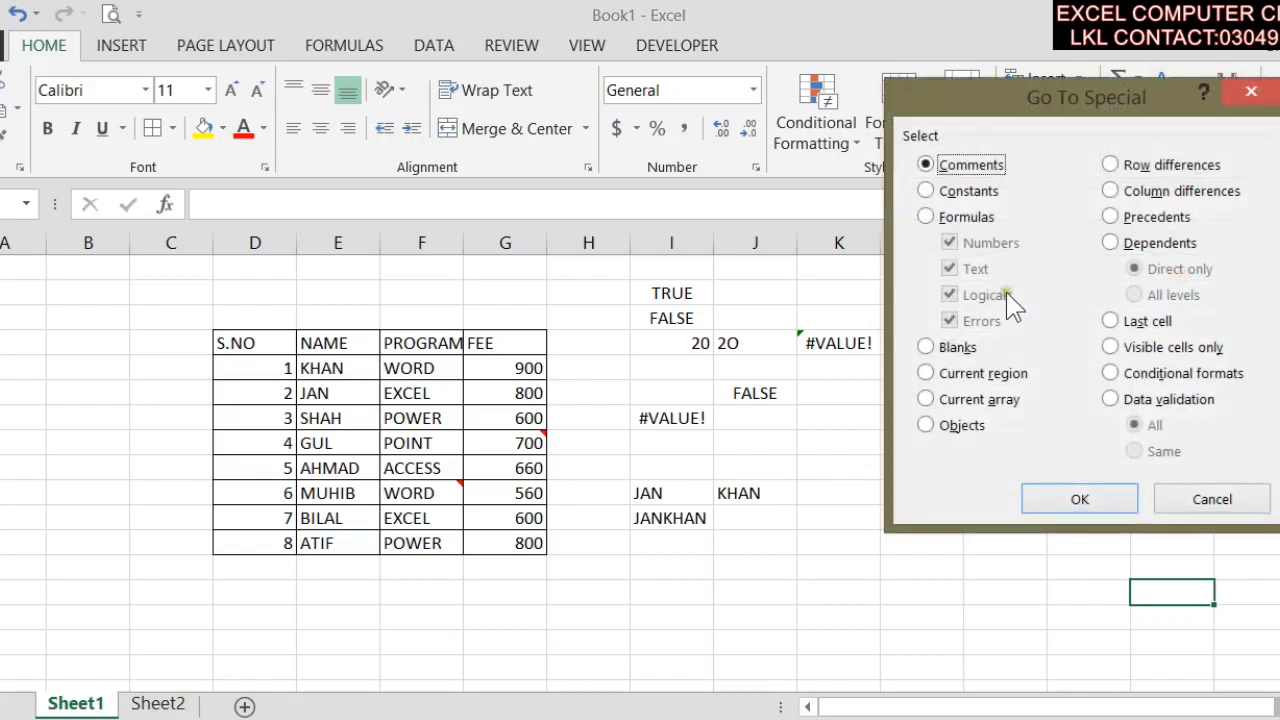
left_click(928, 216)
left_click(964, 243)
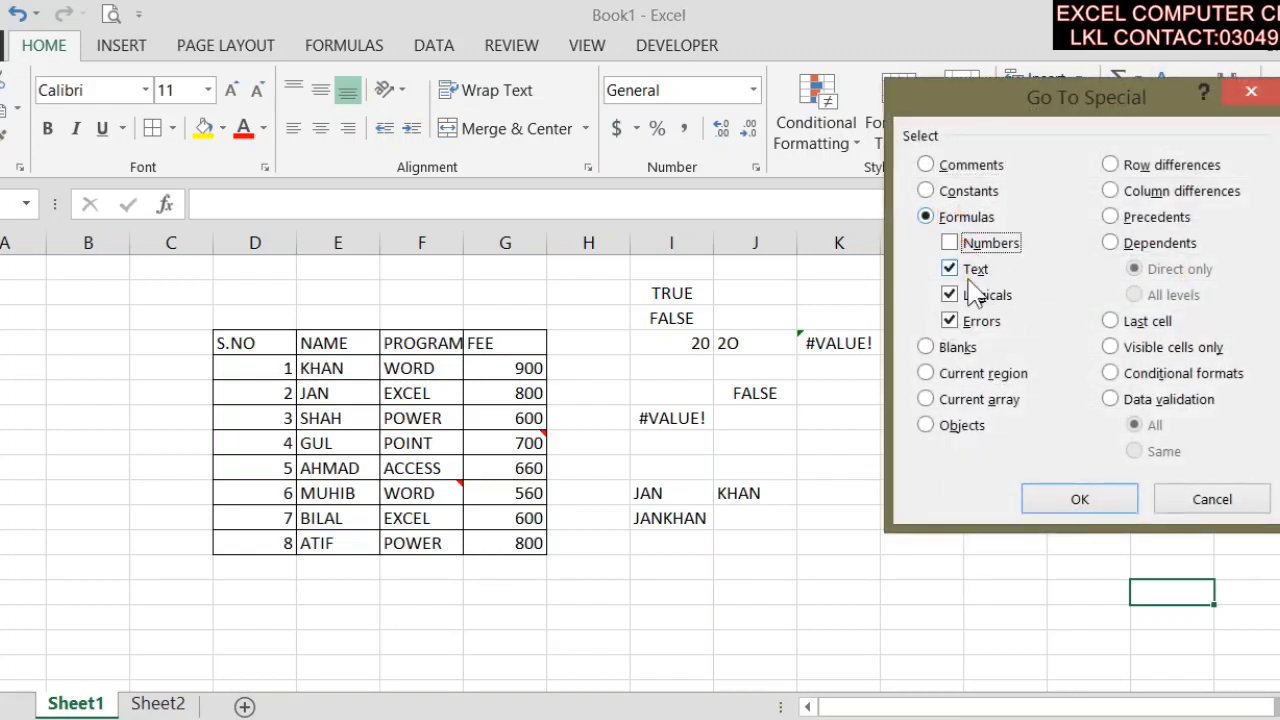
left_click(972, 269)
left_click(980, 295)
left_click(1062, 500)
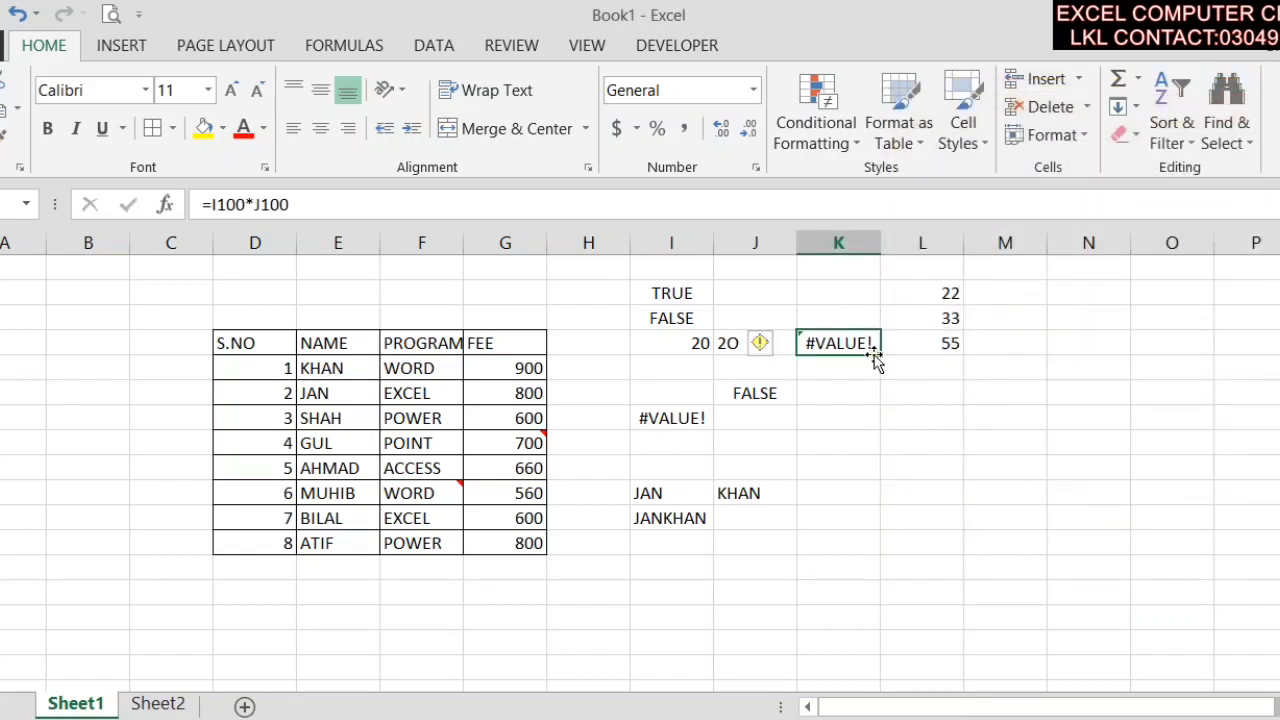
- Use Go To Special to select all blank cells and look over the selected areas around the sample data
left_click(1275, 521)
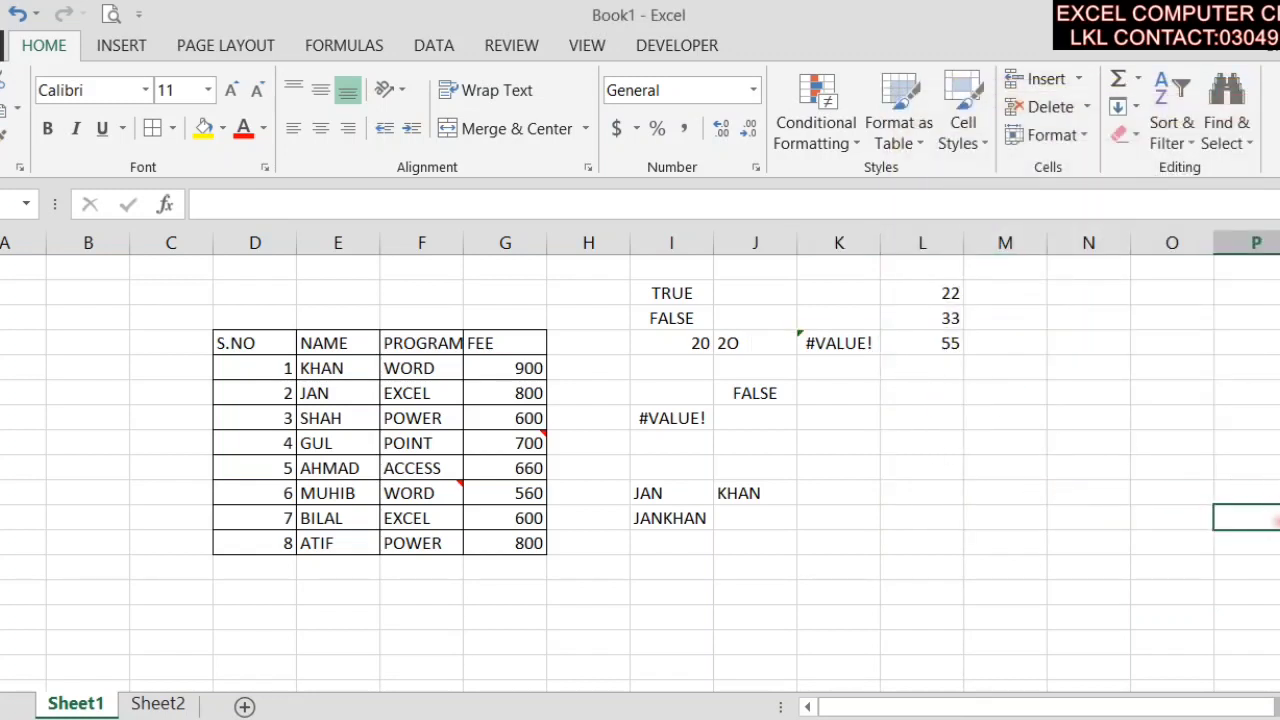
left_click(1228, 140)
left_click(1212, 266)
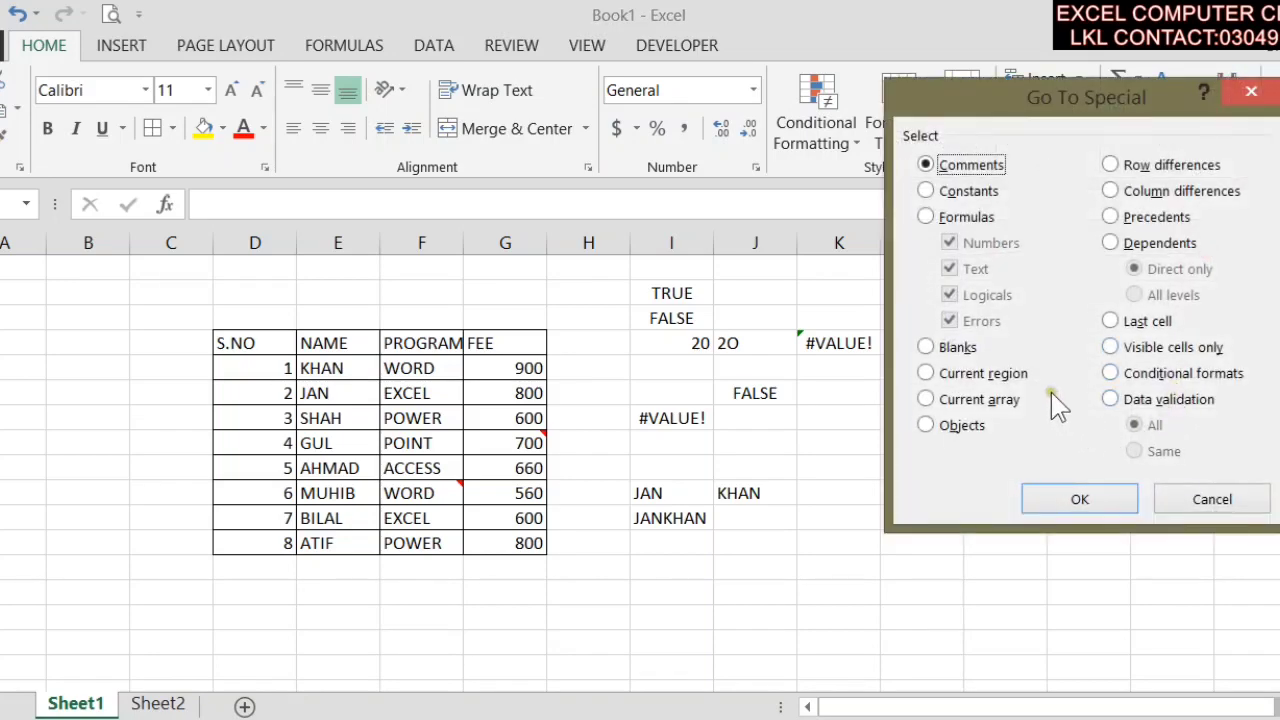
left_click(938, 345)
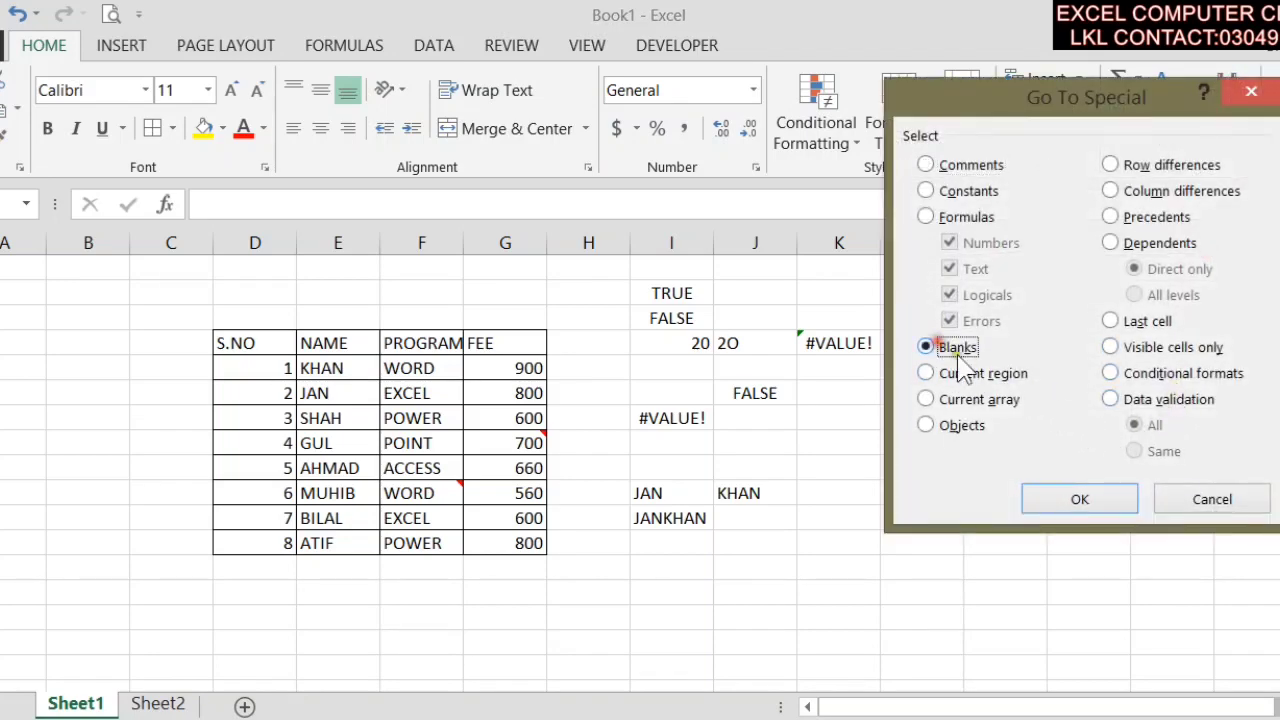
left_click(1112, 500)
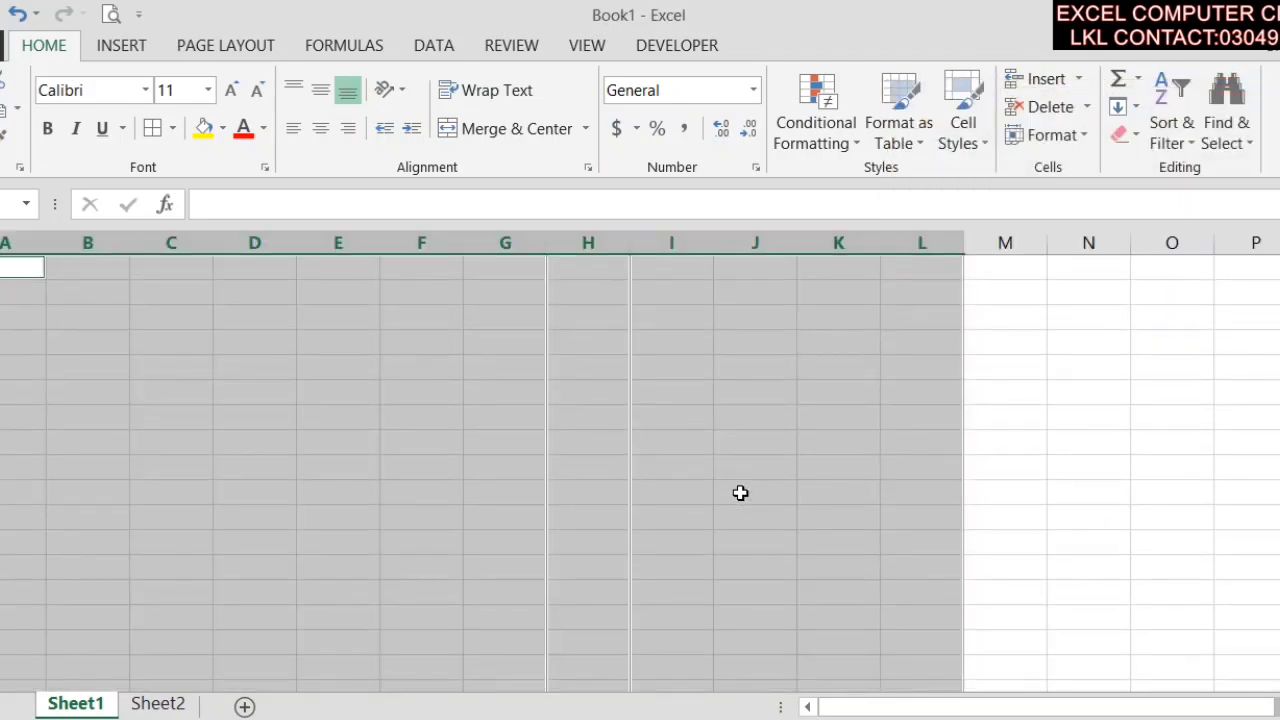
left_click_drag(980, 706, 752, 700)
left_click_drag(1279, 290, 1279, 595)
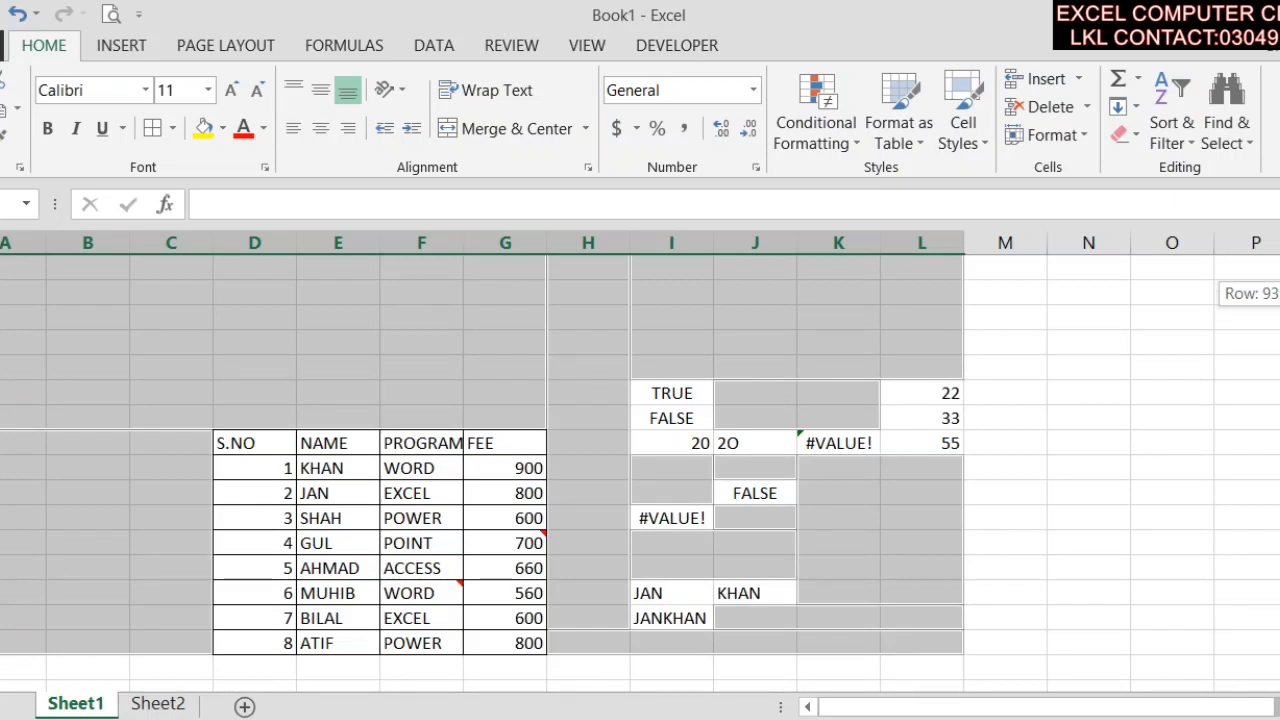
mouse_move(1279, 592)
left_mouse_down()
mouse_move(1279, 440)
mouse_move(1279, 595)
left_mouse_up()
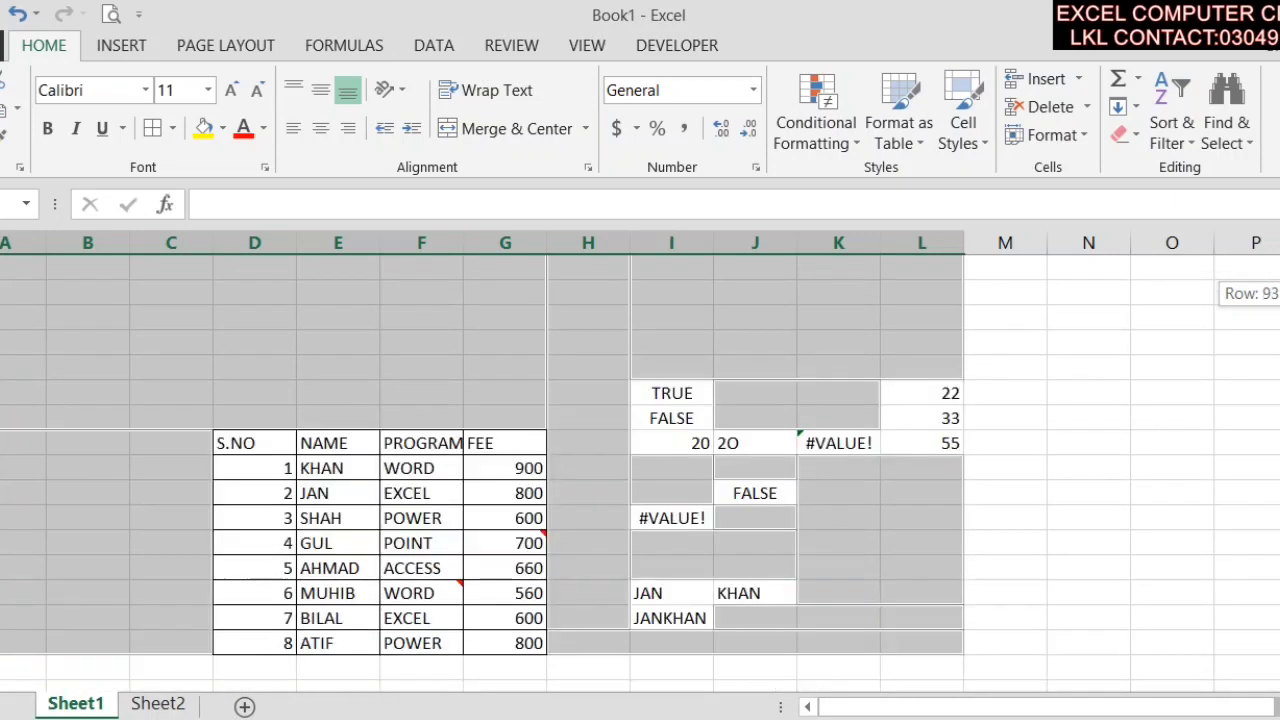
left_click(936, 560)
left_click(1226, 120)
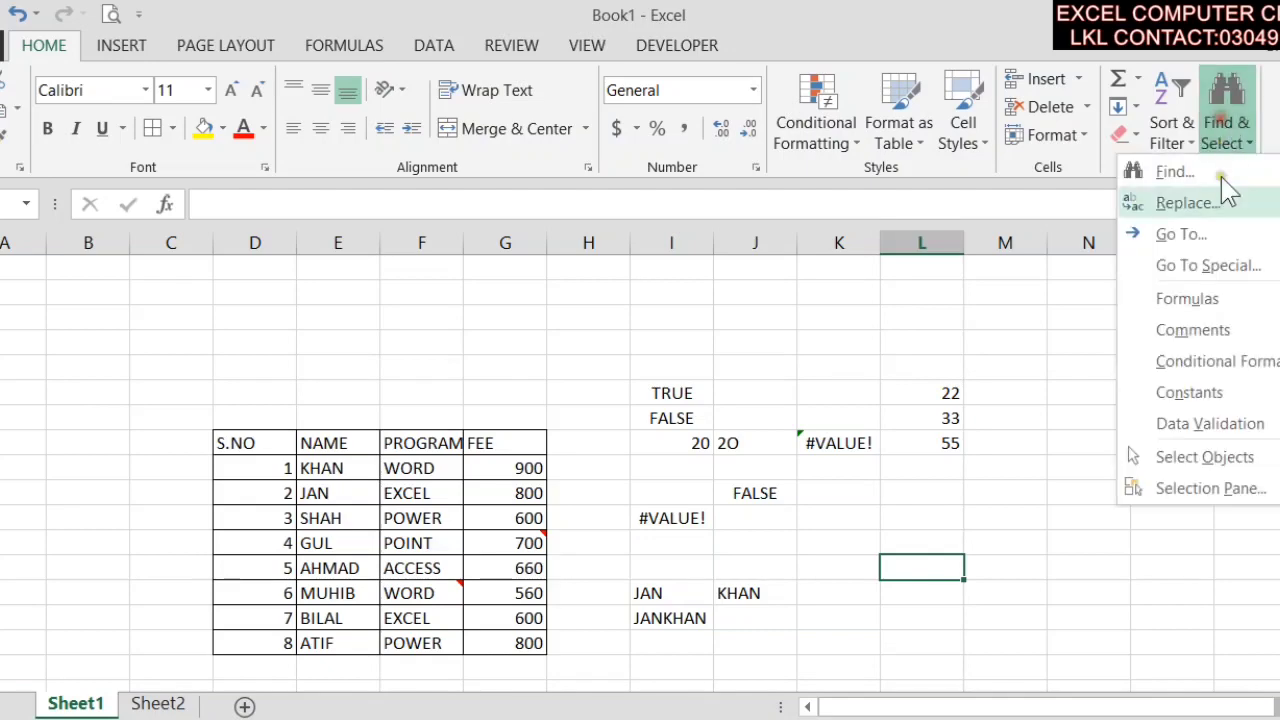
left_click(1218, 264)
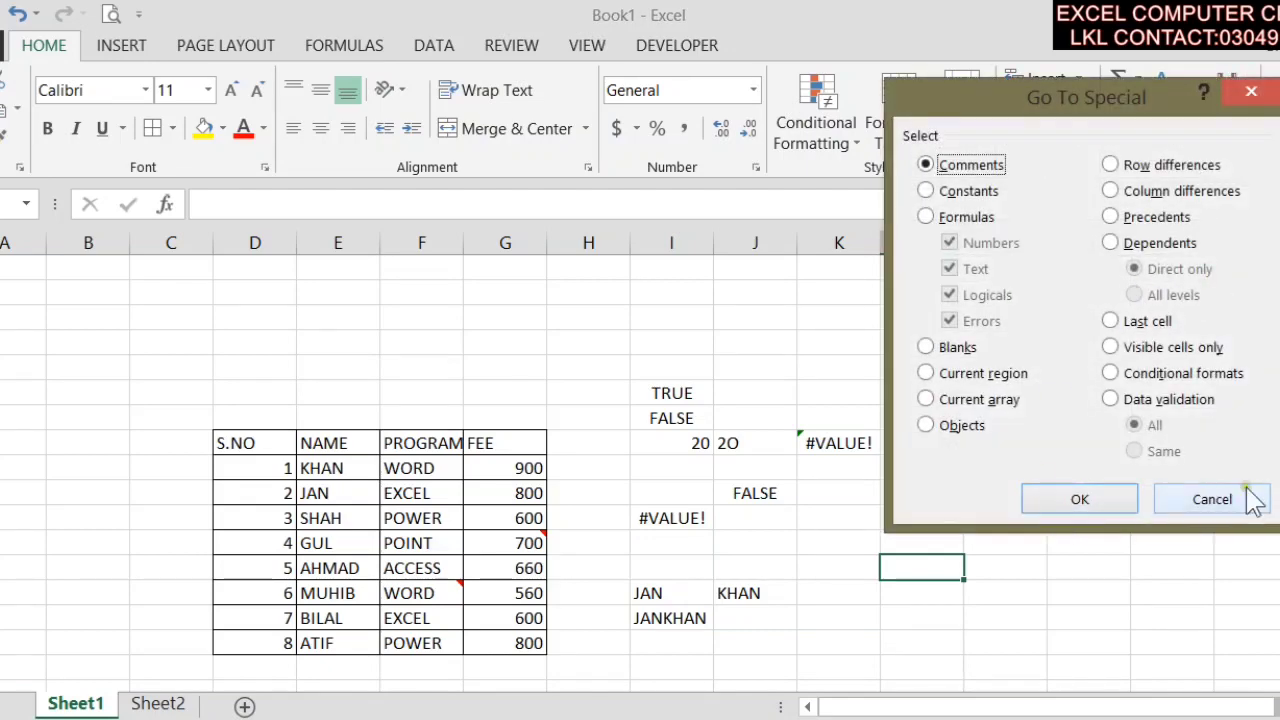
left_click(1210, 499)
- In an empty area below the sample data, fill a twelve-row block across columns B to G with the constant 20
scroll(1079, 338, "down", 10)
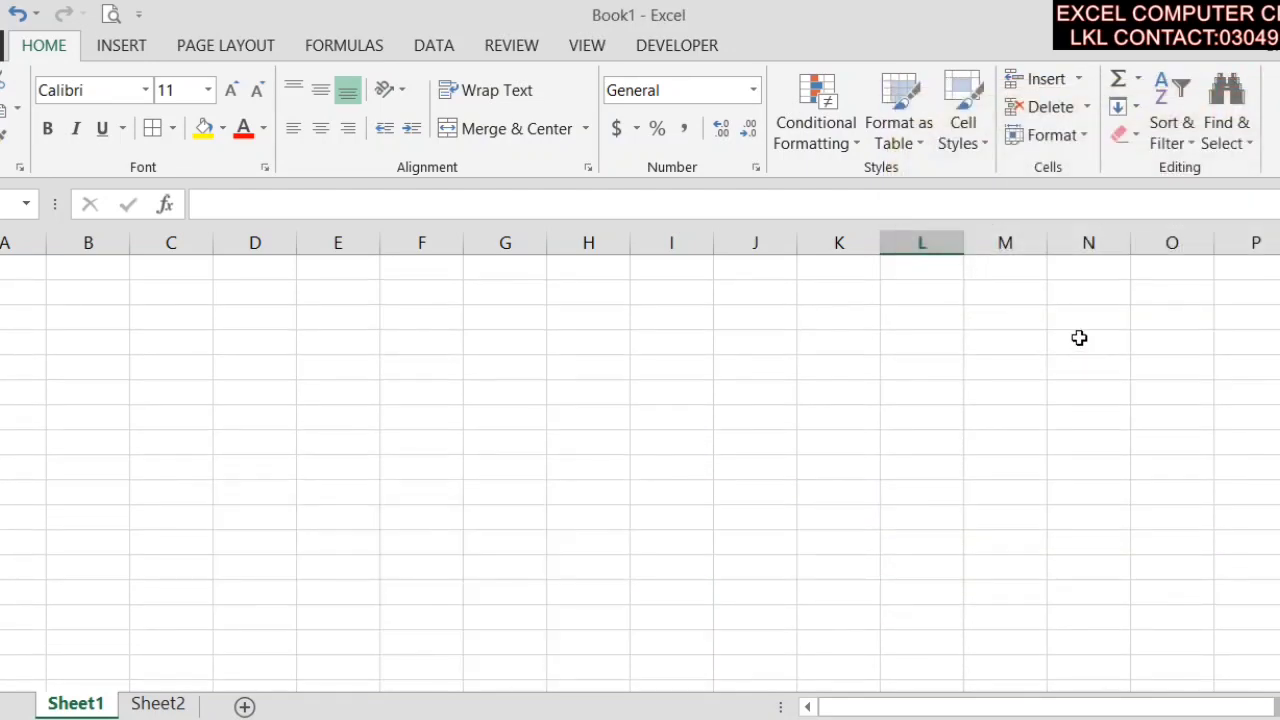
left_click_drag(107, 291, 502, 560)
type("20")
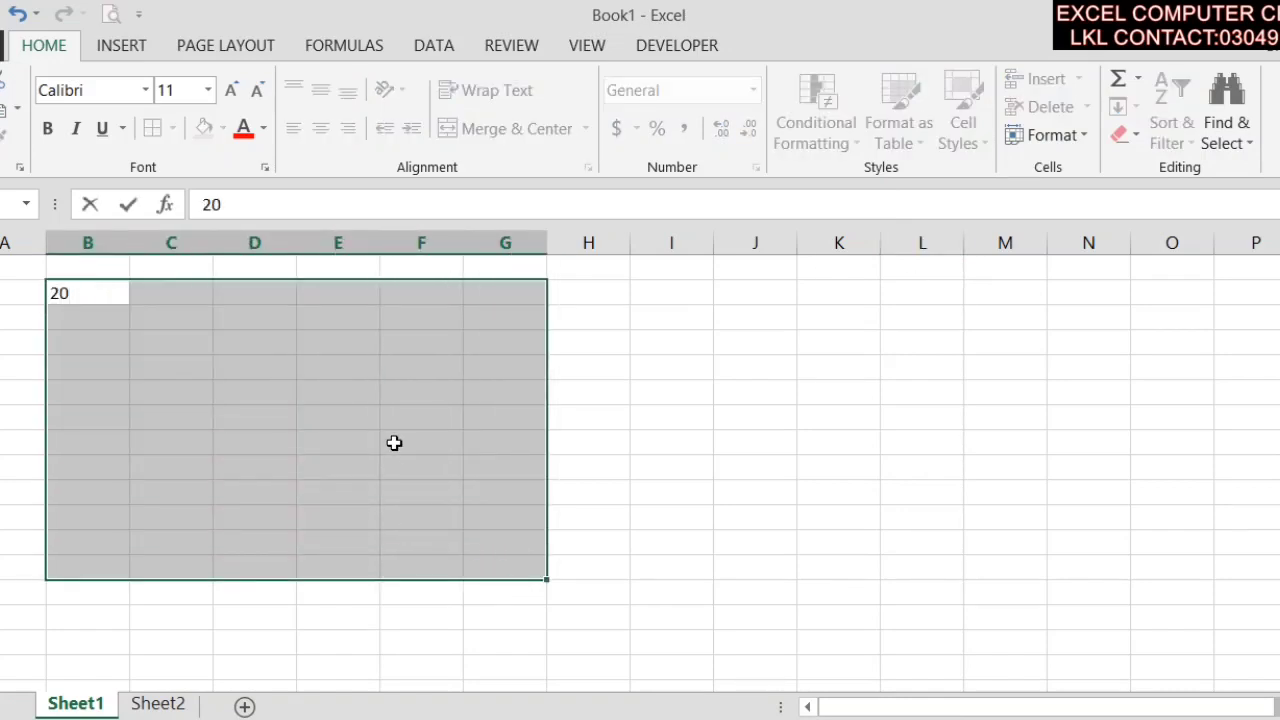
key("ctrl+Return")
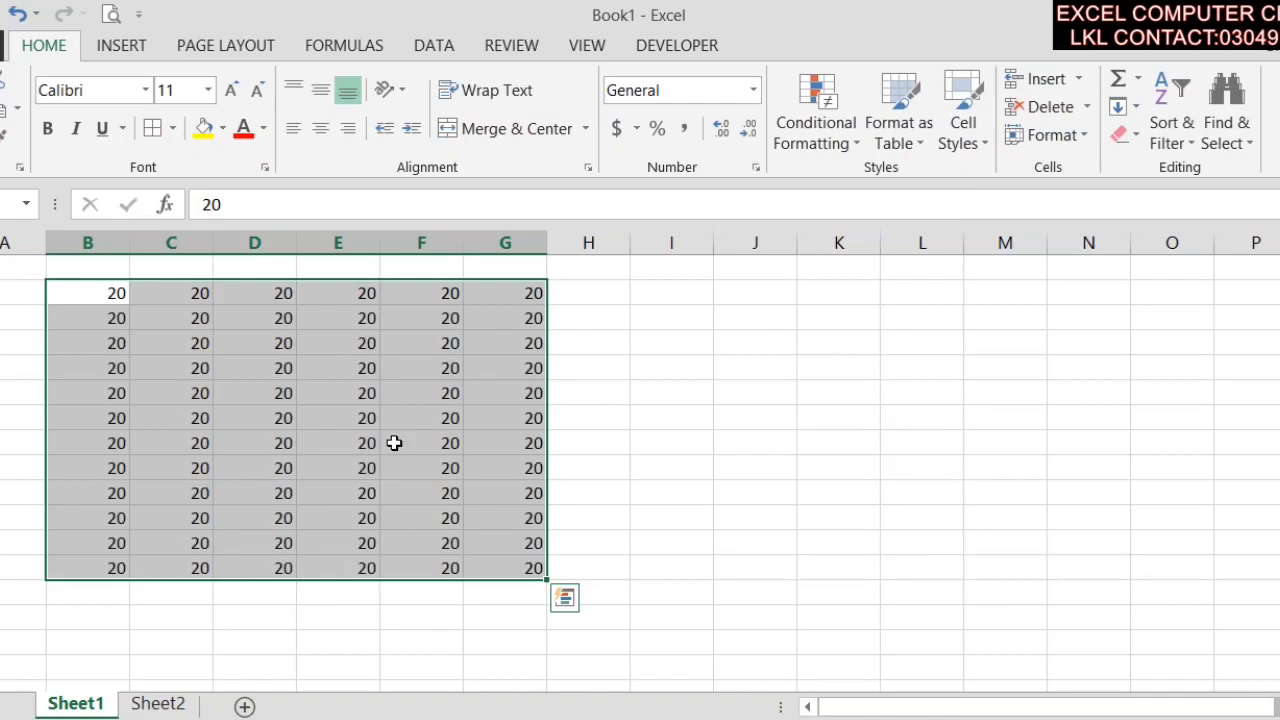
- Enter =10+10 as one array formula in eleven rows of columns J to M, level with the first row of 20s
key("Right")
key("Right")
key("Right")
key("Right")
key("Right")
key("Right")
key("Right")
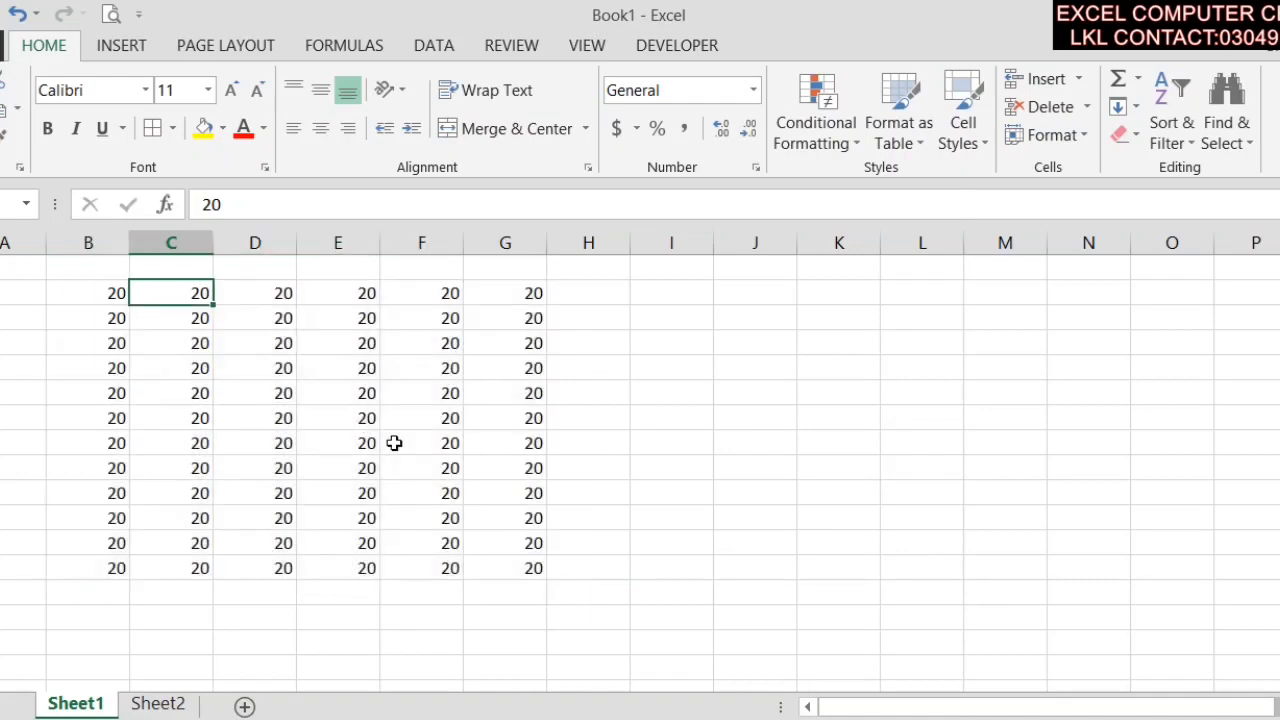
key("Right")
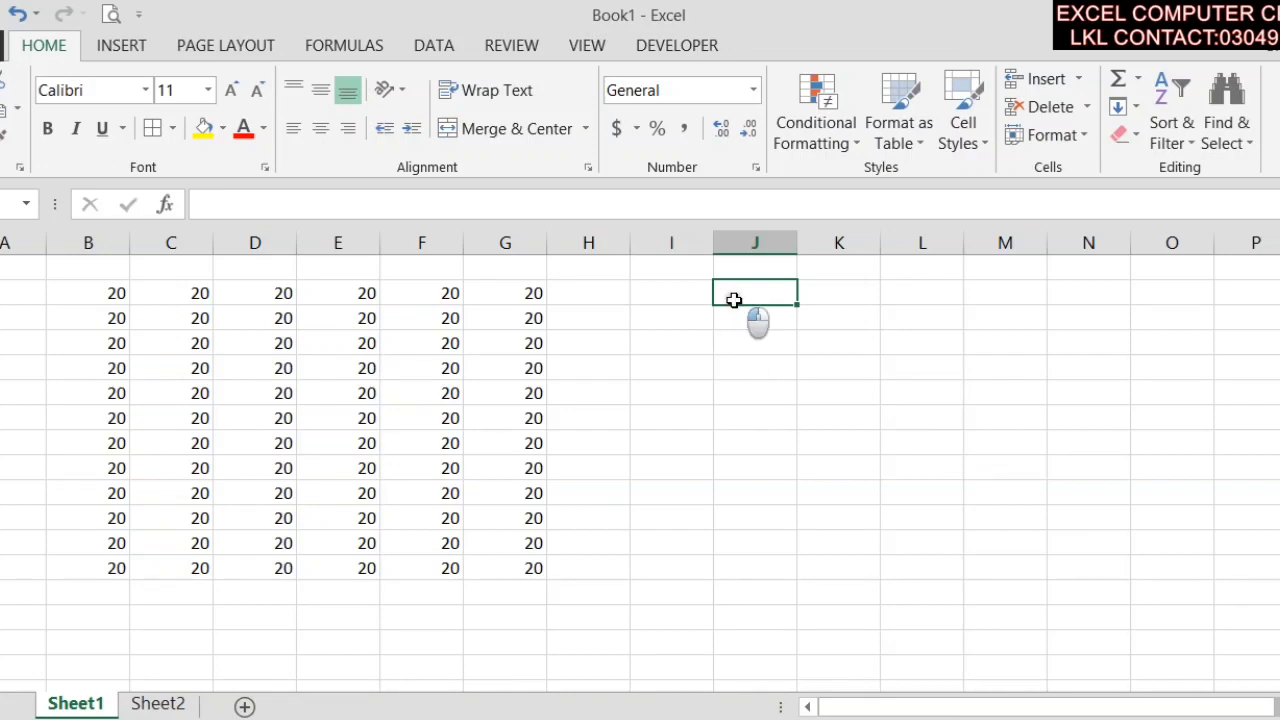
left_click_drag(734, 297, 1029, 536)
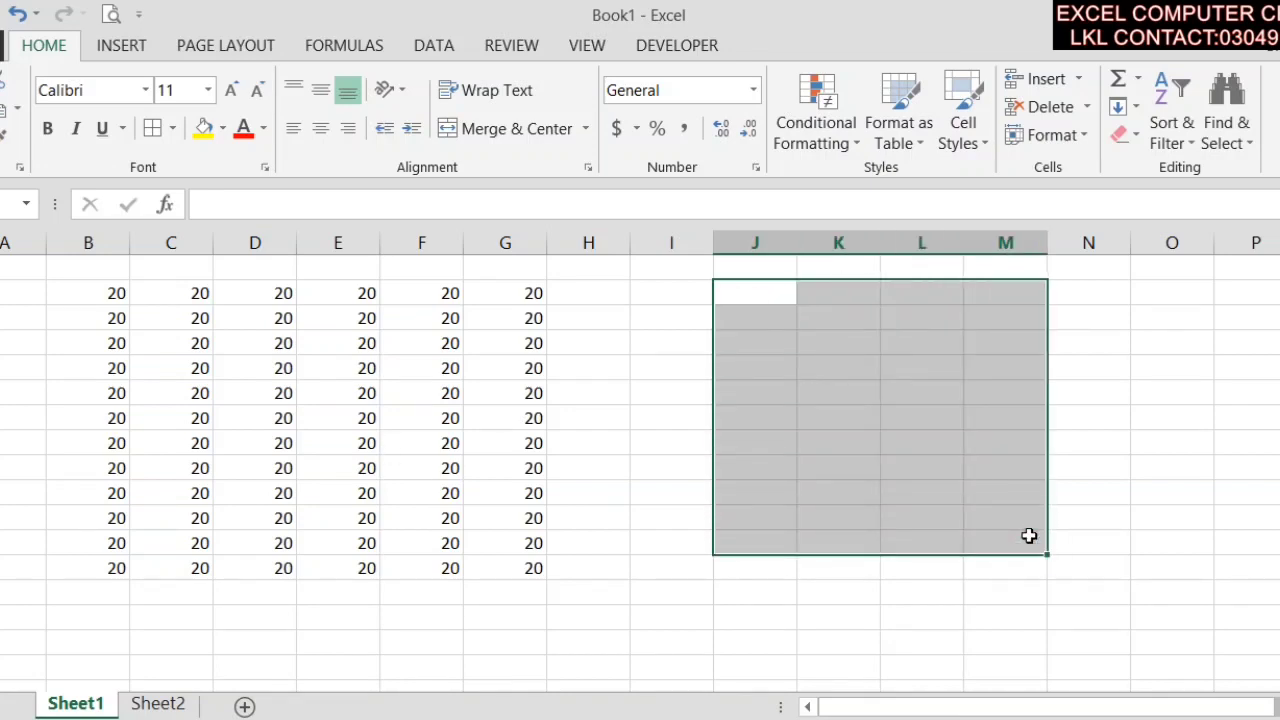
type("=10+10")
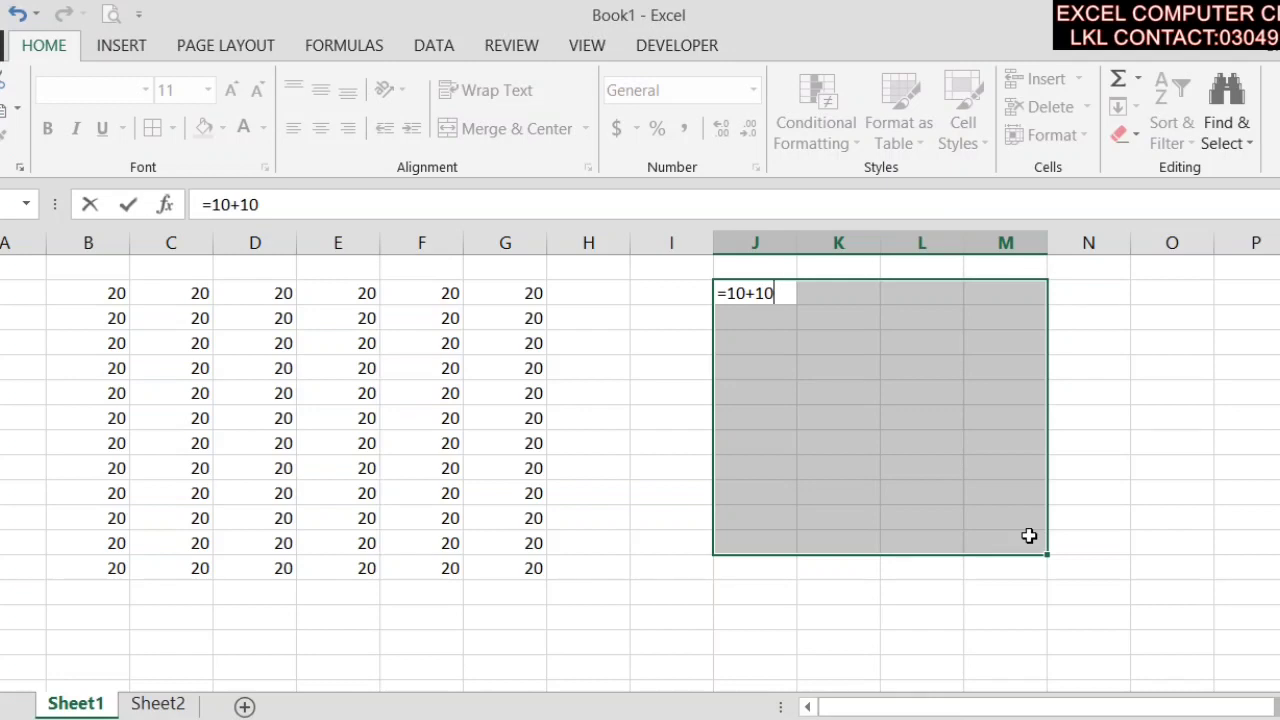
key("ctrl+shift+Return")
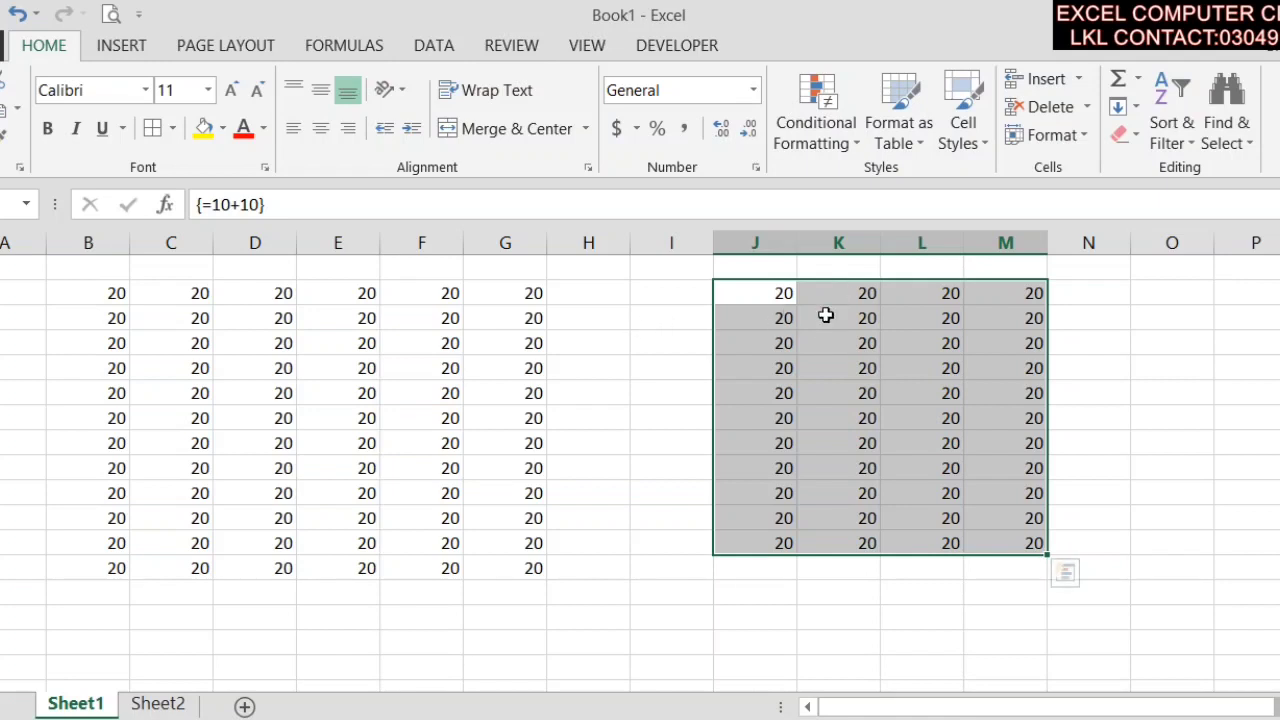
- Compare the contents of a cell in the constant block with those of a cell in the array block
left_click(369, 402)
left_click(1211, 525)
left_click(929, 422)
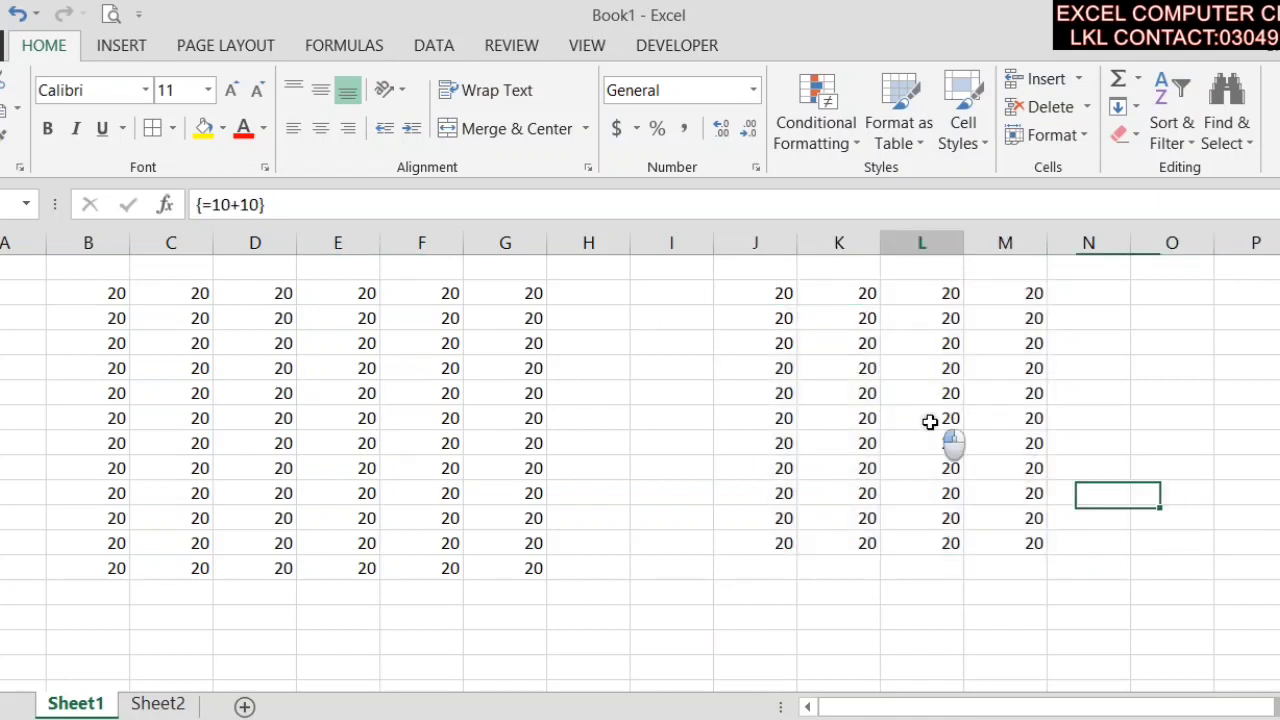
- Use Go To Special to select the current region around a cell in column F of the constant block
left_click(440, 468)
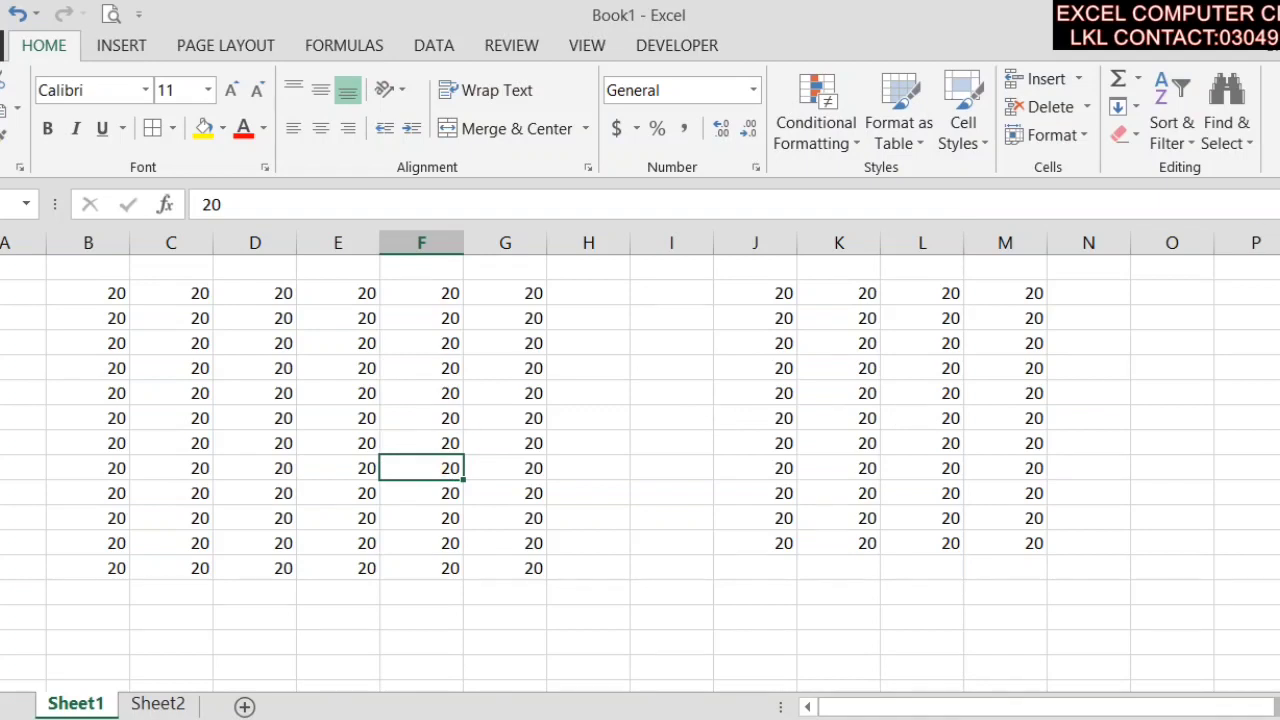
left_click(1222, 132)
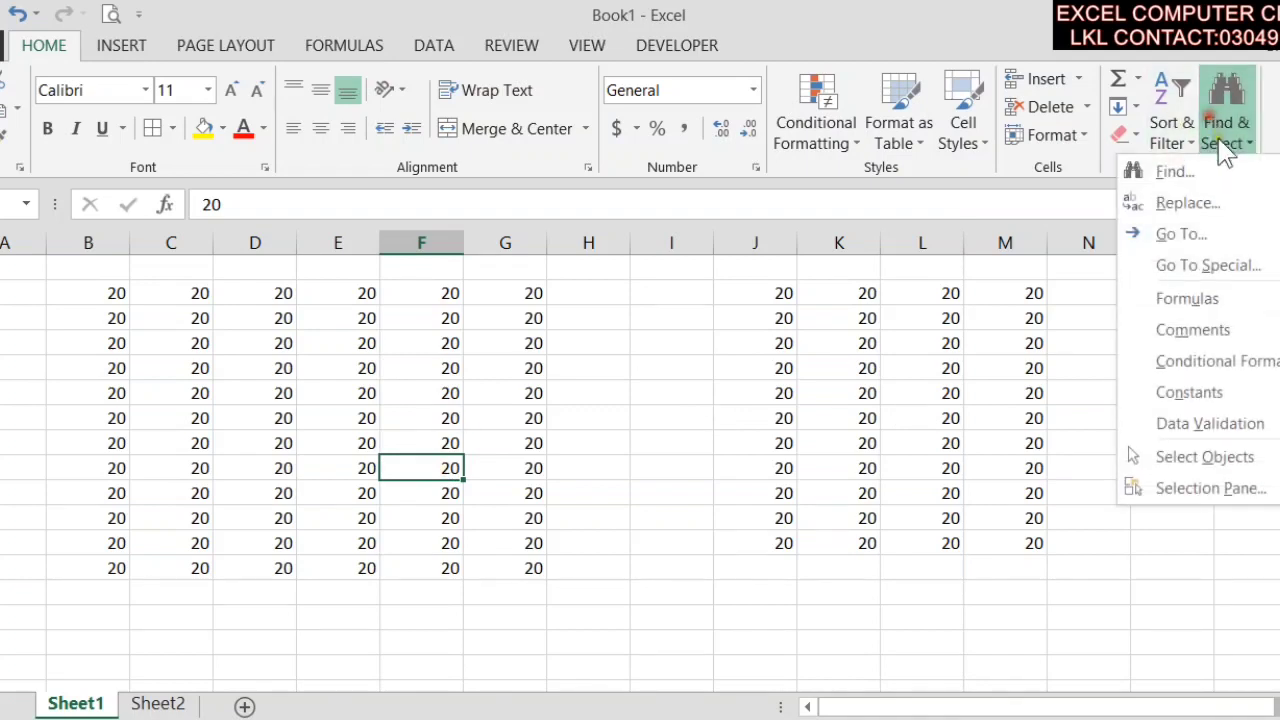
left_click(1215, 266)
left_click(980, 378)
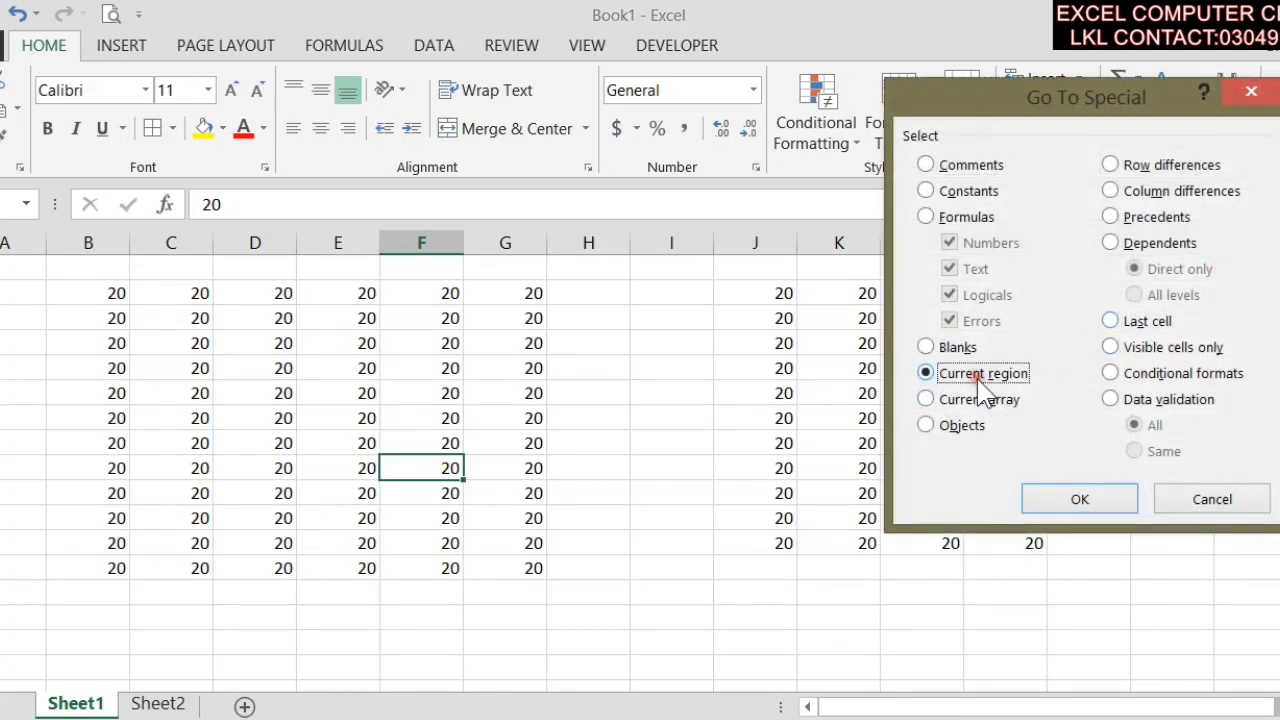
left_click(1076, 494)
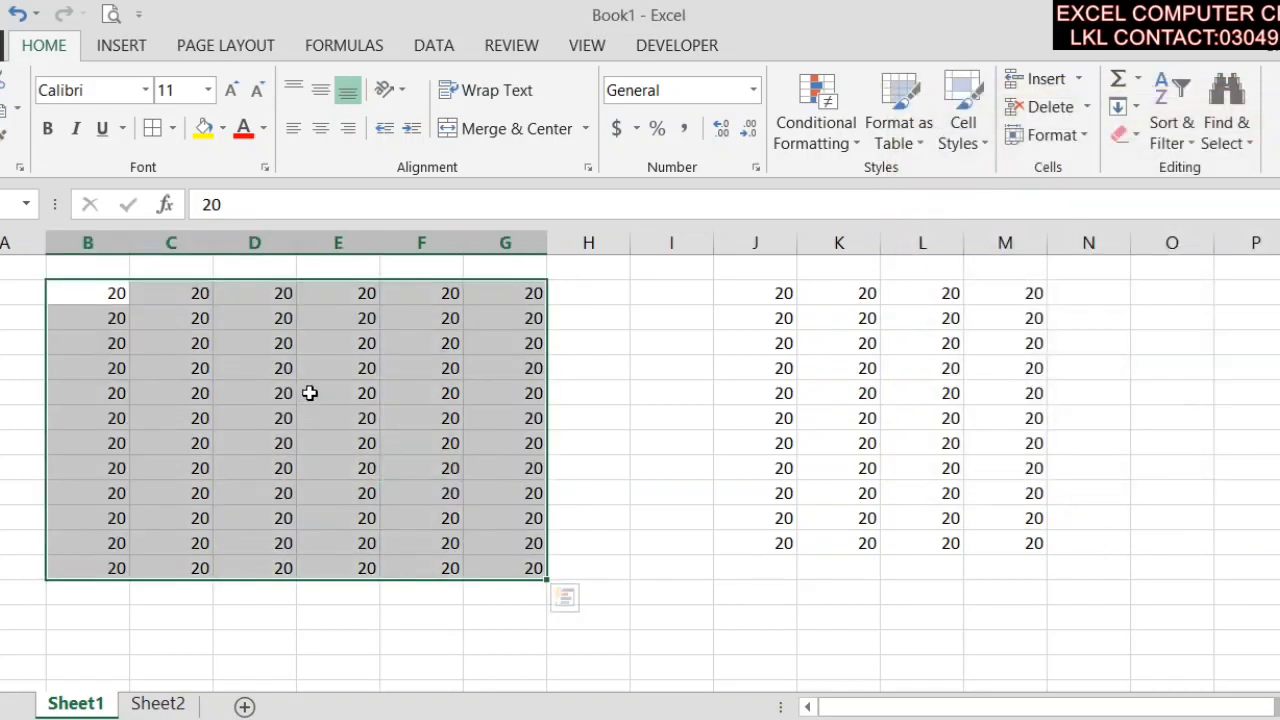
- Use Go To Special to select the current array from a cell in column L of the array block
left_click(884, 420)
left_click(1226, 140)
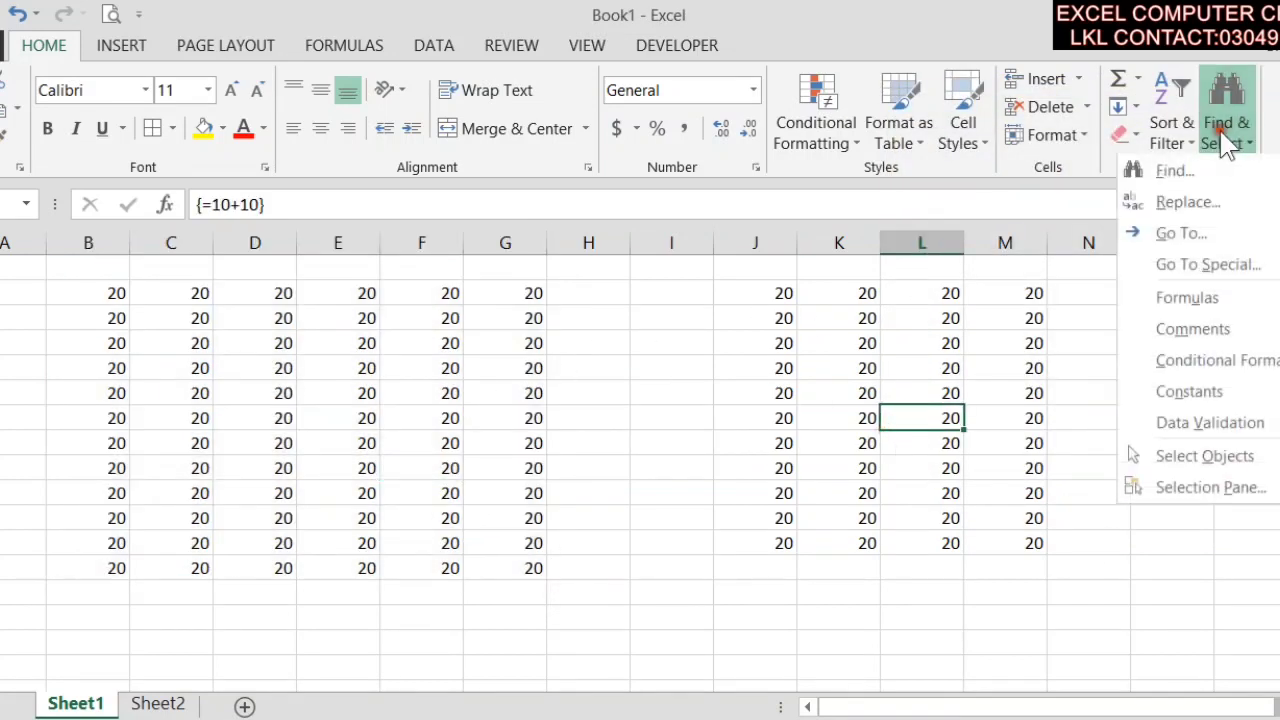
left_click(1228, 265)
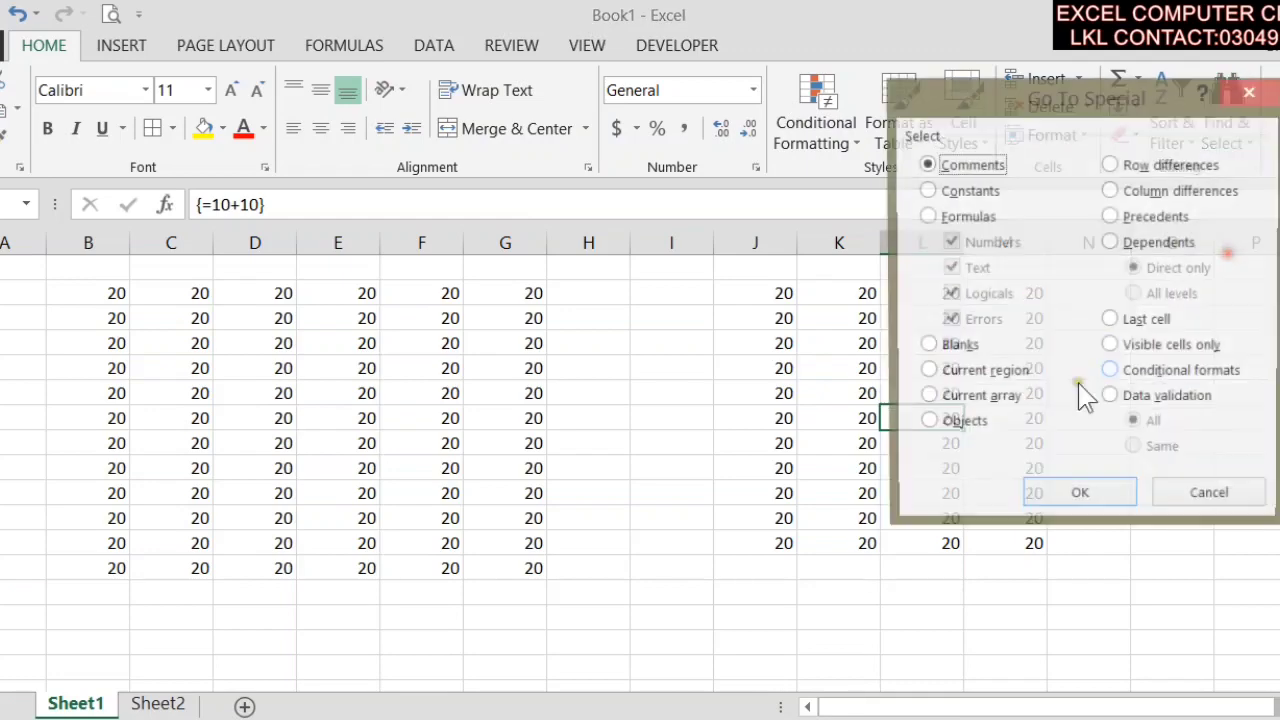
left_click(998, 402)
left_click(1060, 498)
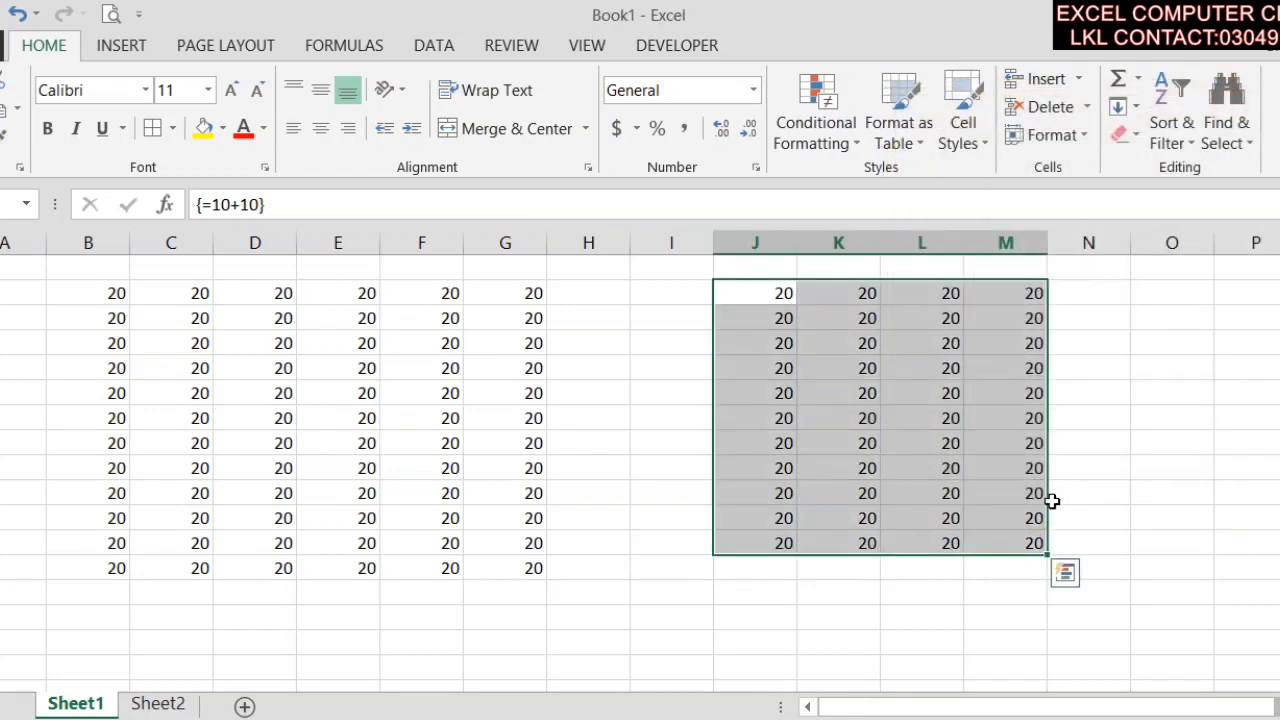
- Try to select a current array with Go To Special from a cell in column F of the constant block
left_click(417, 414)
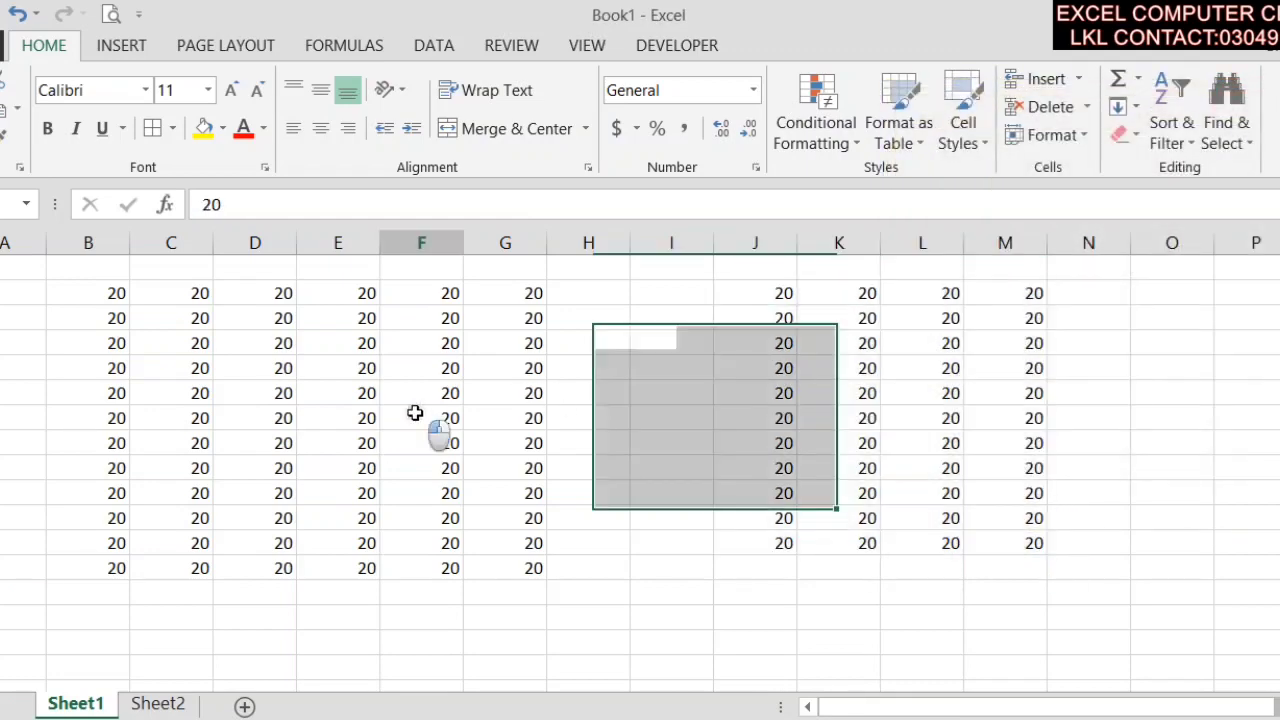
left_click(1215, 143)
left_click(1208, 263)
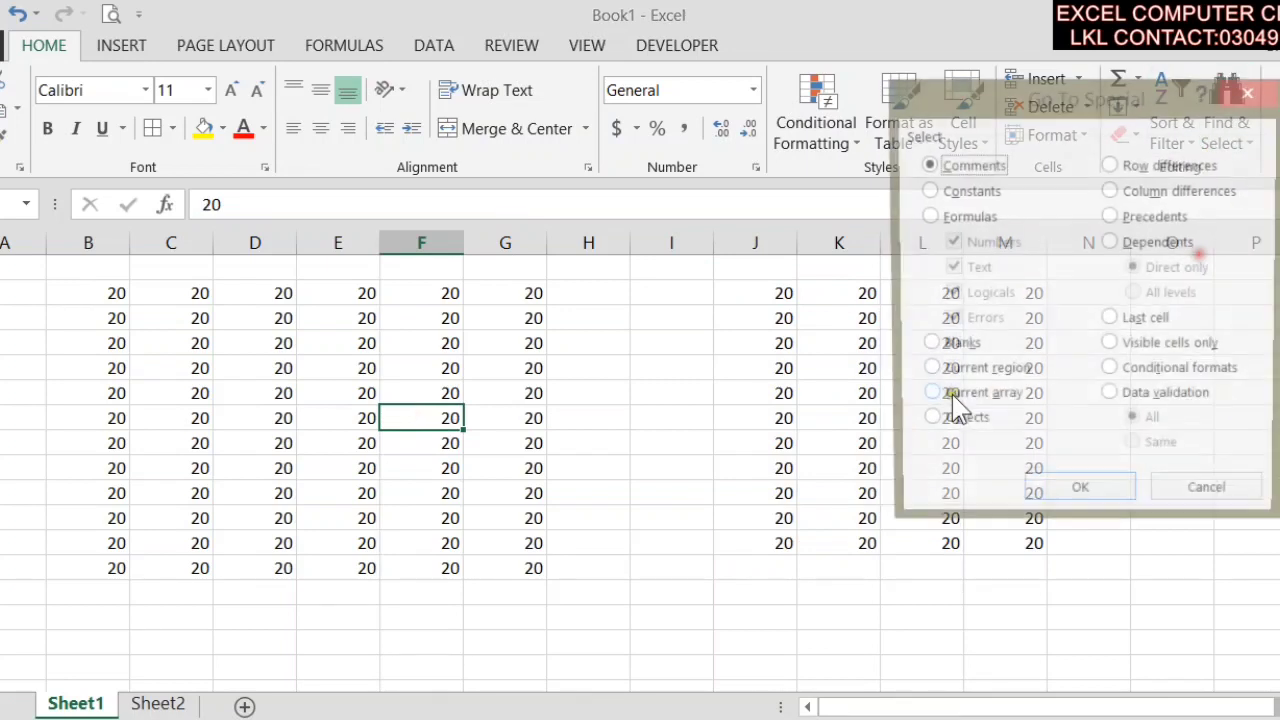
left_click(960, 374)
left_click(958, 399)
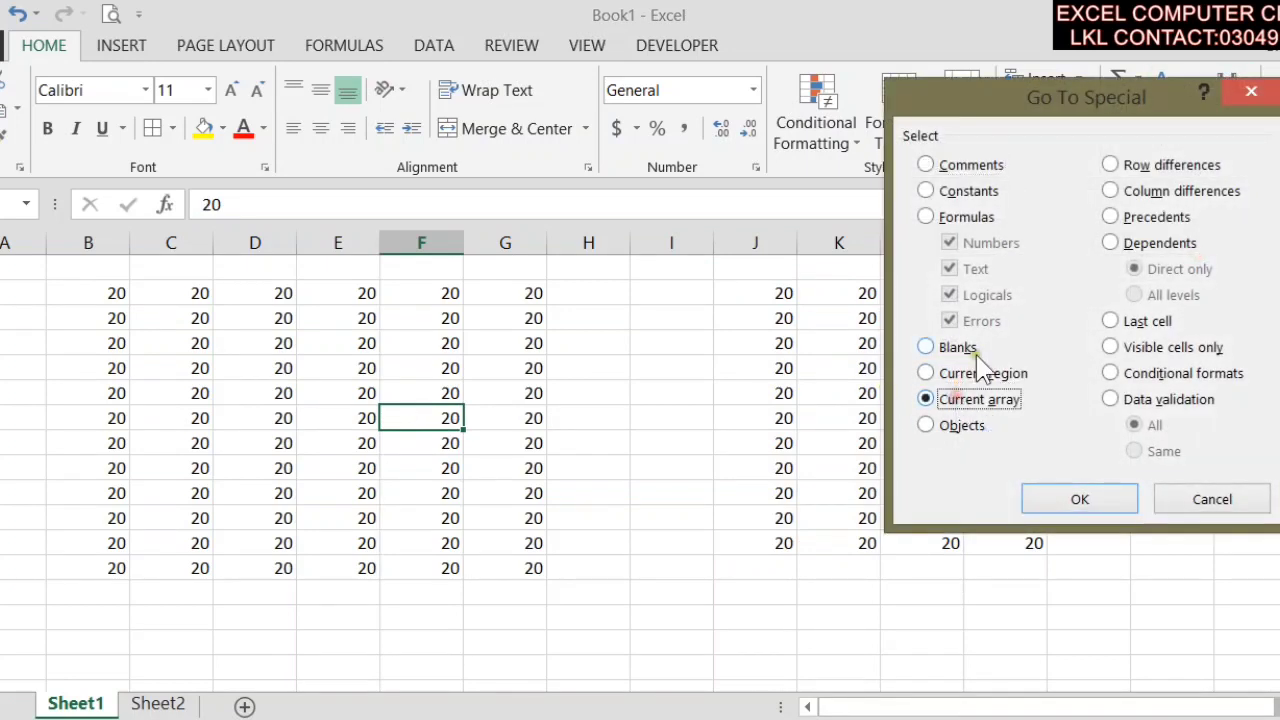
left_click(1079, 499)
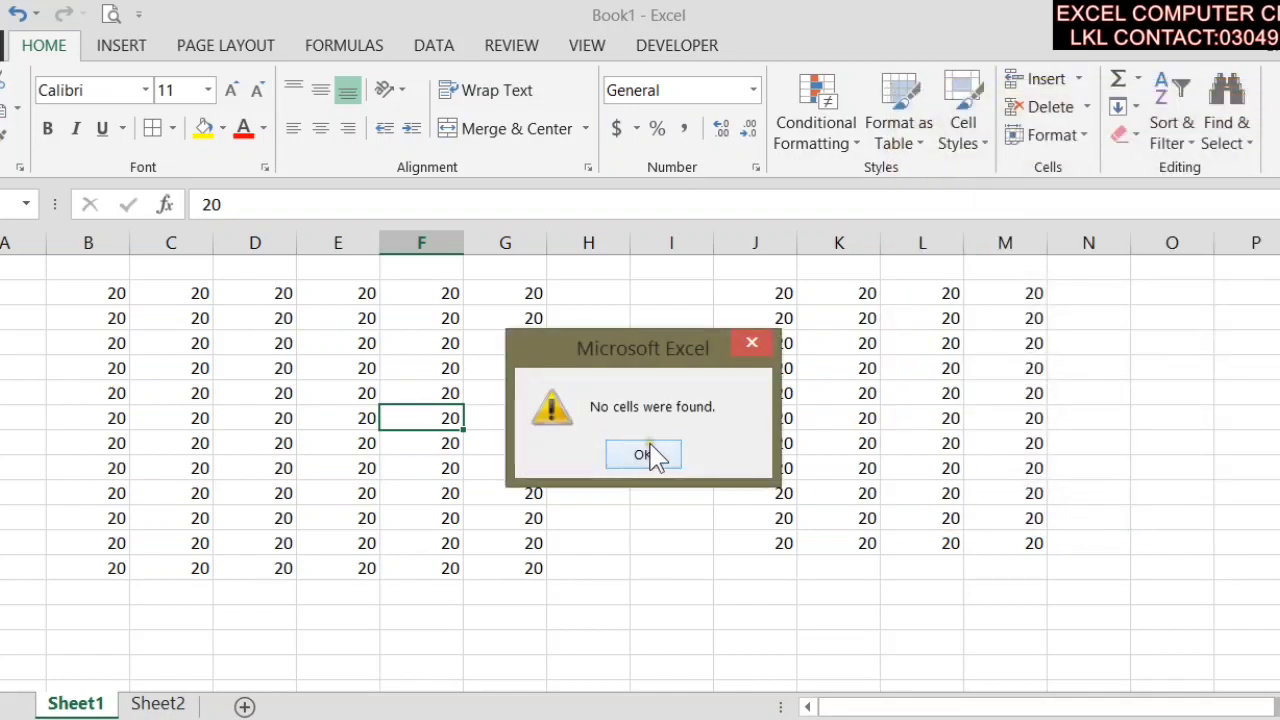
left_click(650, 453)
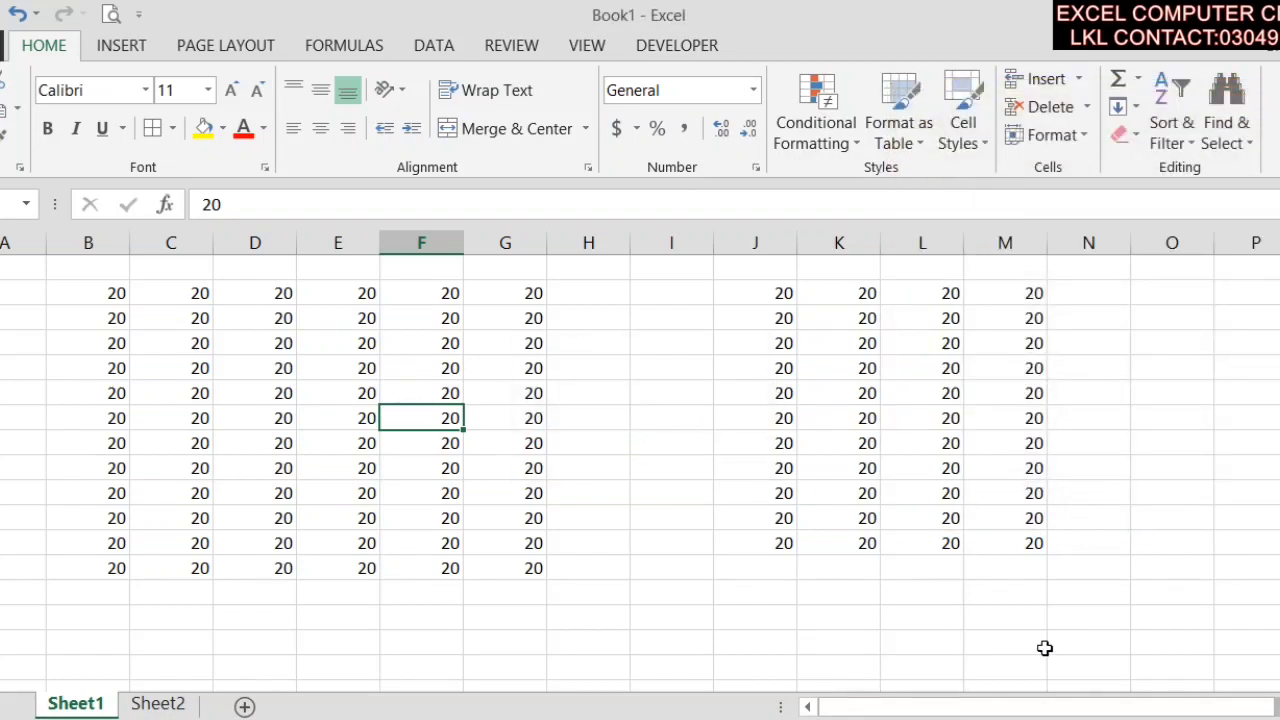
- Clear both blocks of 20s across columns A to O and select an empty cell in column E
left_click_drag(1134, 573, 4, 240)
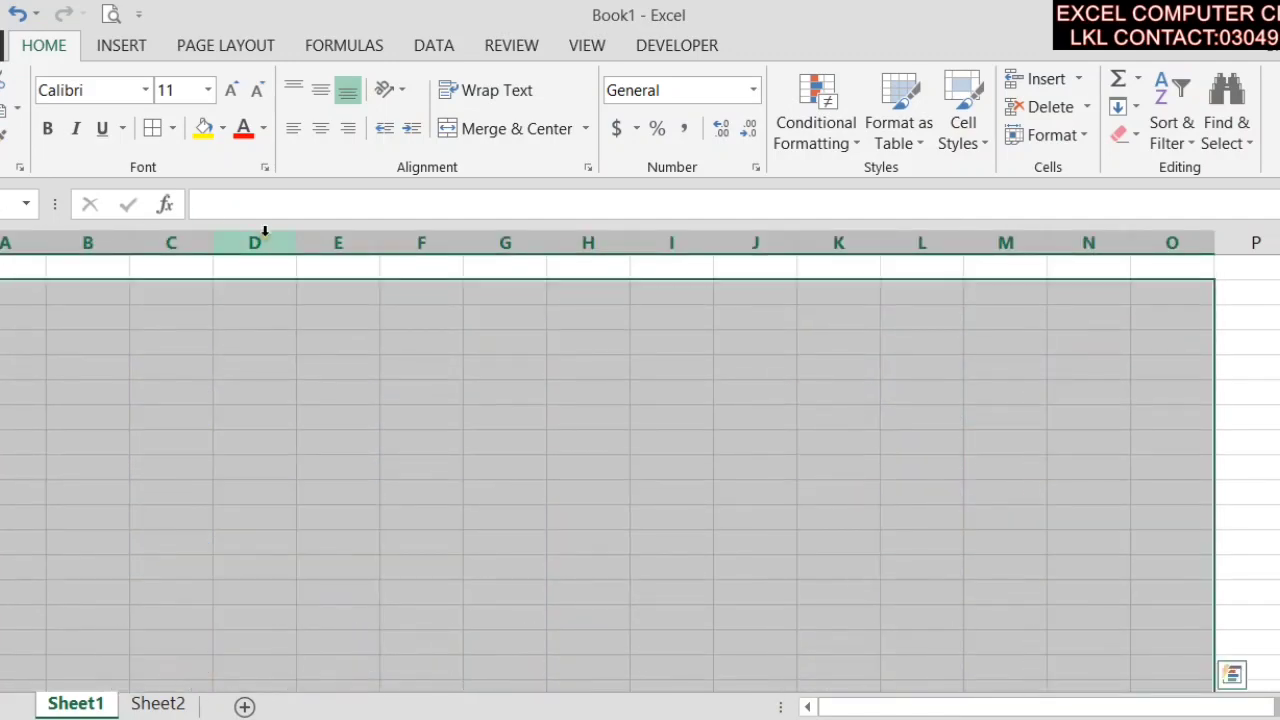
left_click(356, 324)
left_click(1226, 120)
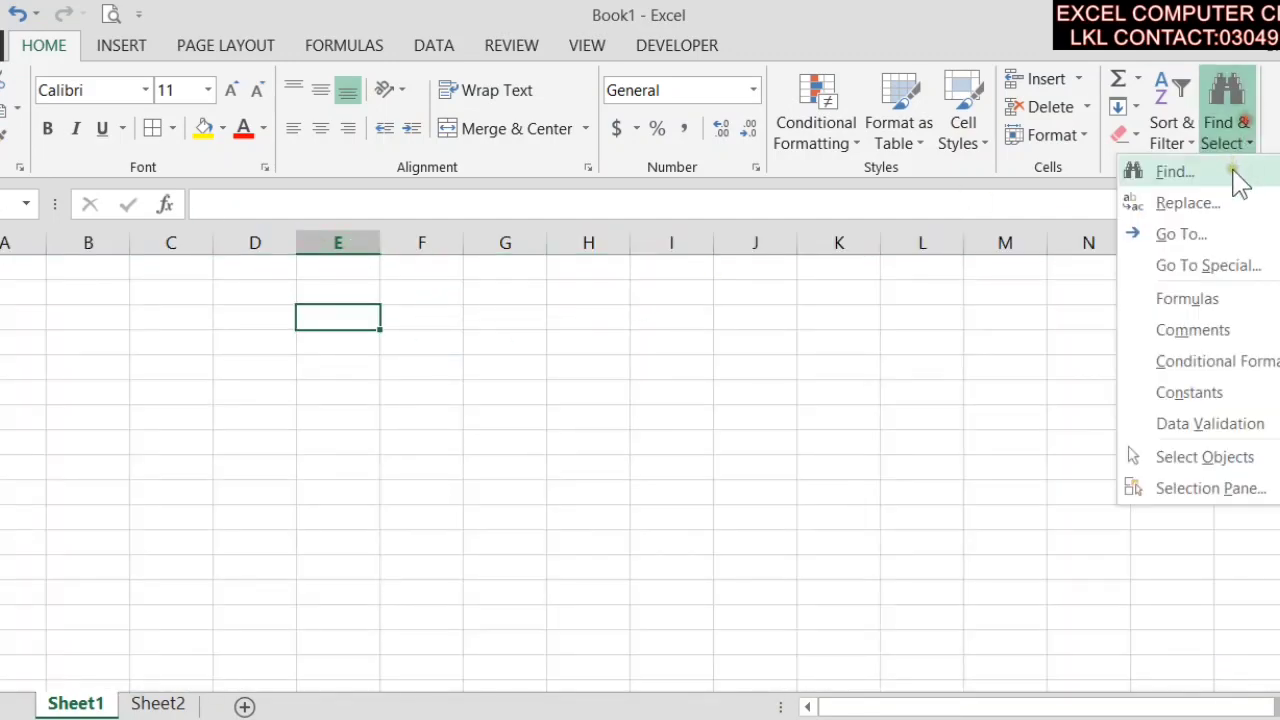
left_click(1210, 262)
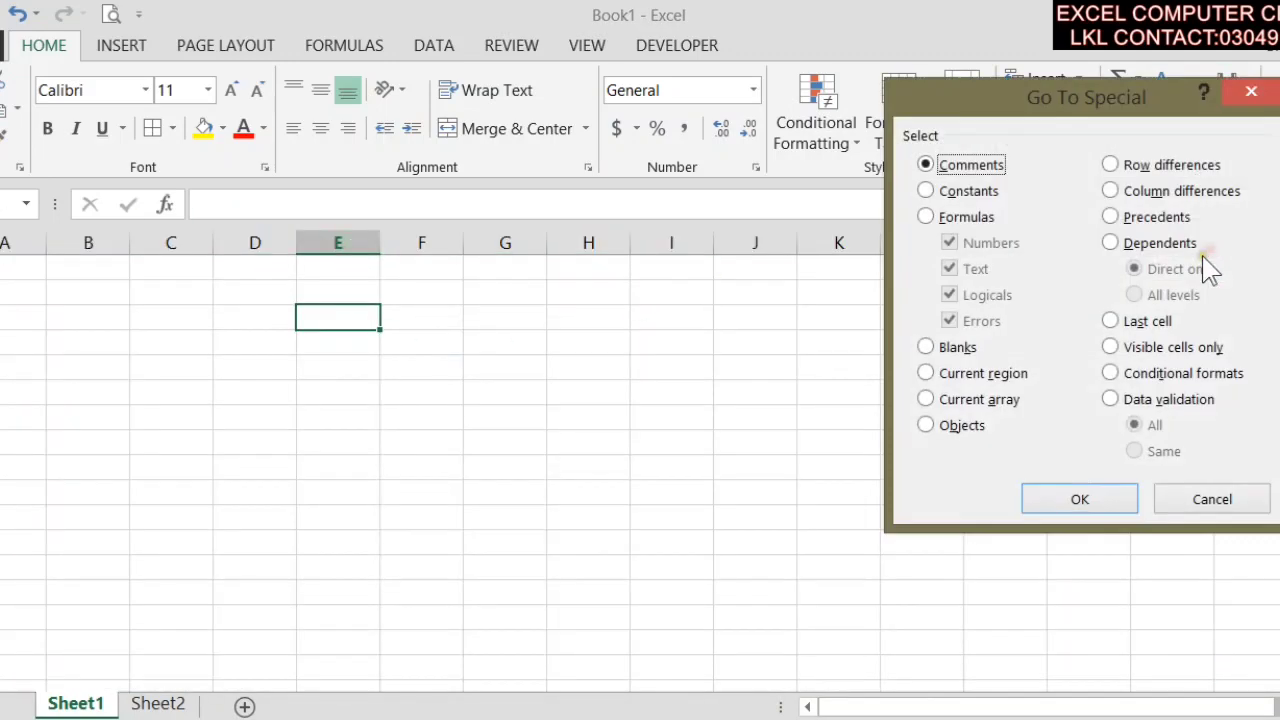
left_click(1176, 503)
- Insert a new Bitmap Image object at an empty cell in column G
left_click(480, 388)
left_click(138, 48)
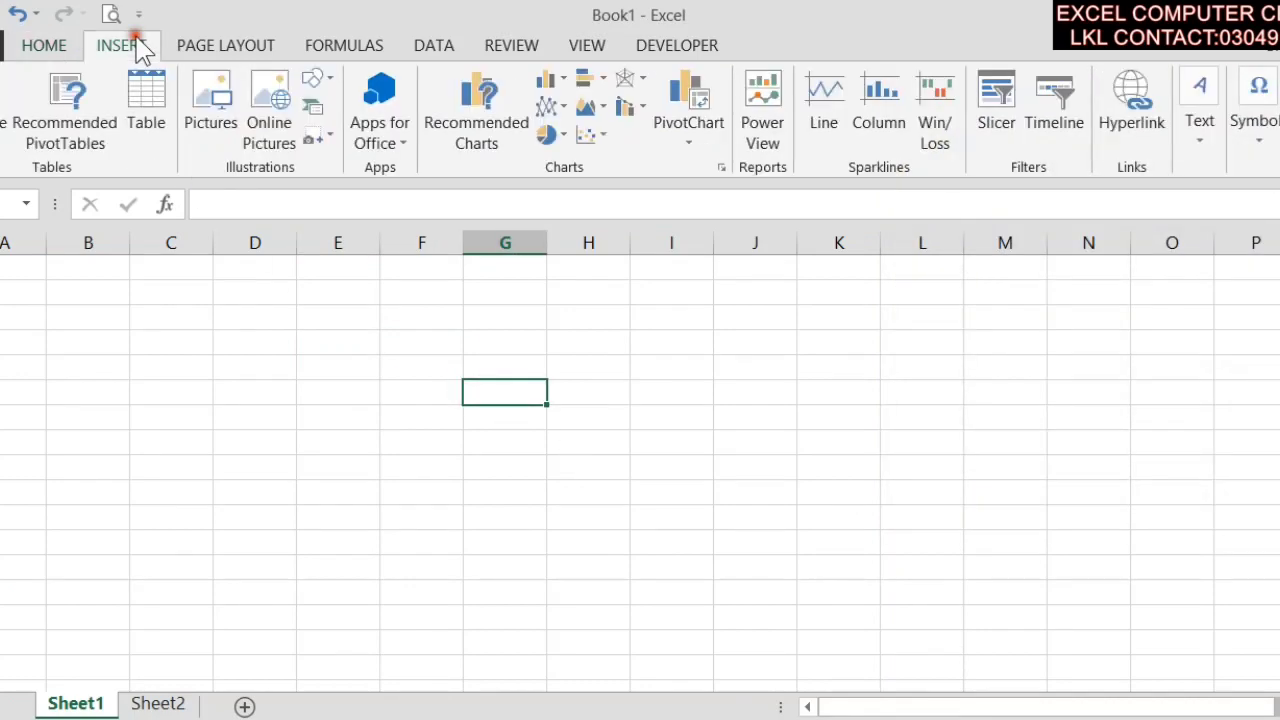
left_click(315, 80)
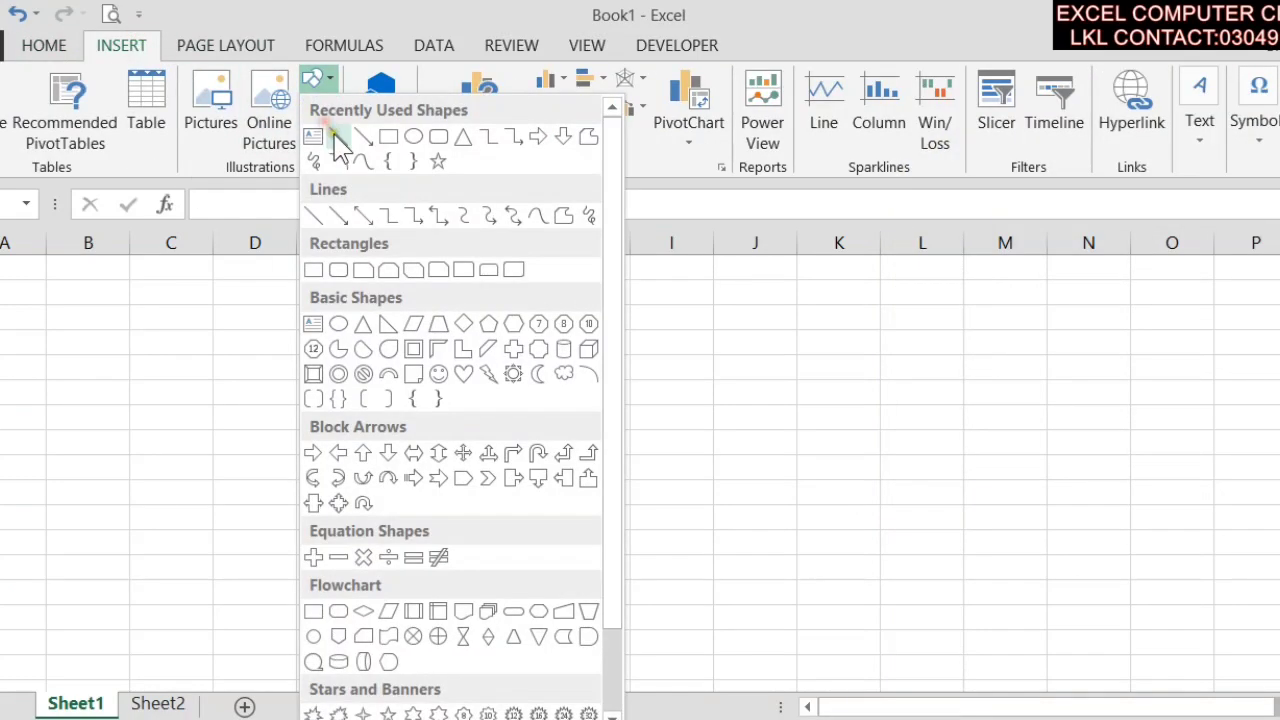
left_click(780, 303)
left_click(1207, 128)
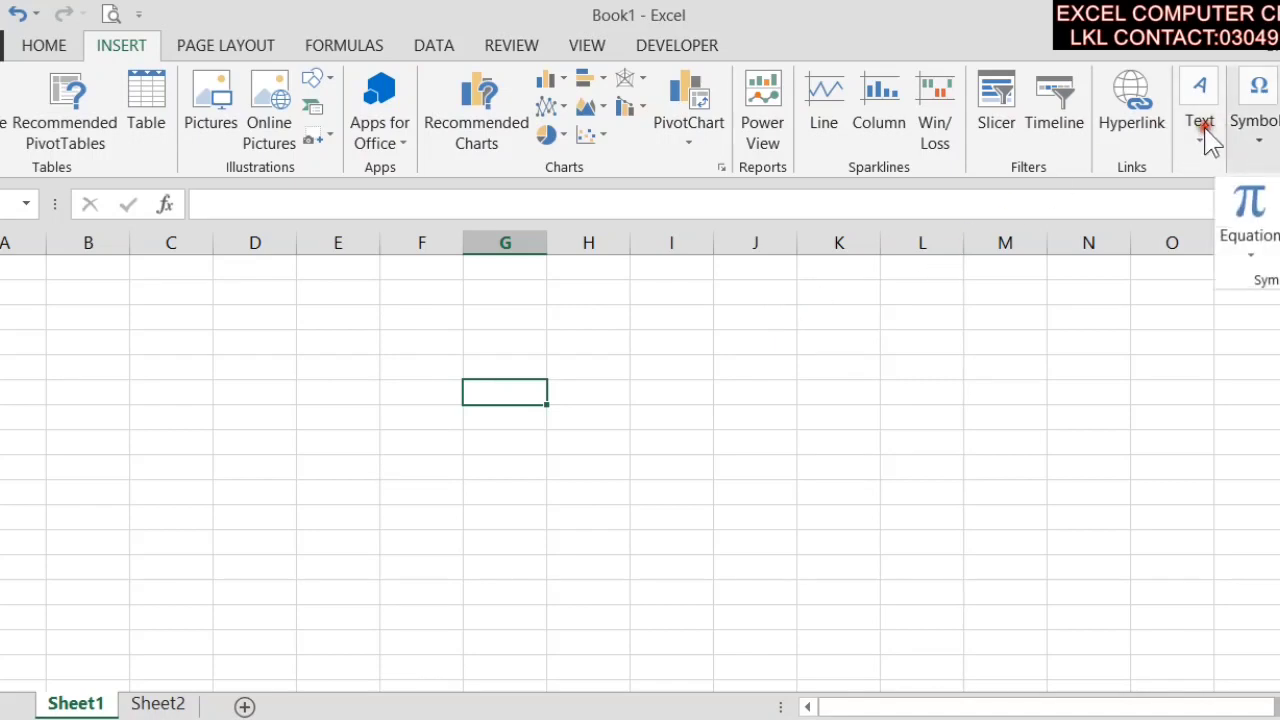
left_click(1205, 132)
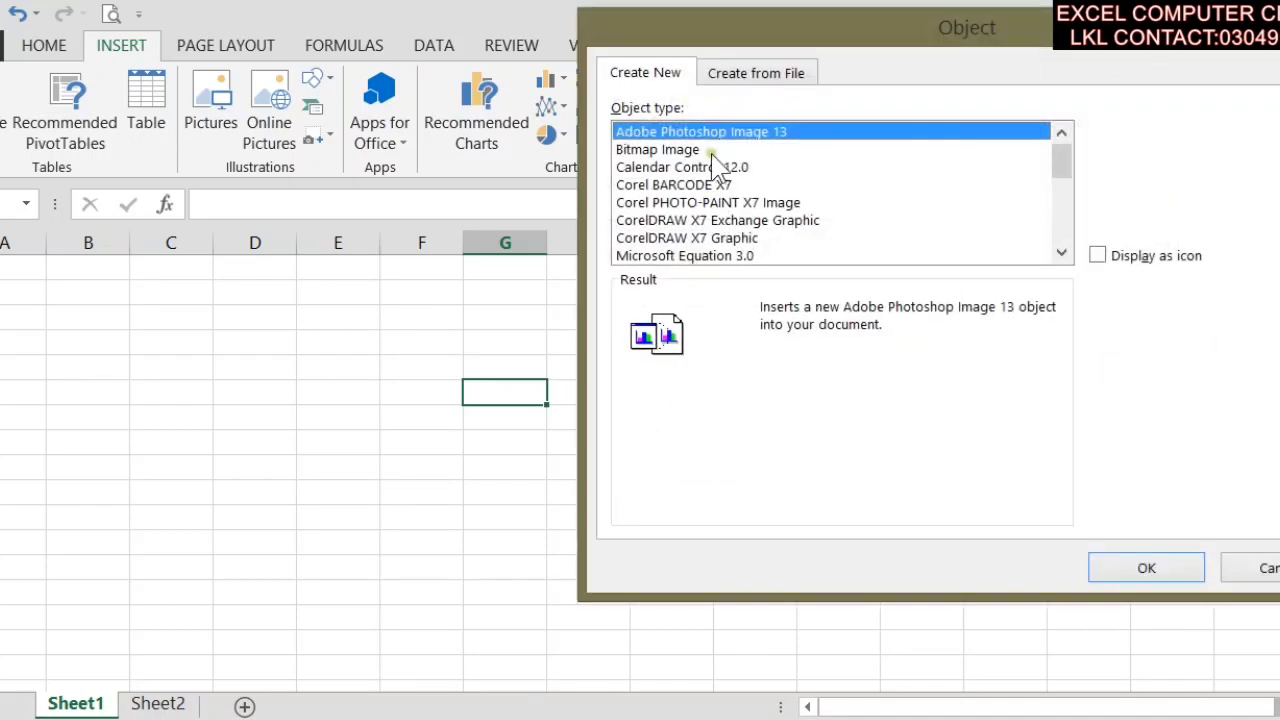
left_click(710, 151)
left_click(1101, 563)
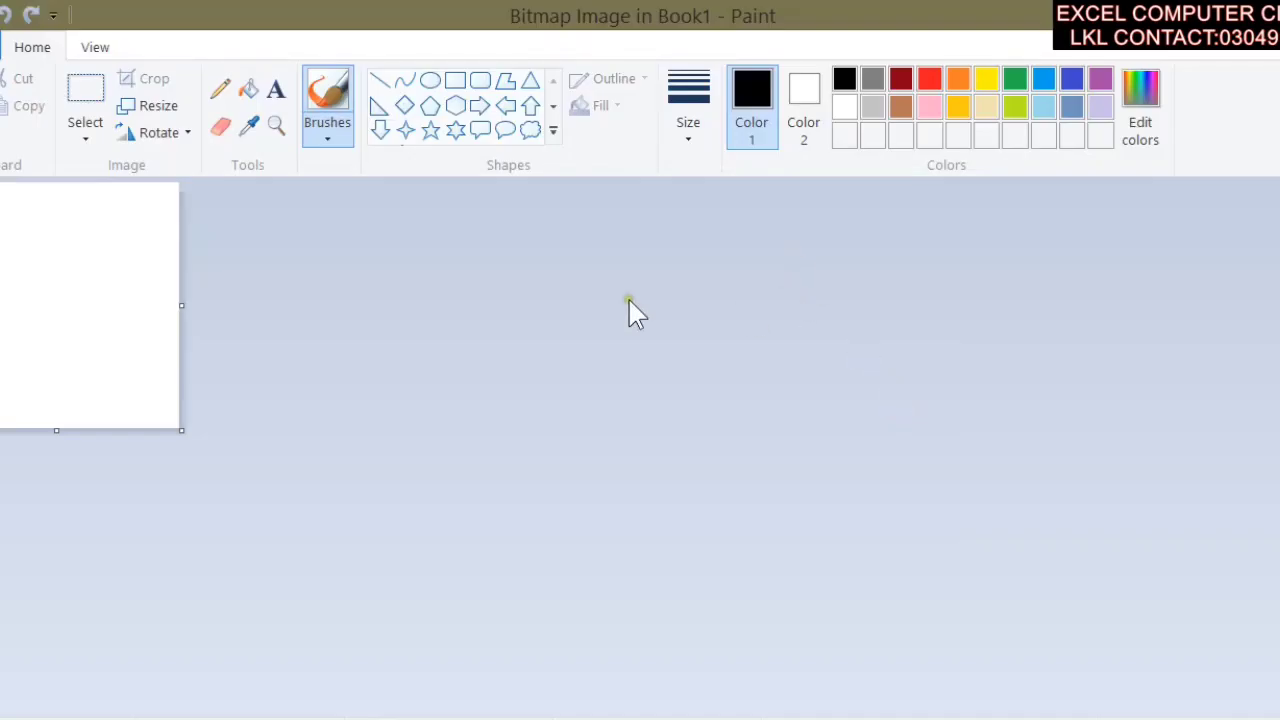
- Draw a blue rectangle outline in the embedded bitmap in Paint, return to the Excel worksheet and dismiss the break reminder
left_click(455, 80)
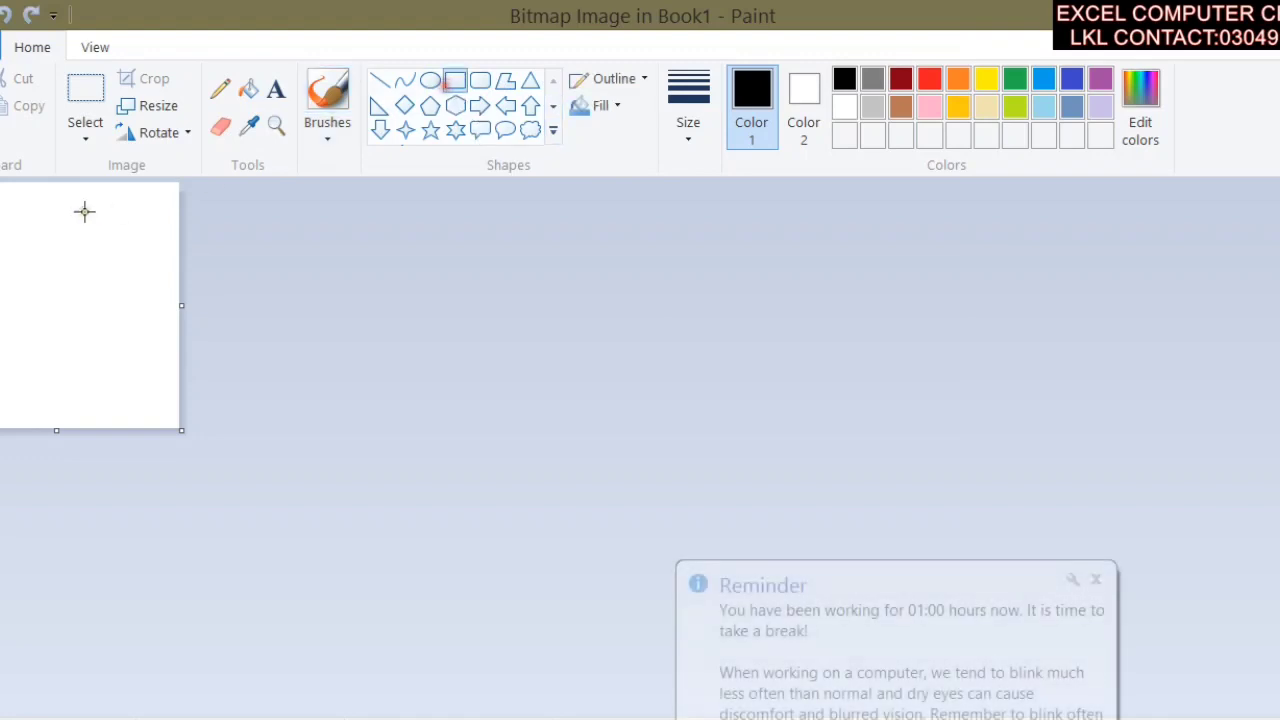
left_click_drag(2, 232, 124, 377)
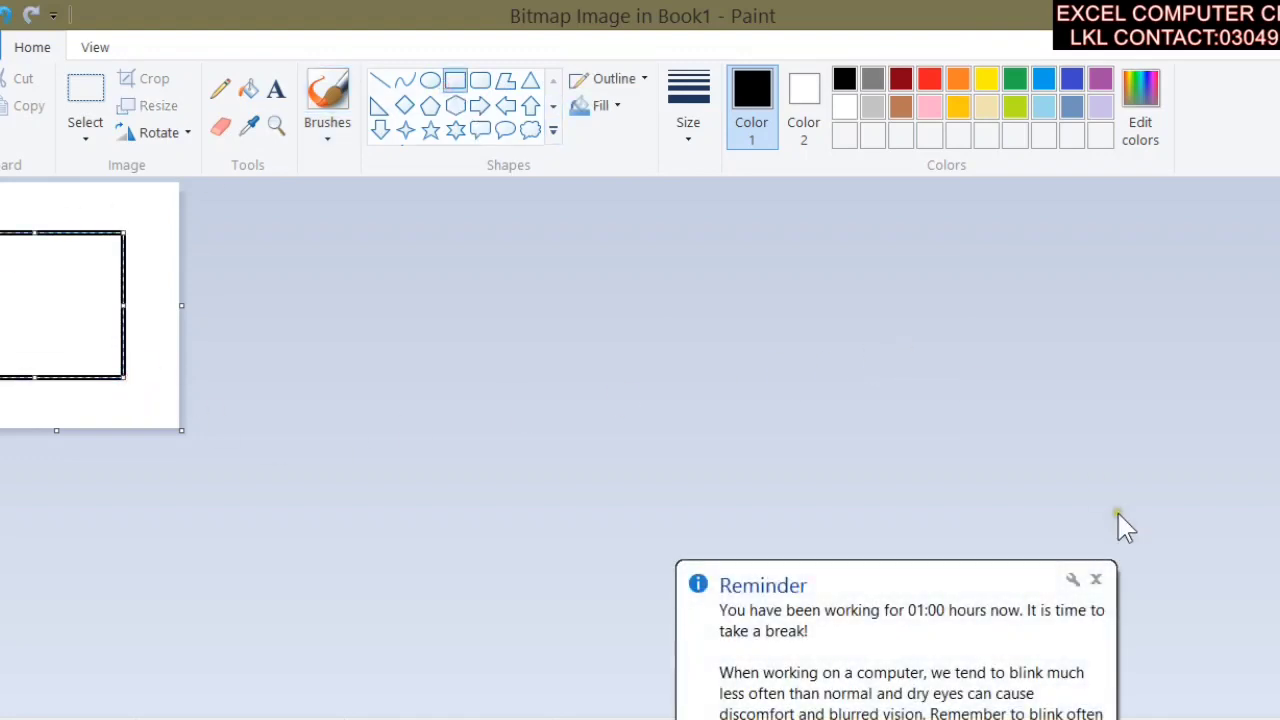
left_click(1043, 79)
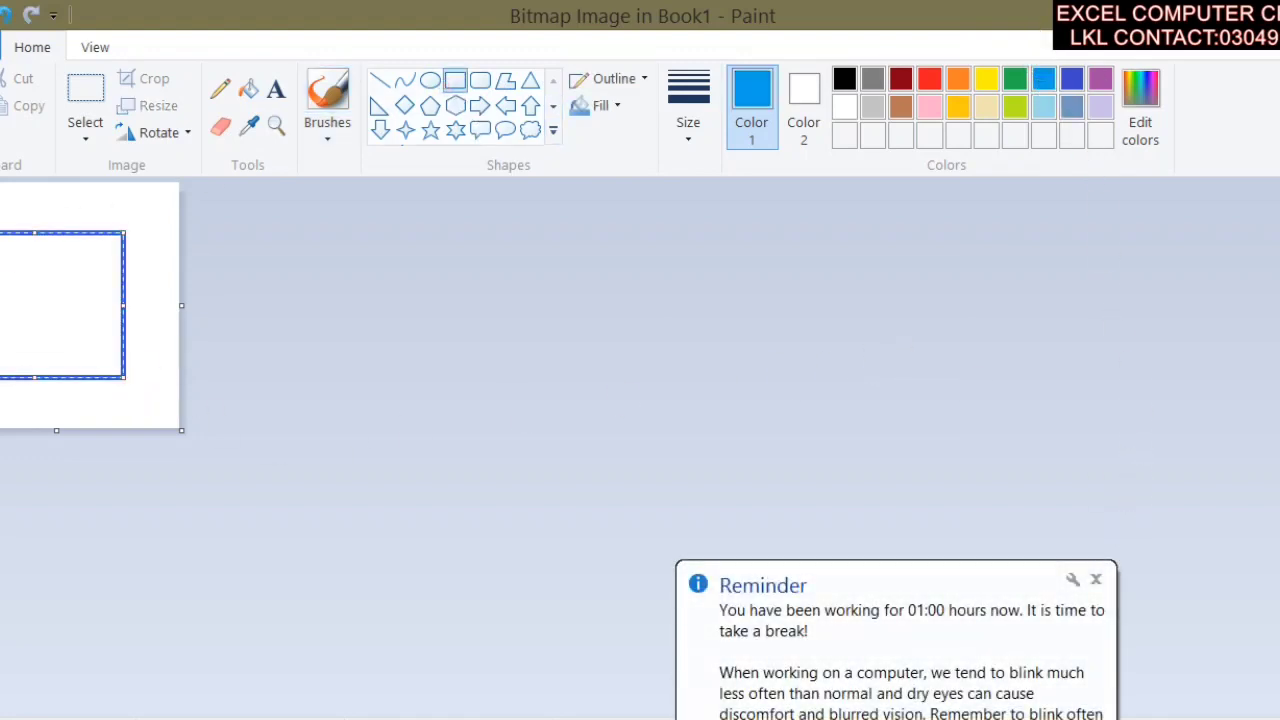
left_click(1120, 534)
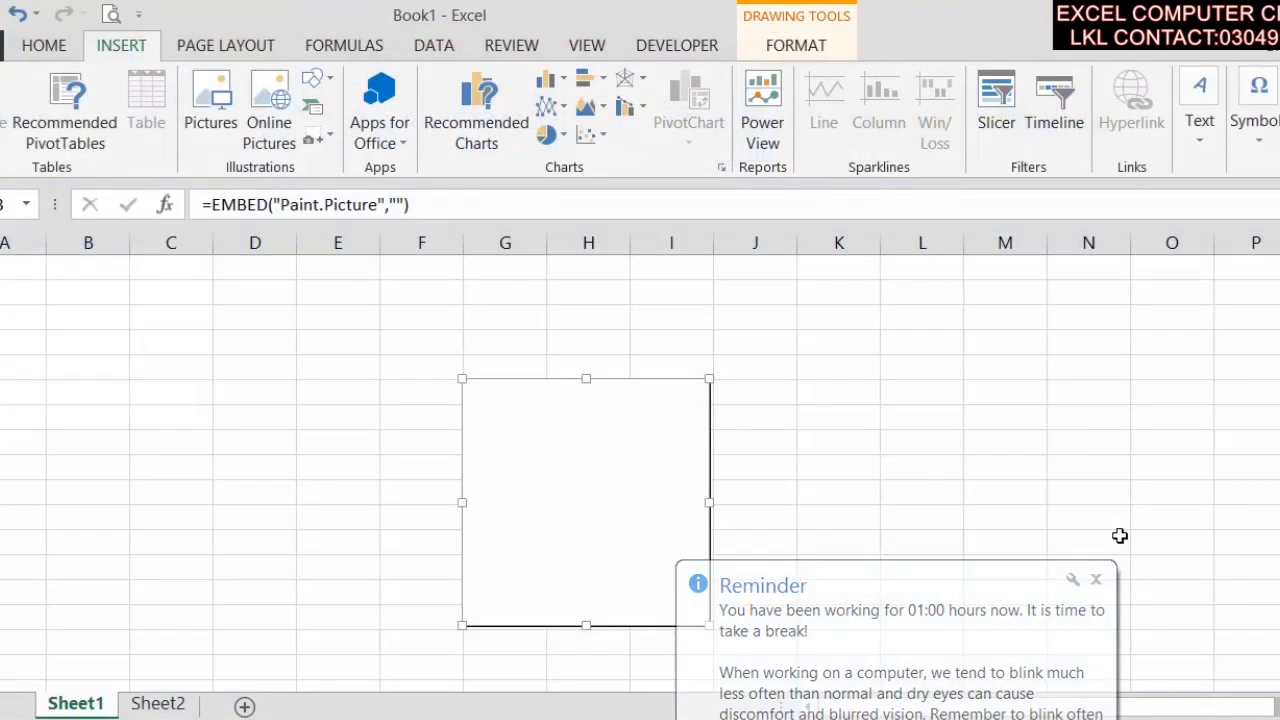
left_click(1096, 579)
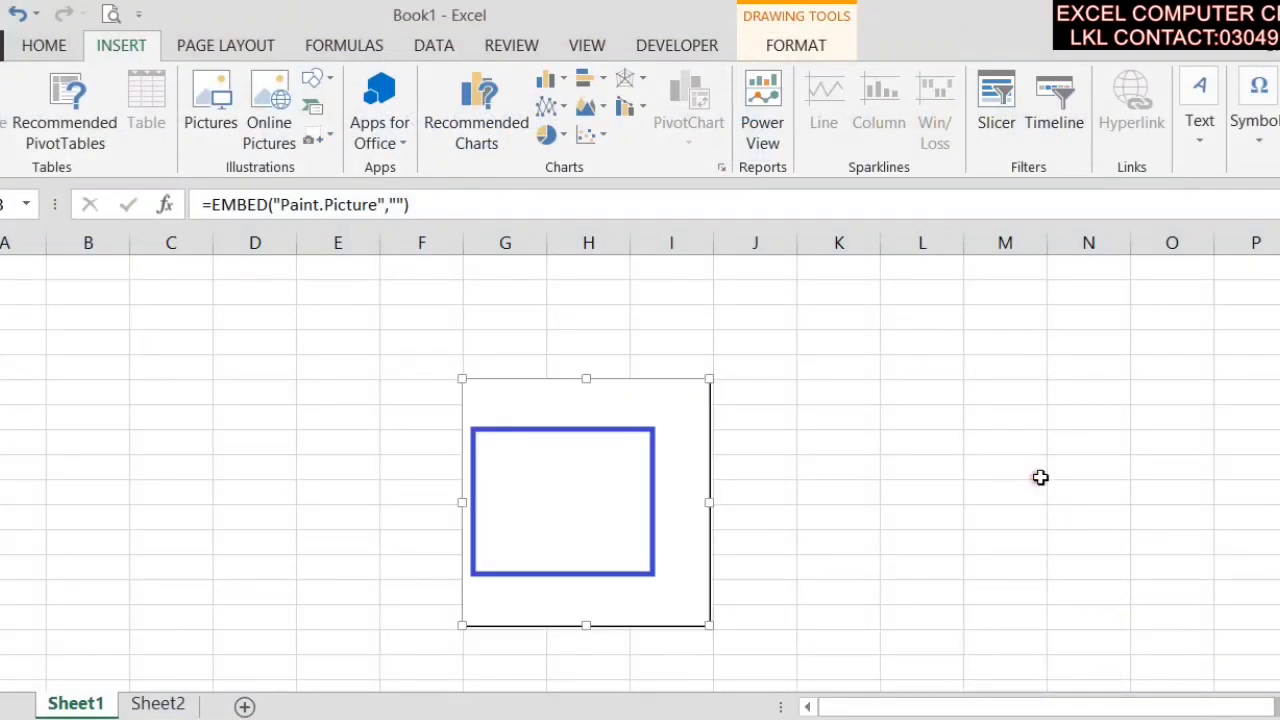
- Deselect the embedded picture, select all objects with Go To Special, and return to an empty cell in column B
left_click(1080, 392)
left_click(1250, 293)
left_click(1258, 114)
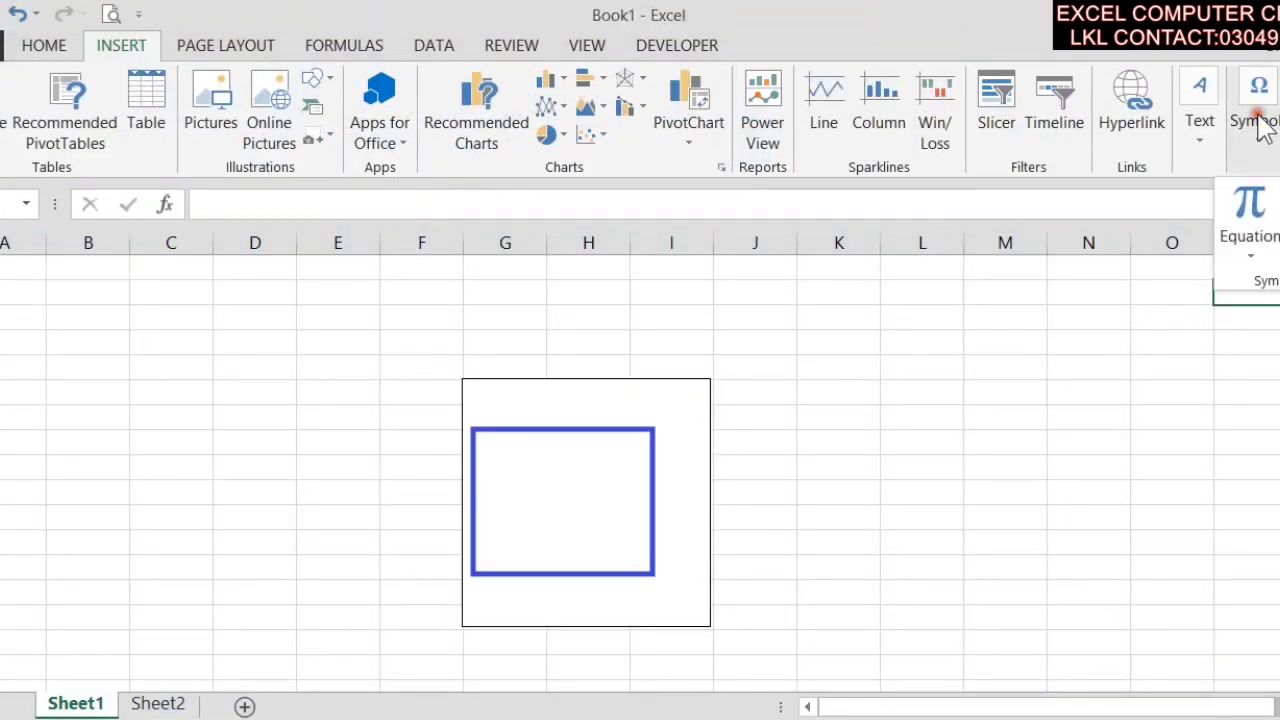
left_click(58, 55)
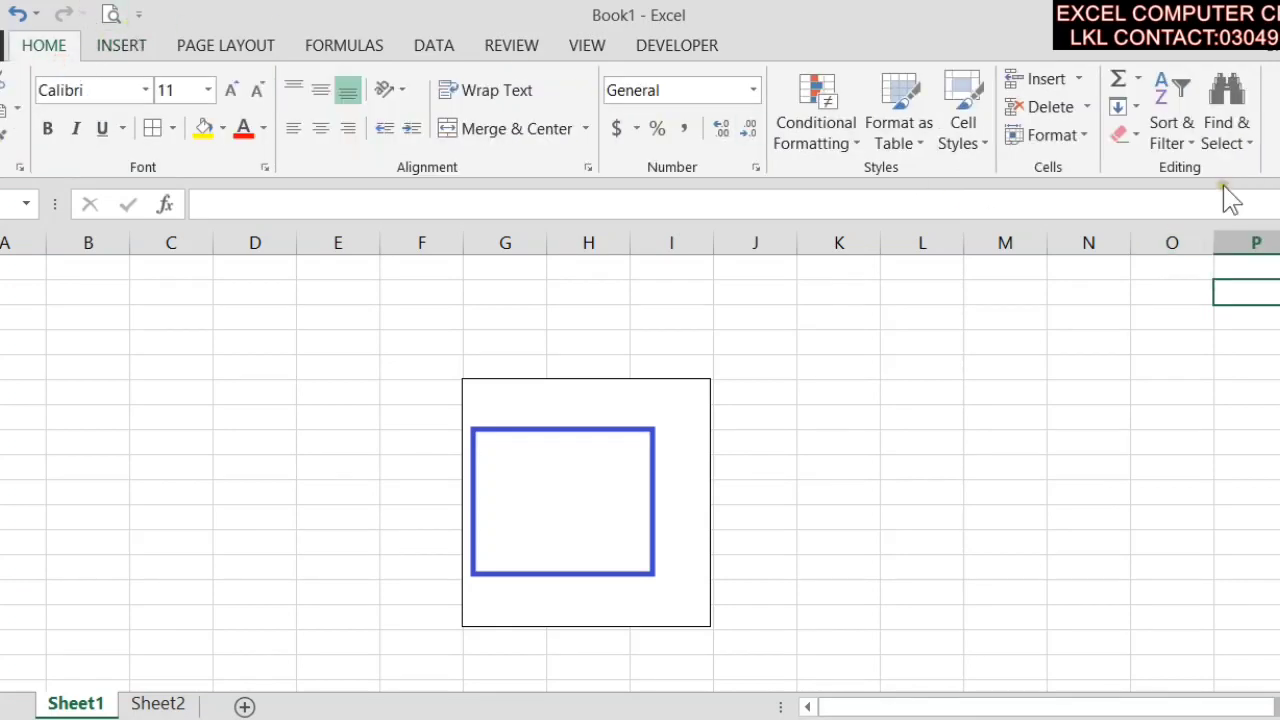
left_click(1230, 135)
left_click(1200, 266)
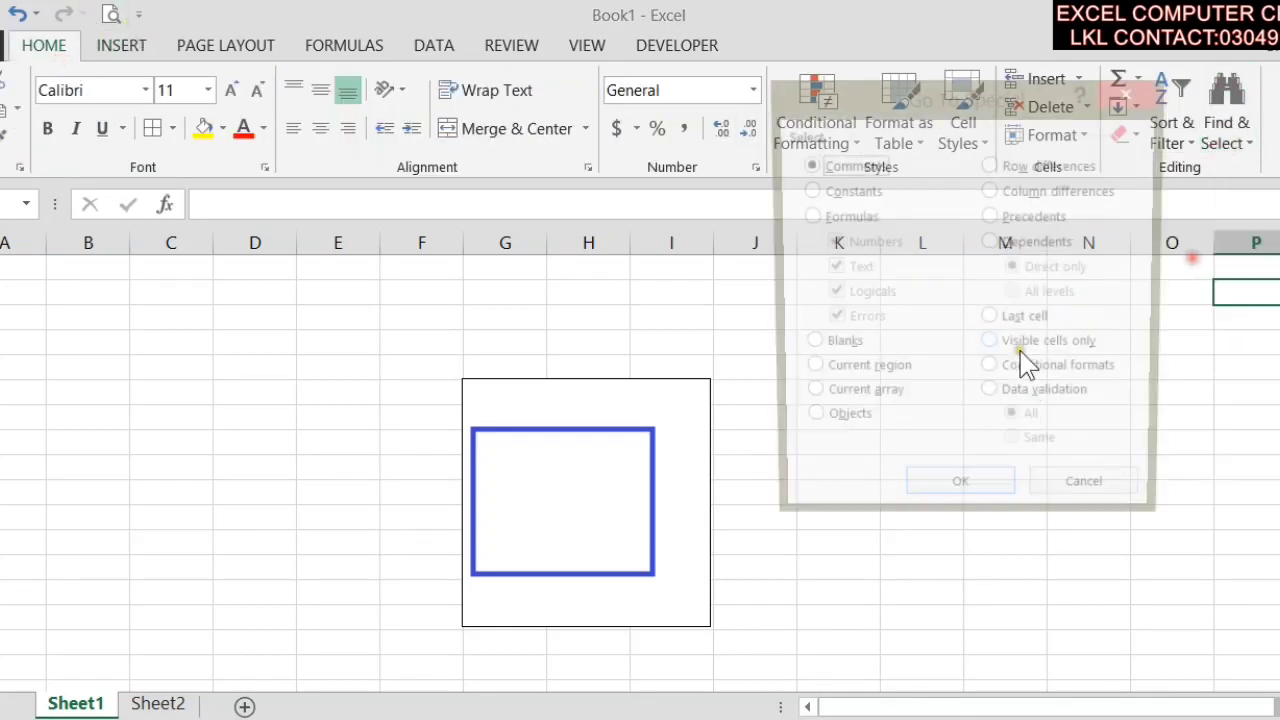
left_click(843, 427)
left_click(960, 499)
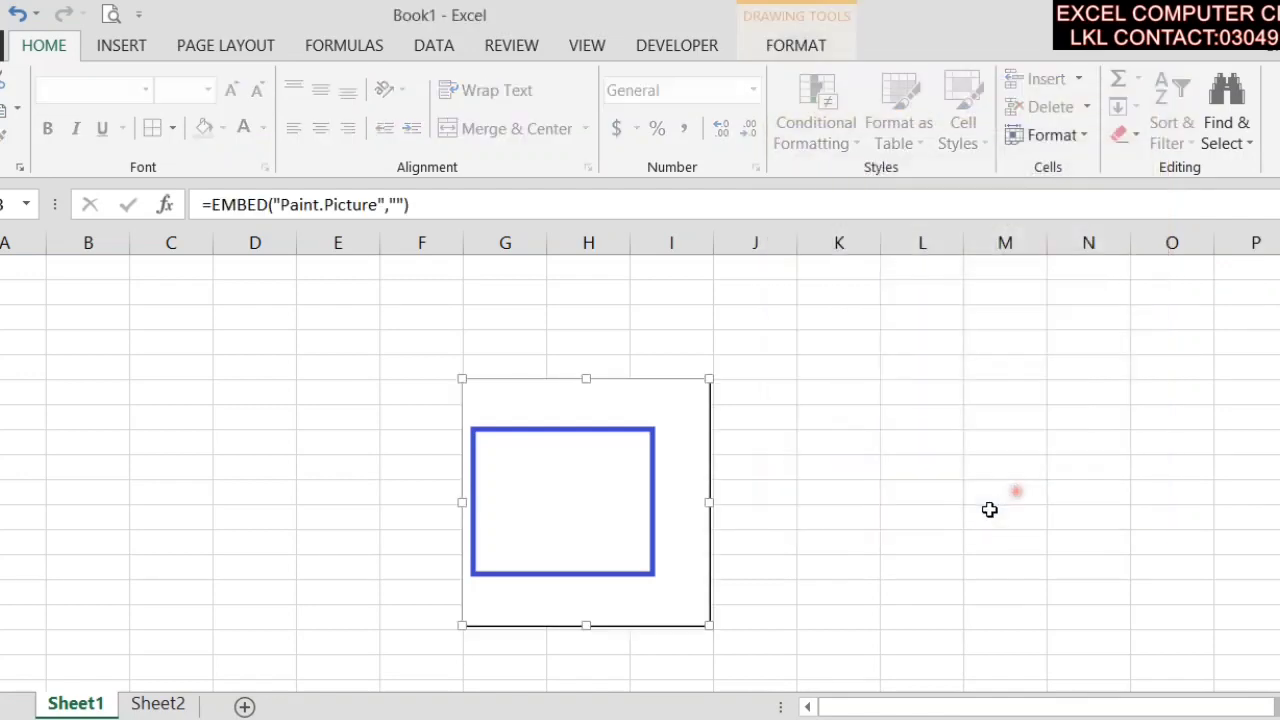
left_click(69, 451)
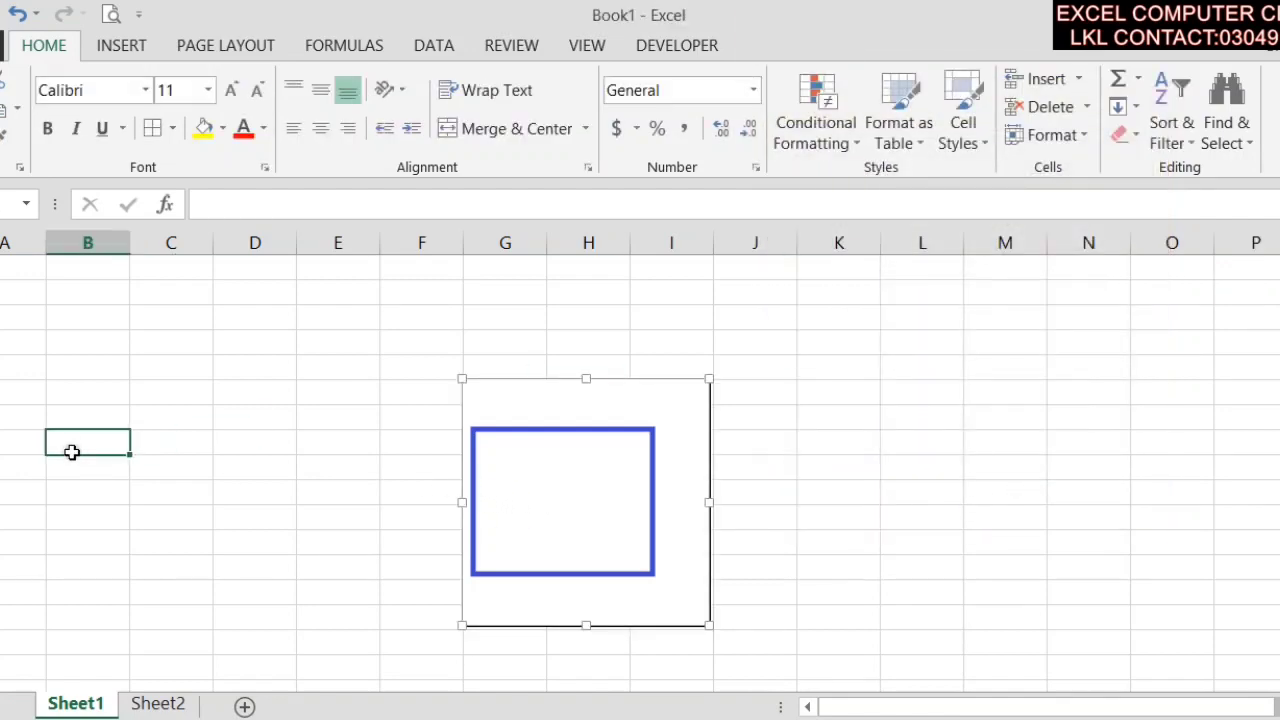
left_click(1230, 140)
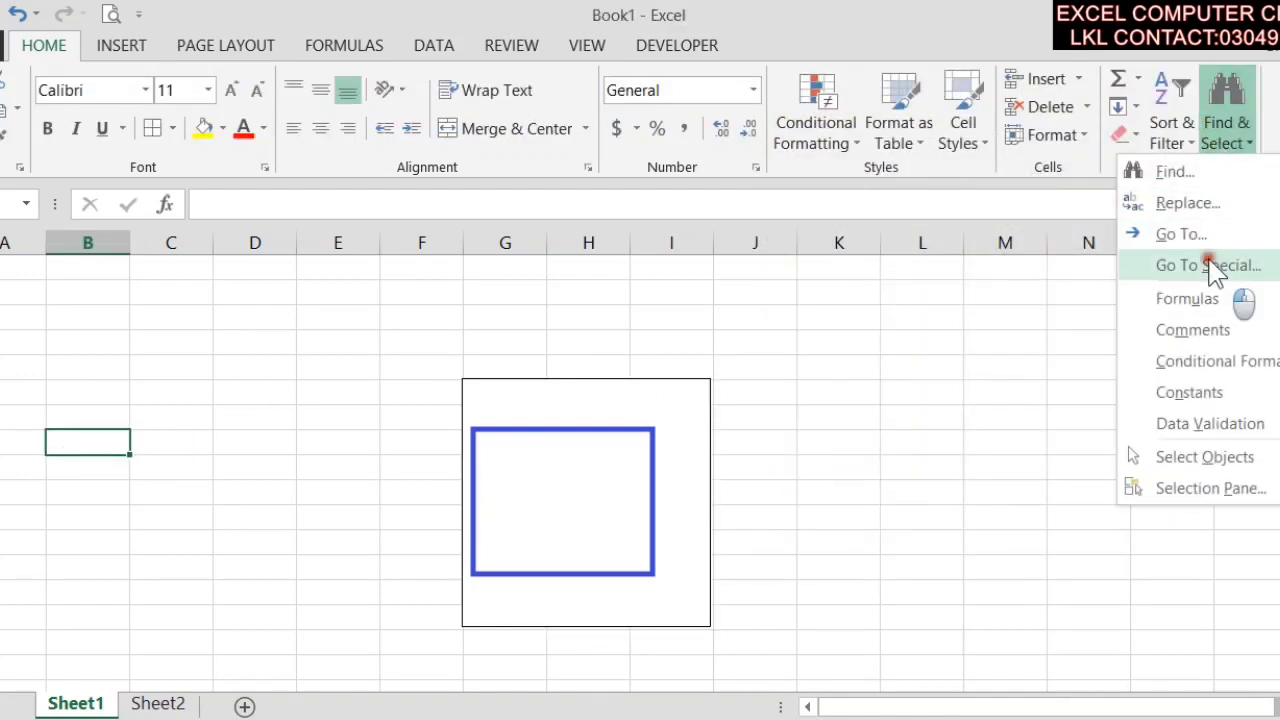
left_click(1246, 264)
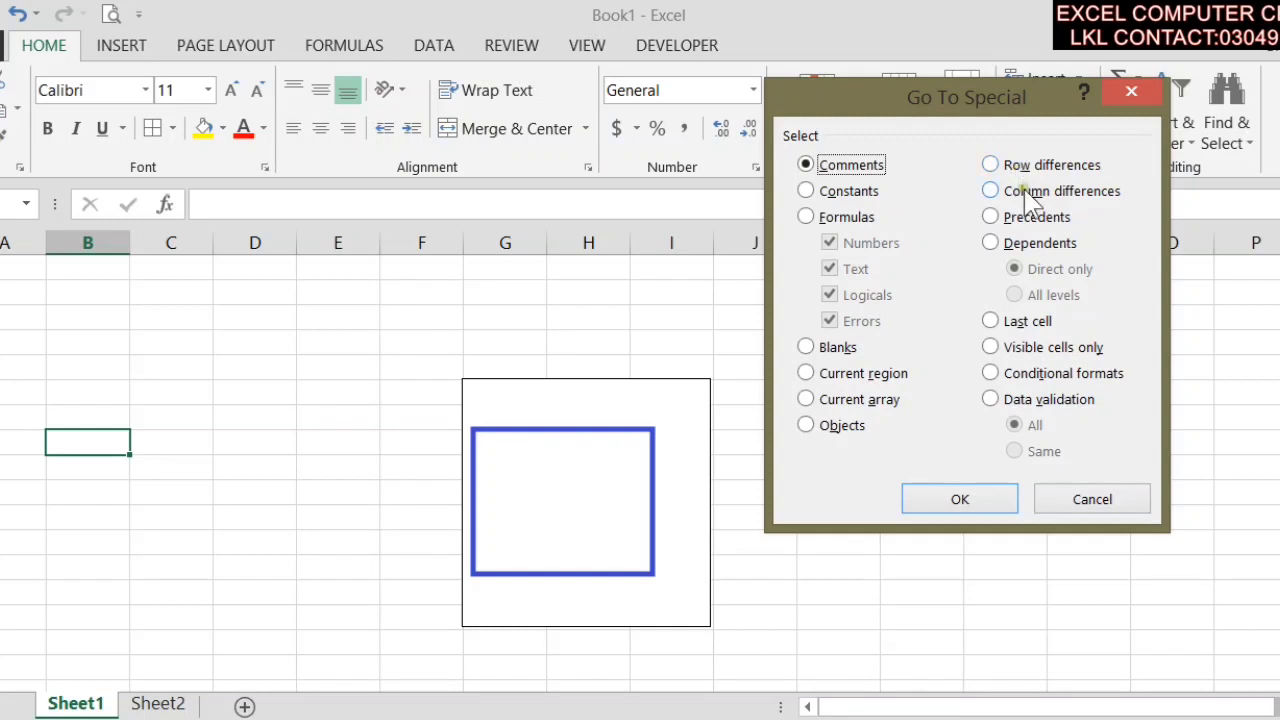
left_click(1108, 497)
left_click(922, 366)
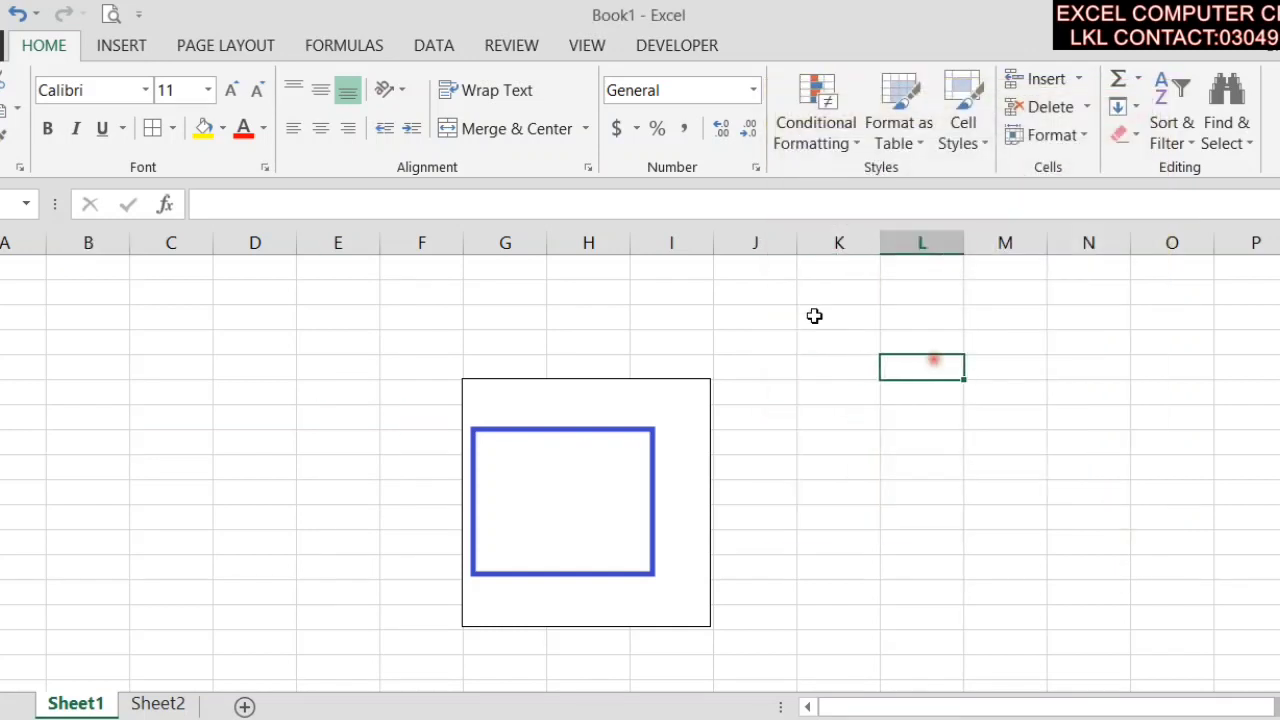
- Enter four sample names across columns K to N of one row, repeating the third name in column N
left_click(798, 308)
type("KHAN")
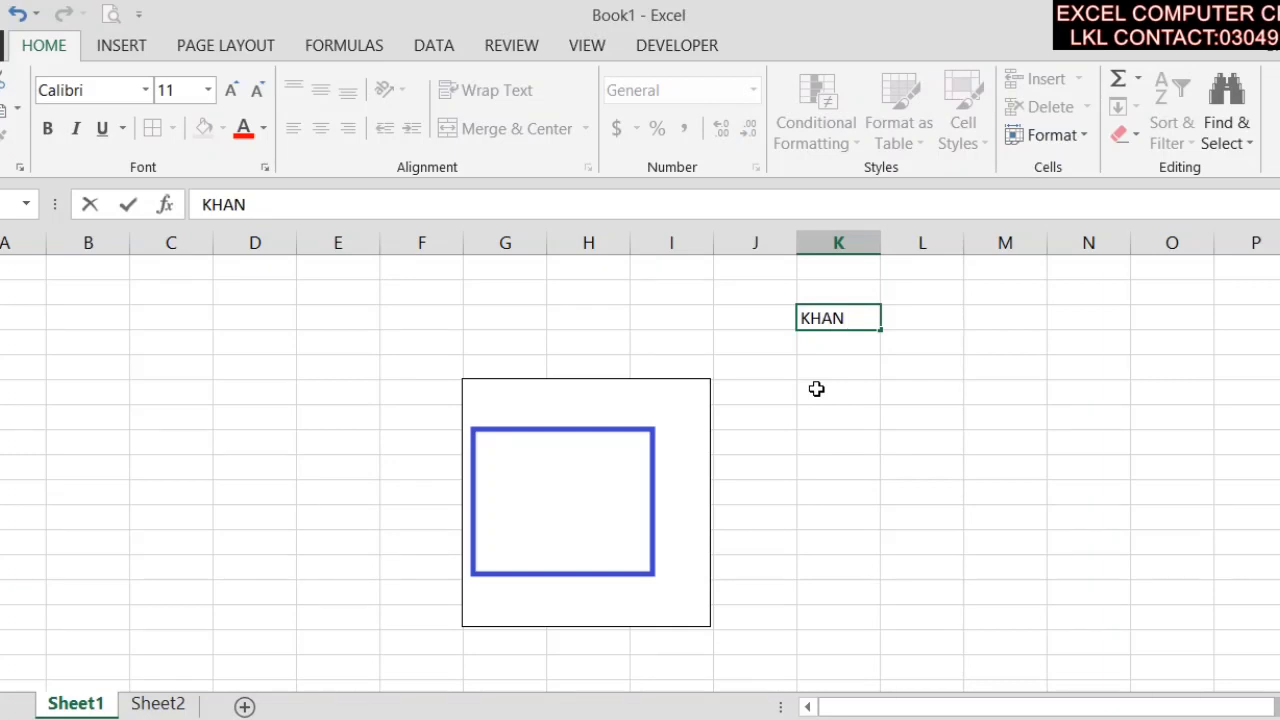
key("Tab")
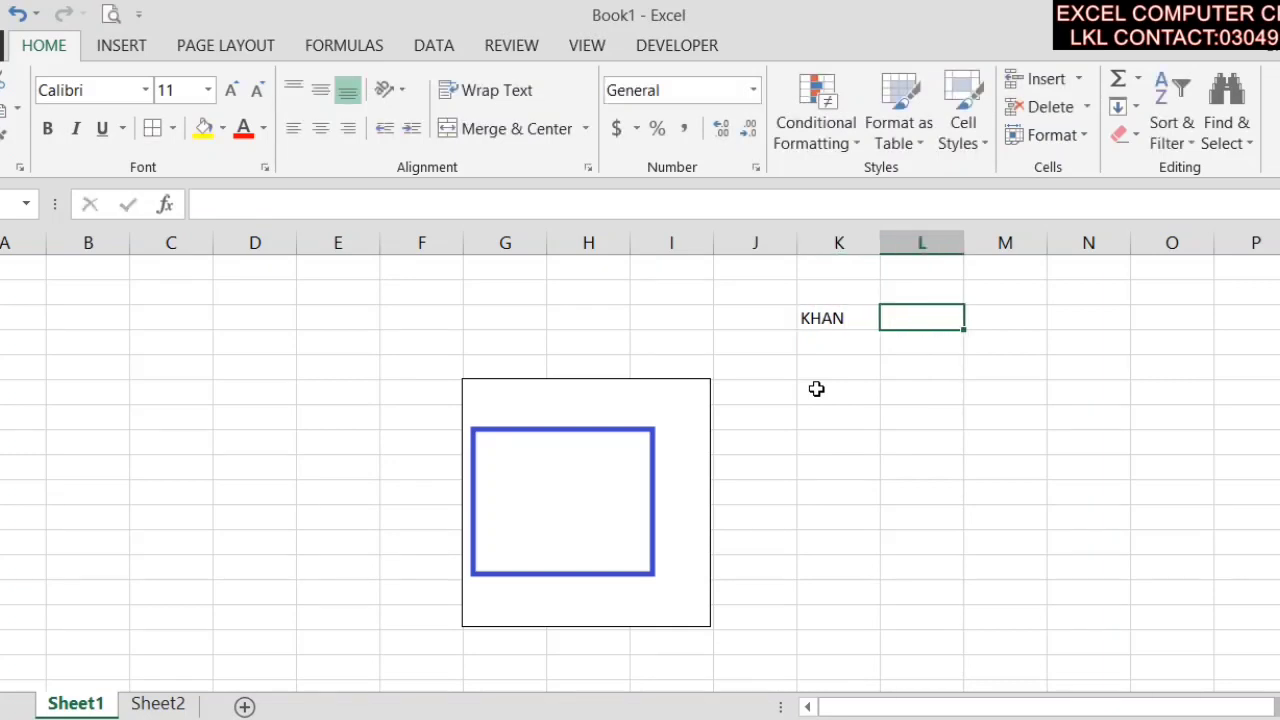
type("JAN")
key("Tab")
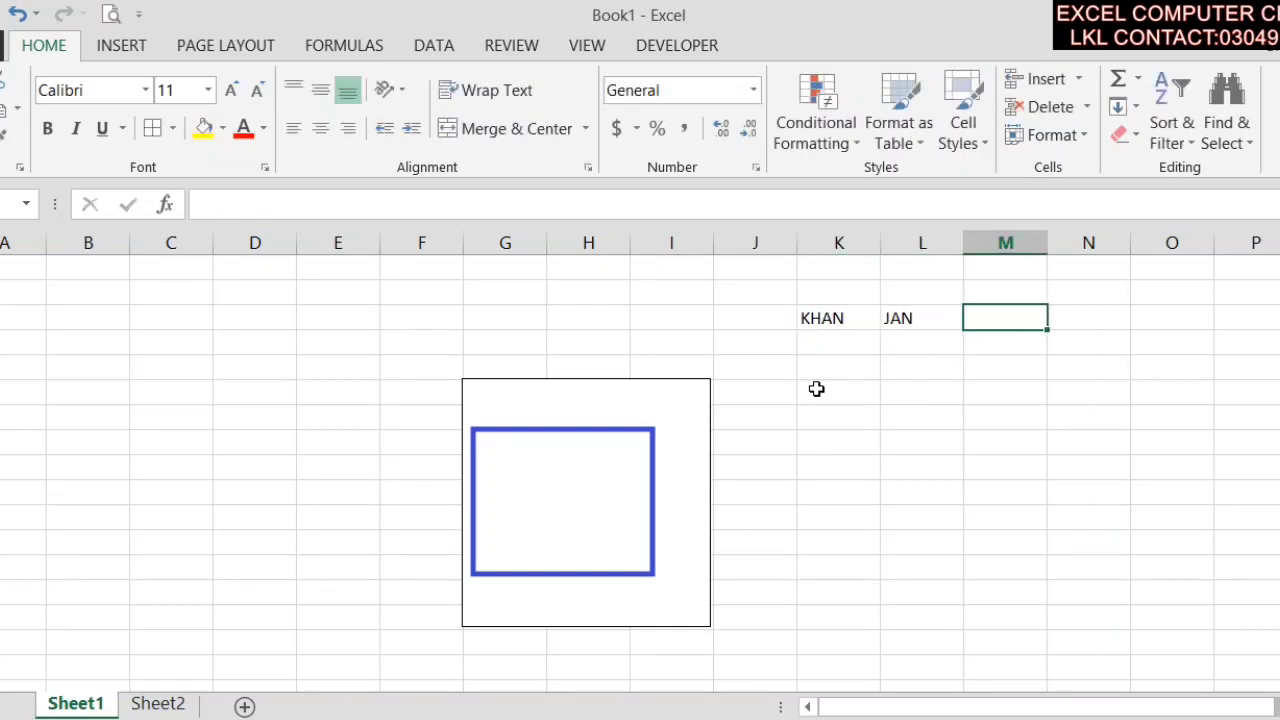
type("SHAH")
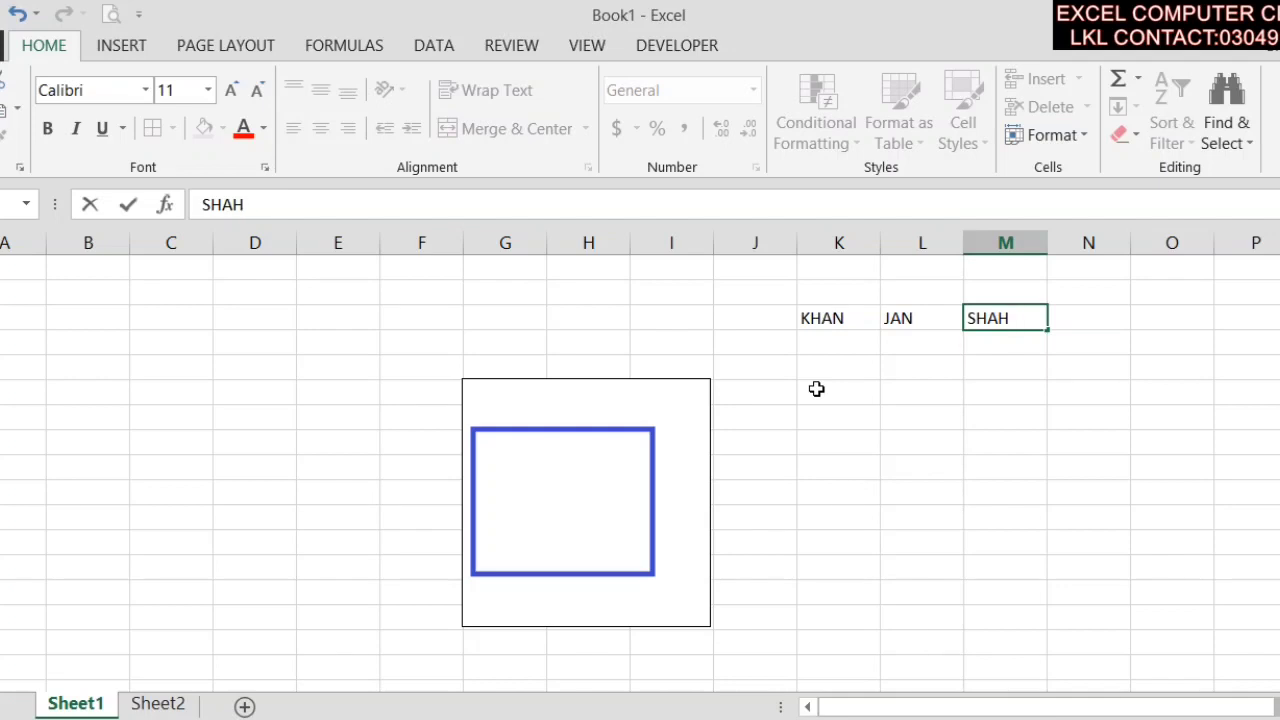
key("Tab")
type("sjh")
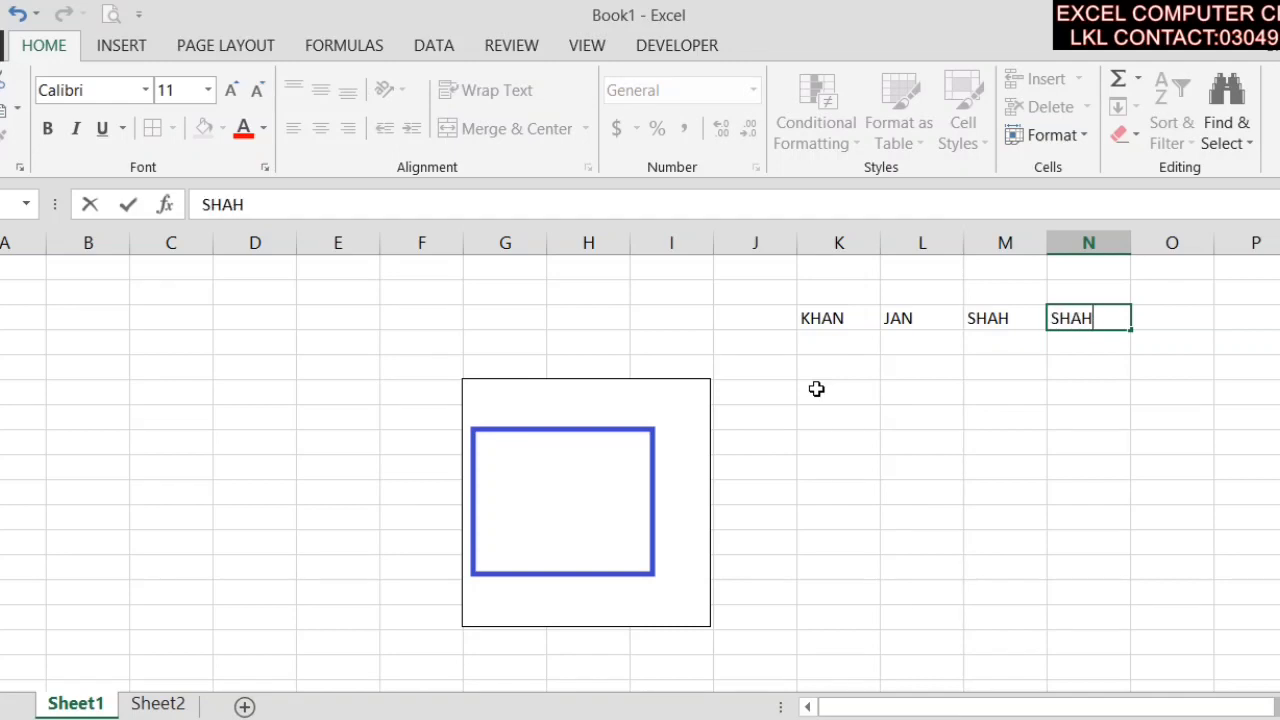
left_click(901, 357)
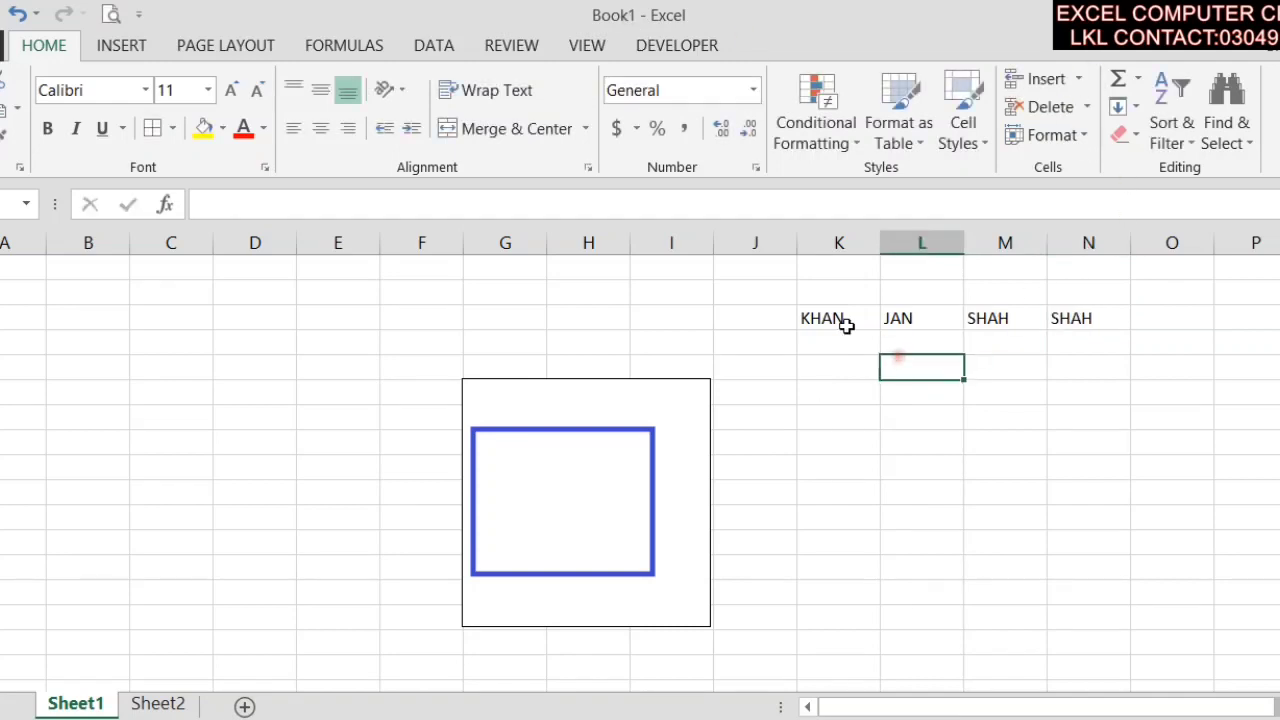
- Select the row of names from K to N and use Go To Special to select its row differences
left_click_drag(843, 320, 1120, 331)
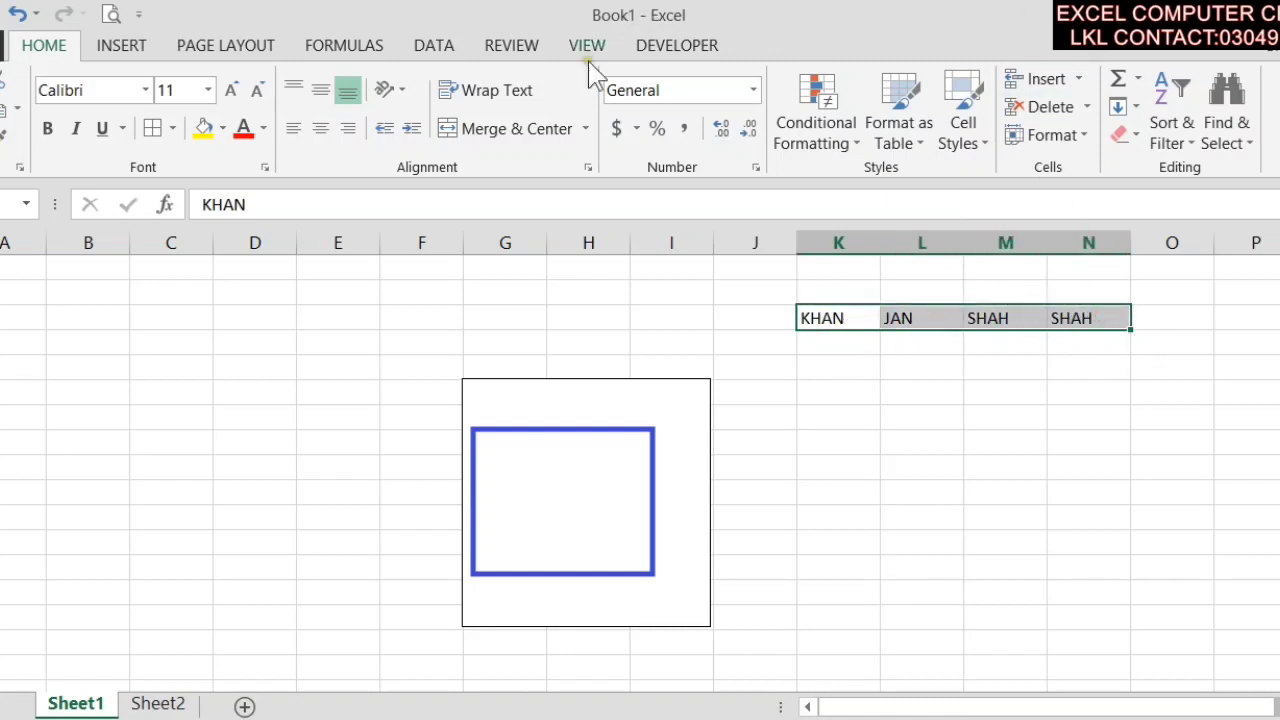
left_click(1232, 140)
left_click(1245, 267)
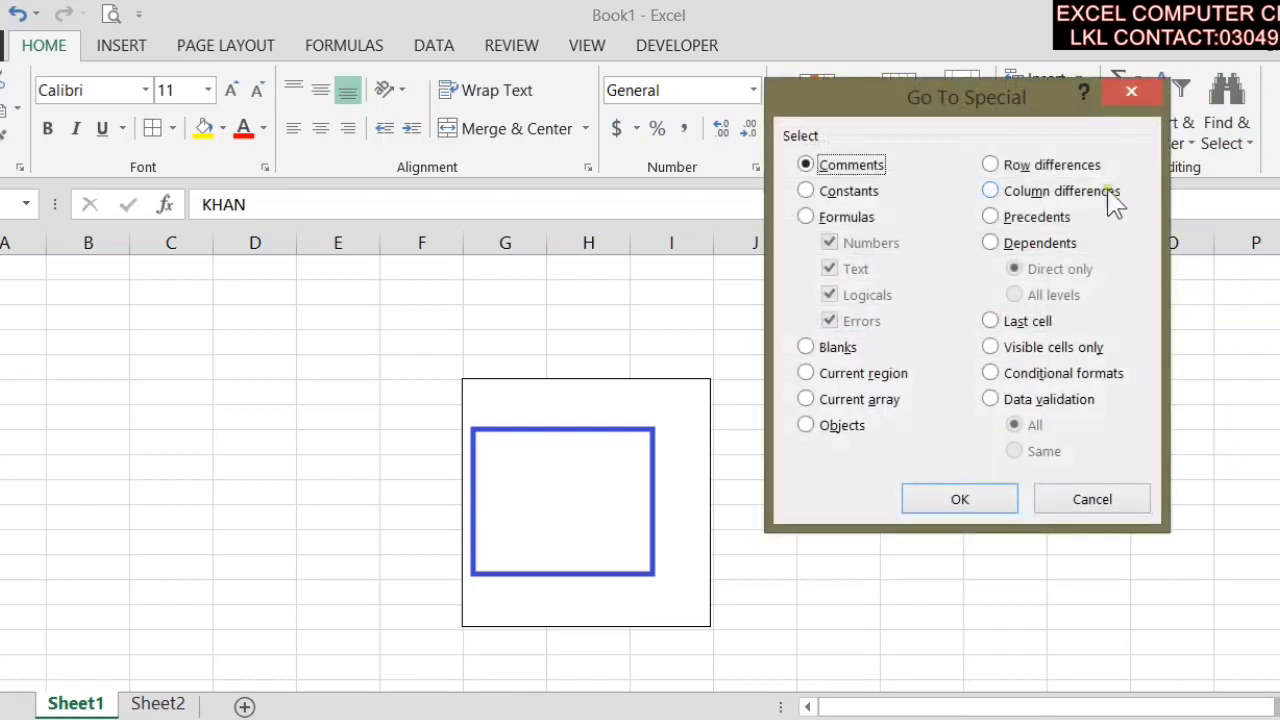
left_click(1043, 170)
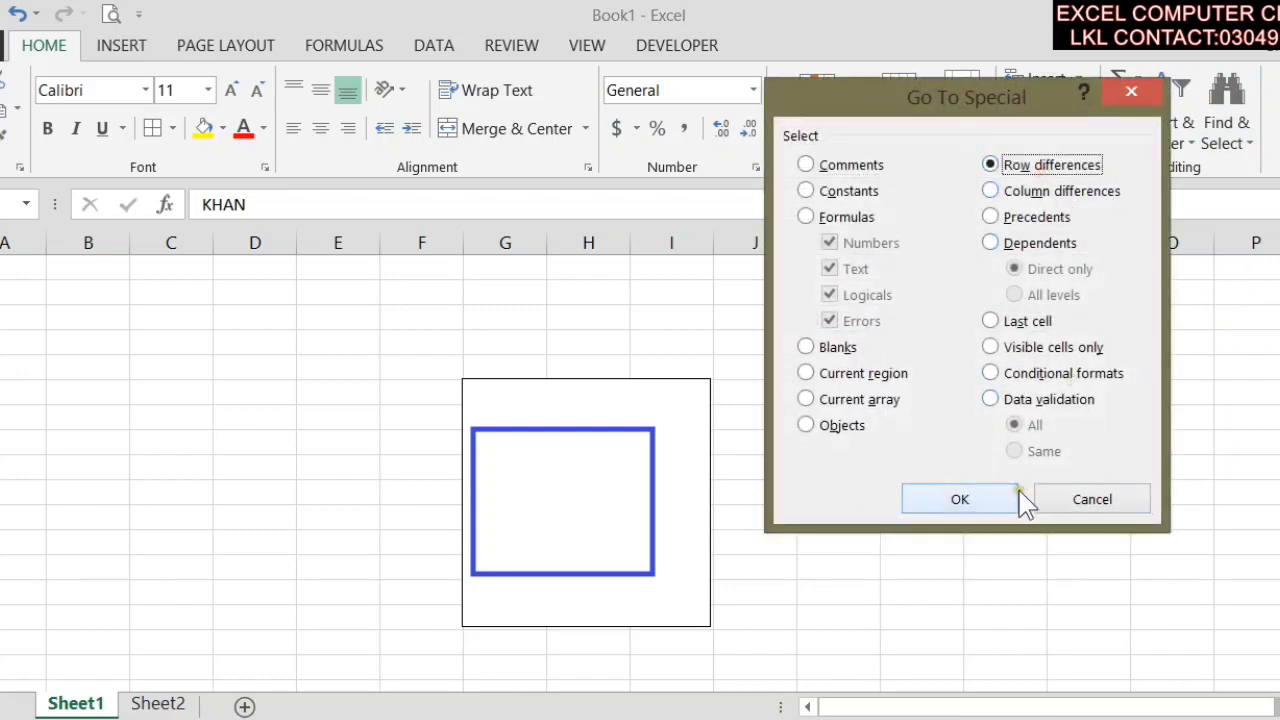
left_click(971, 503)
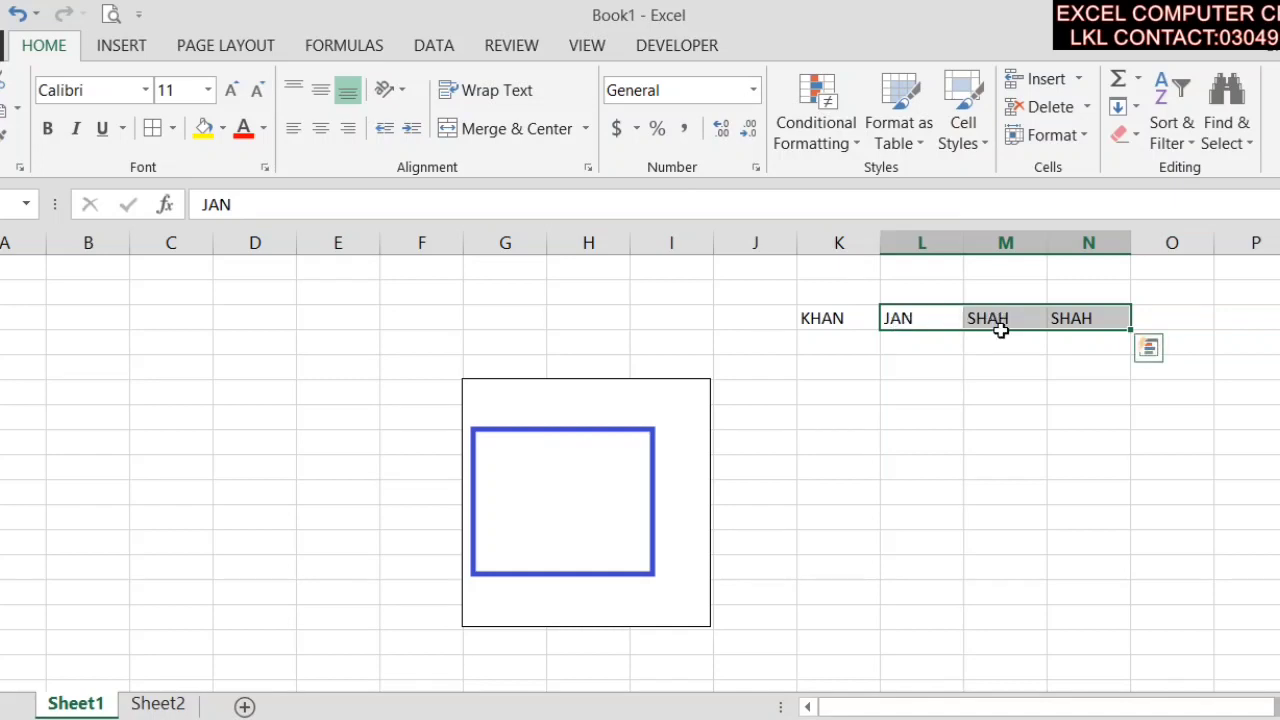
left_click(1100, 319)
left_click(1000, 320)
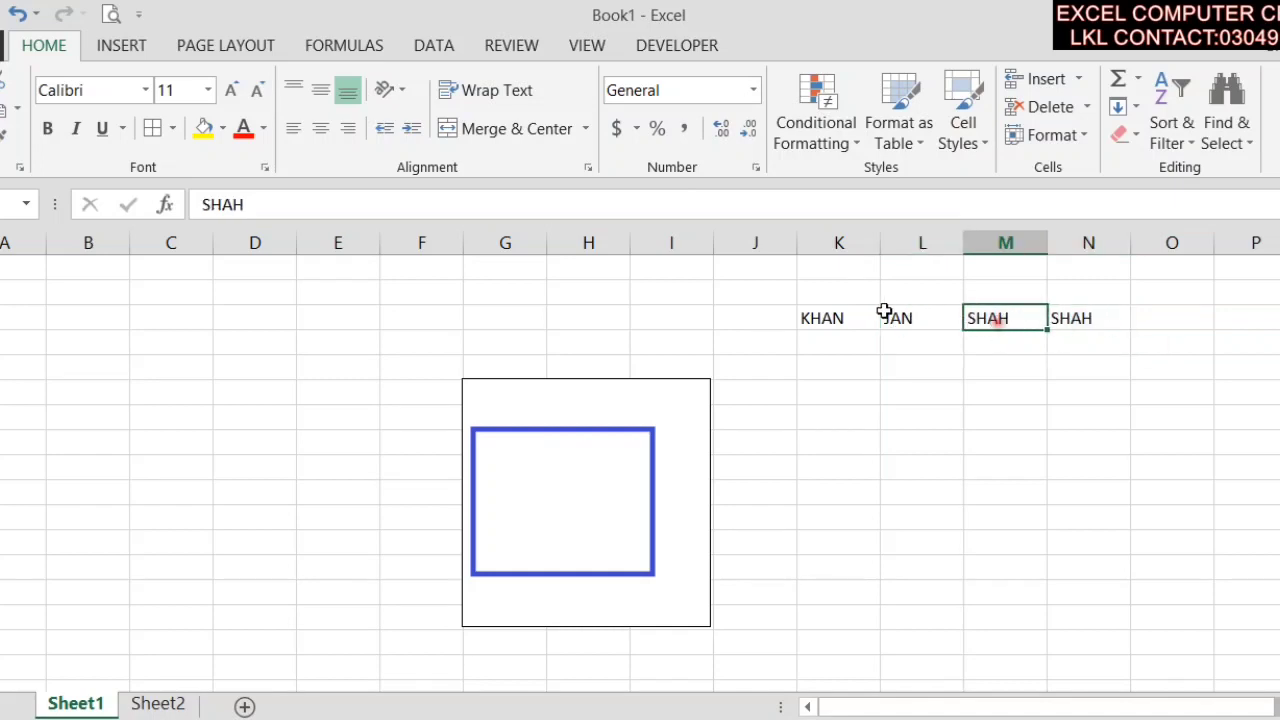
left_click(955, 322)
left_click(1005, 318)
left_click(1095, 322)
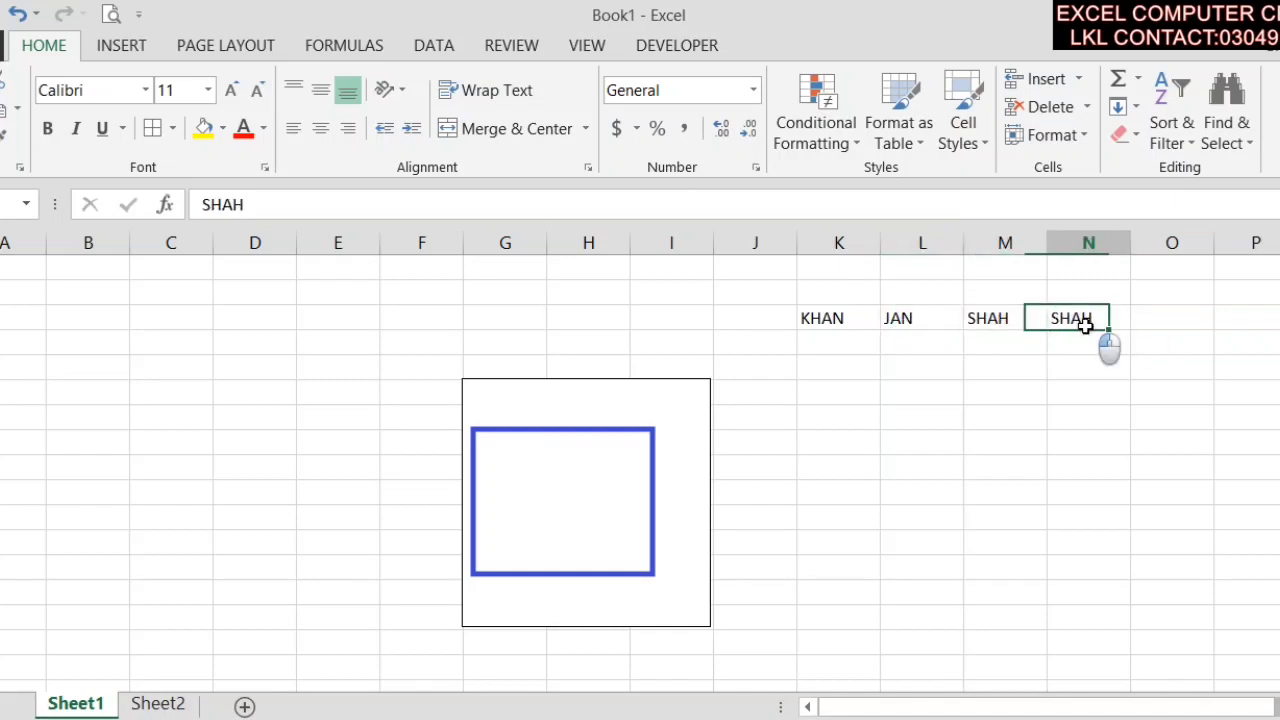
left_click(980, 343)
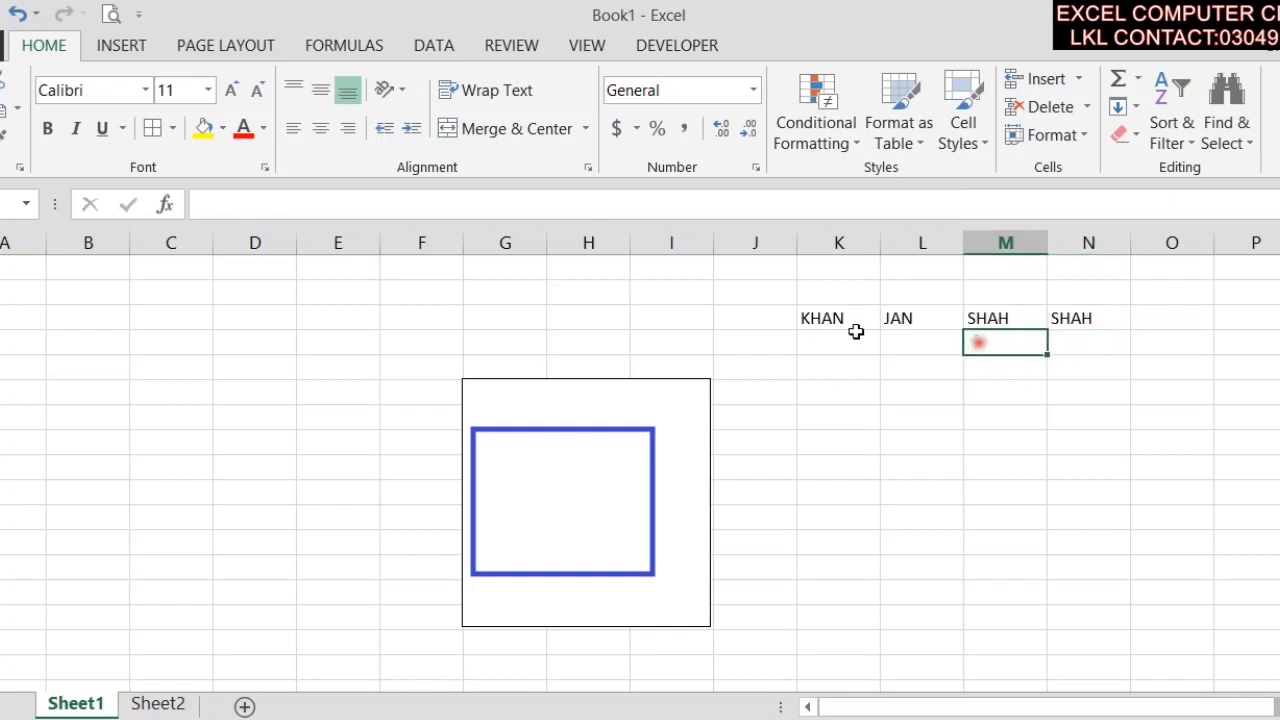
- Fill the first name in column K down one cell and select the empty cell below it
left_click(837, 320)
left_click(846, 348)
left_click(849, 319)
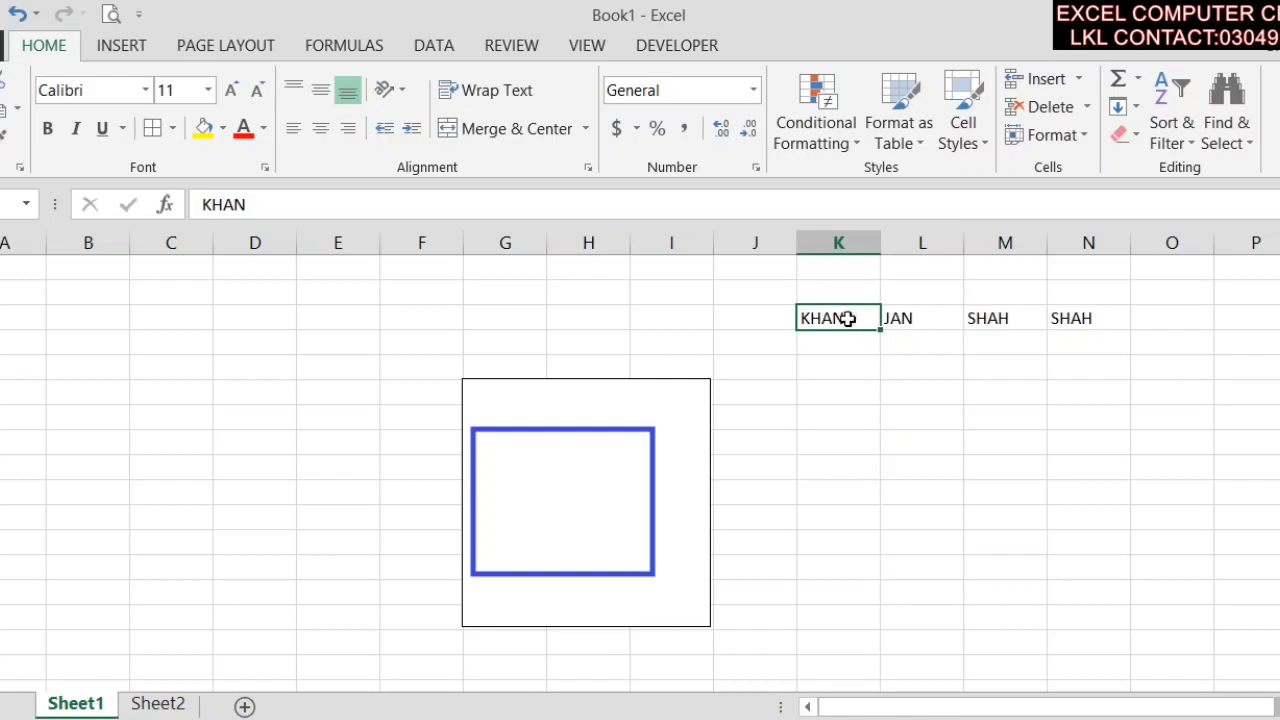
left_click(866, 338)
left_click(846, 317)
mouse_move(884, 329)
left_mouse_down()
mouse_move(886, 363)
mouse_move(880, 352)
left_mouse_up()
left_click(841, 374)
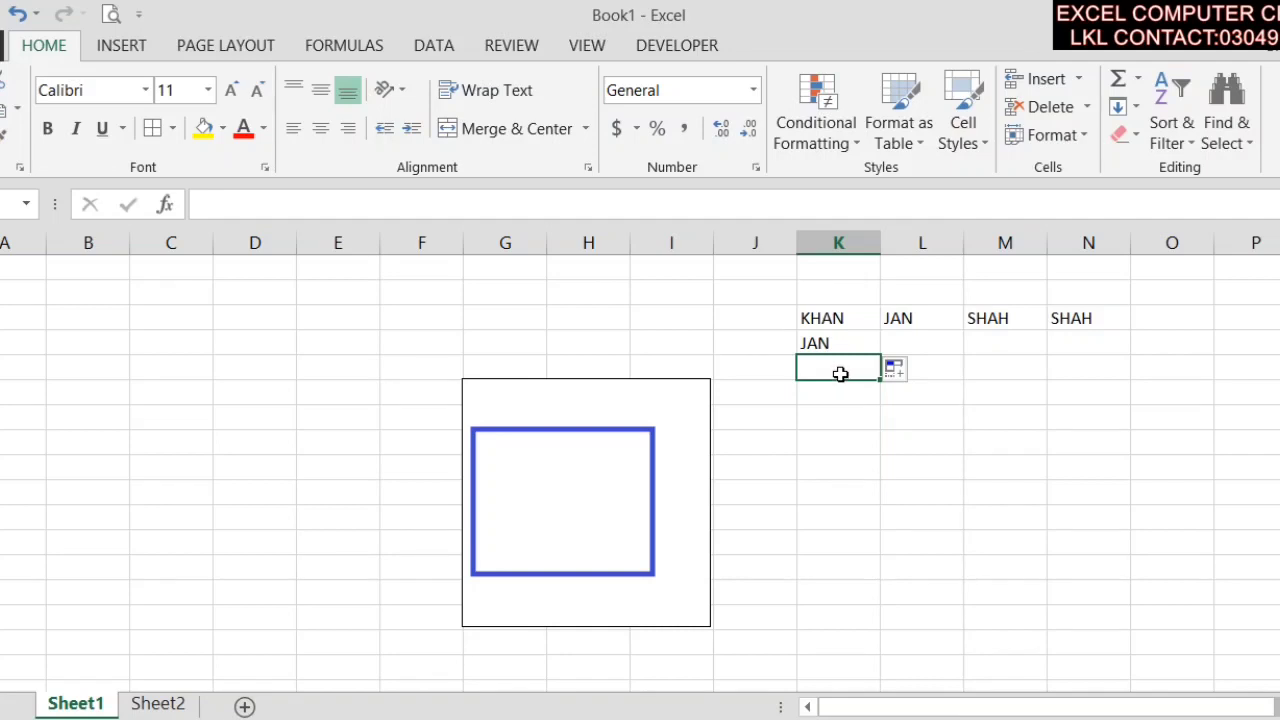
- Extend the list in column K with three more sample names in consecutive cells below the existing entries
type("KHAN")
key("Return")
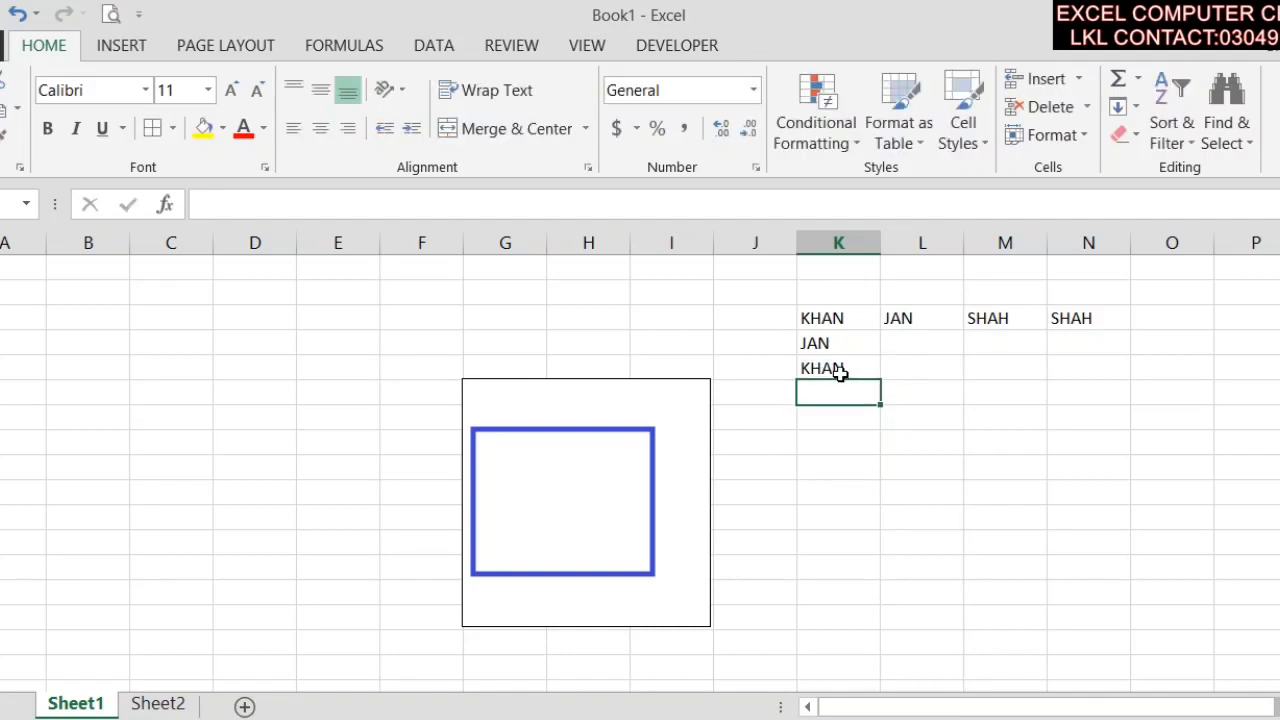
type("SHAH")
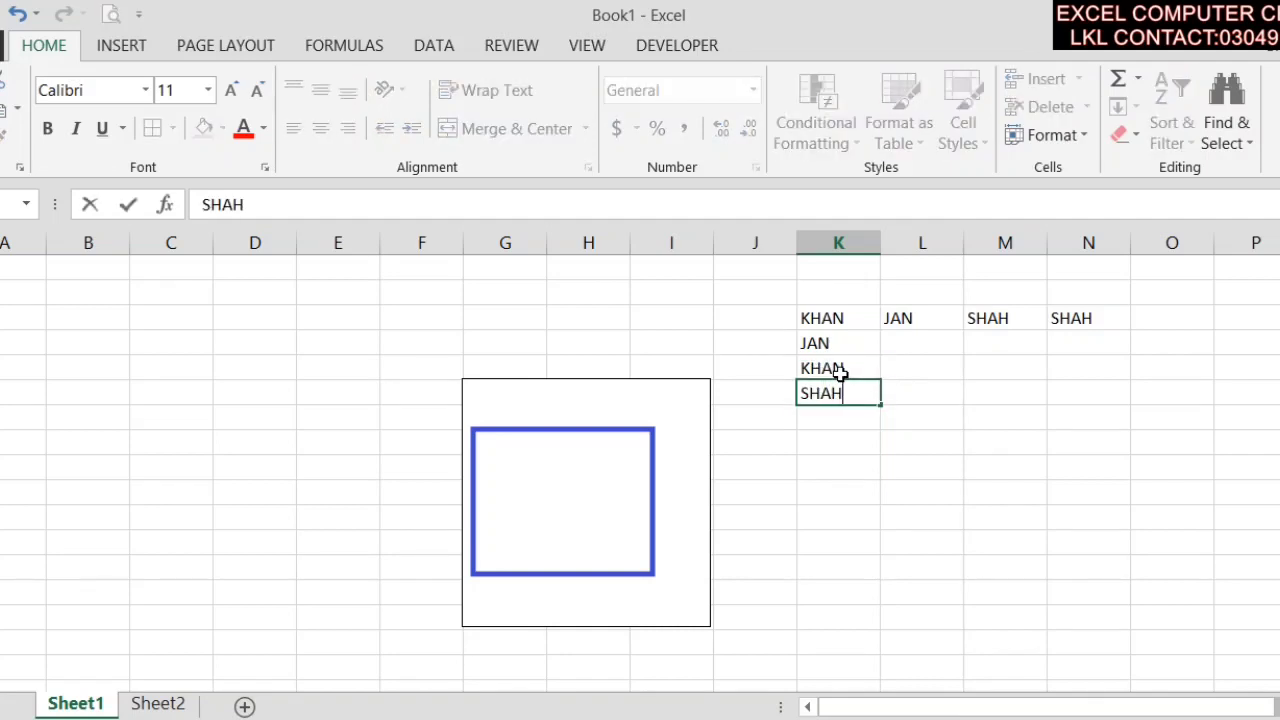
key("Return")
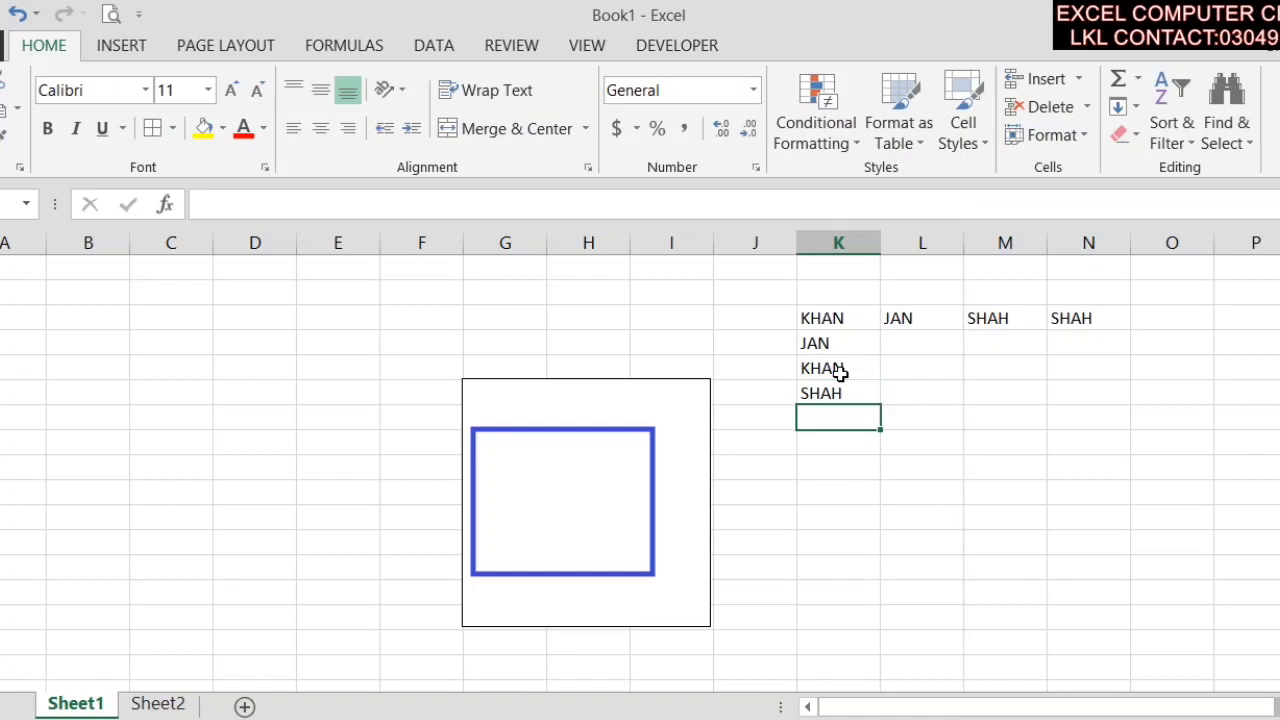
type("SHAN")
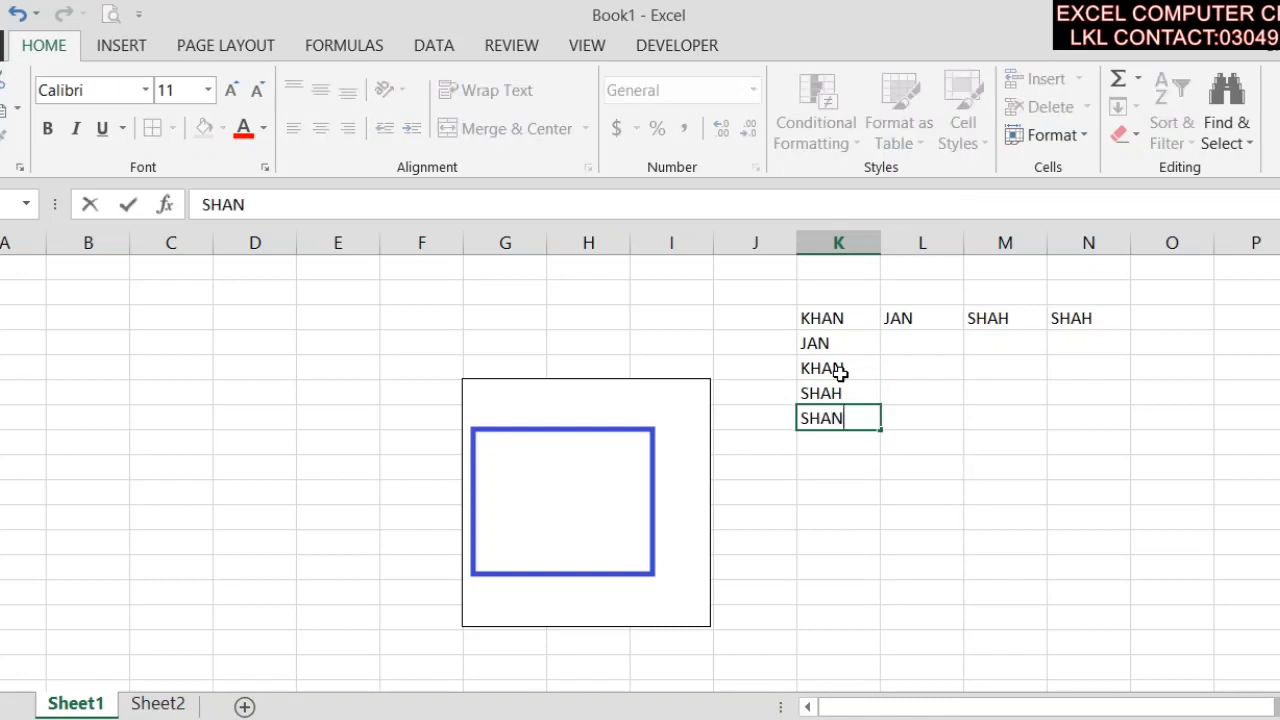
left_click(899, 417)
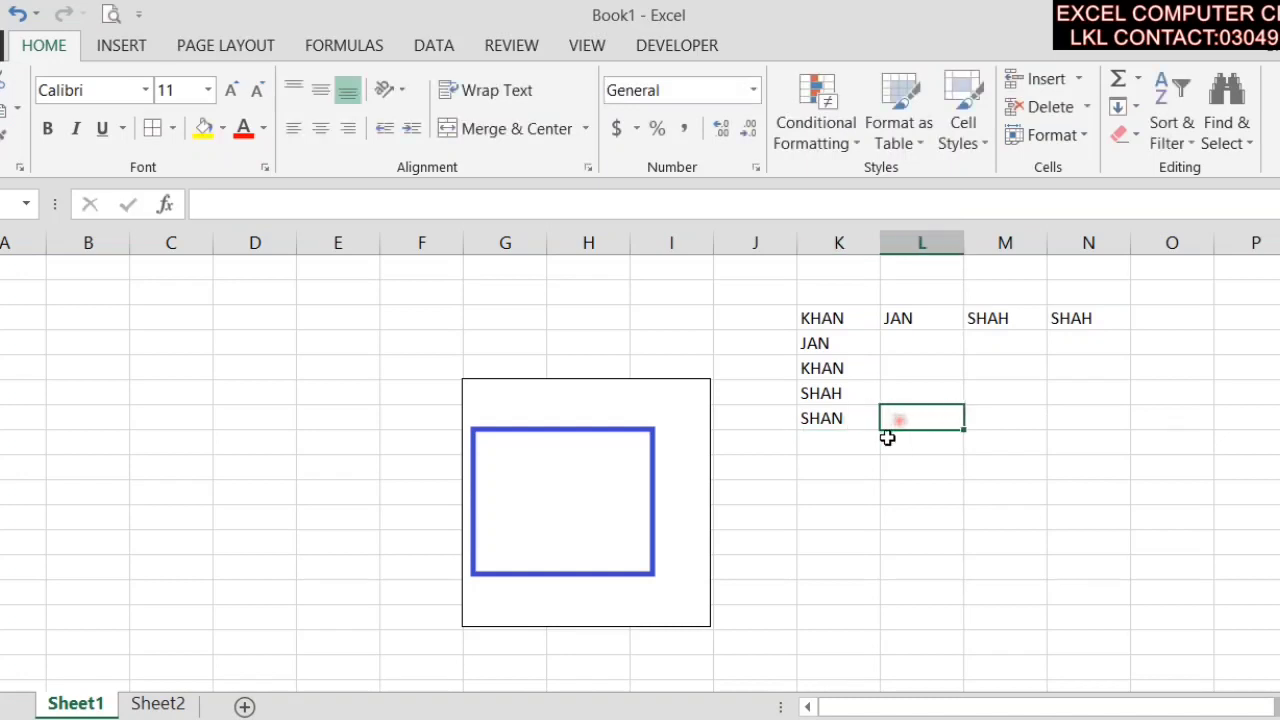
- Select the five names in column K from the last up to the first, select their column differences with Go To Special, and deselect
left_click(826, 446)
left_click_drag(826, 420, 810, 316)
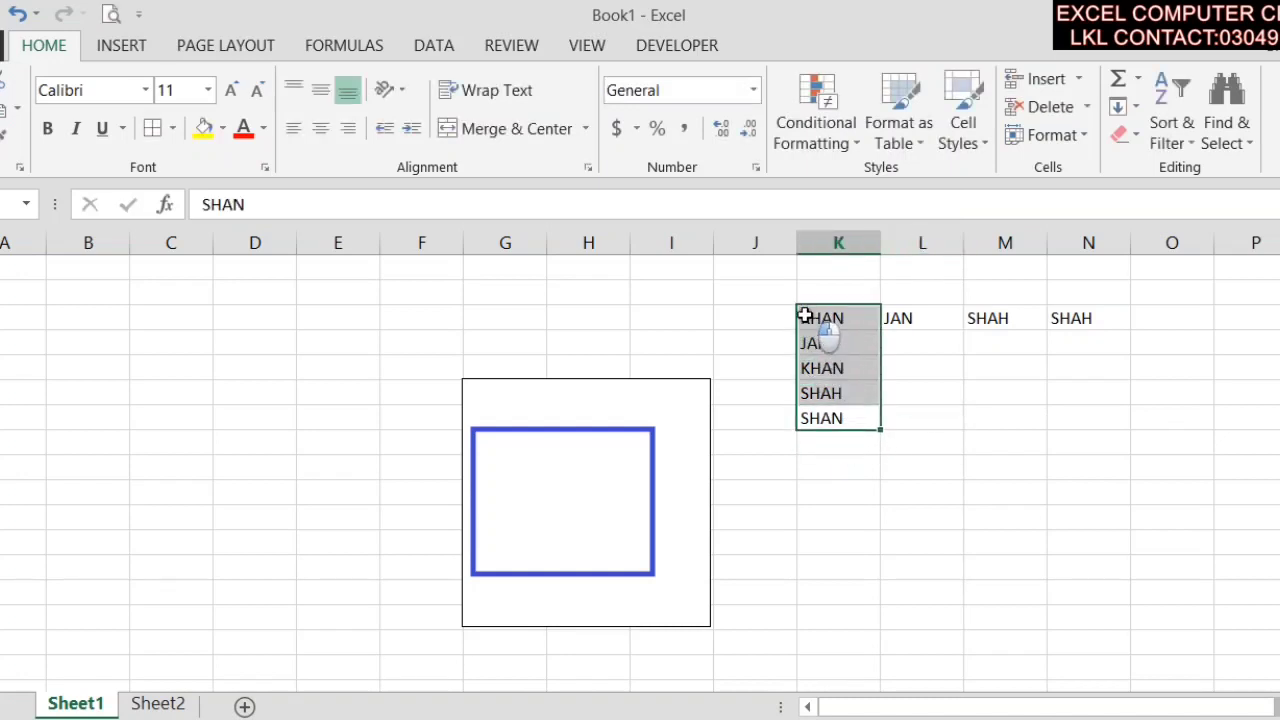
left_click(1248, 128)
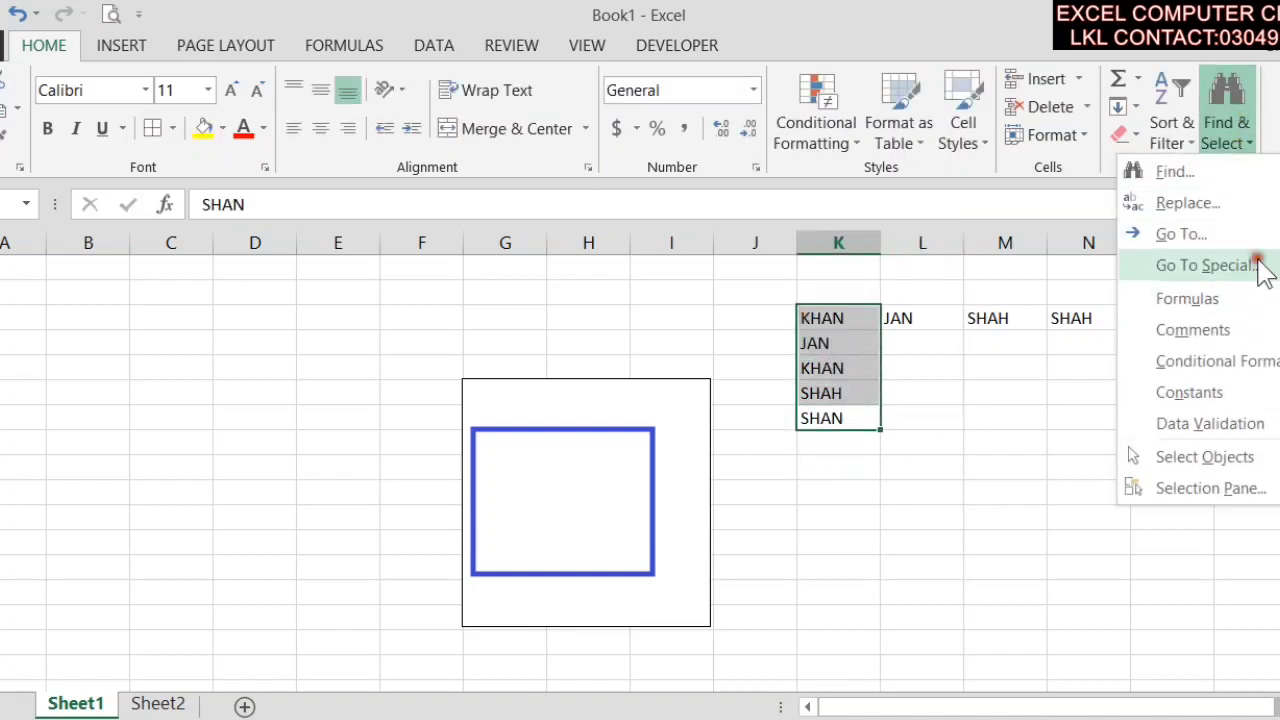
left_click(1258, 265)
left_click(1060, 191)
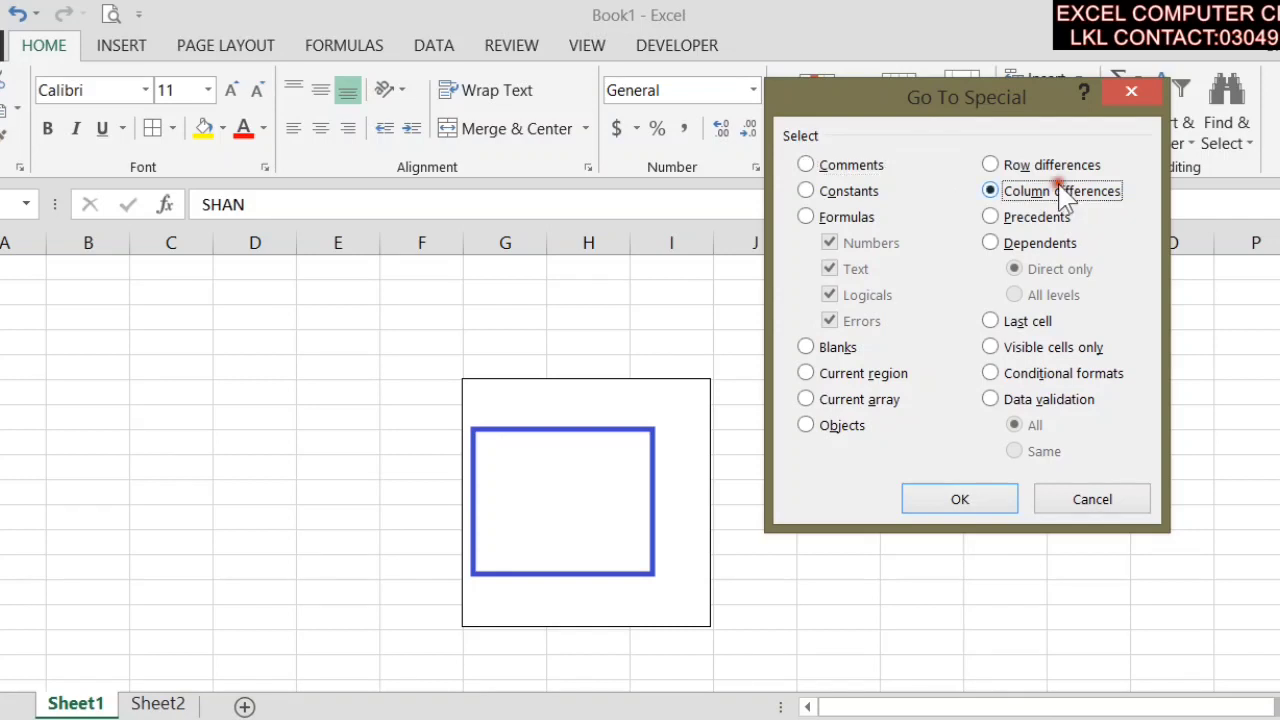
left_click(1003, 508)
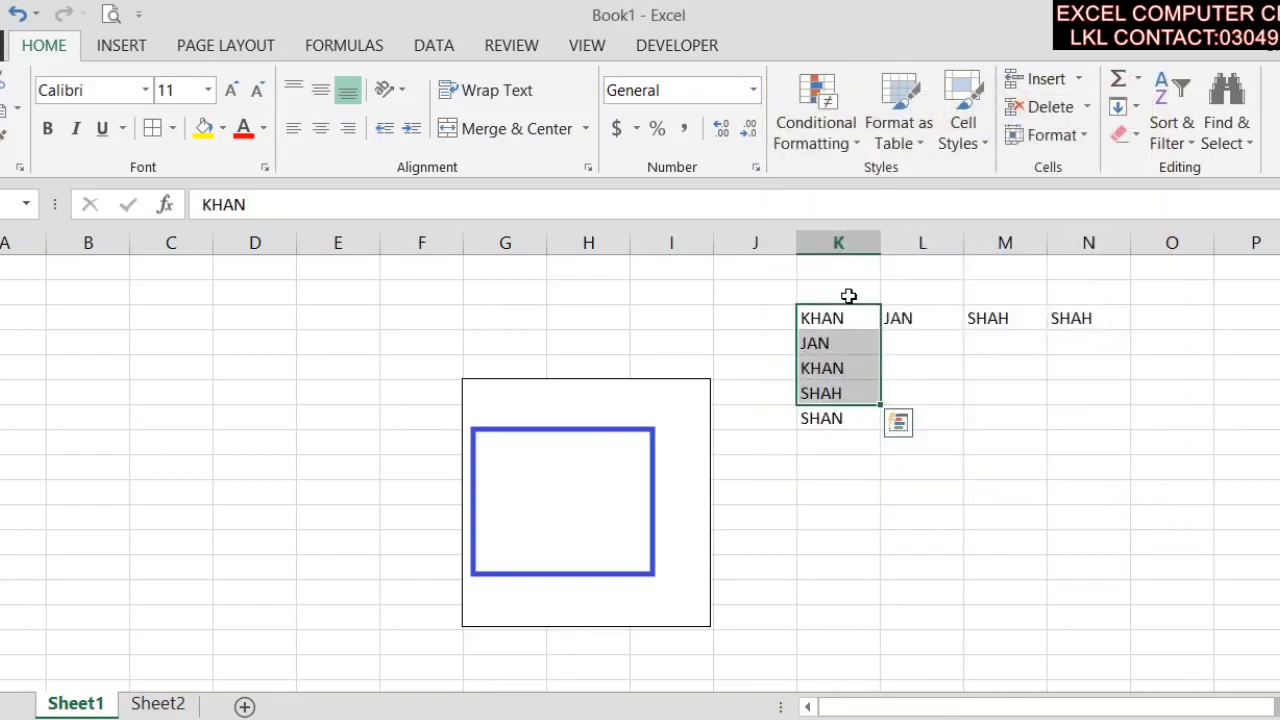
left_click(842, 438)
left_click(846, 463)
left_click(843, 510)
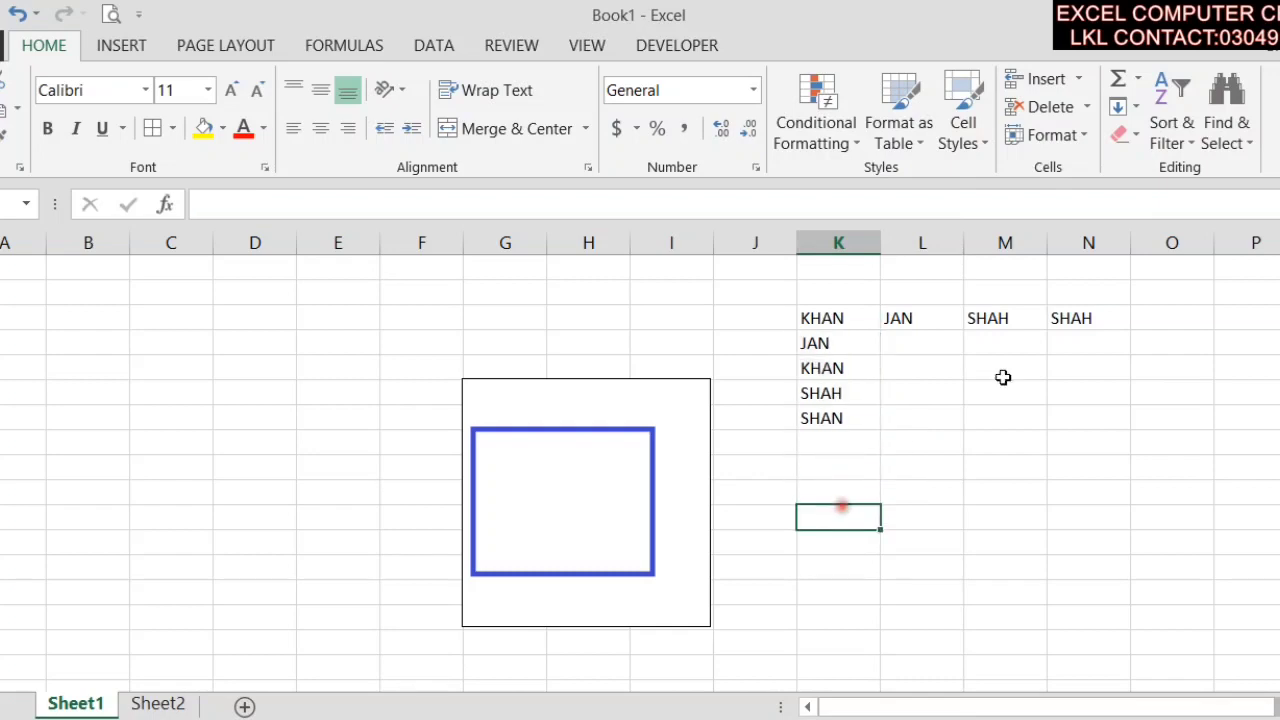
left_click(1246, 142)
left_click(1226, 266)
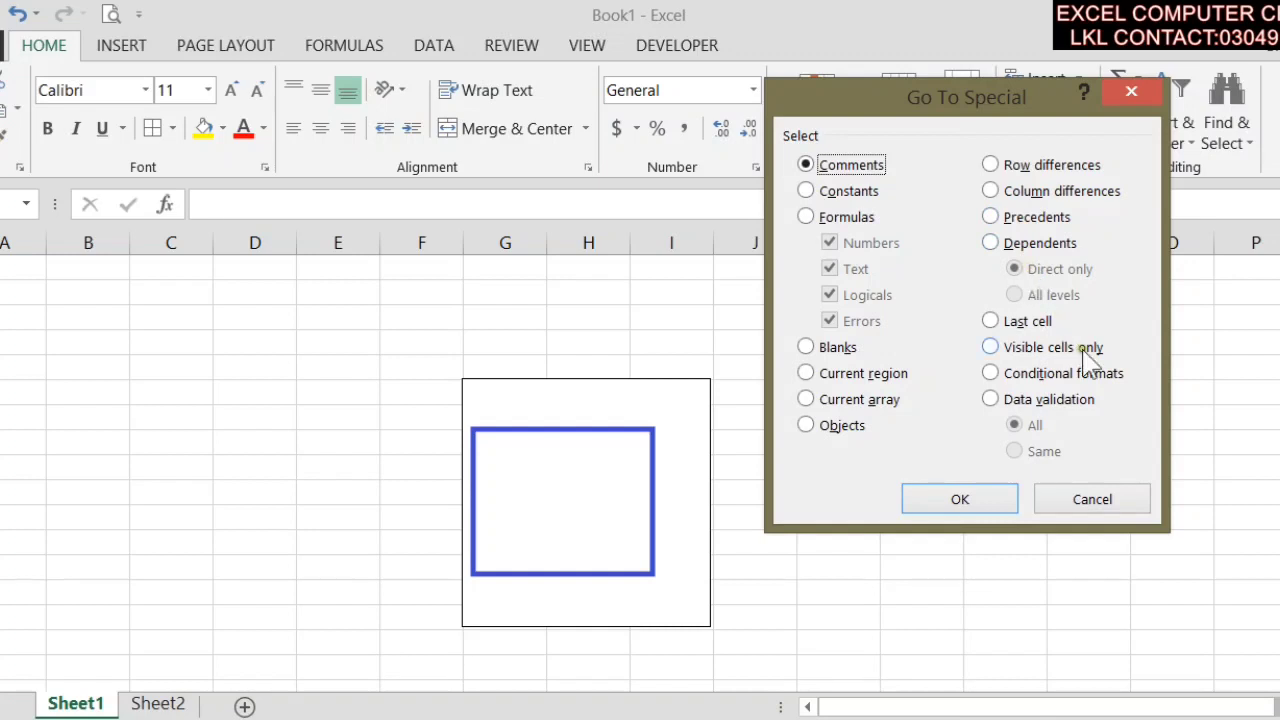
left_click(1104, 502)
- Enter 20 in B35, 10 in E35 and 10 in G35
scroll(207, 413, "up", 3)
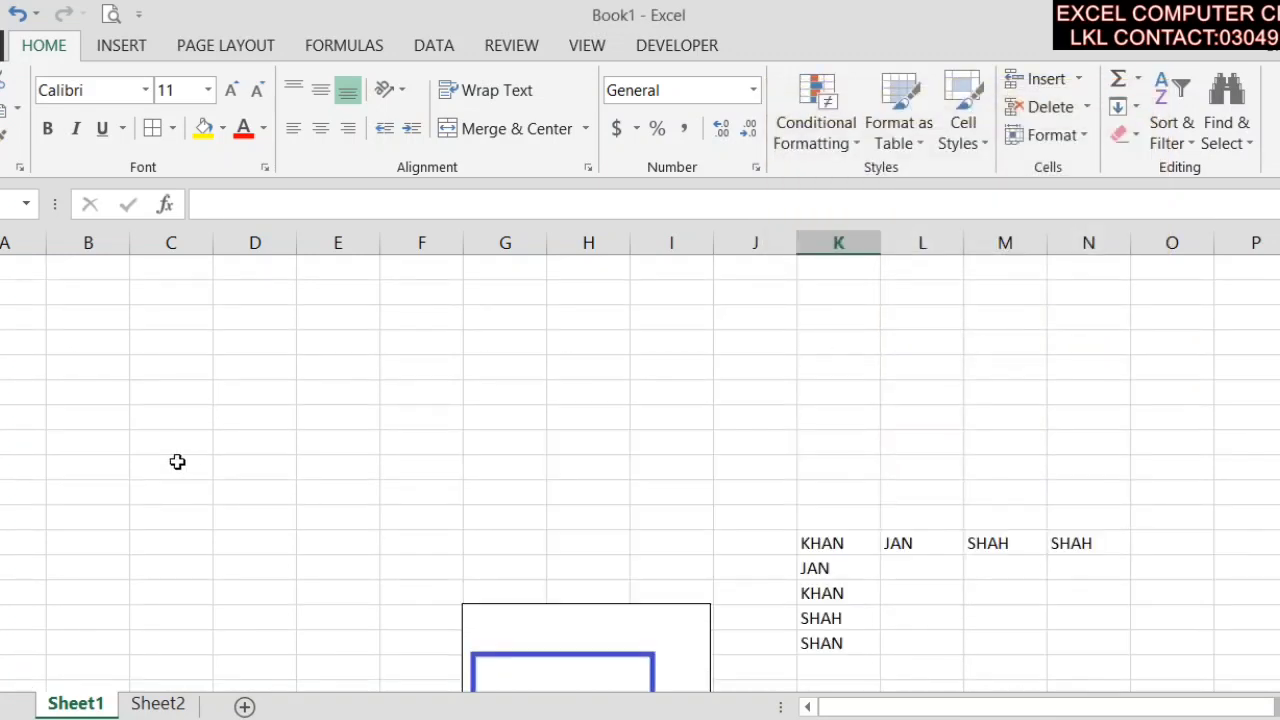
left_click(129, 392)
type("20")
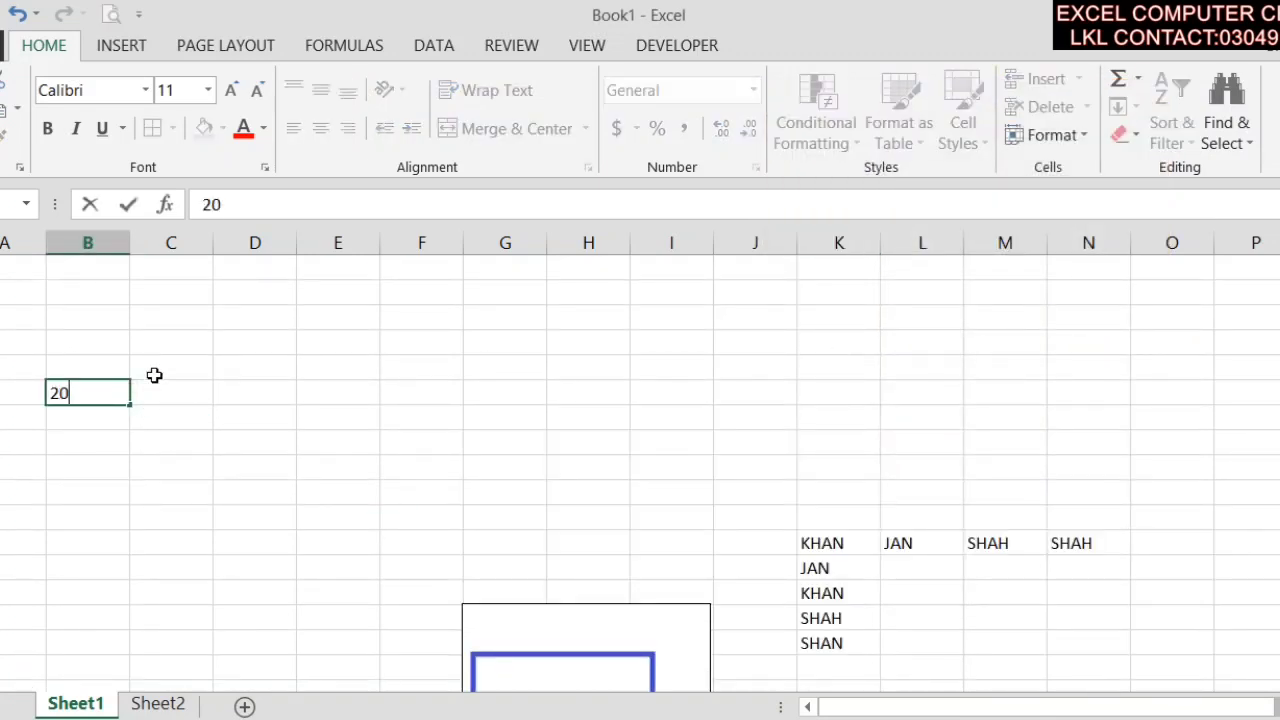
left_click(155, 388)
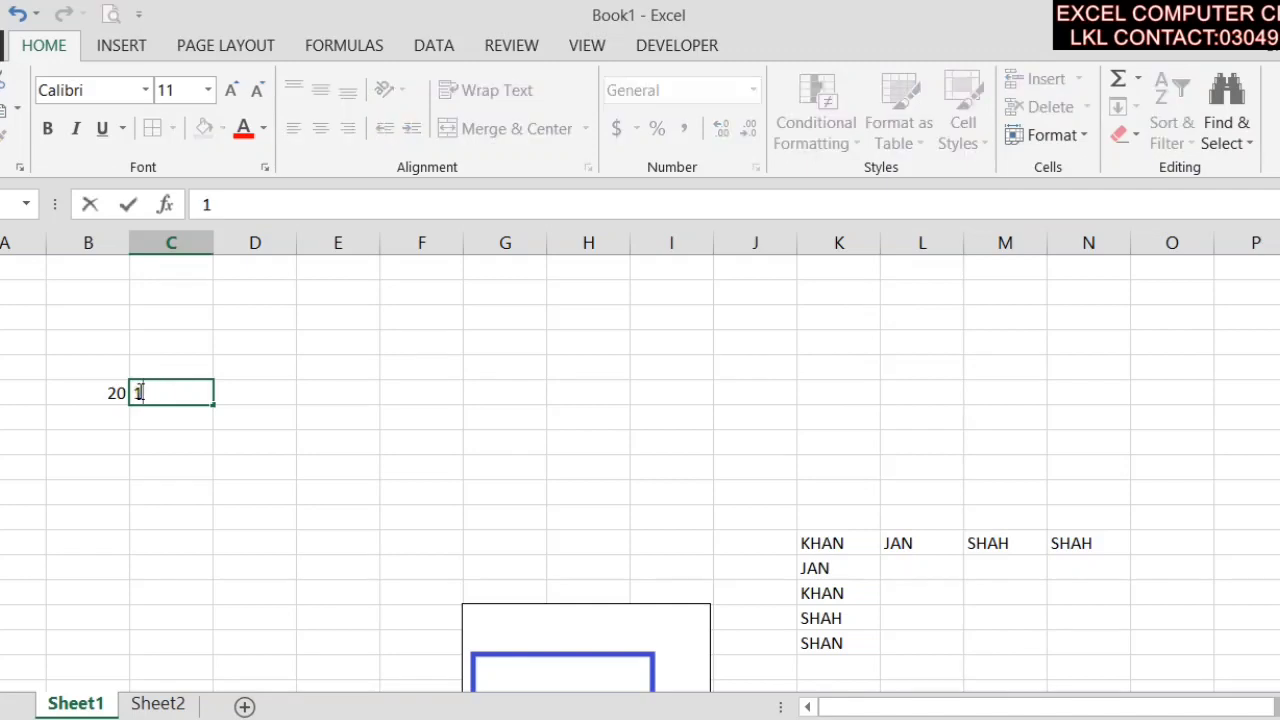
key("Tab")
key("Tab")
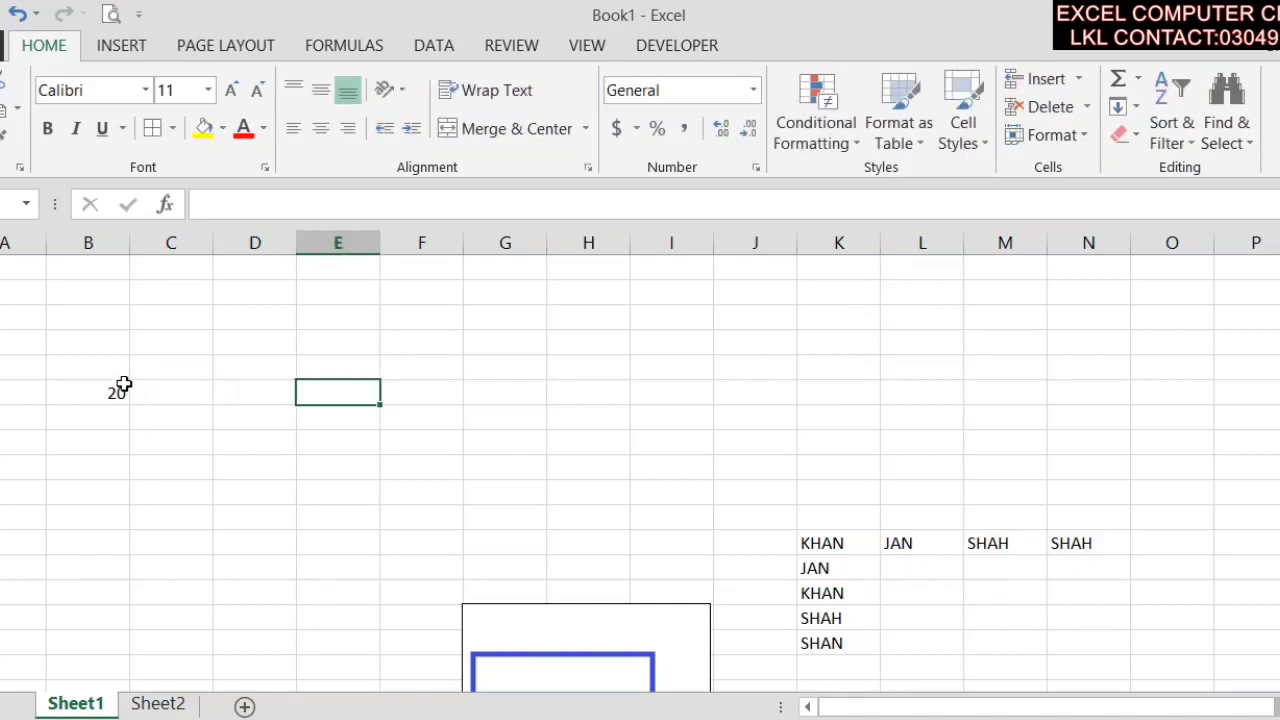
type("10")
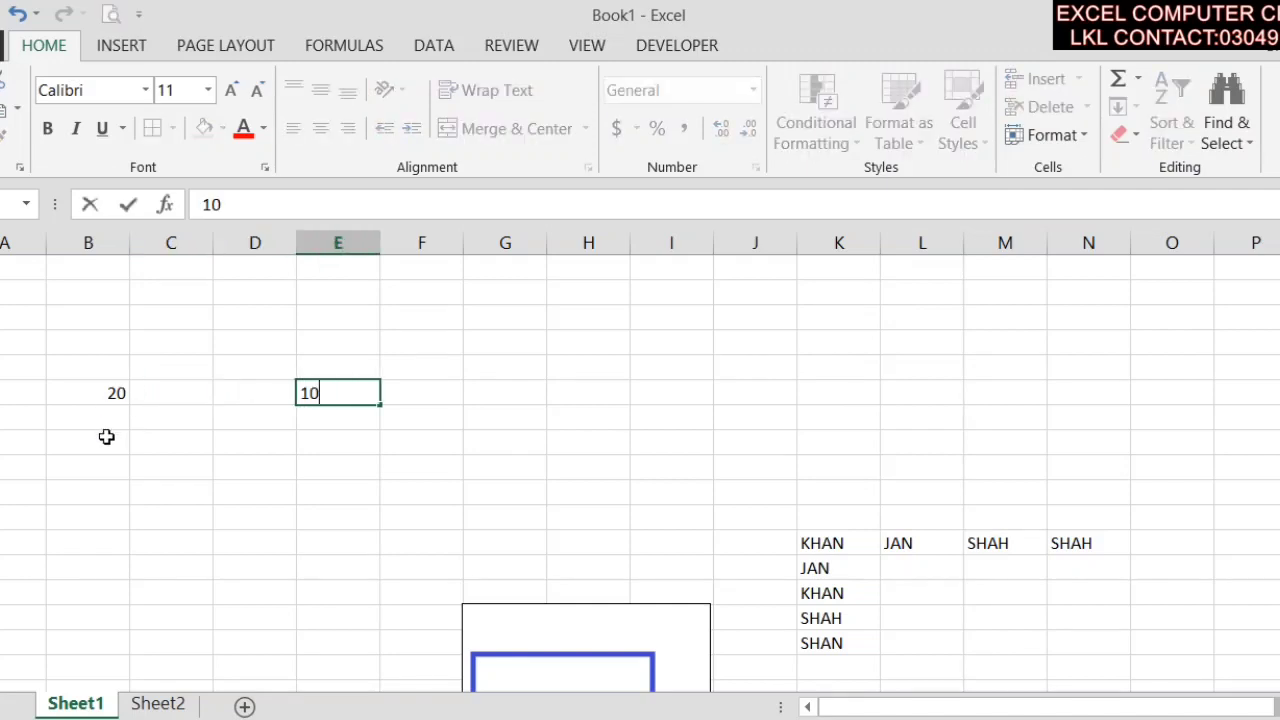
key("Tab")
key("Tab")
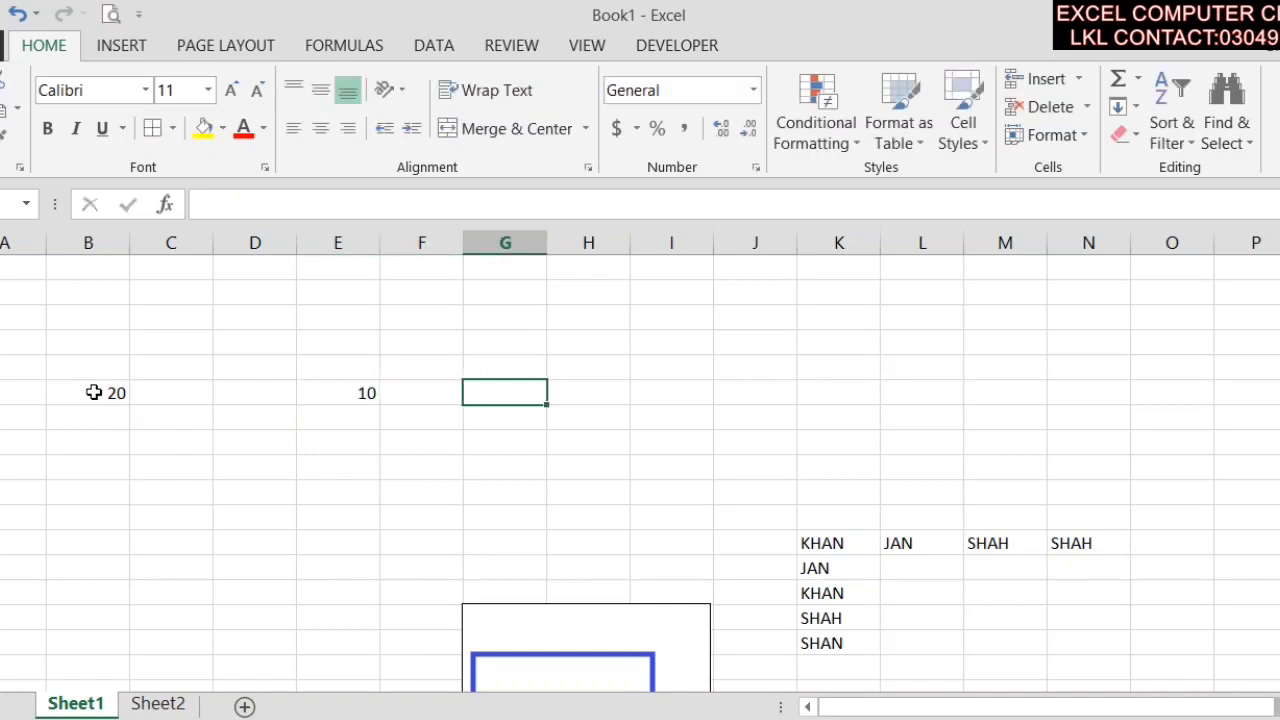
type("10")
left_click(250, 518)
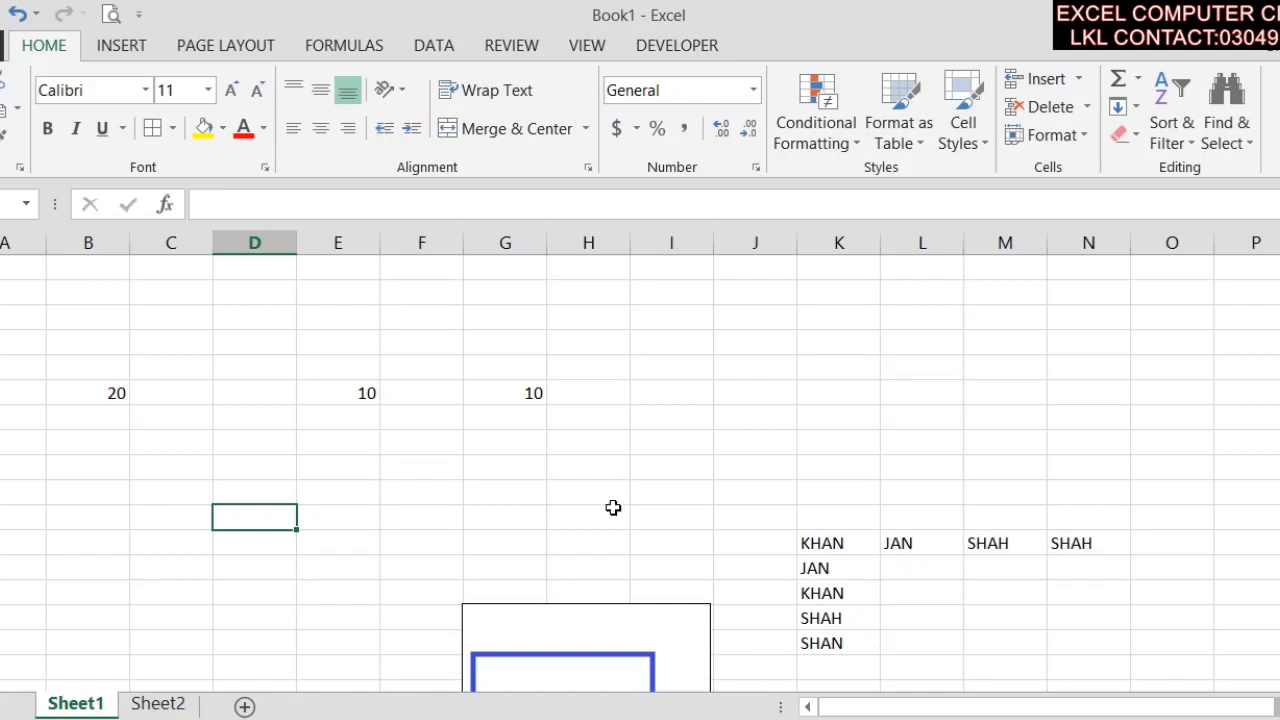
- Enter the formula =B35+E35+G35 in cell D40
left_click(436, 50)
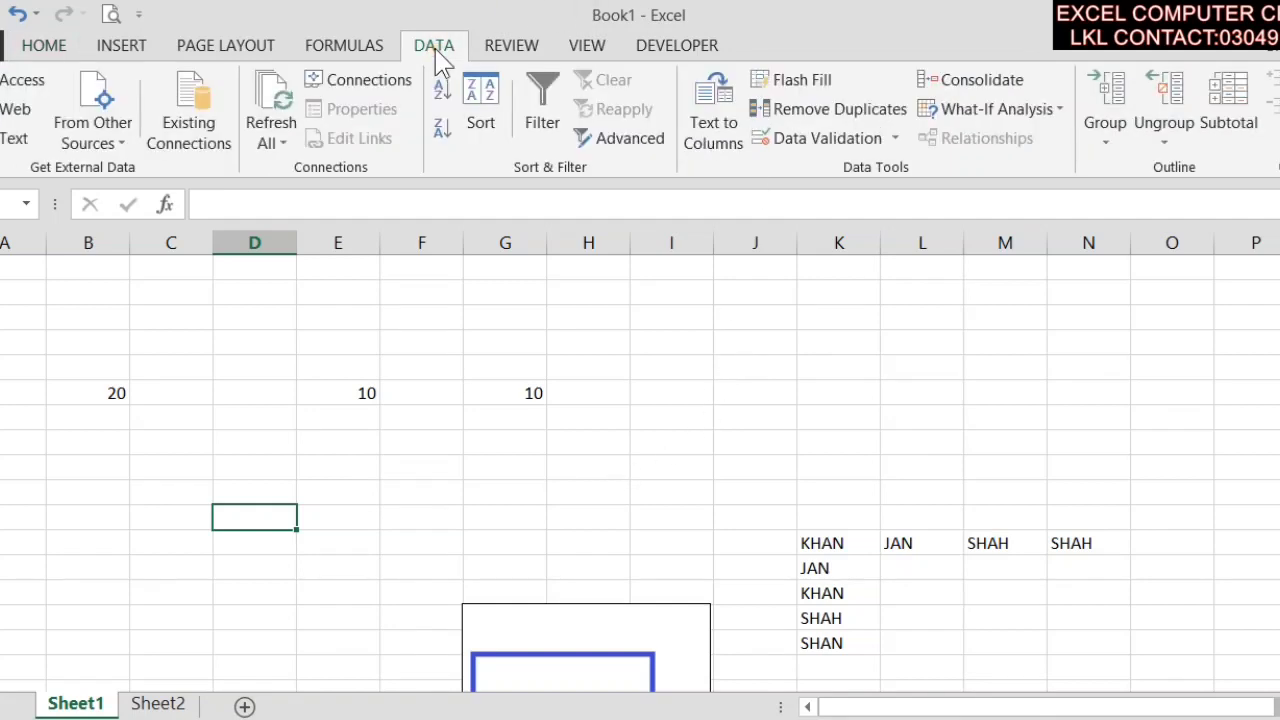
left_click(364, 50)
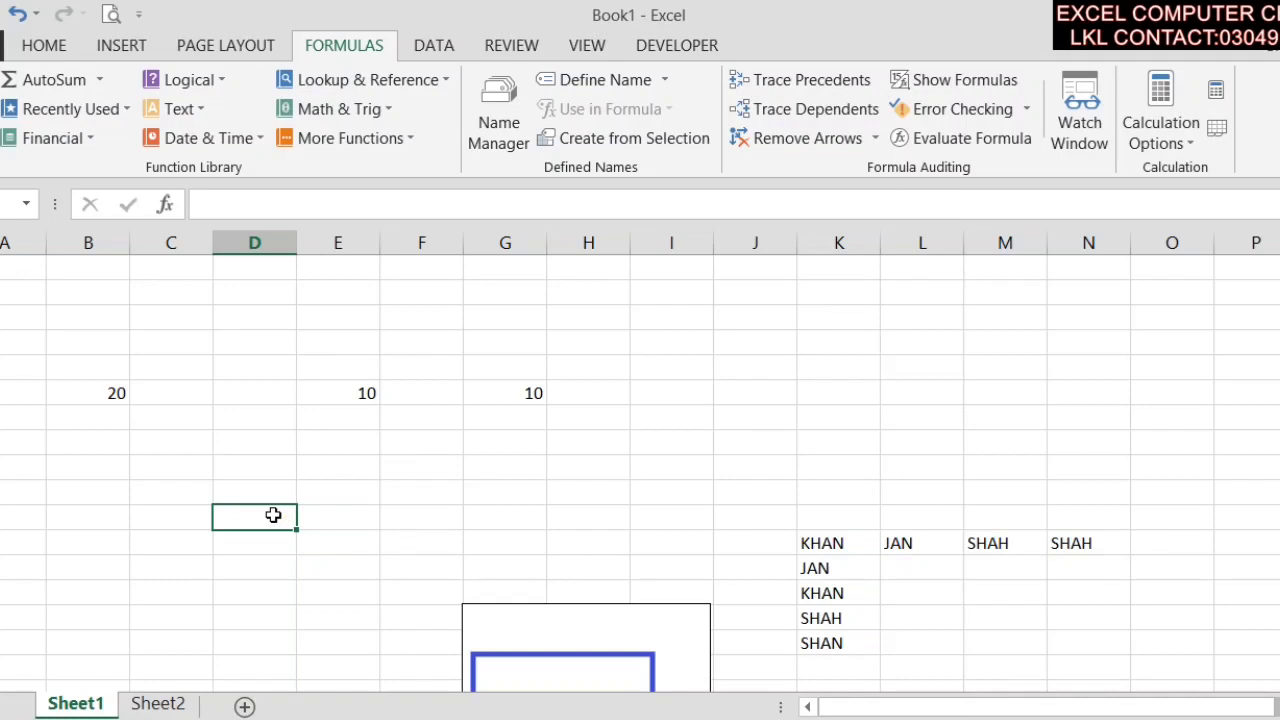
type("=")
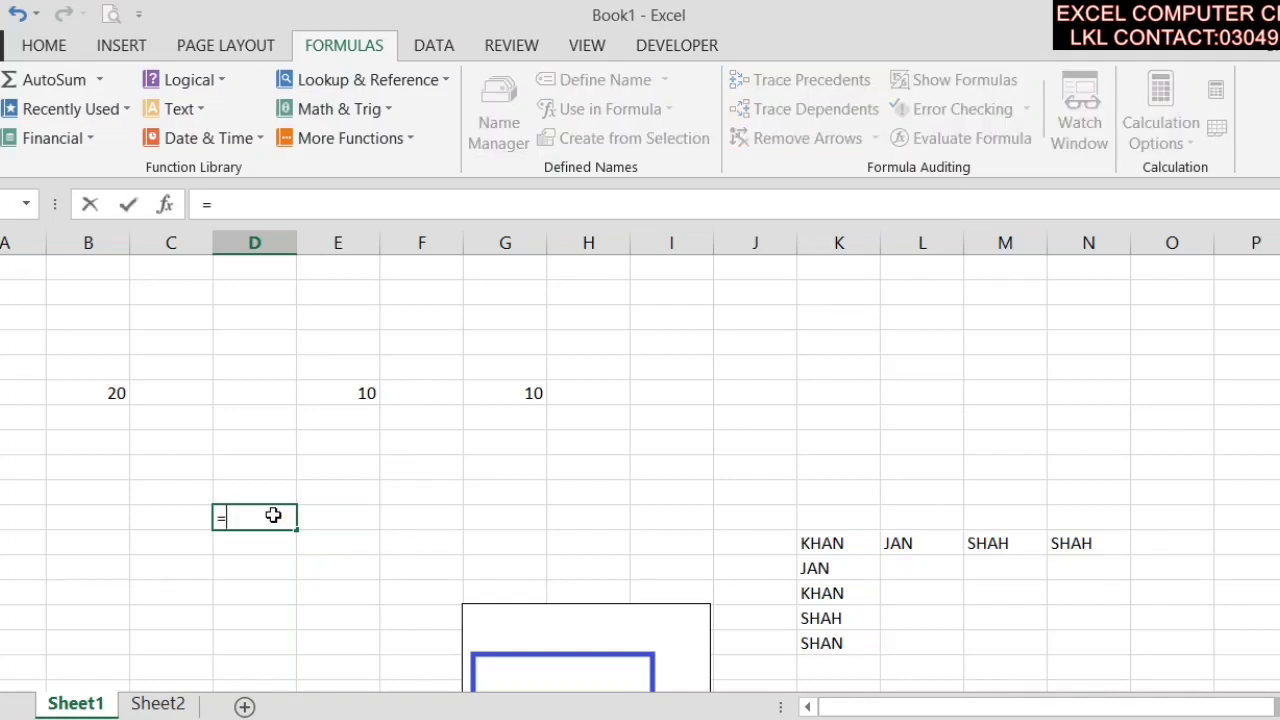
left_click(84, 393)
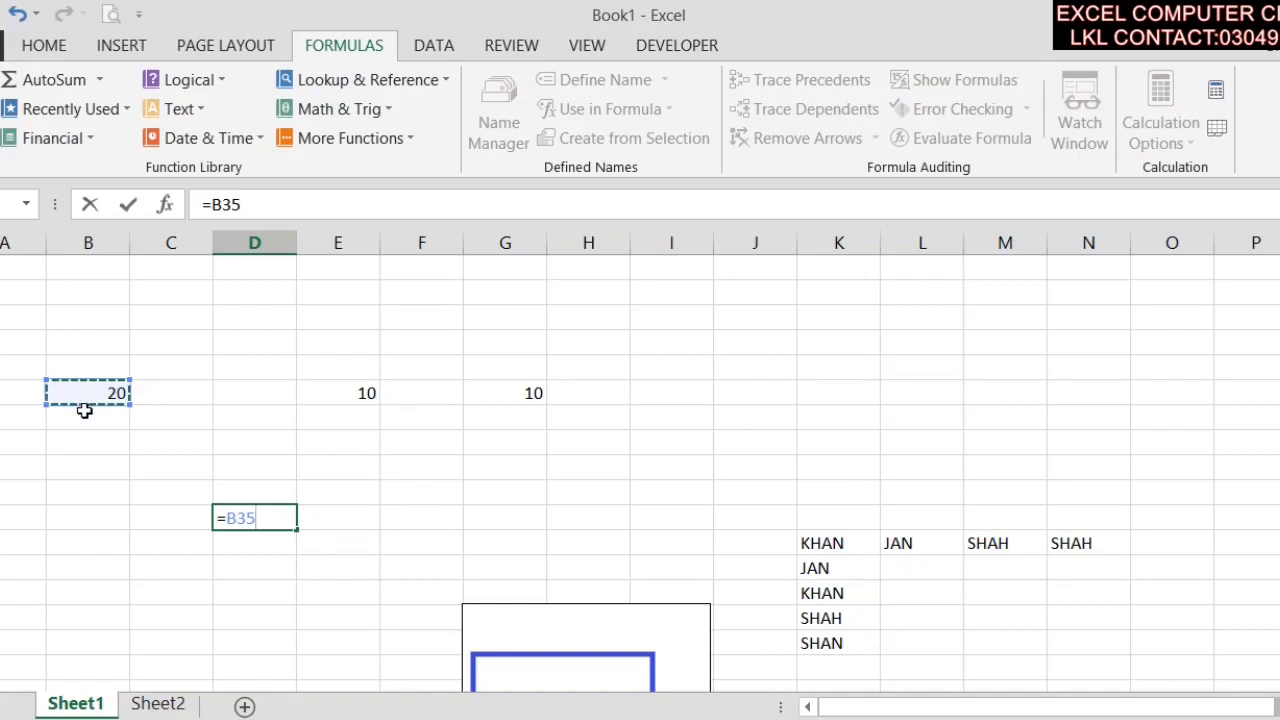
type("+")
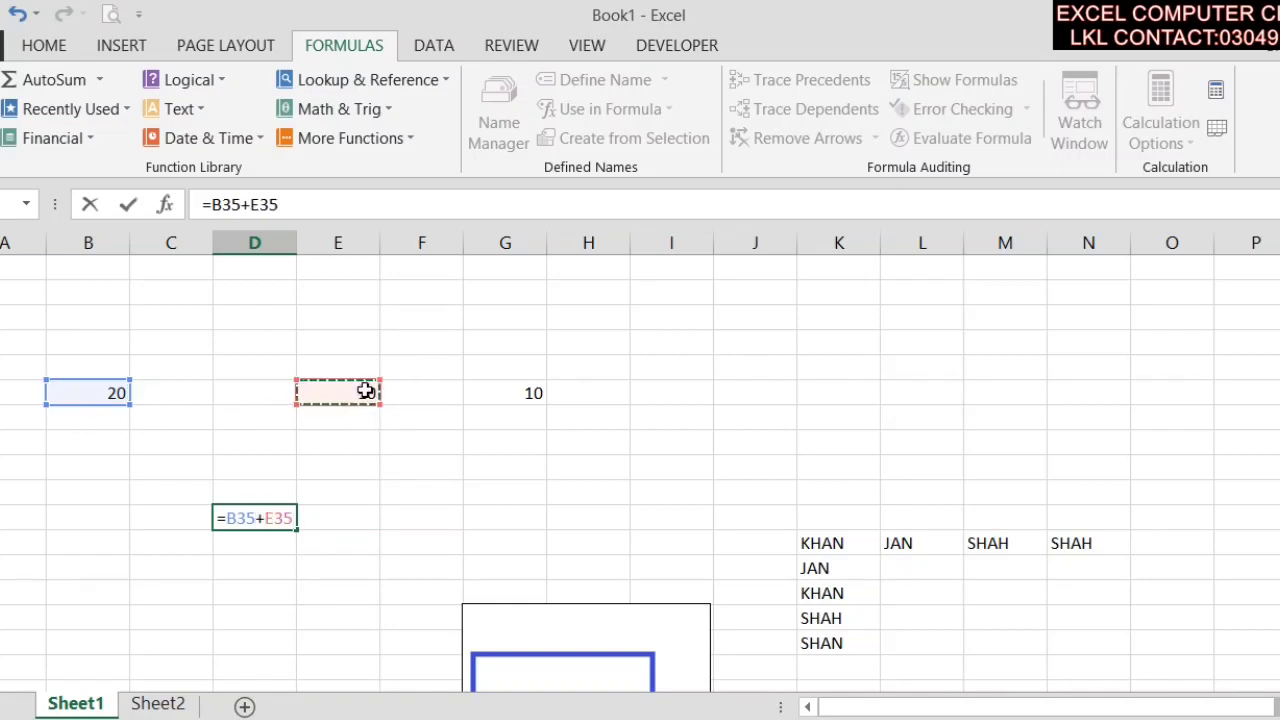
type("+")
left_click(500, 398)
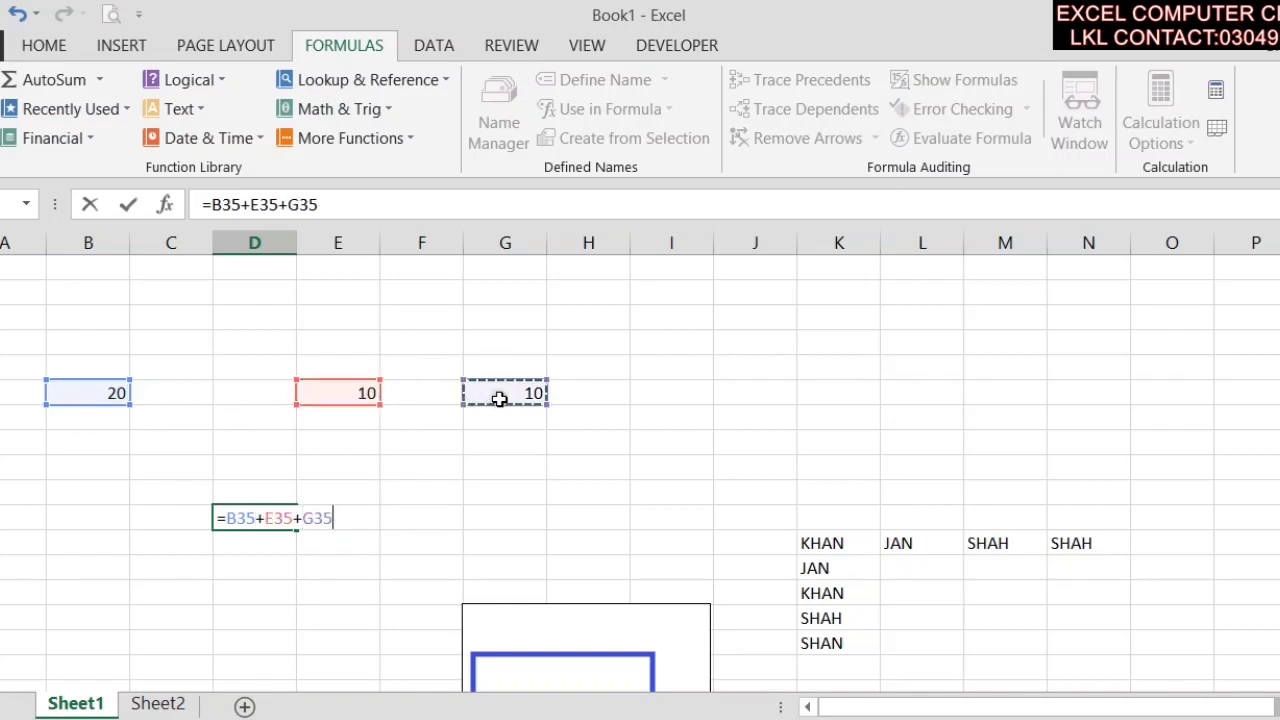
key("Return")
- Try to select the direct dependents of the sum formula cell in column D with Go To Special
left_click(283, 520)
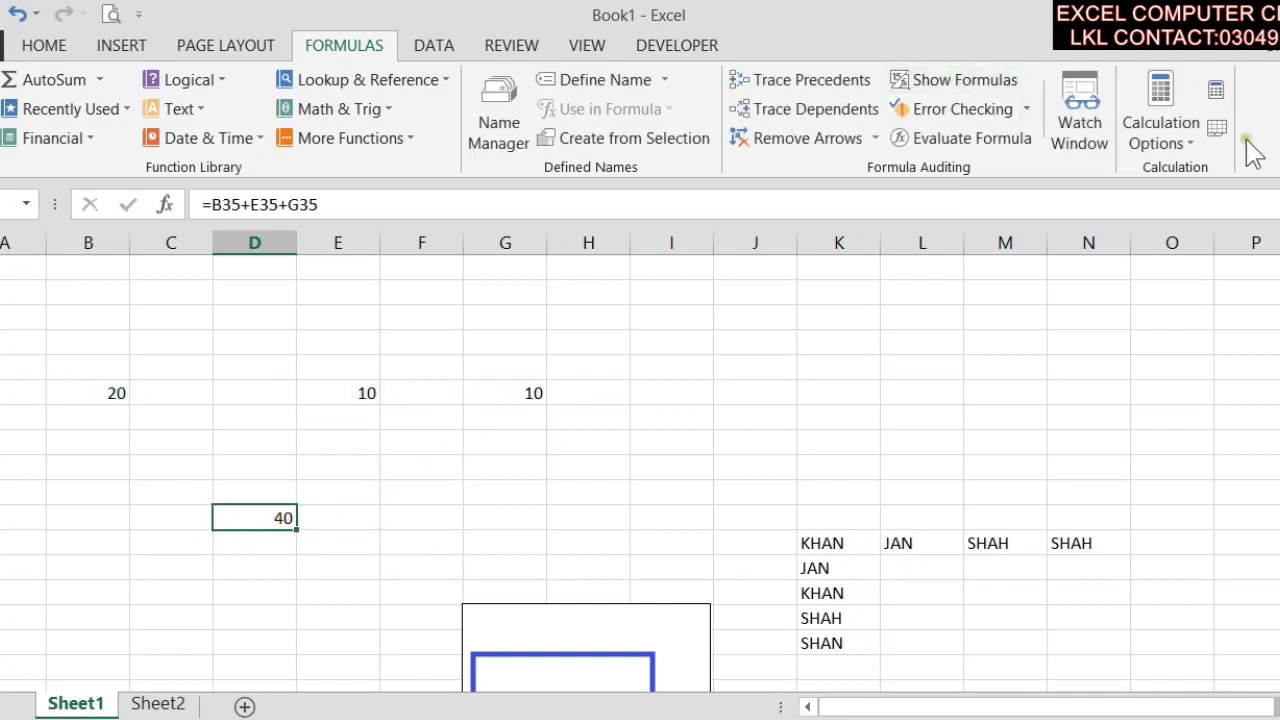
left_click(55, 47)
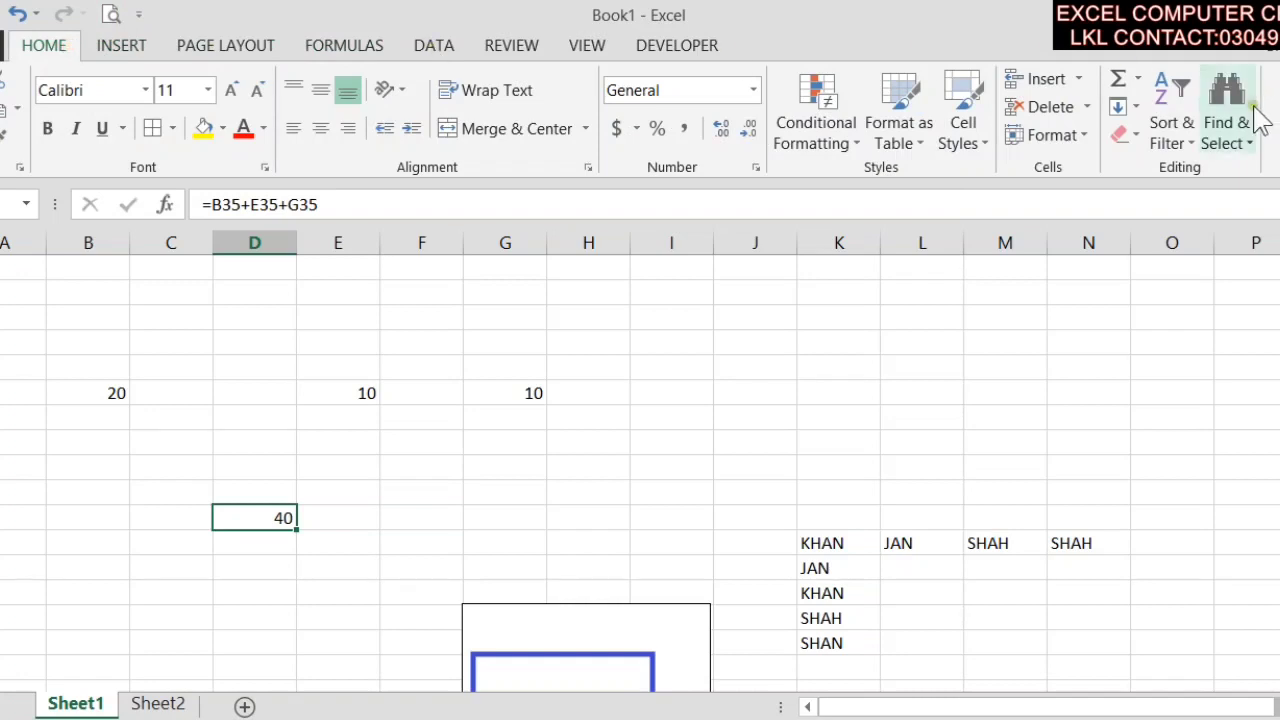
left_click(1228, 132)
left_click(1245, 238)
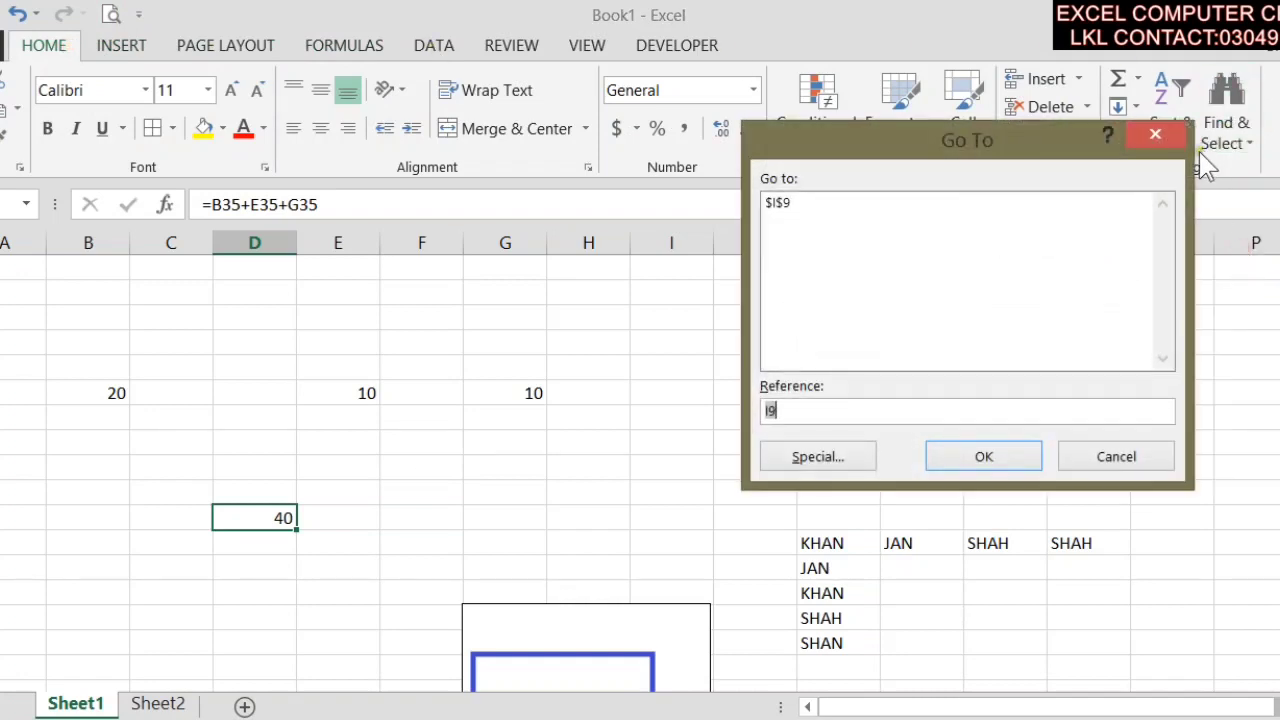
left_click(1228, 140)
left_click(1245, 263)
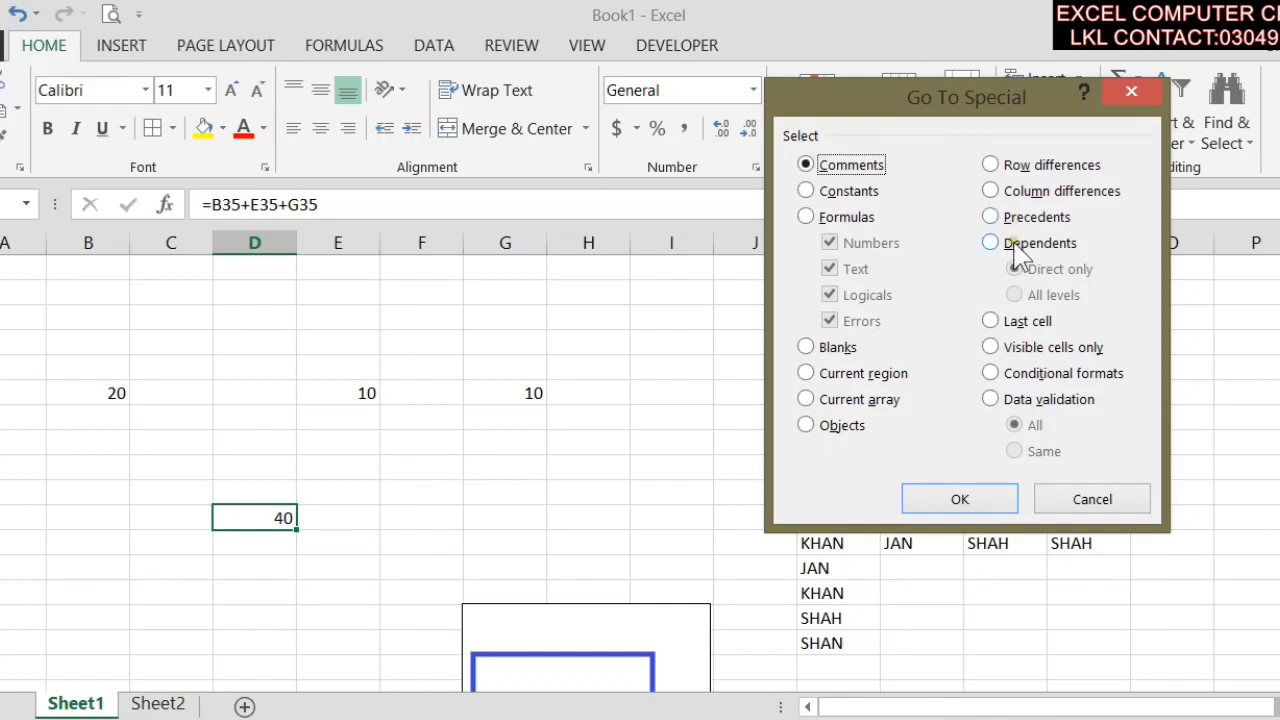
left_click(1015, 246)
left_click(965, 500)
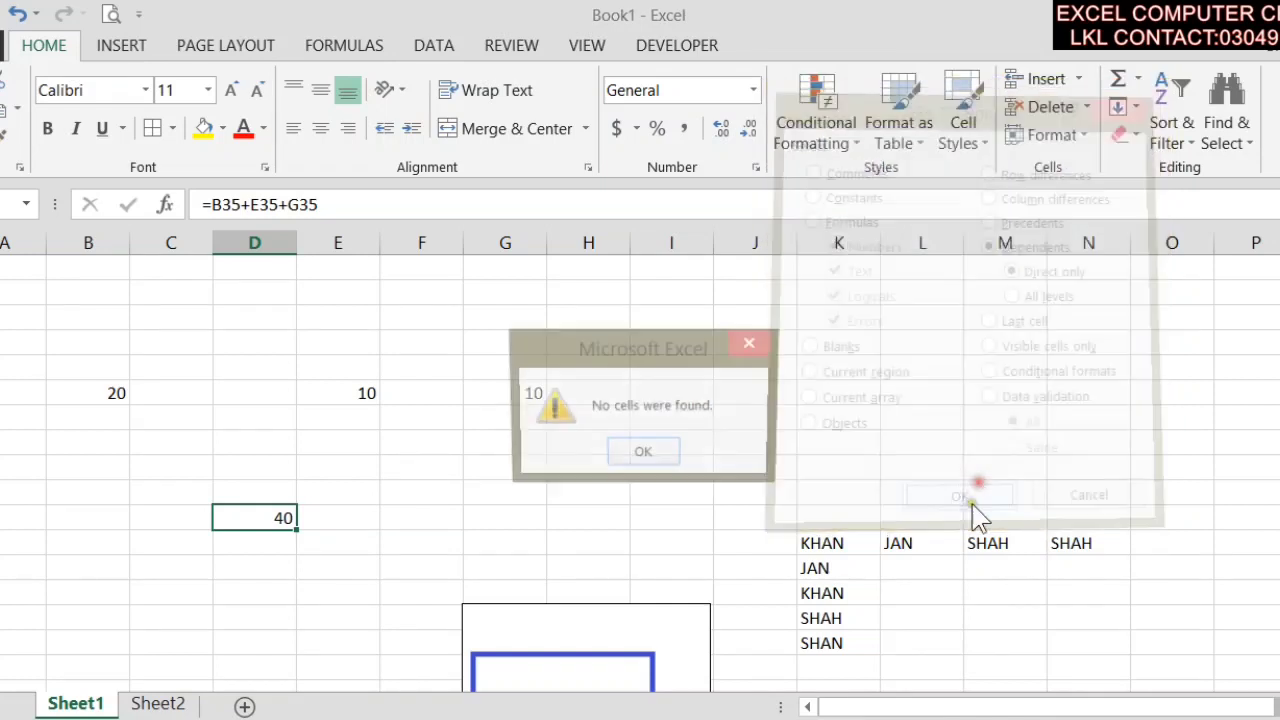
left_click(648, 452)
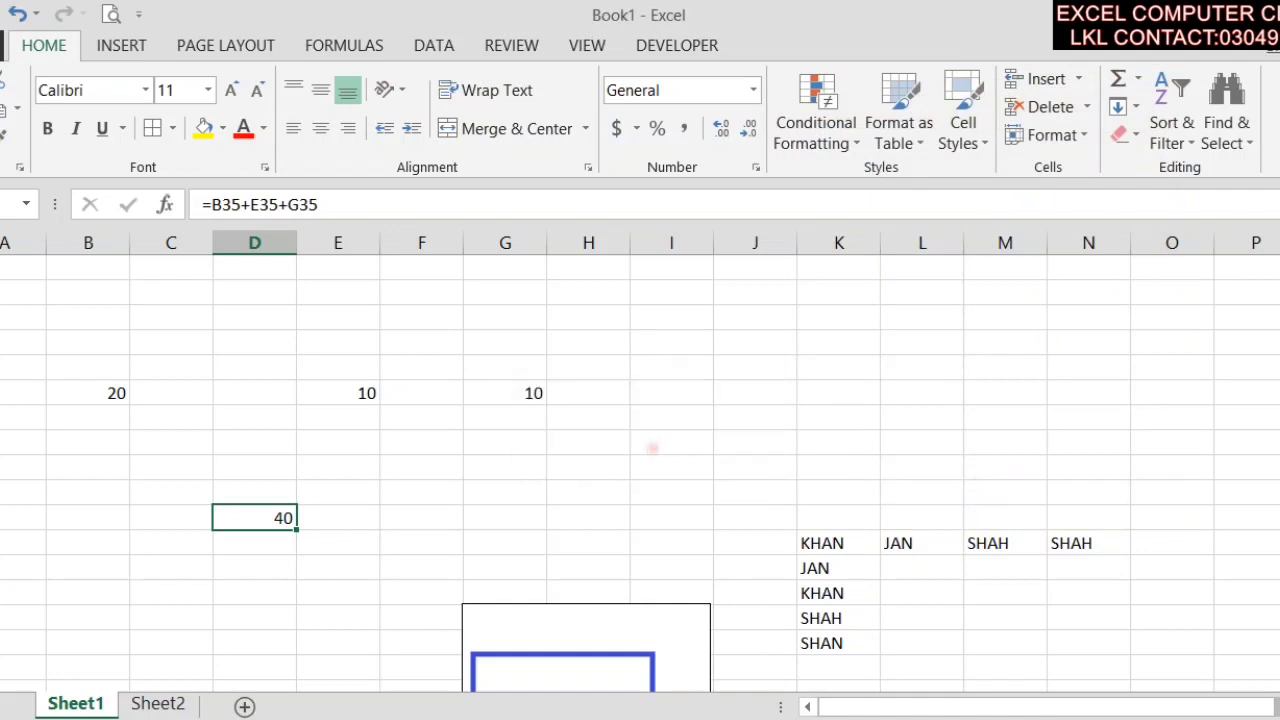
- Select the precedents of the sum formula cell with Go To Special, and reselect the formula cell
left_click(1238, 145)
left_click(1225, 263)
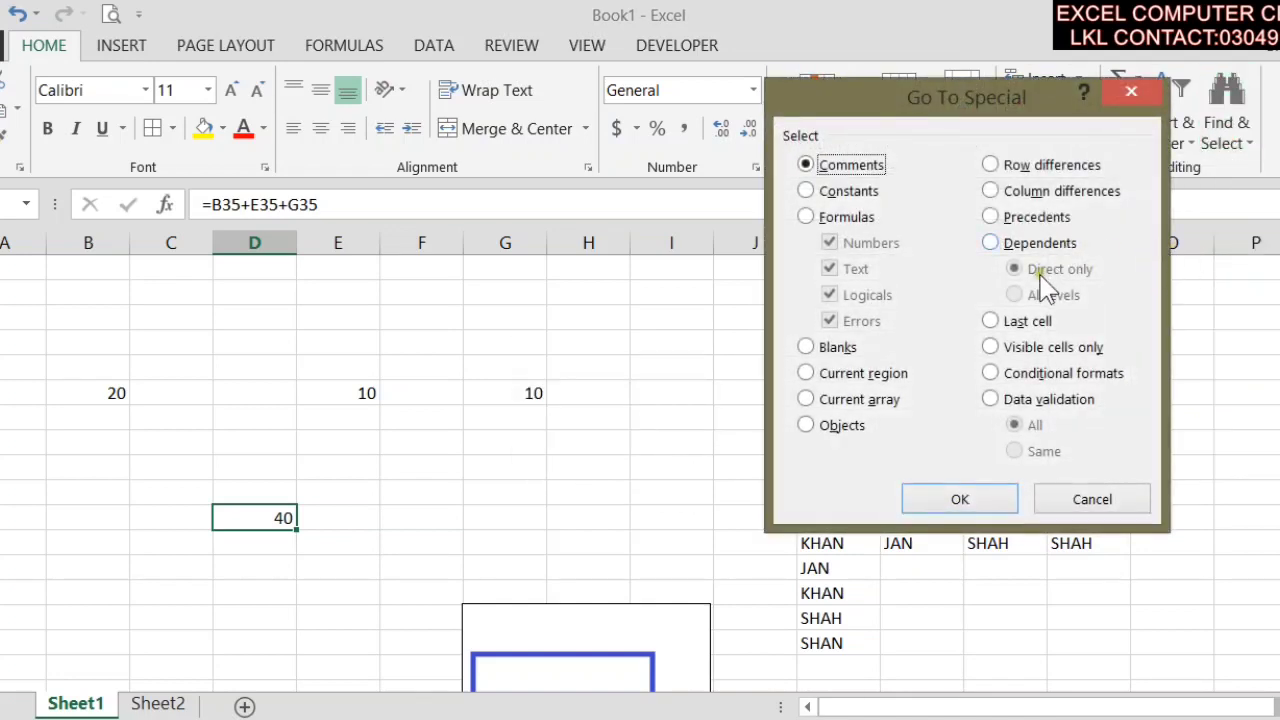
left_click(990, 217)
left_click(915, 500)
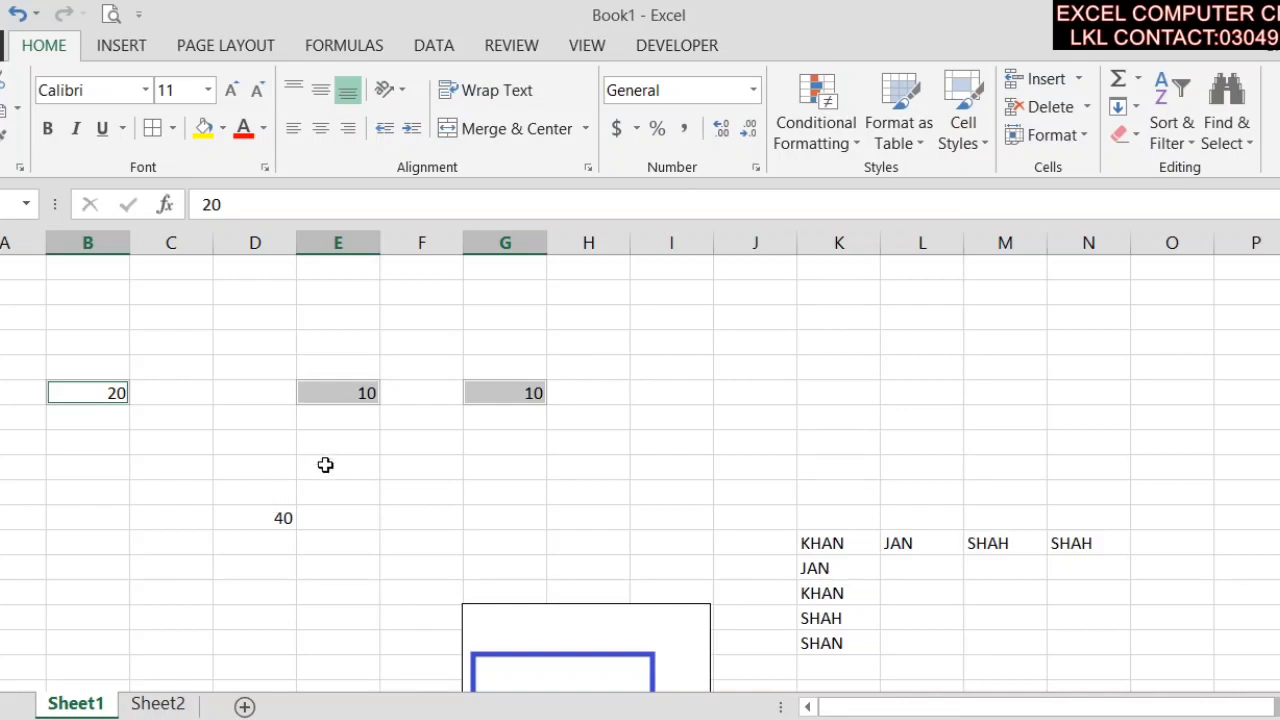
left_click(271, 516)
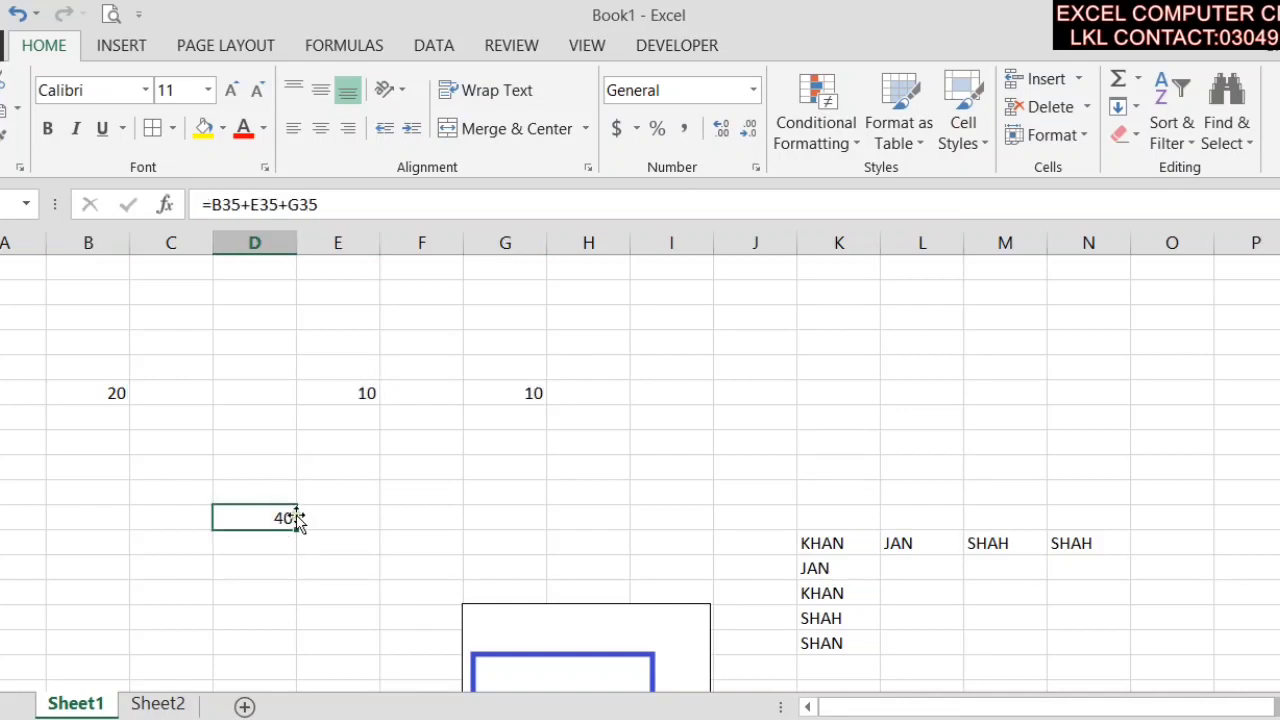
left_click(1226, 125)
left_click(1205, 265)
left_click(1040, 244)
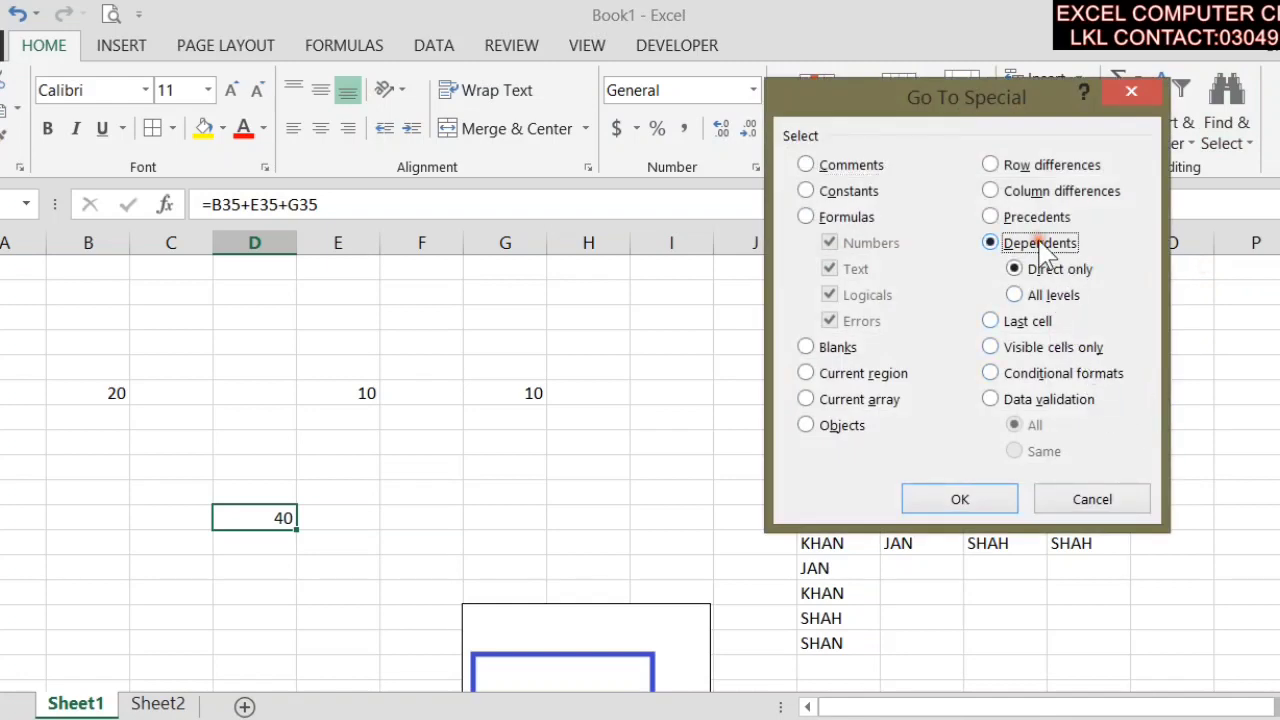
left_click(1092, 505)
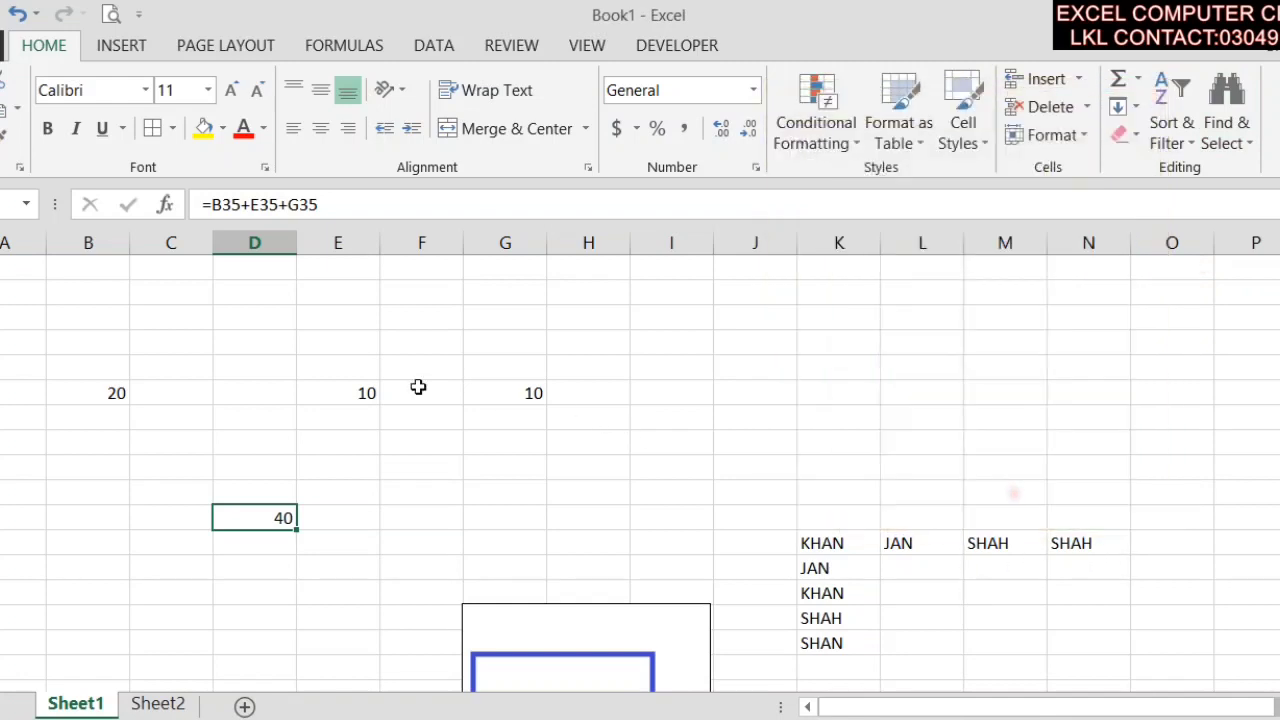
- Select the direct dependents of the value in G35 with Go To Special
left_click(520, 396)
left_click(1224, 140)
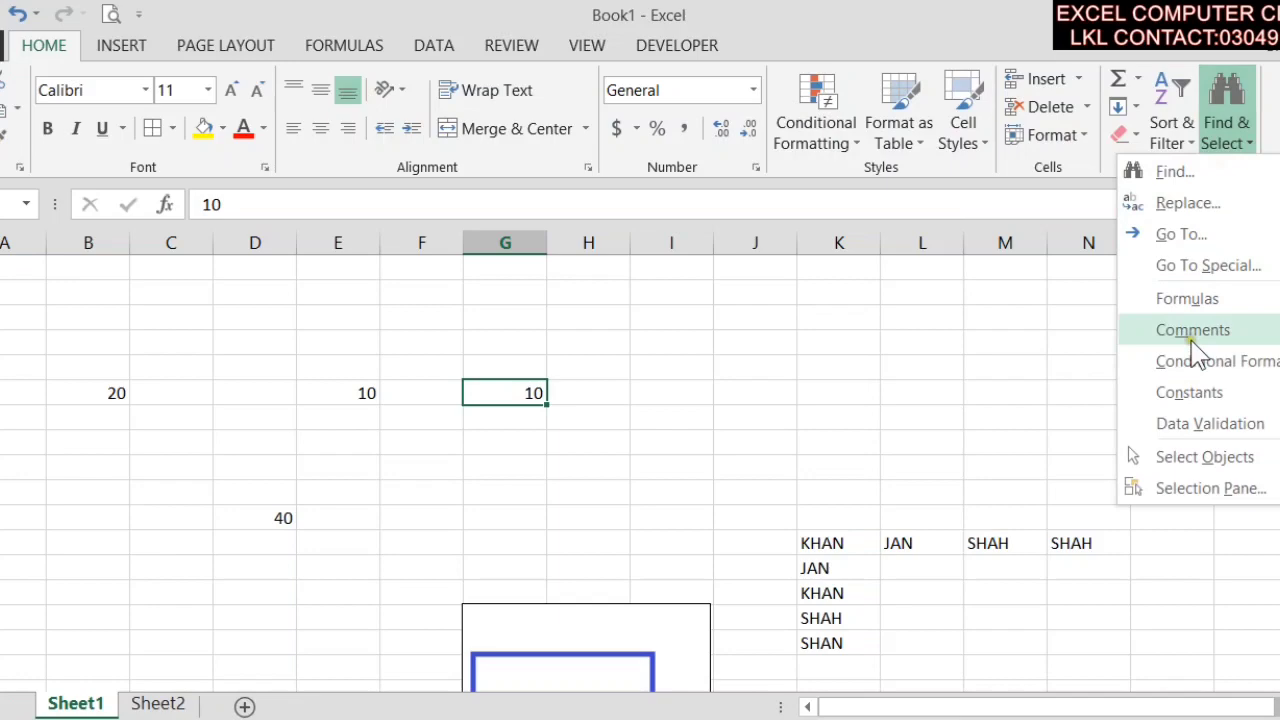
left_click(1210, 266)
left_click(1052, 245)
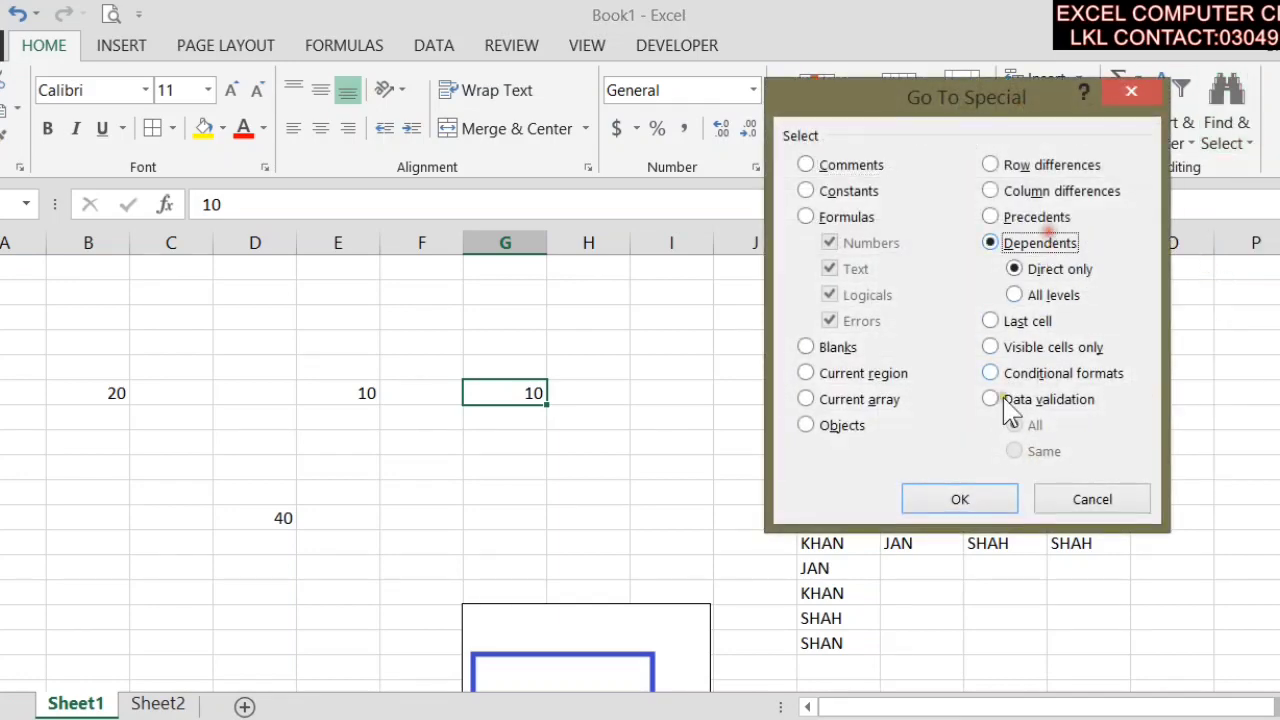
left_click(958, 499)
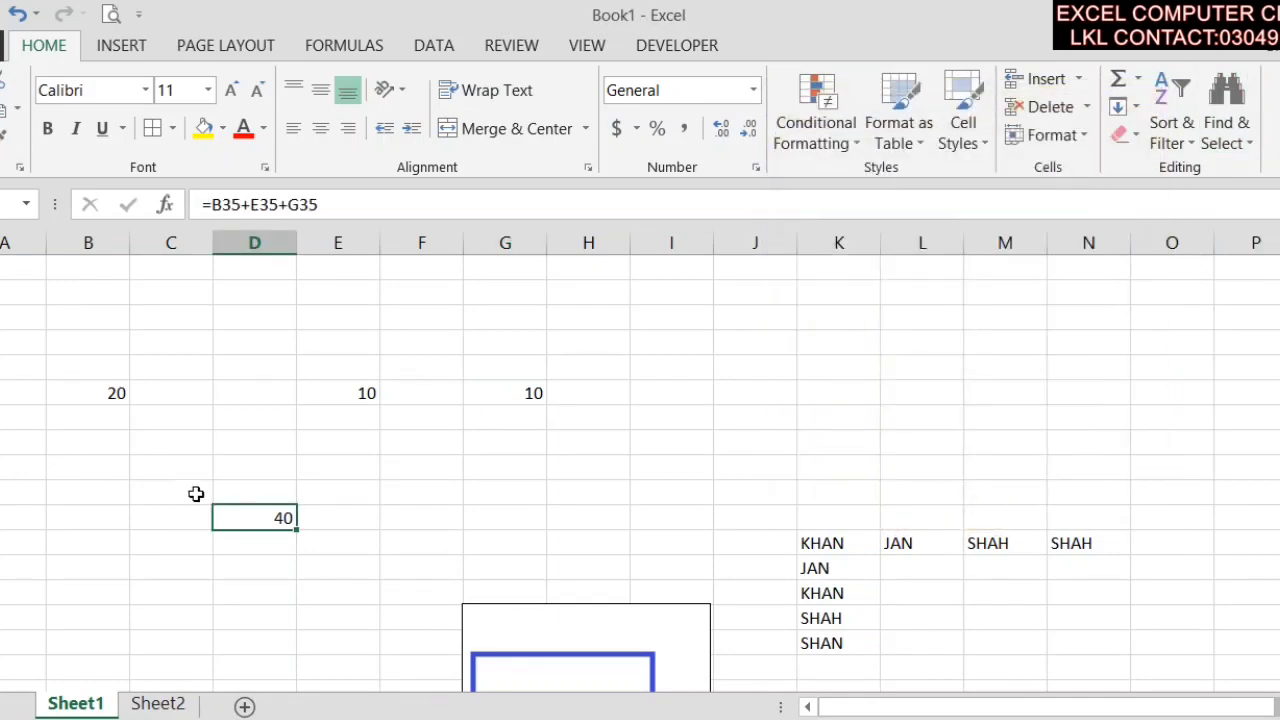
- Trace the precedents of the sum formula cell D40 with arrows, and remove the arrows
left_click(344, 46)
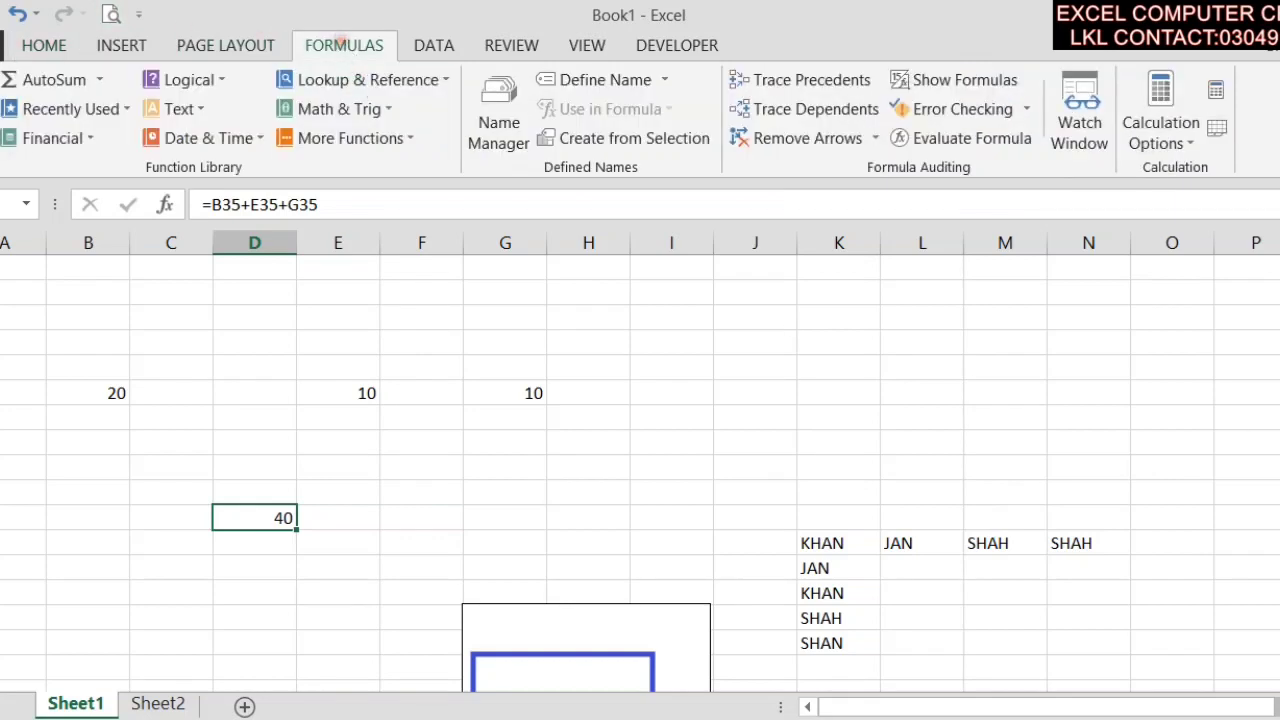
left_click(848, 88)
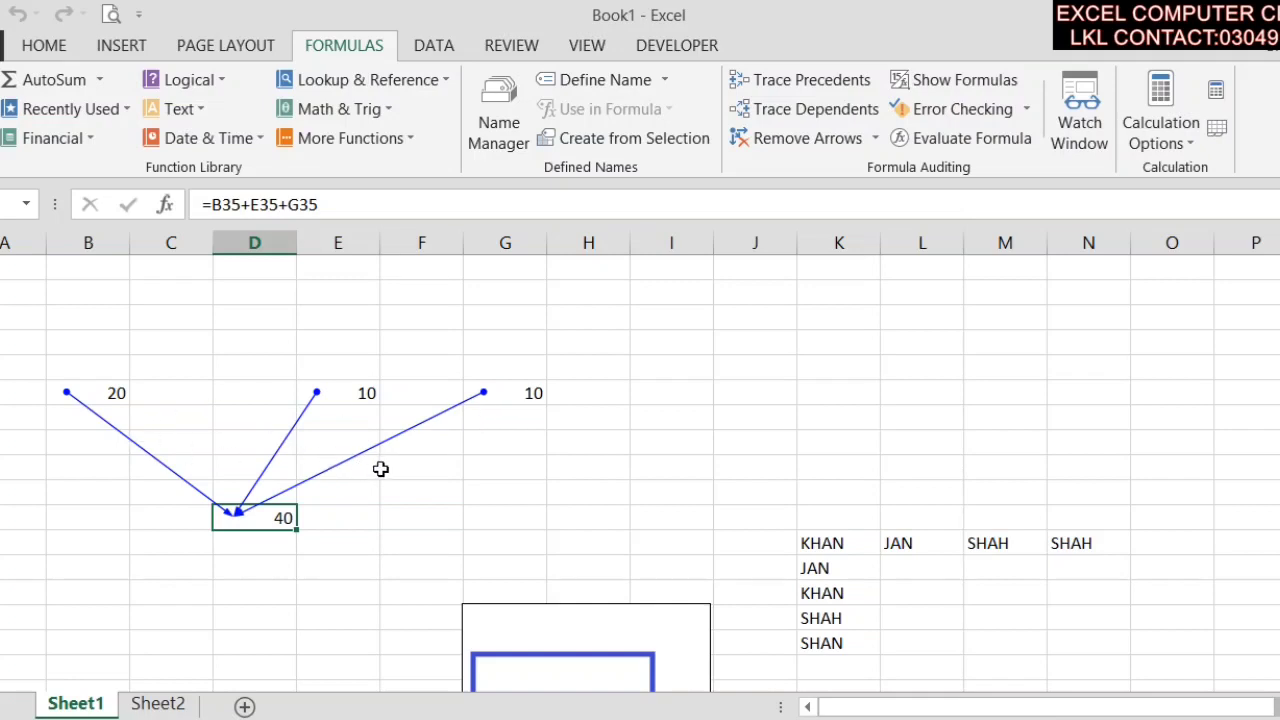
left_click(856, 140)
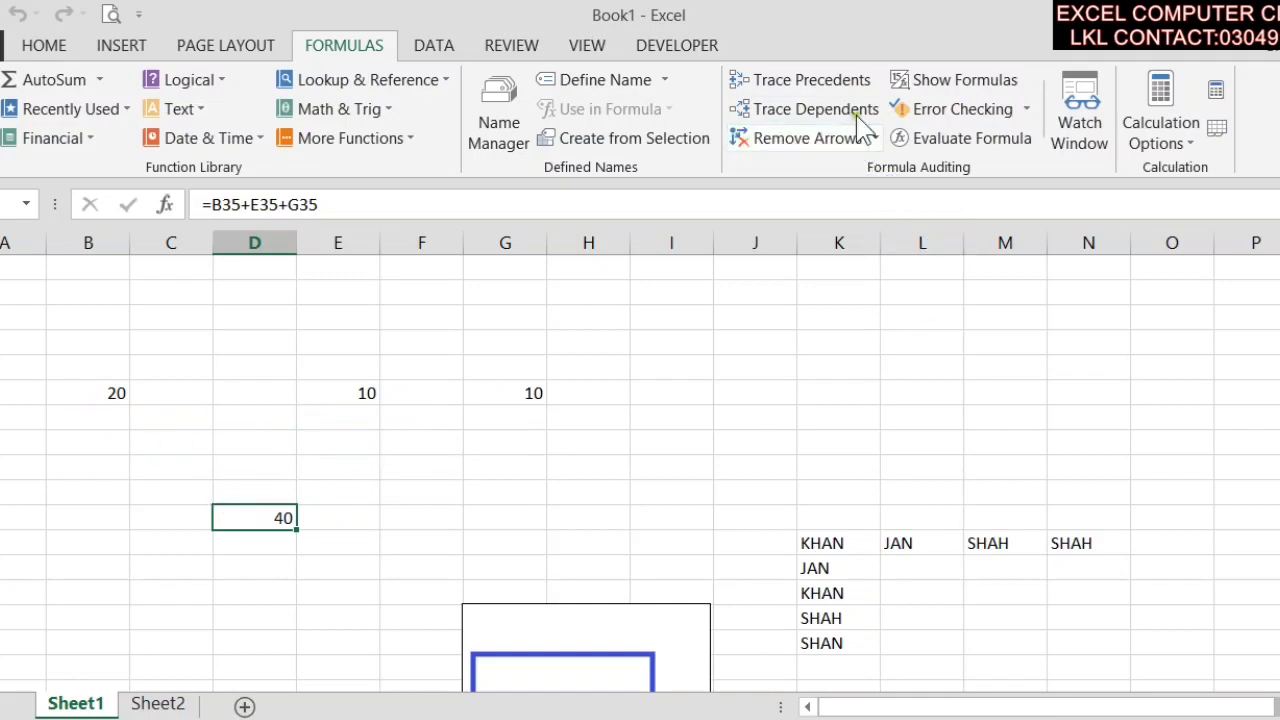
- Try to trace dependents for the sum formula cell and for E35, G35 and B35 in turn, and remove the arrows
left_click(845, 120)
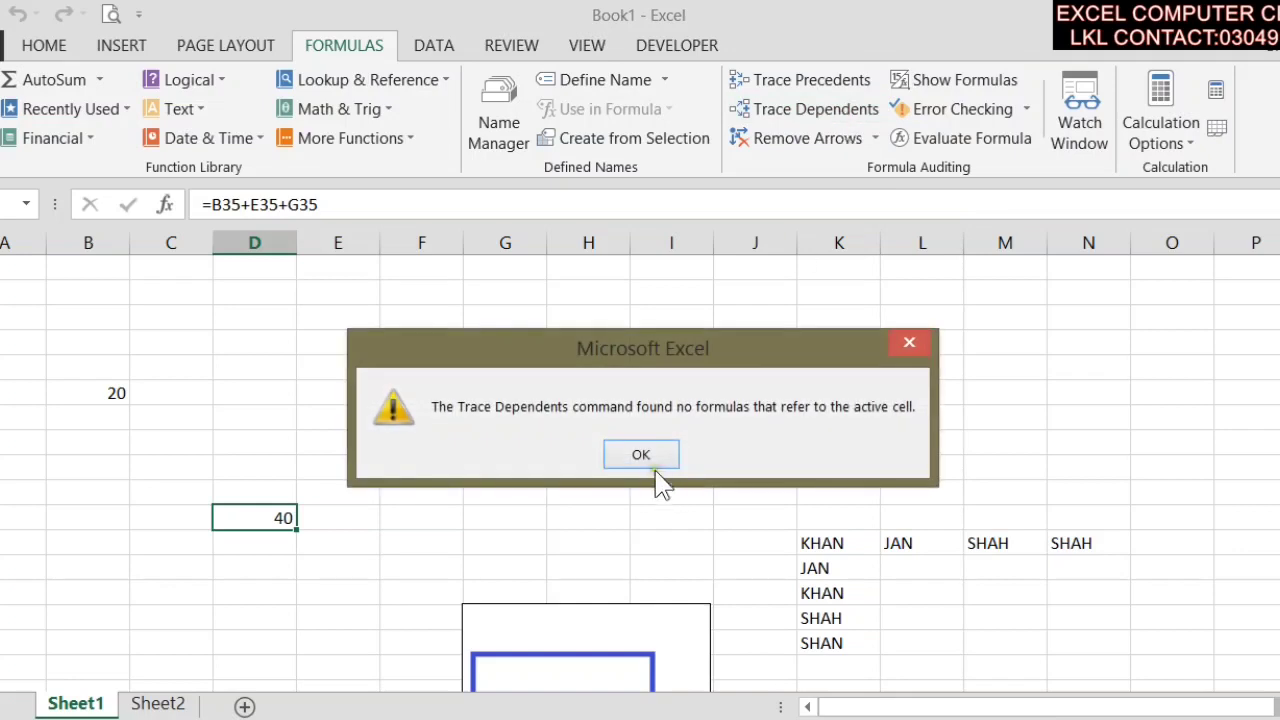
left_click(643, 457)
left_click(357, 400)
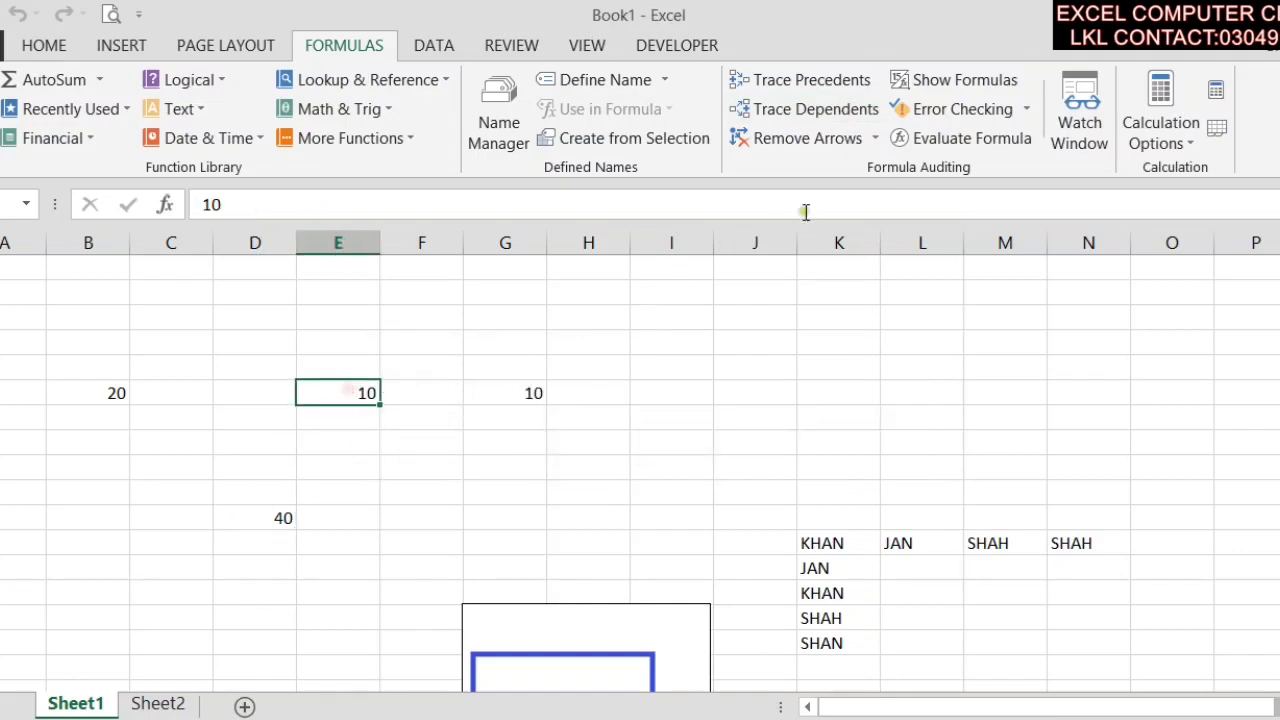
left_click(838, 112)
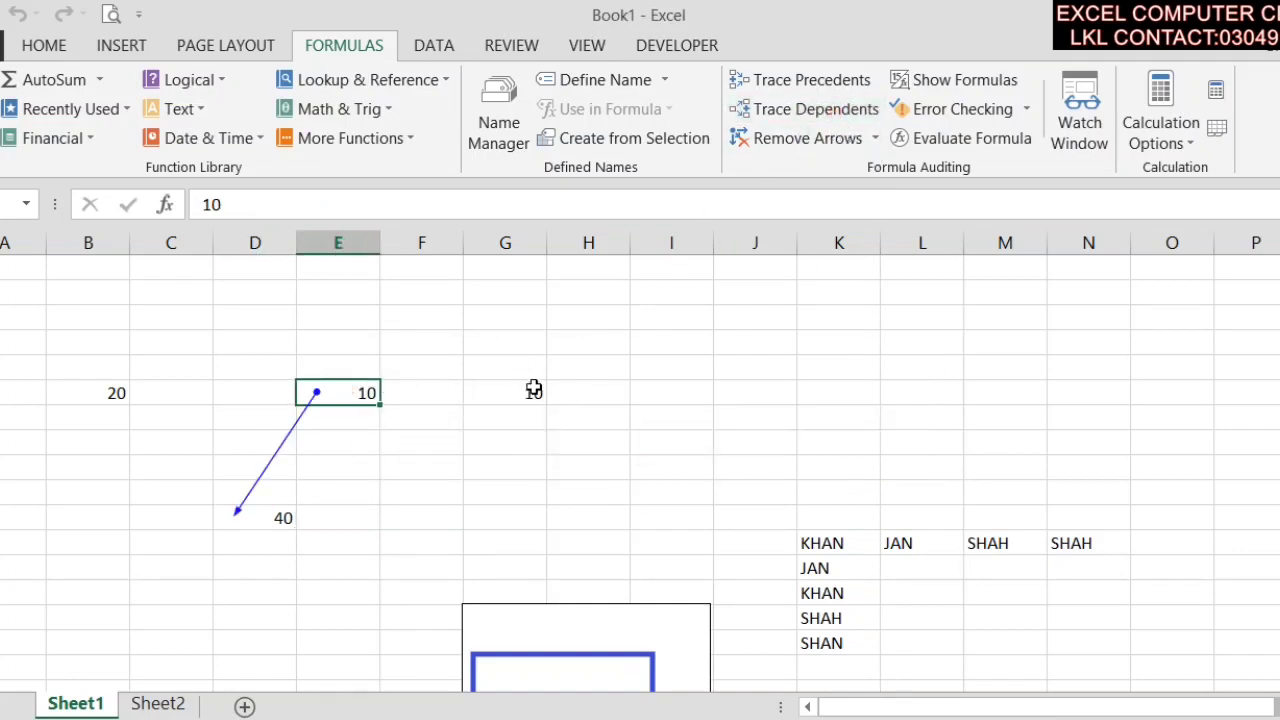
left_click(534, 392)
left_click(828, 109)
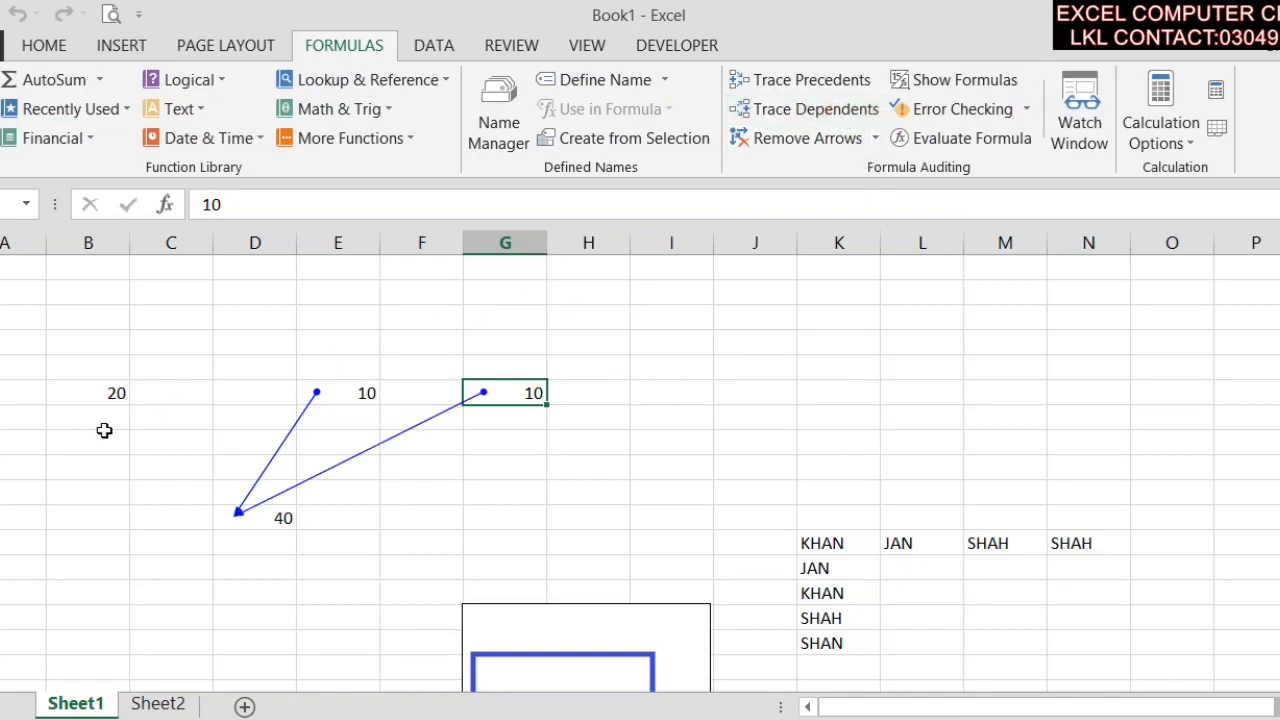
left_click(110, 400)
left_click(842, 112)
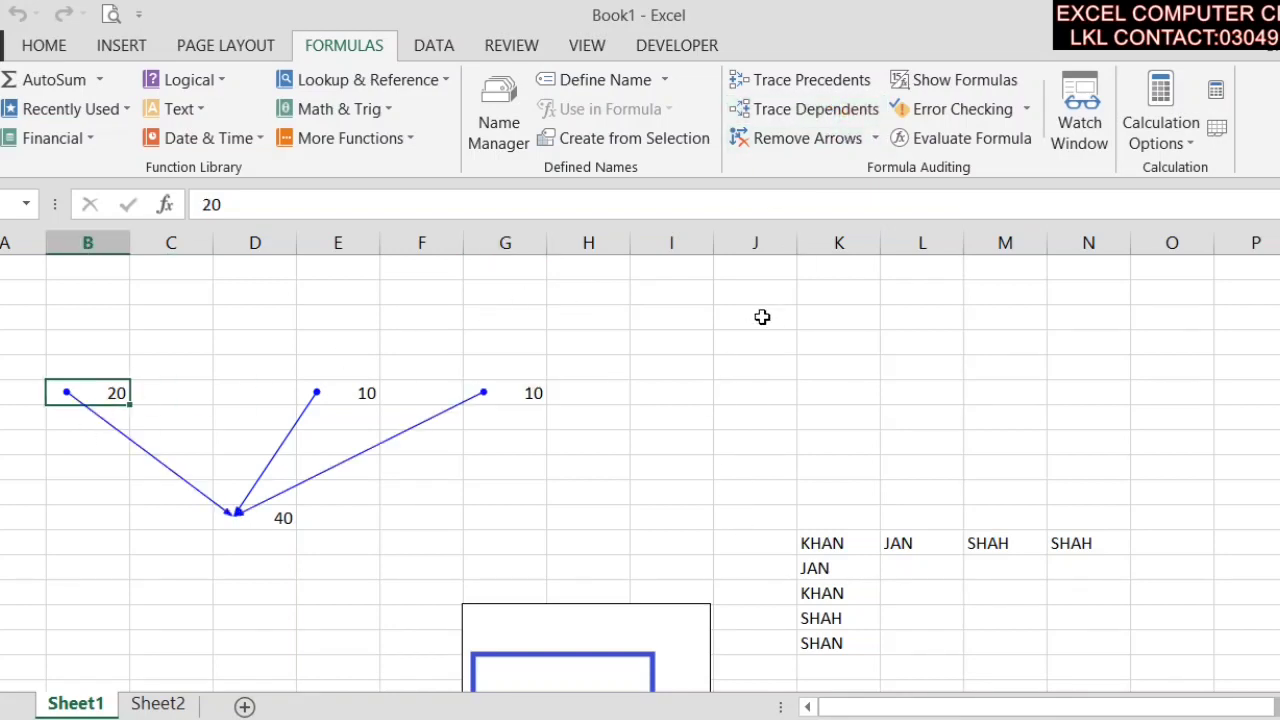
left_click(808, 138)
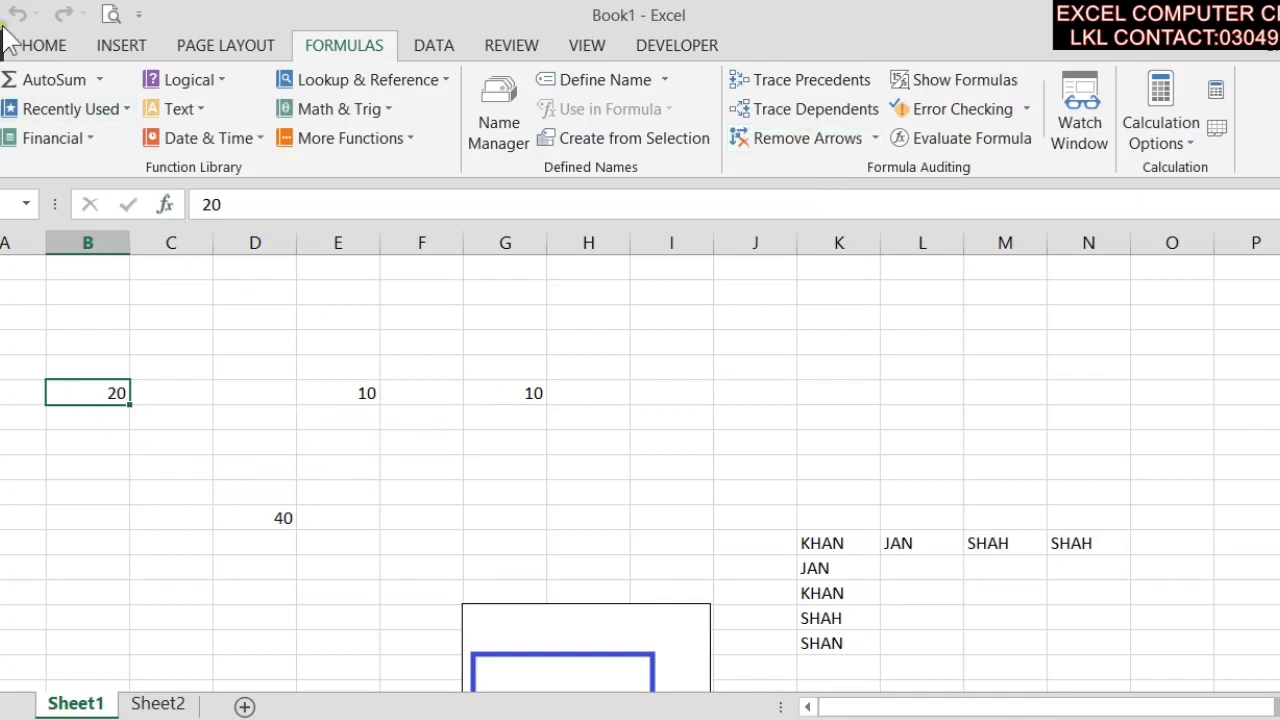
- Jump to the last used cell of Sheet1 with Go To Special
left_click(40, 42)
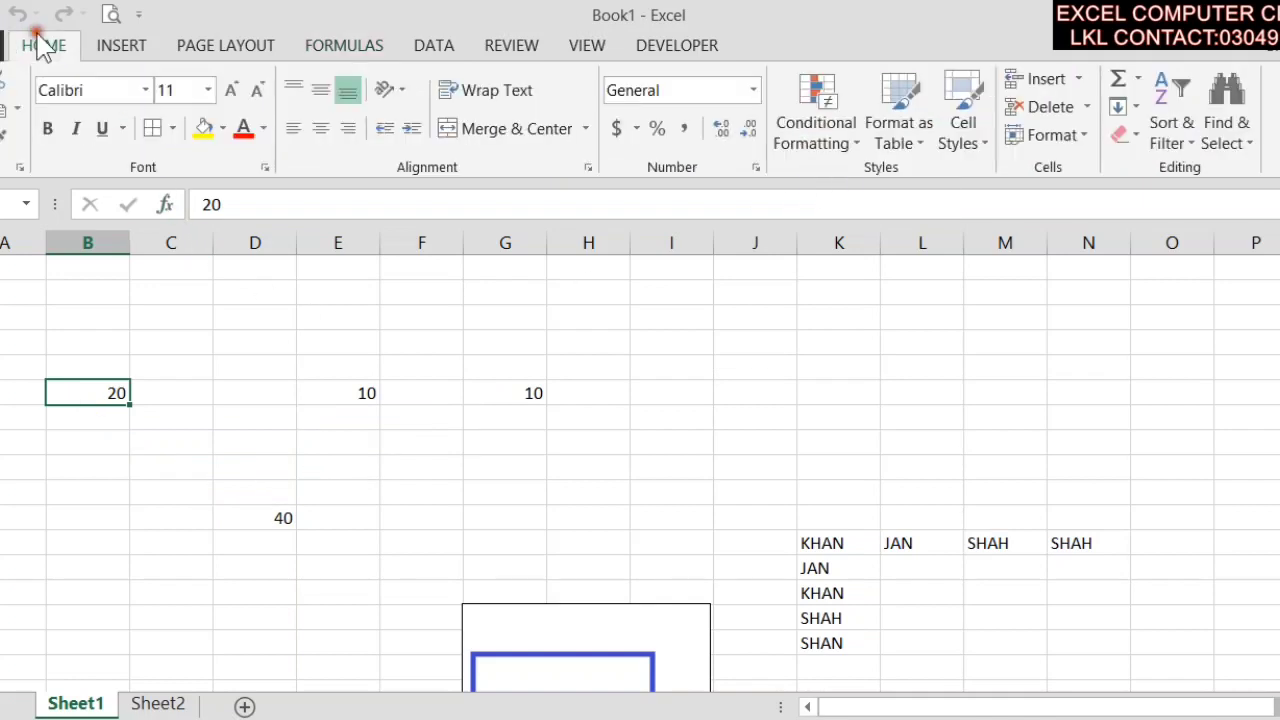
left_click(1220, 125)
left_click(1206, 266)
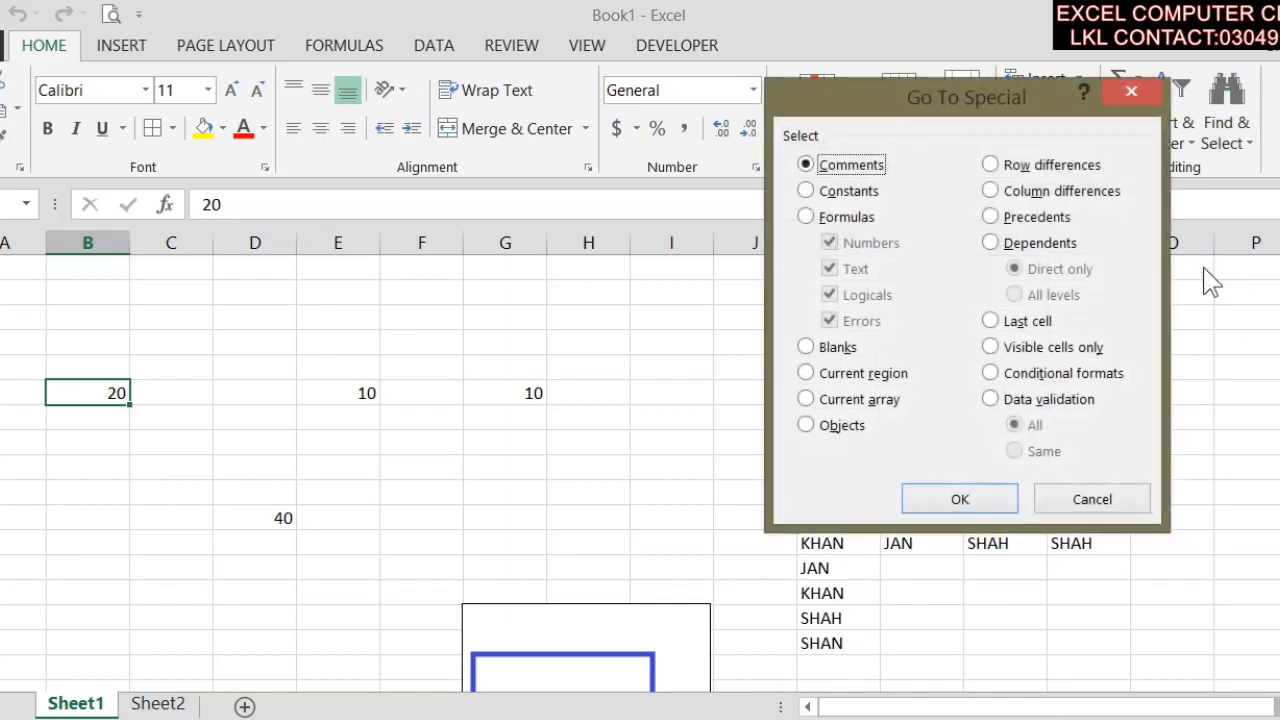
left_click(1028, 322)
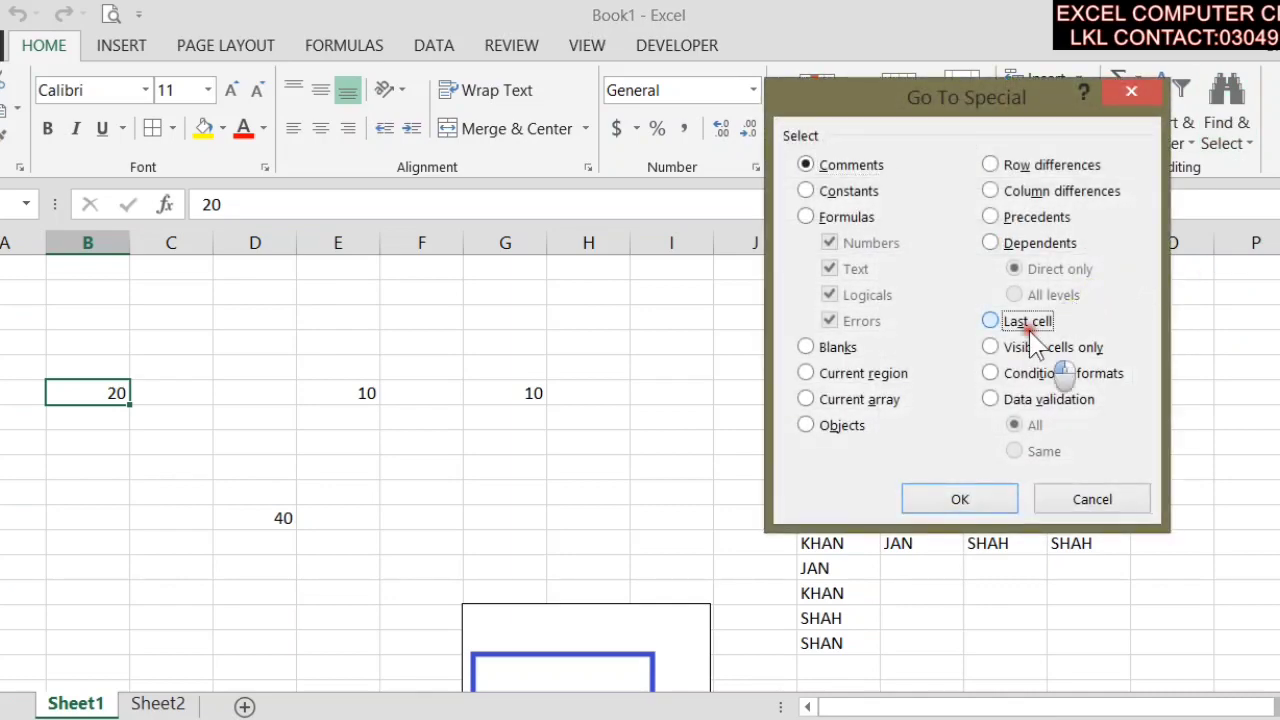
left_click(966, 496)
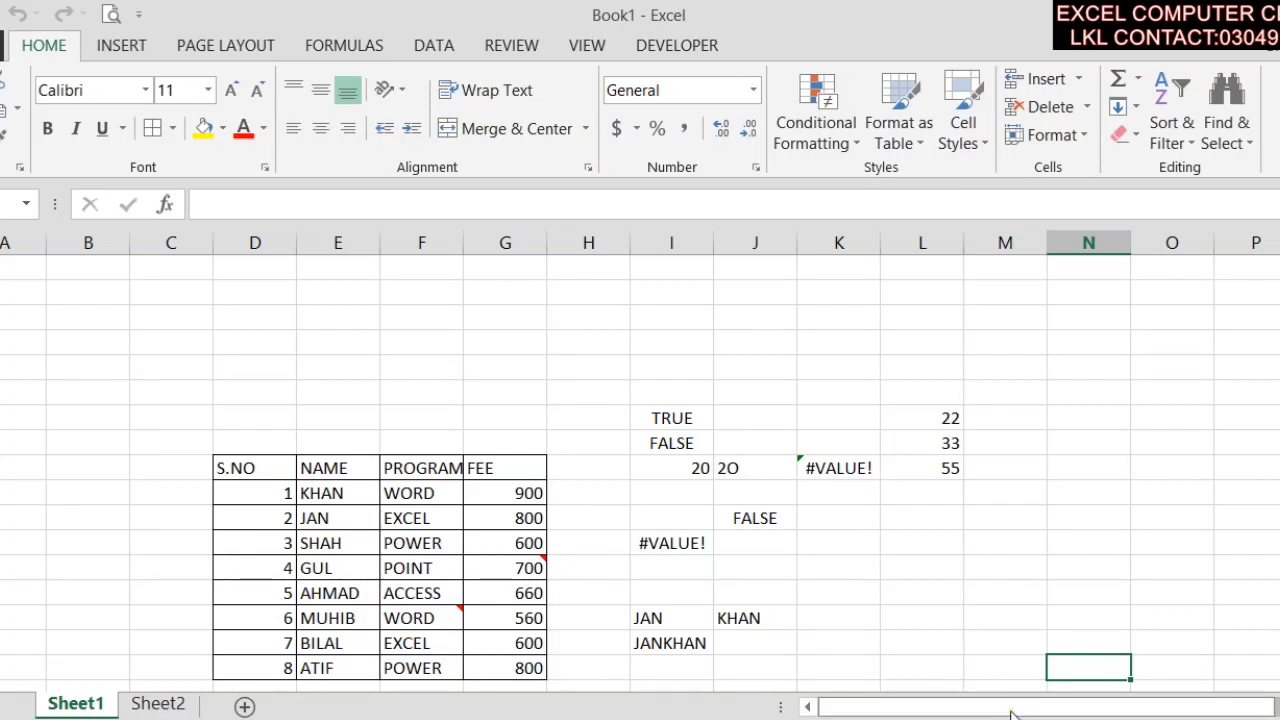
left_click(891, 617)
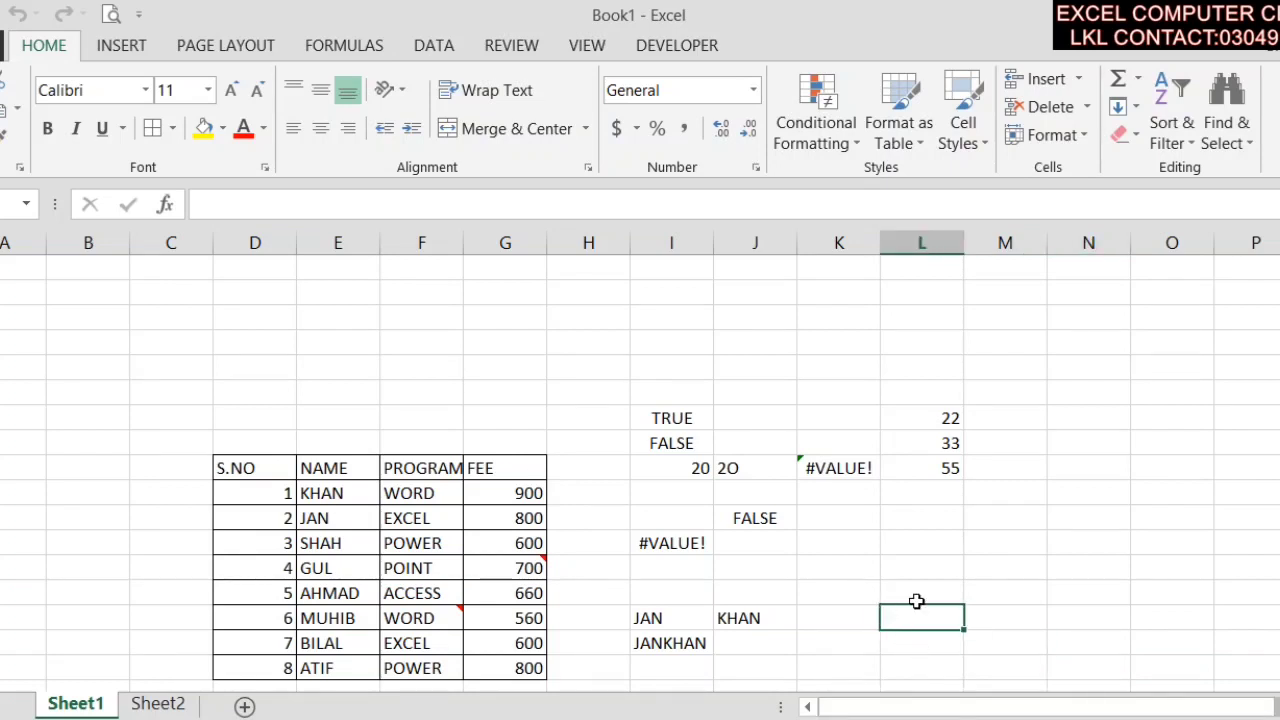
left_click(1230, 110)
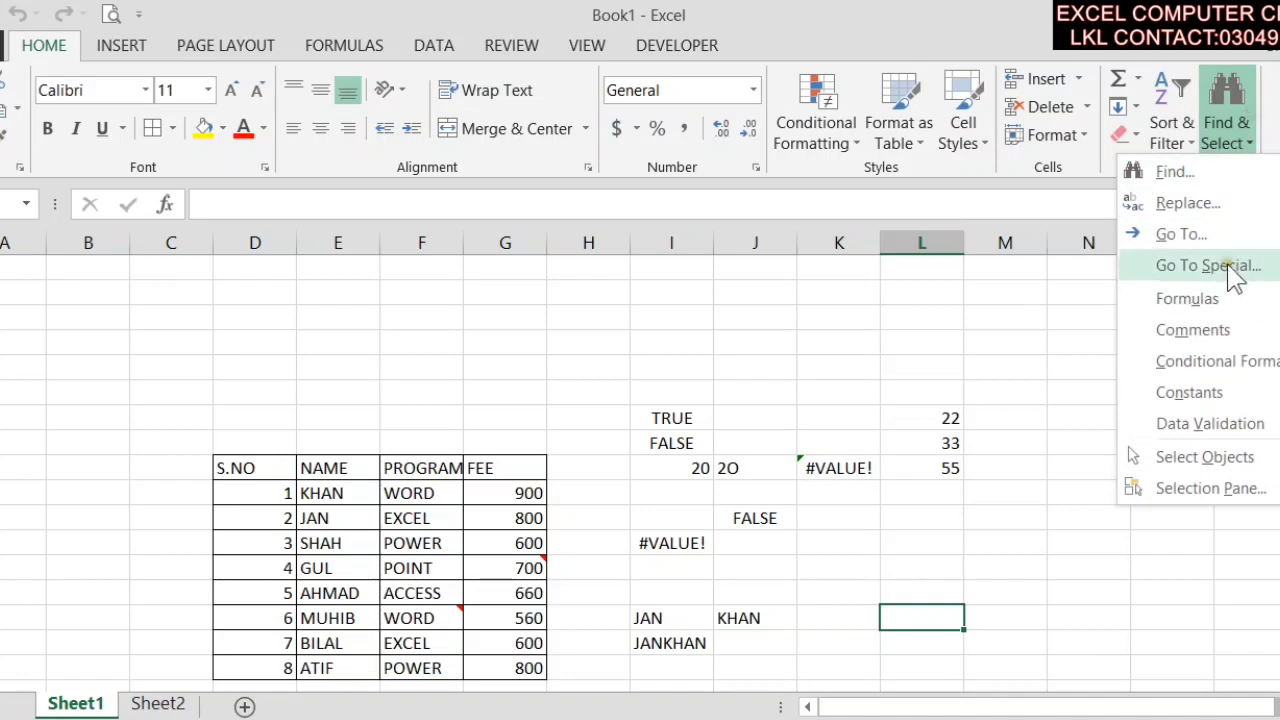
left_click(1226, 263)
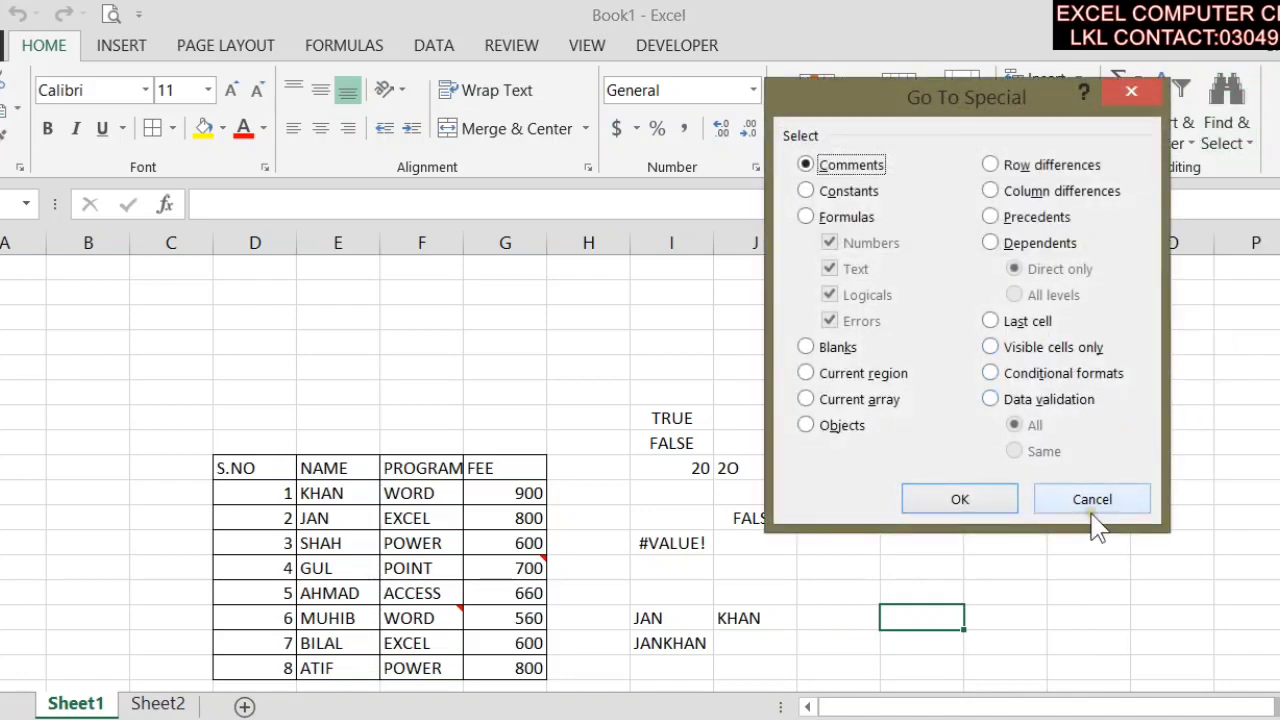
left_click(1092, 499)
- Hide column I and the NAME column E
left_click(698, 240)
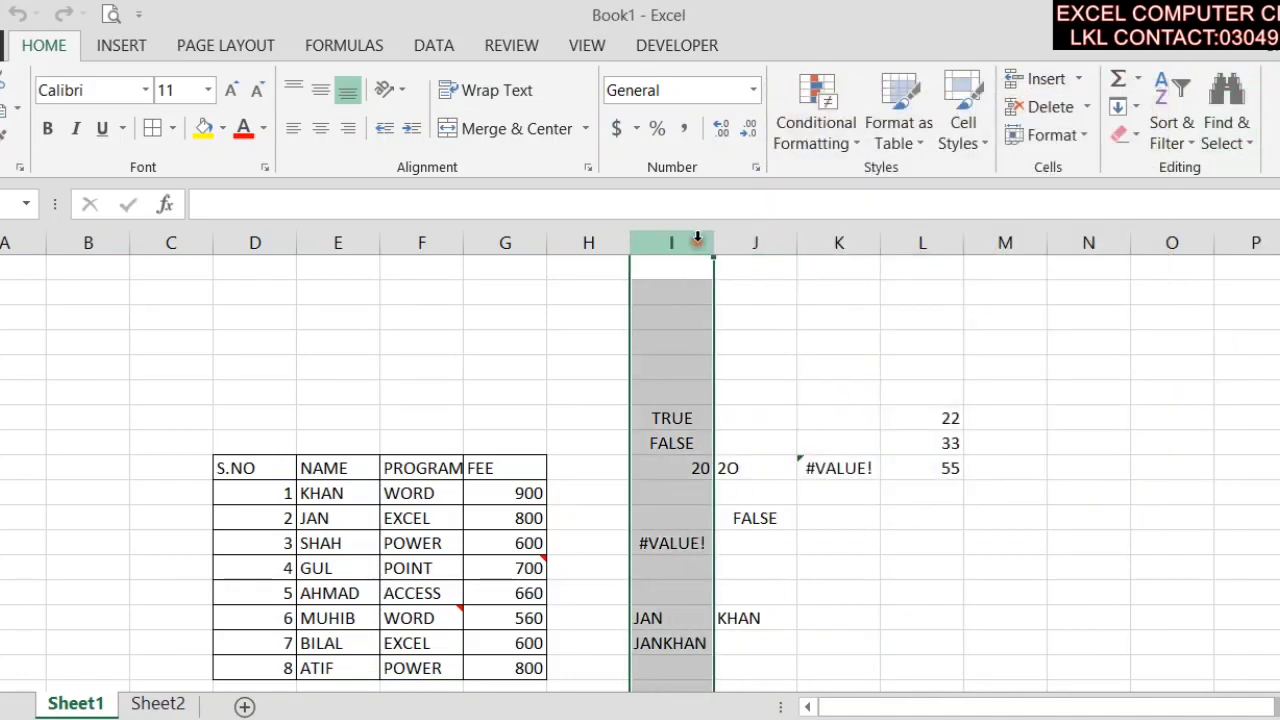
right_click(698, 240)
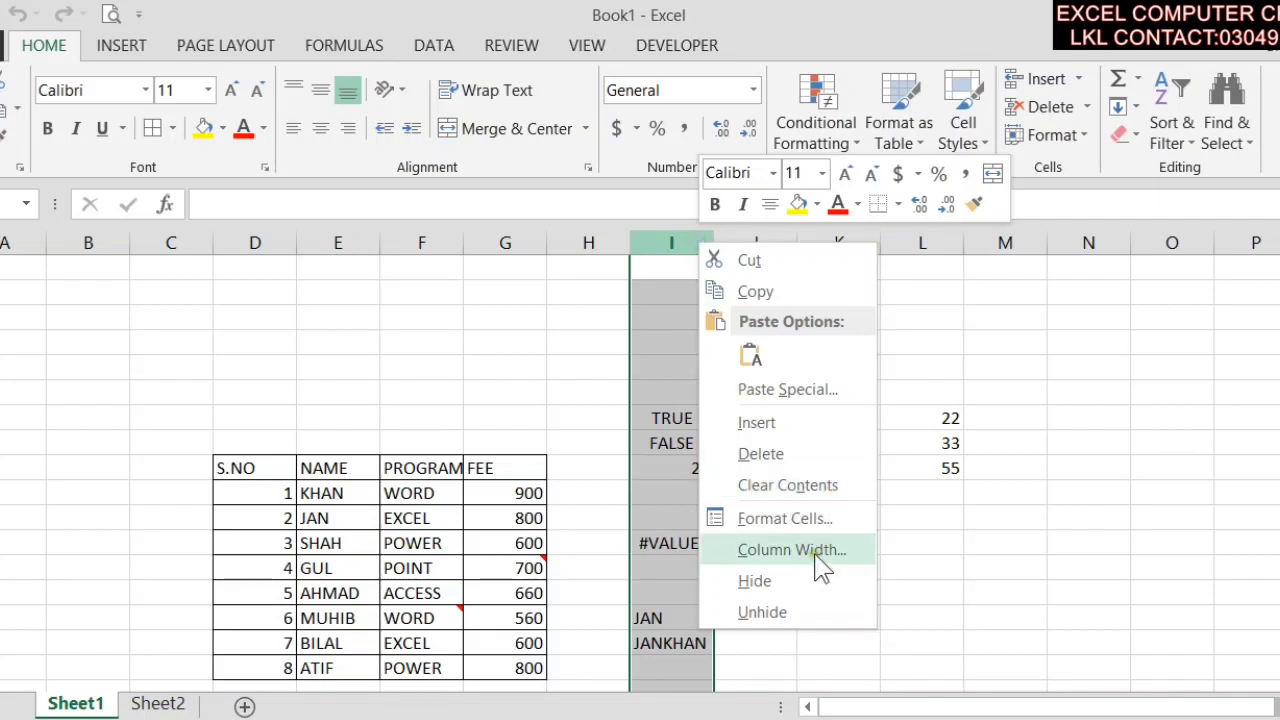
left_click(800, 585)
left_click(345, 240)
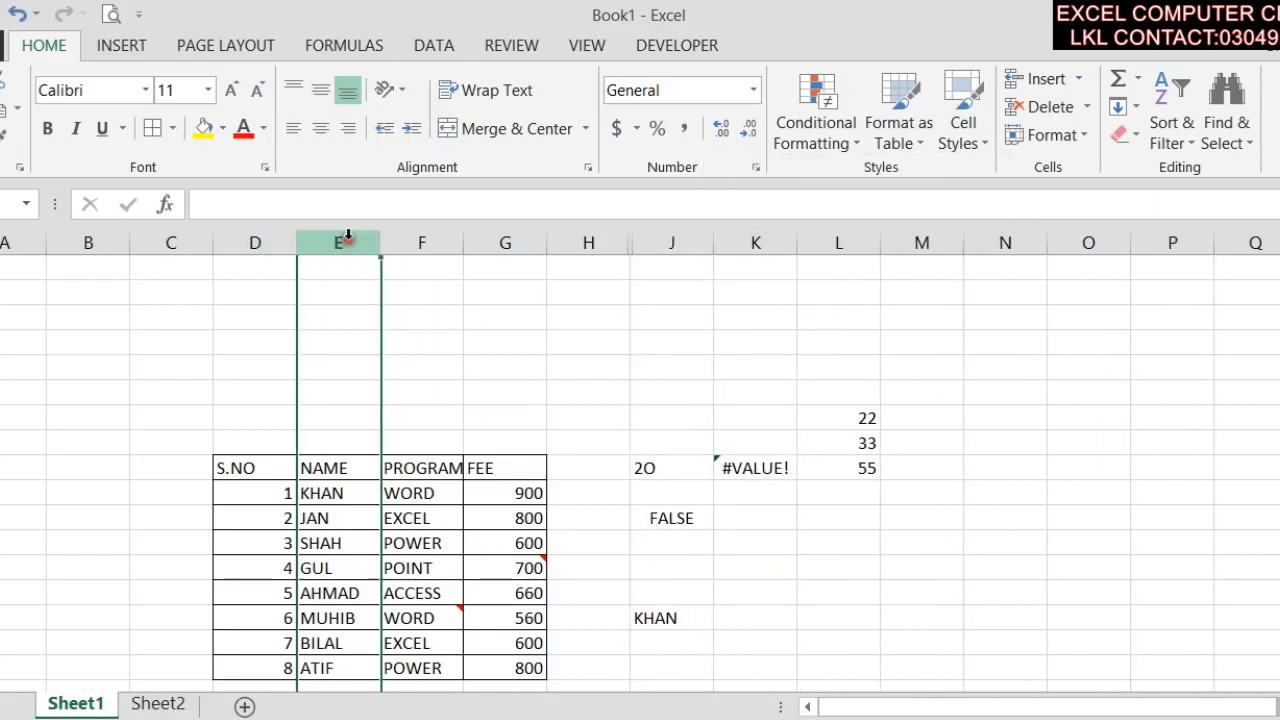
right_click(347, 237)
left_click(434, 582)
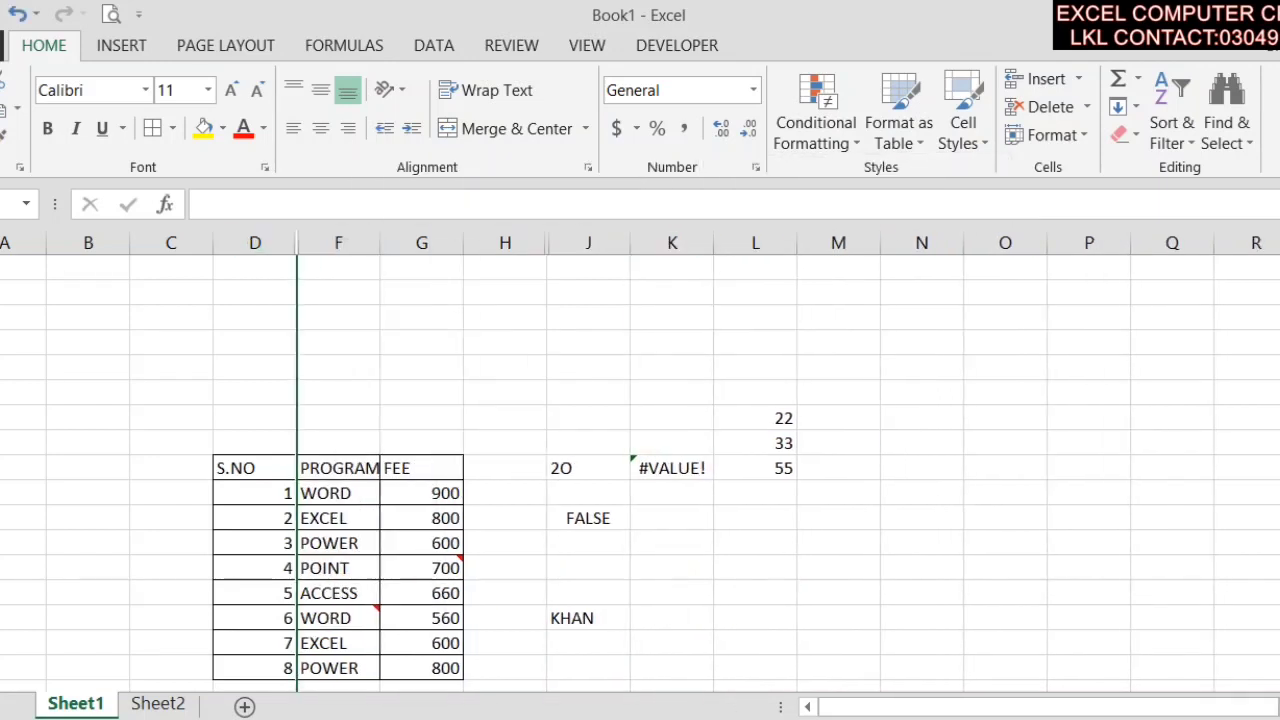
- Hide the row containing the value 22 in column L and one empty row above it
right_click(3, 418)
left_click(35, 380)
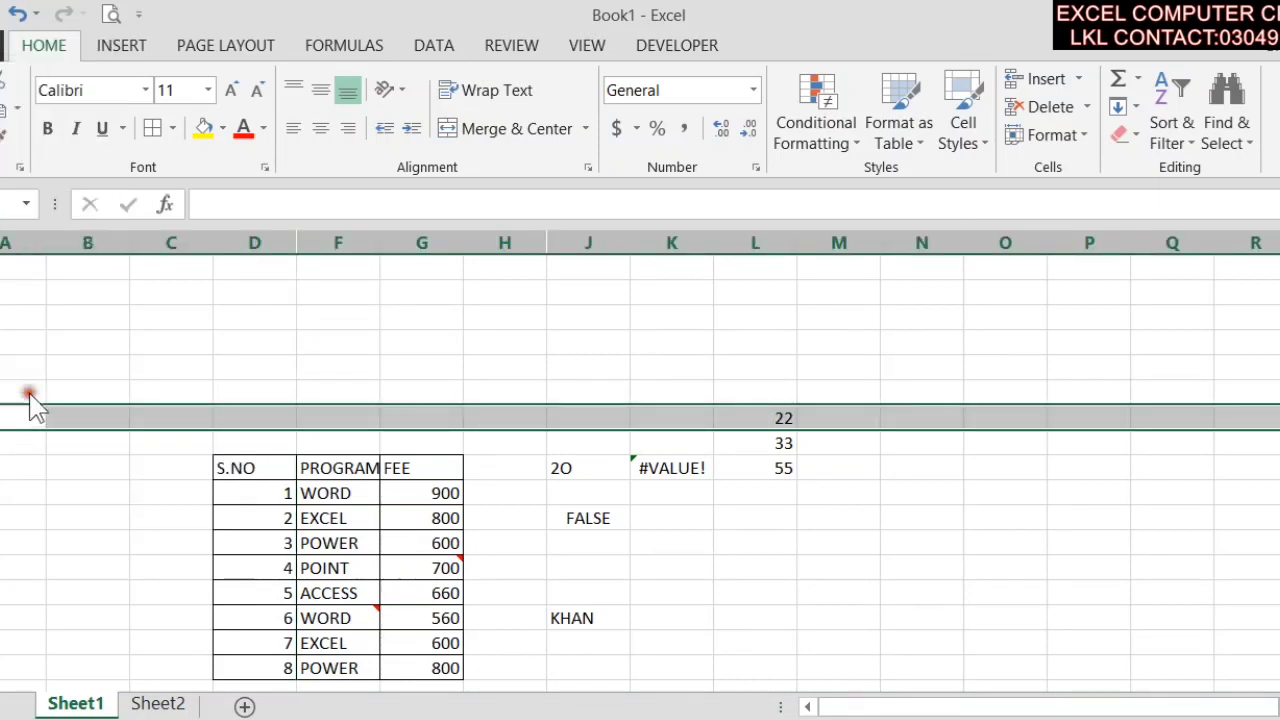
right_click(3, 345)
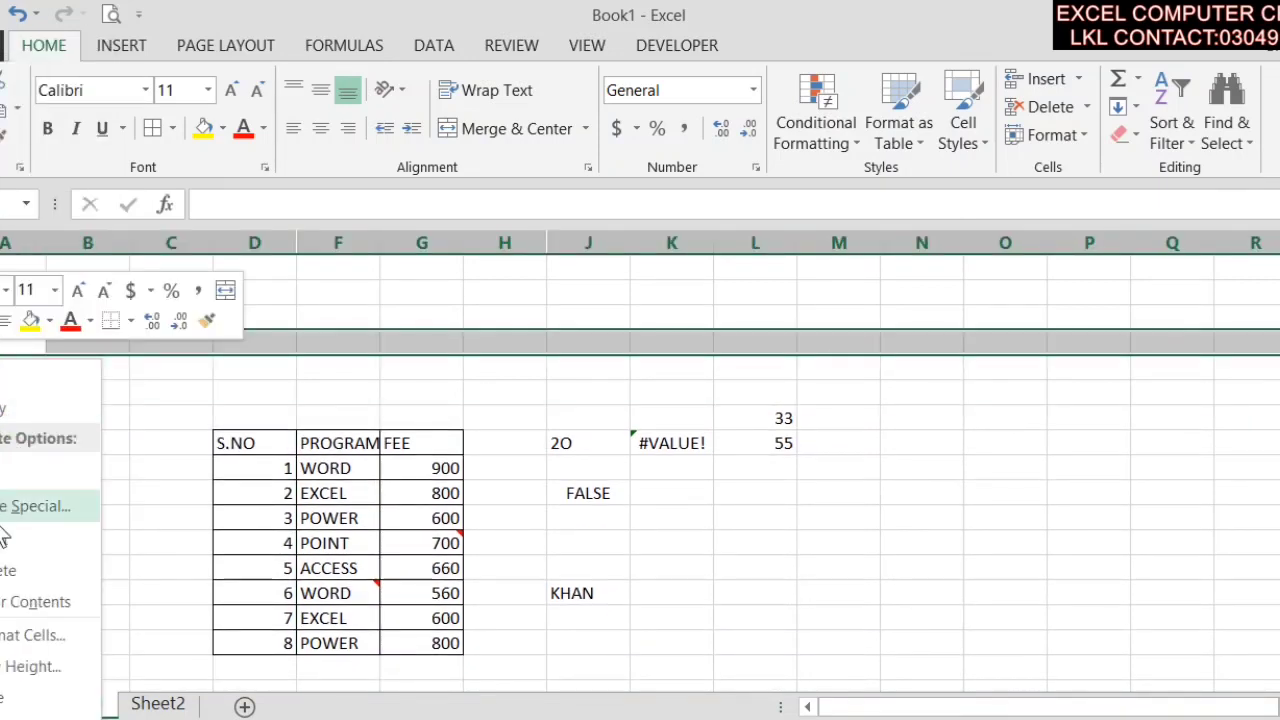
left_click(15, 698)
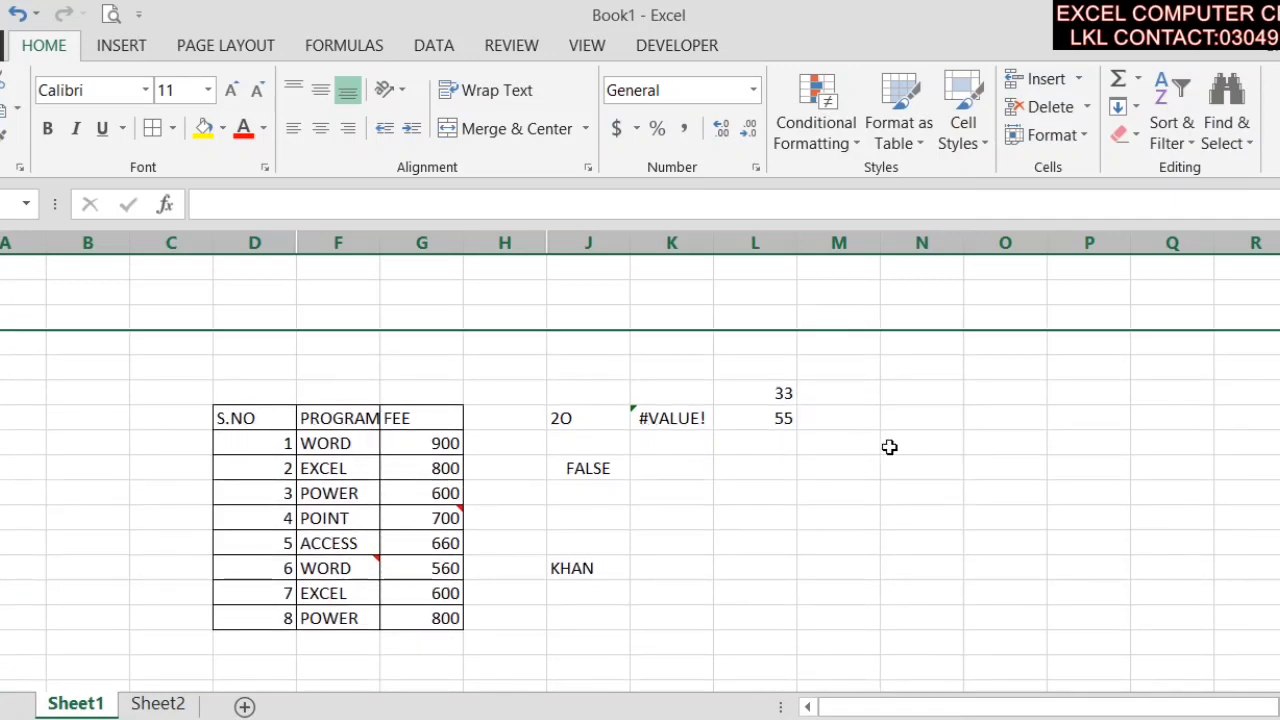
- Select only the visible cells of the sheet with Go To Special, starting from an empty cell in column N
left_click(889, 446)
left_click(1226, 122)
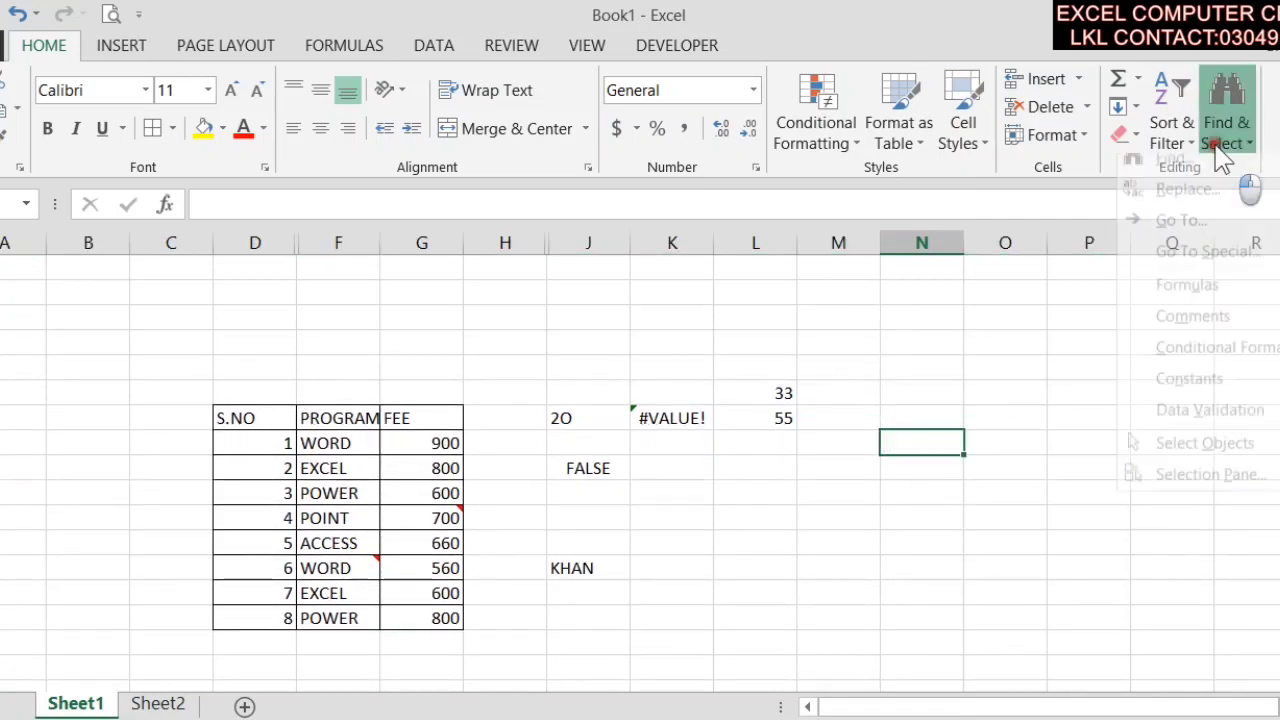
left_click(1232, 265)
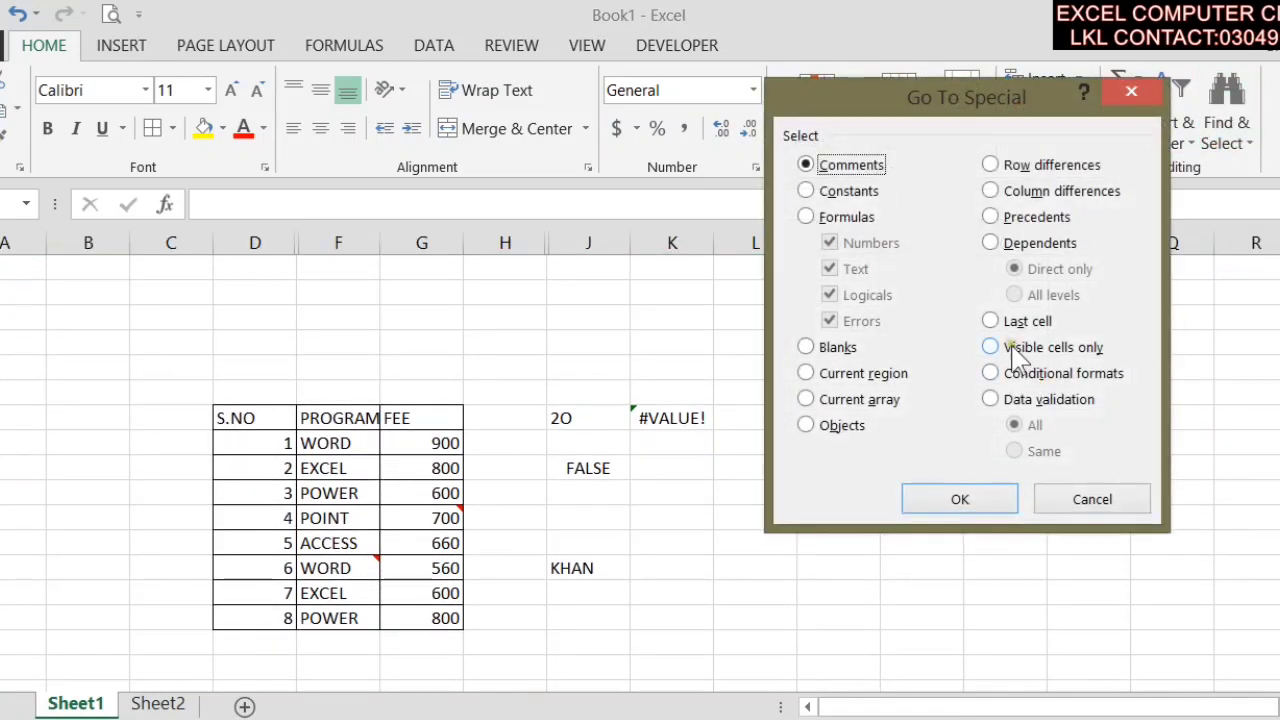
left_click(1015, 348)
left_click(958, 499)
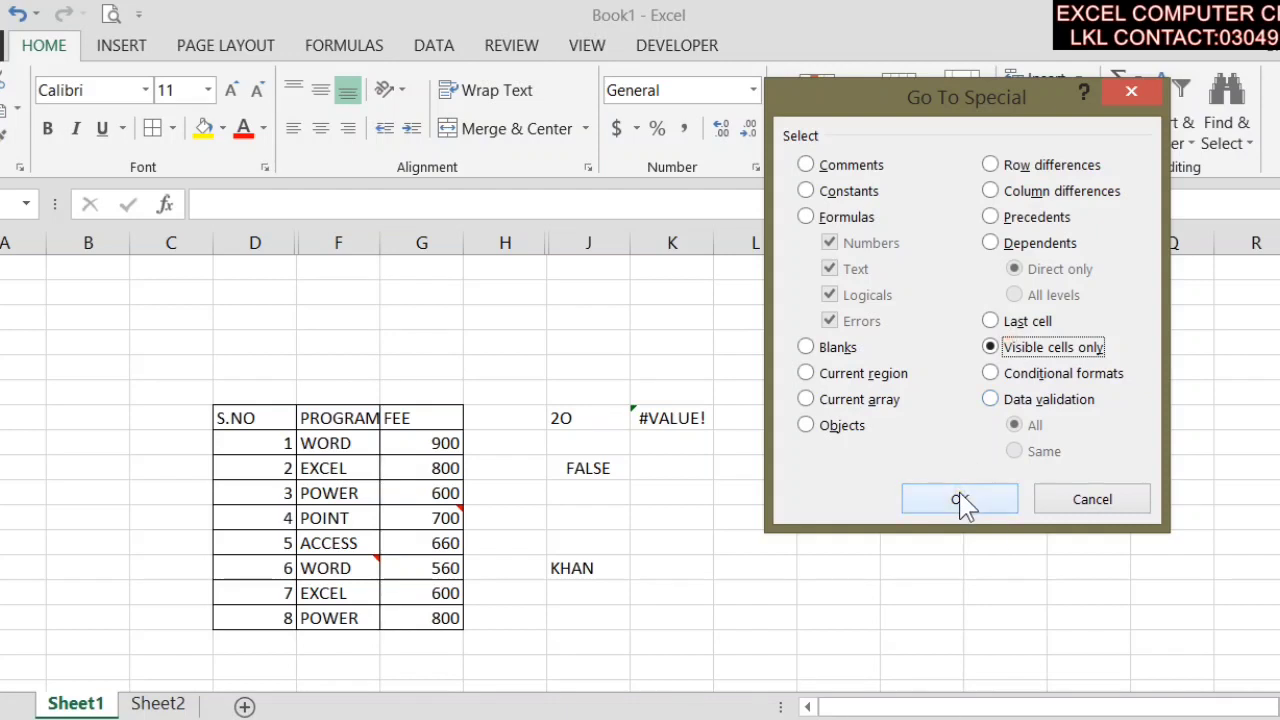
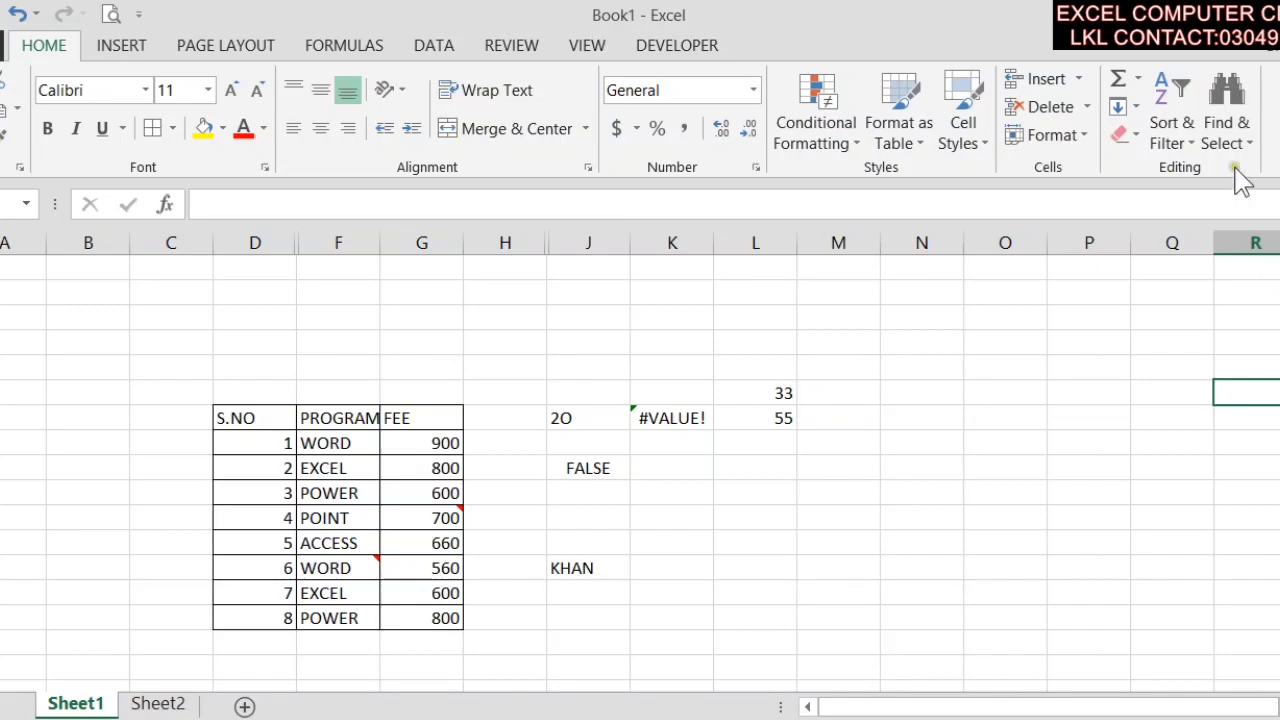
left_click(1226, 110)
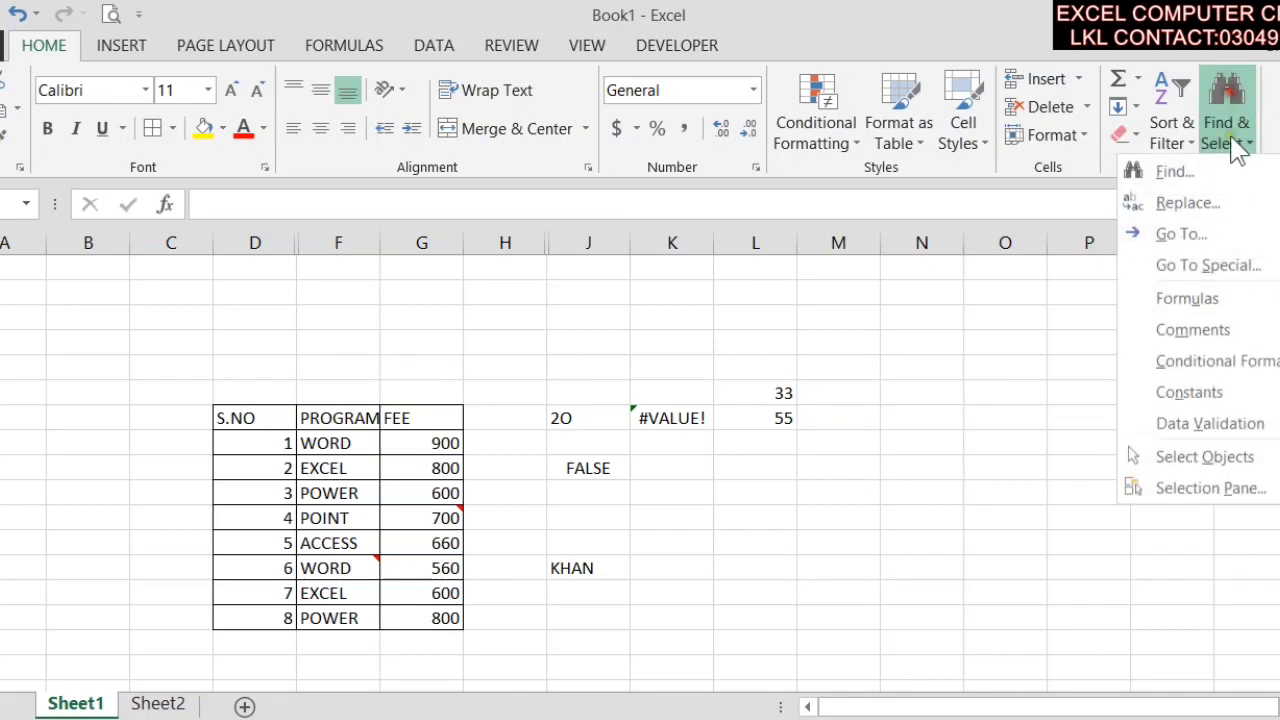
left_click(1250, 295)
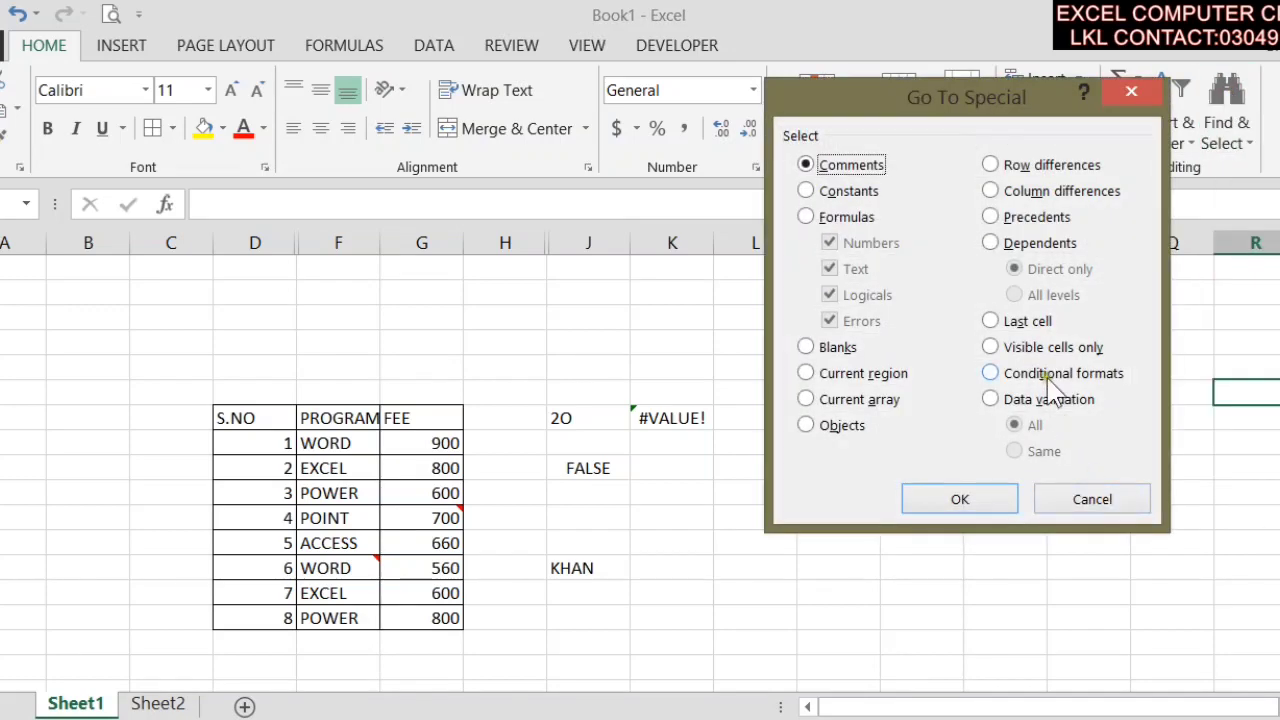
left_click(1050, 493)
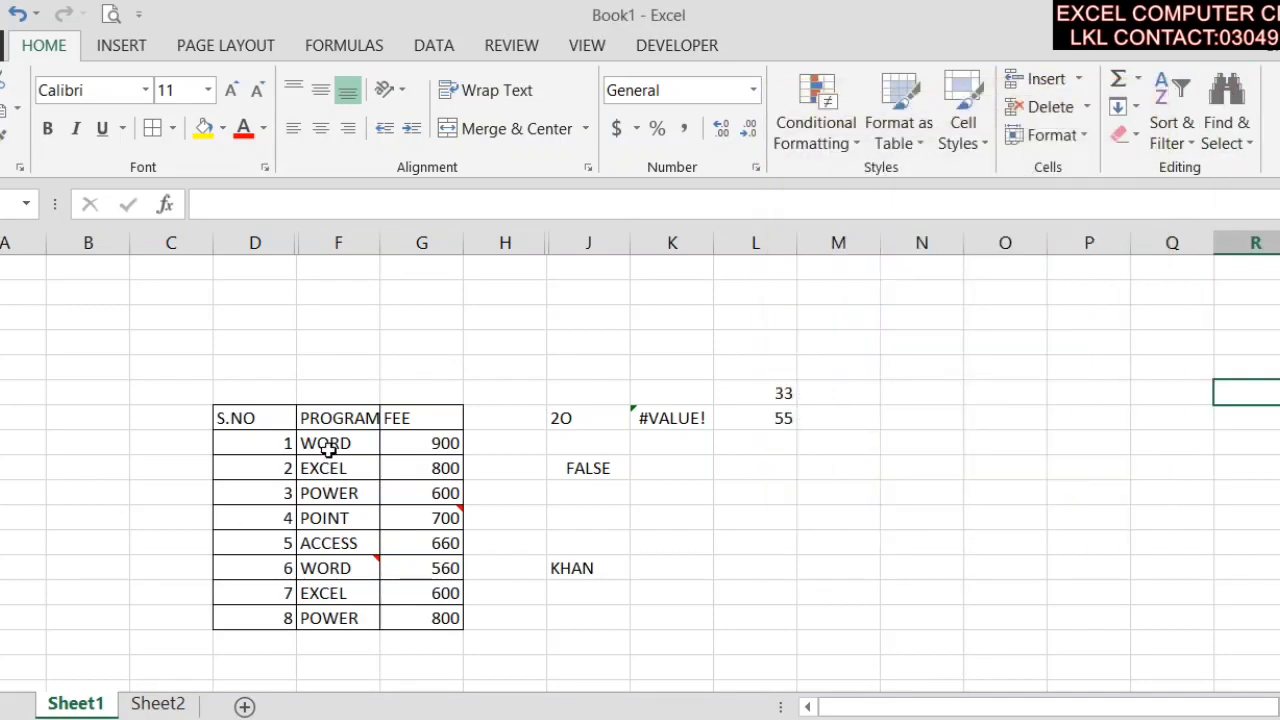
- Fill the S.NO values 1 to 8 in column D with yellow
left_click_drag(268, 451, 251, 620)
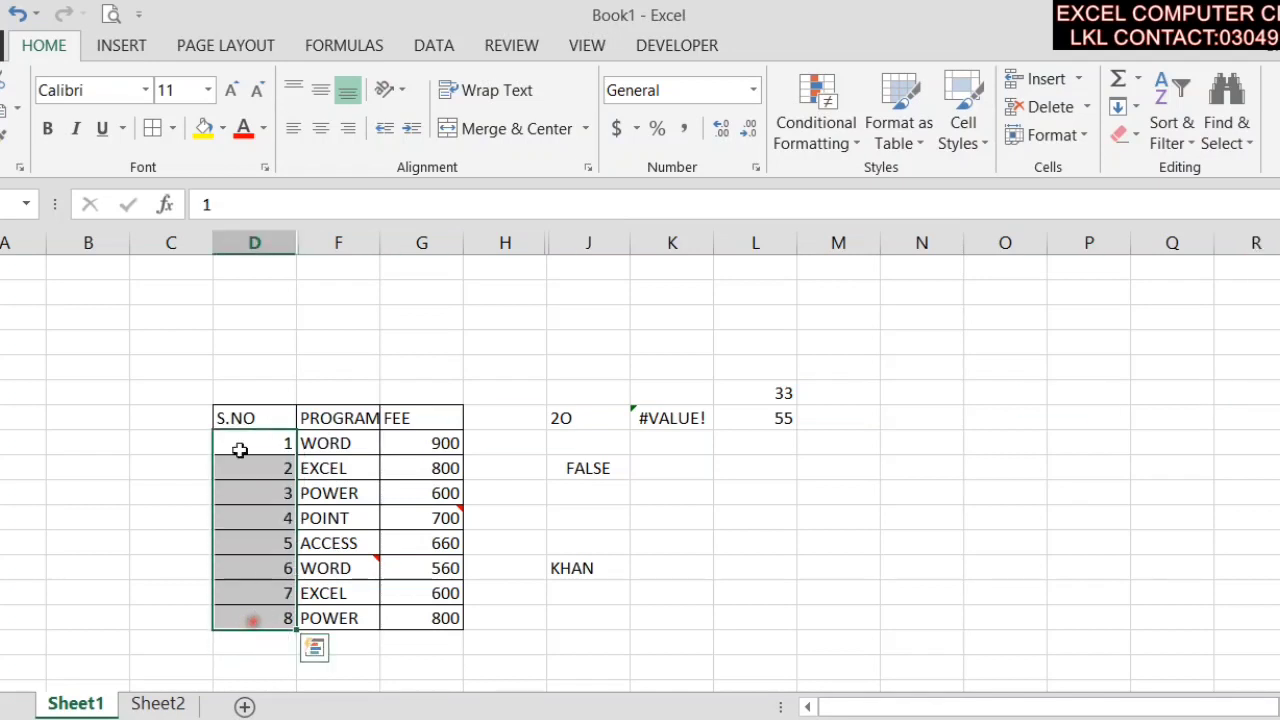
left_click(205, 130)
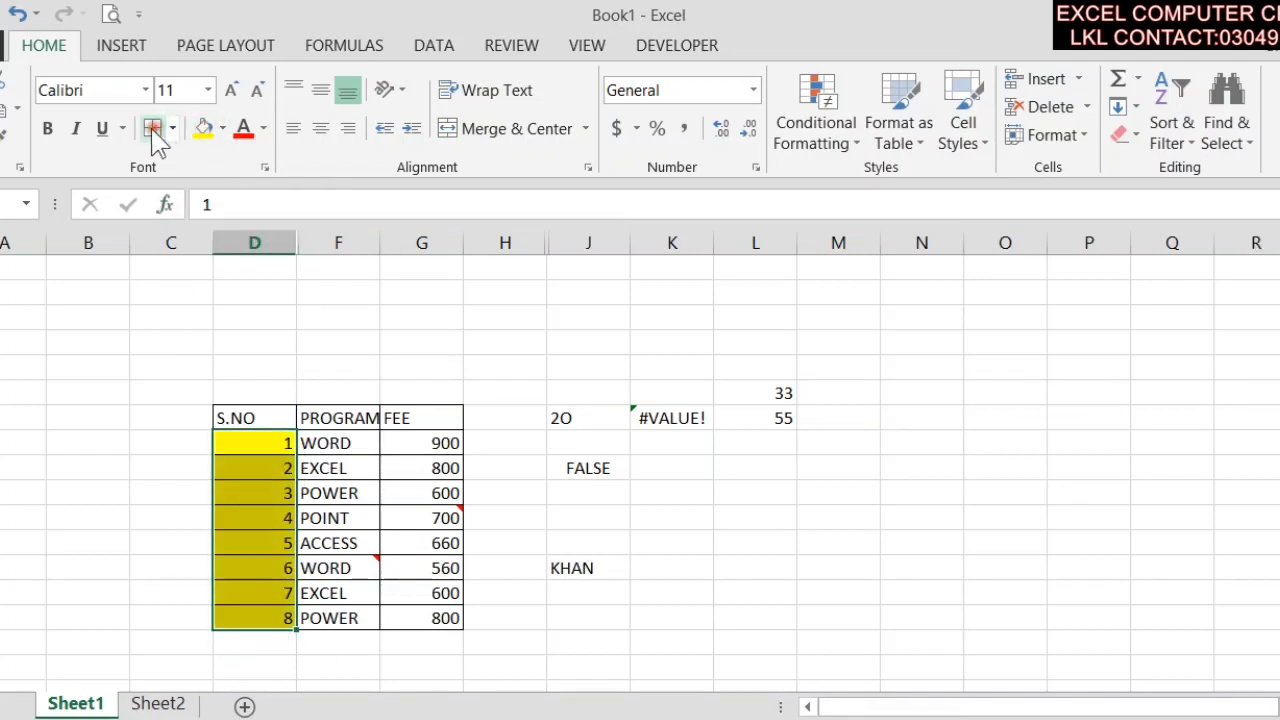
- Make the S.NO values 1 to 8 in column D bold with a red font color
left_click(47, 128)
left_click(243, 128)
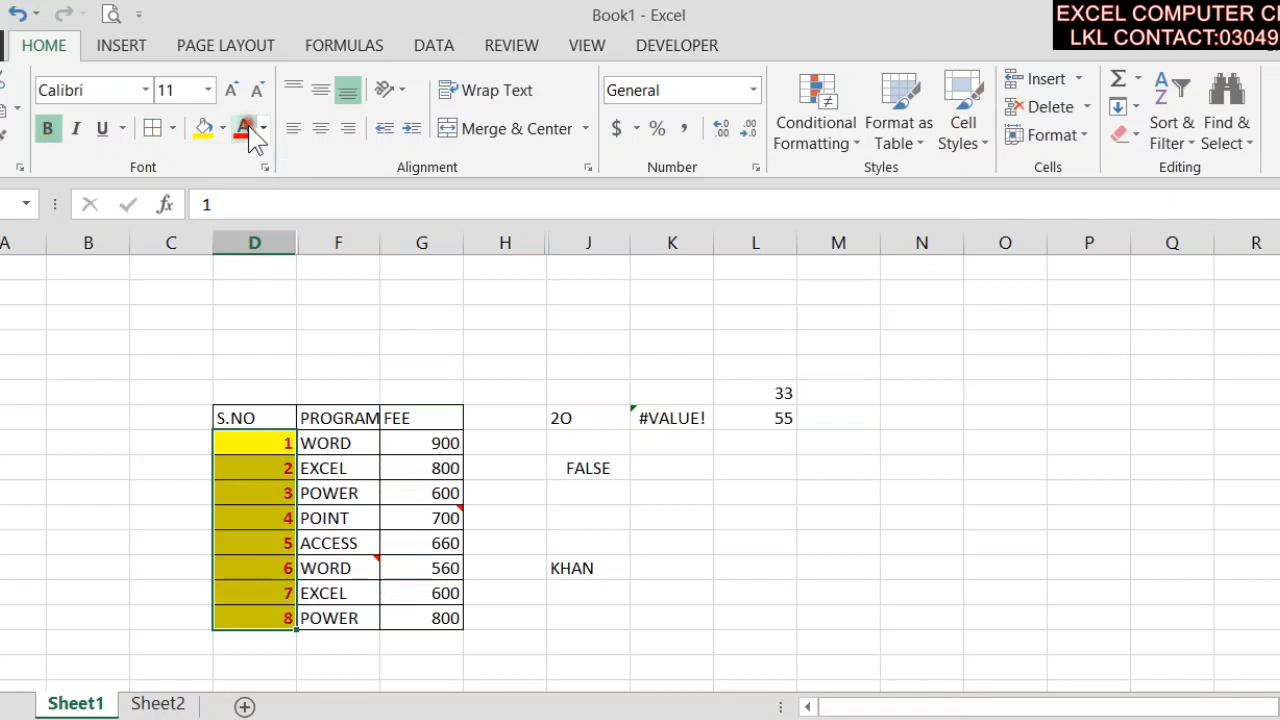
- Apply a red-white-blue color scale to the FEE column of the table, with red for the highest values
left_click(409, 514)
left_click_drag(437, 446, 418, 600)
left_click_drag(430, 413, 426, 622)
left_click(830, 110)
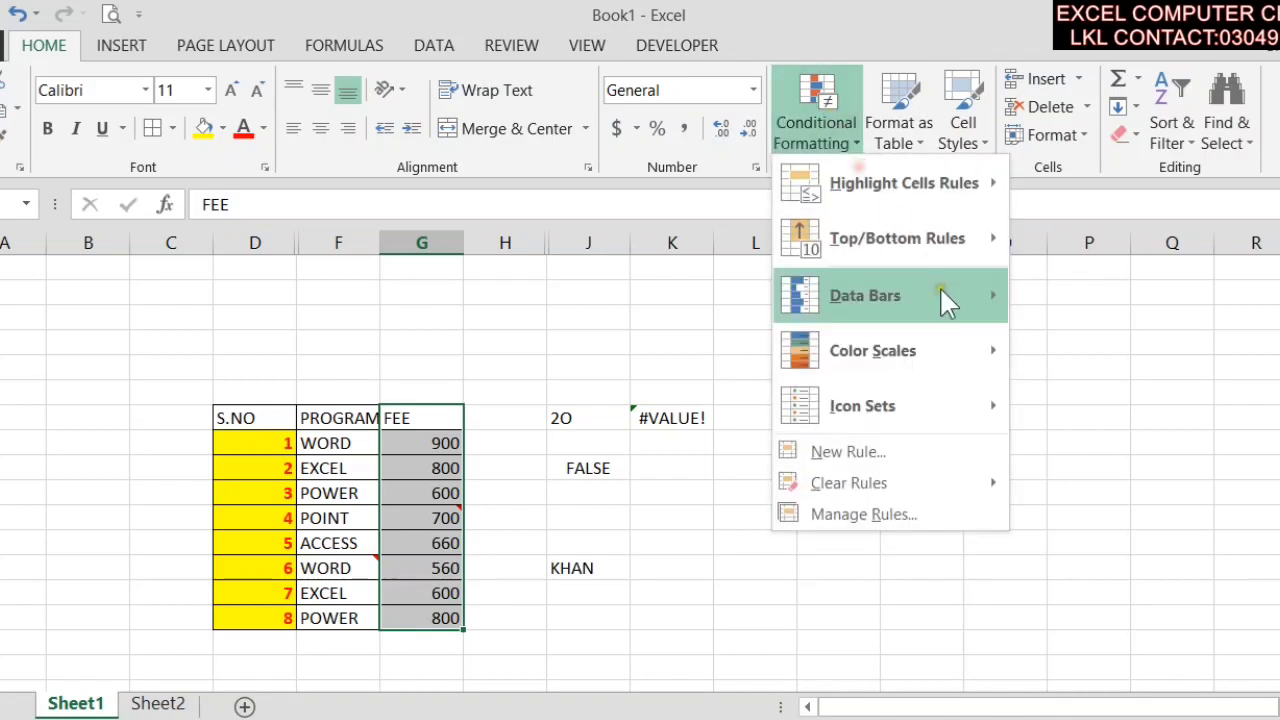
mouse_move(937, 368)
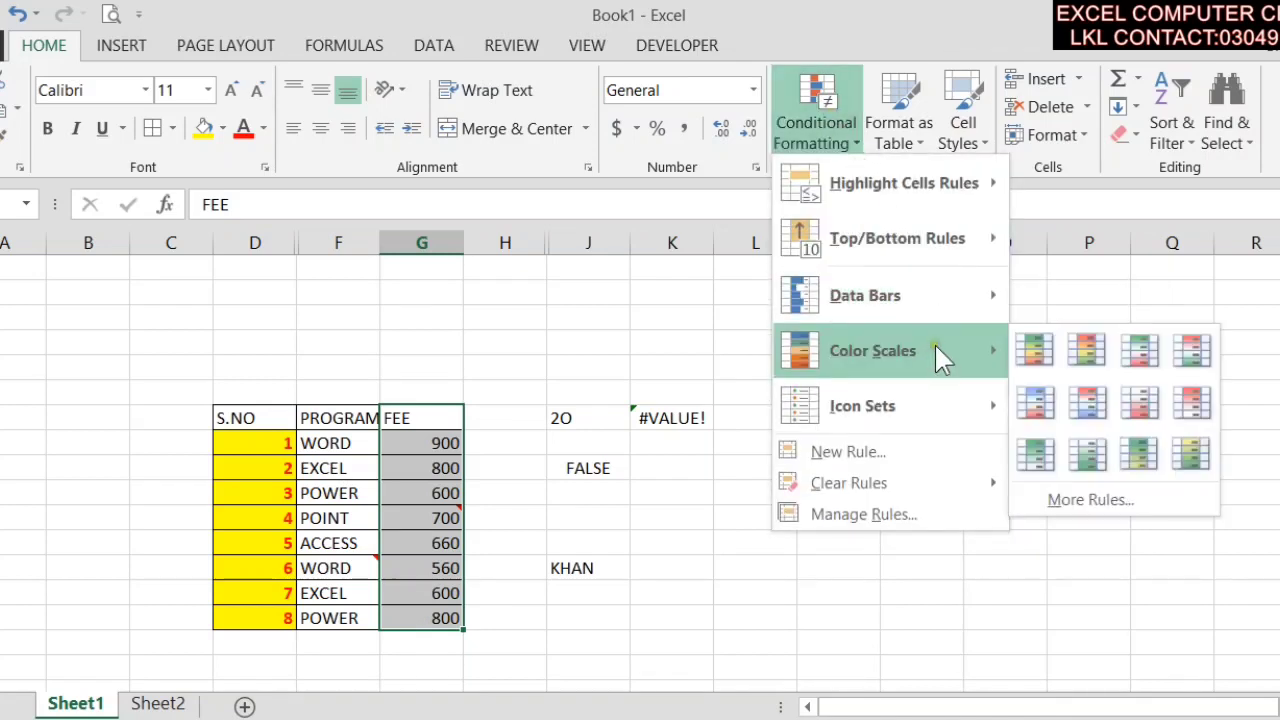
left_click(1090, 403)
left_click(1099, 441)
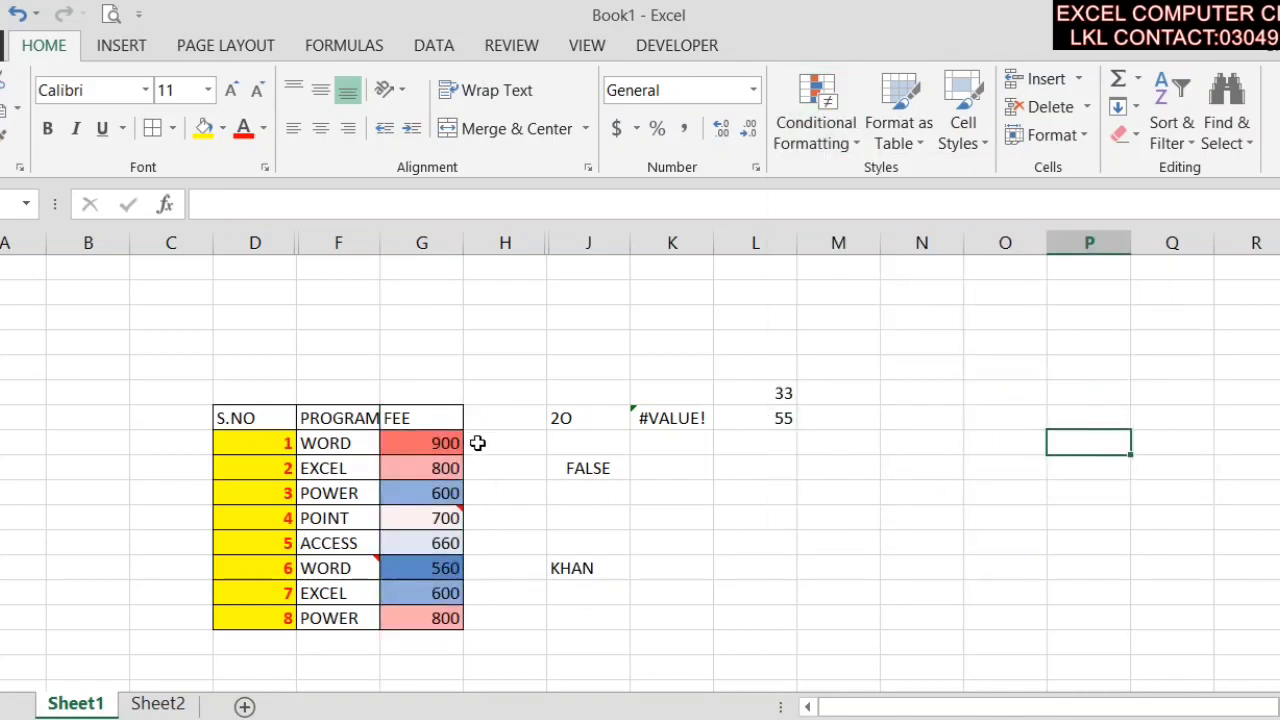
- Select all cells with conditional formats using Go To Special
left_click(1224, 115)
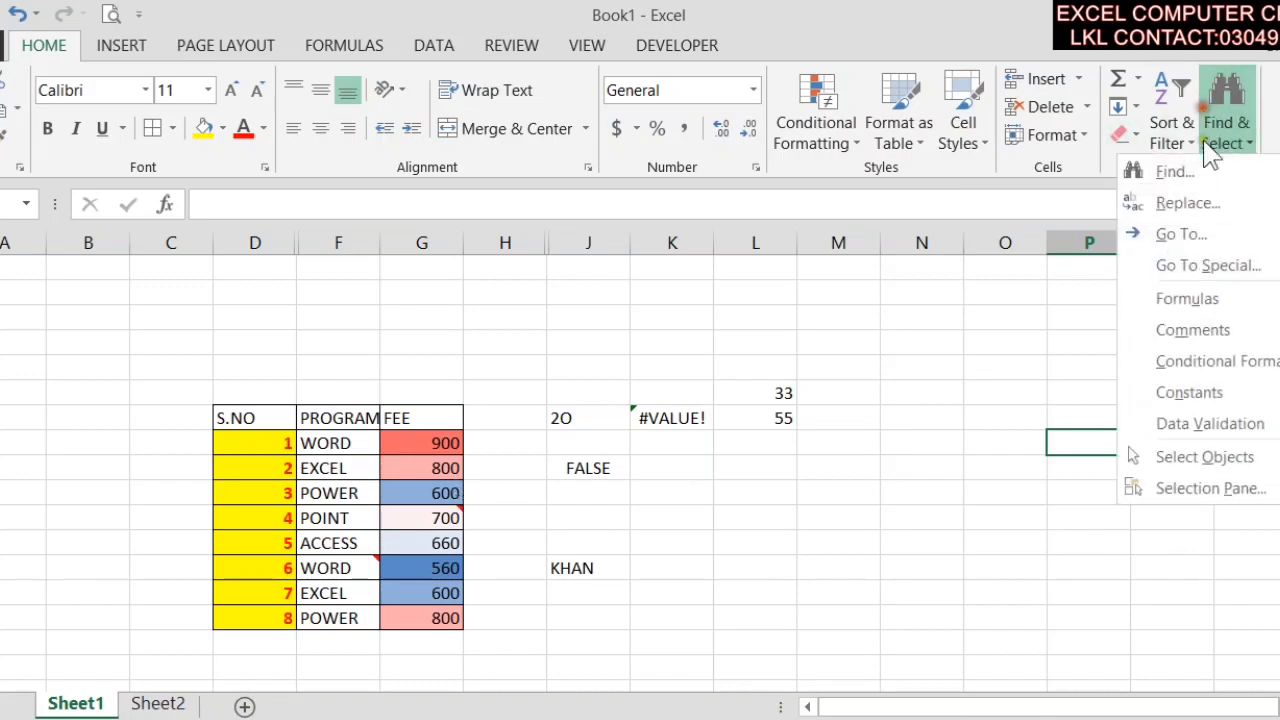
left_click(1171, 183)
left_click(1045, 372)
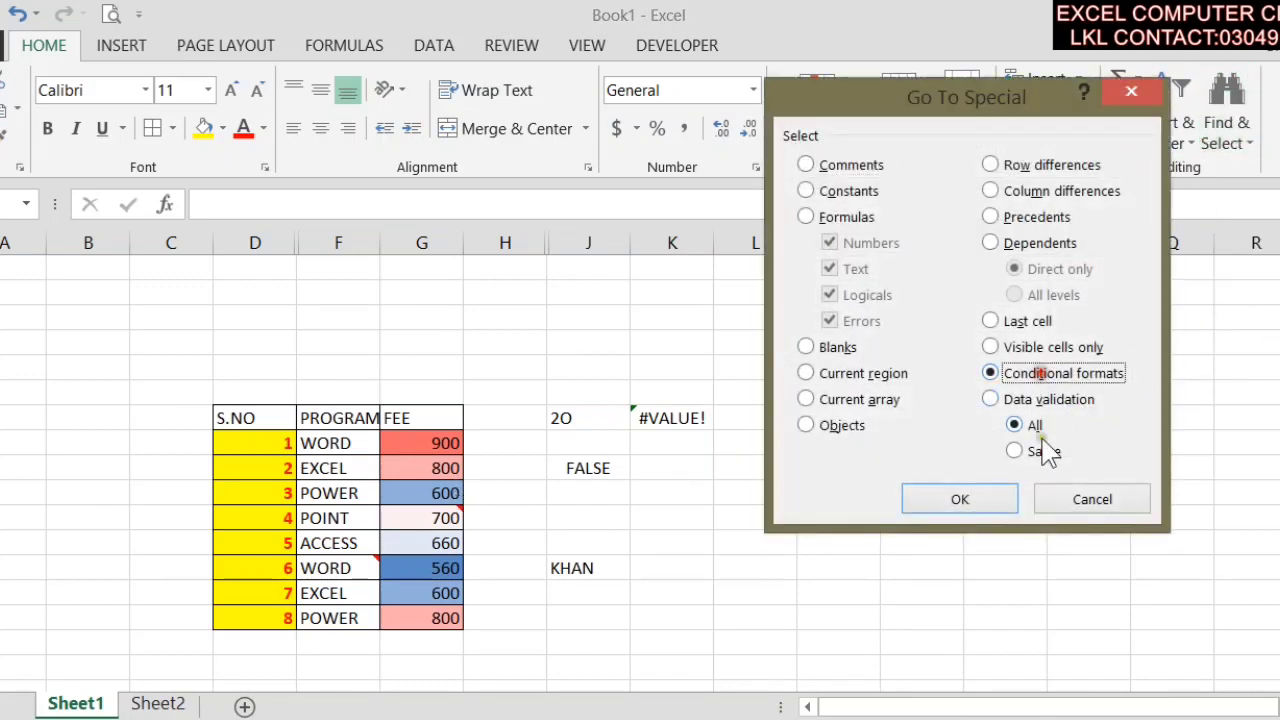
left_click(905, 500)
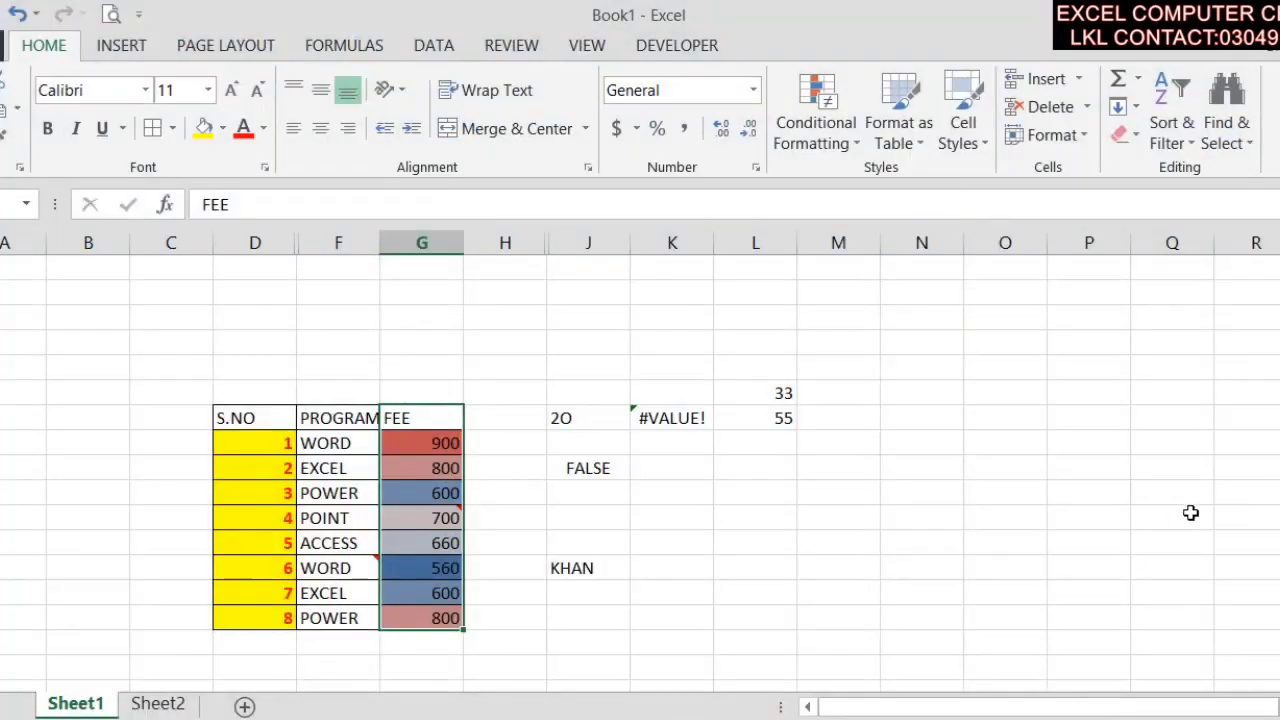
left_click(1023, 410)
left_click(1250, 145)
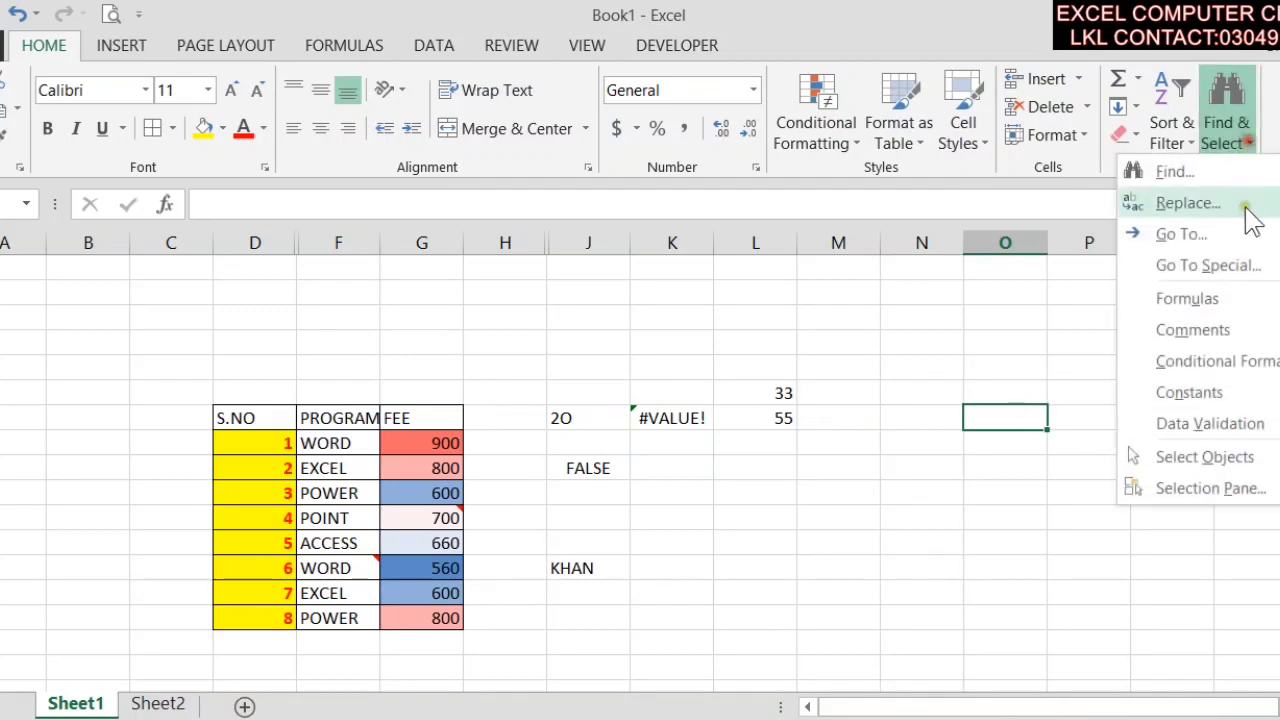
left_click(1166, 264)
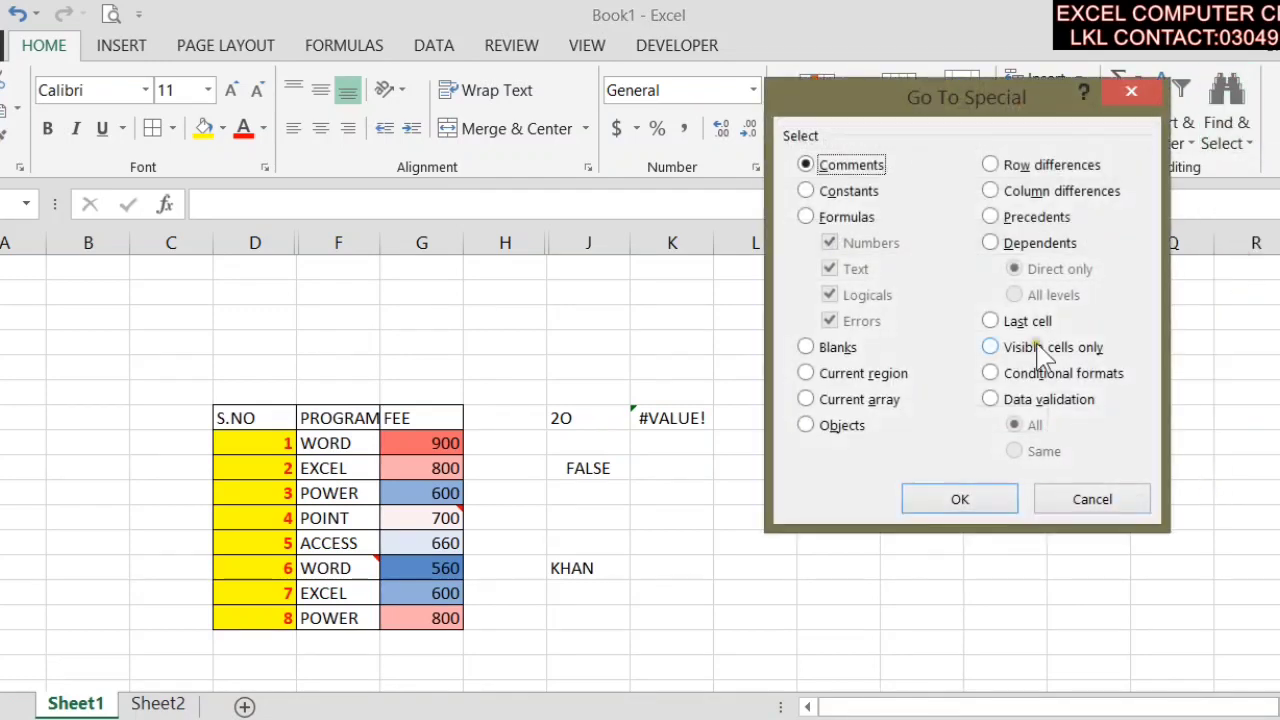
left_click(1015, 400)
left_click(1122, 500)
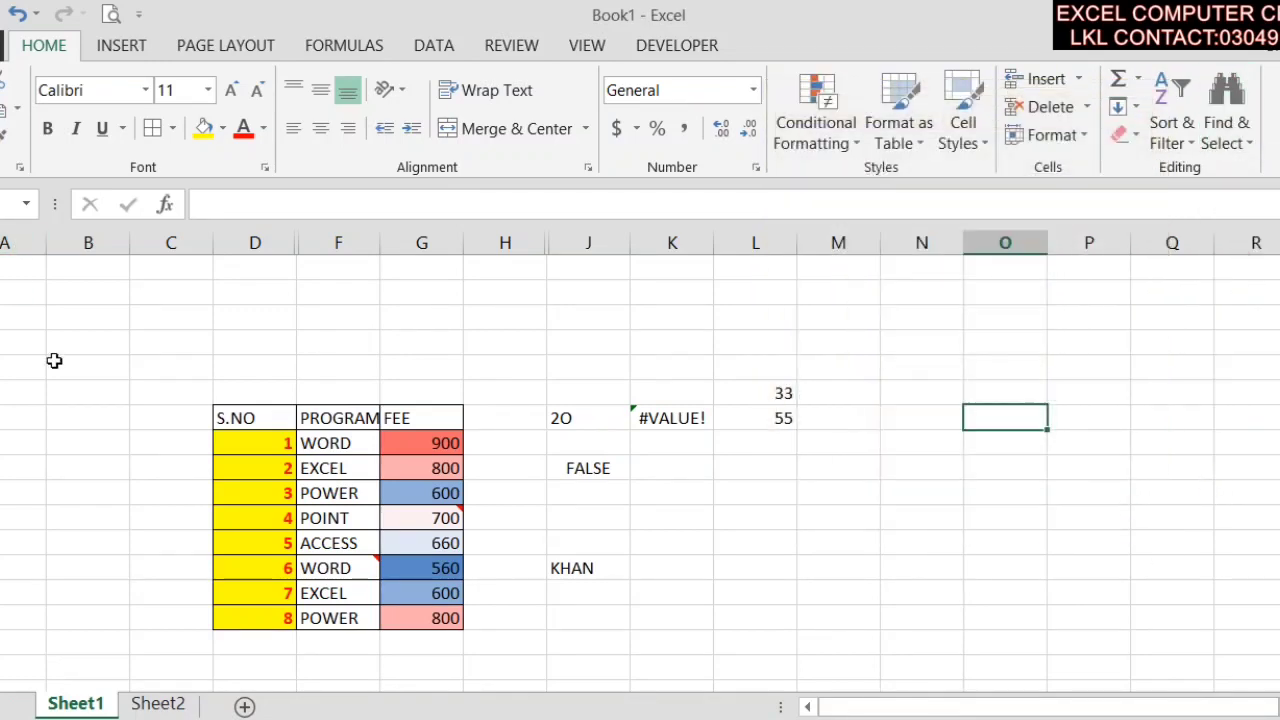
- Restrict a block of 12 empty cells in column A to whole numbers between 100 and 200 with data validation
scroll(56, 361, "up", 15)
scroll(72, 399, "up", 10)
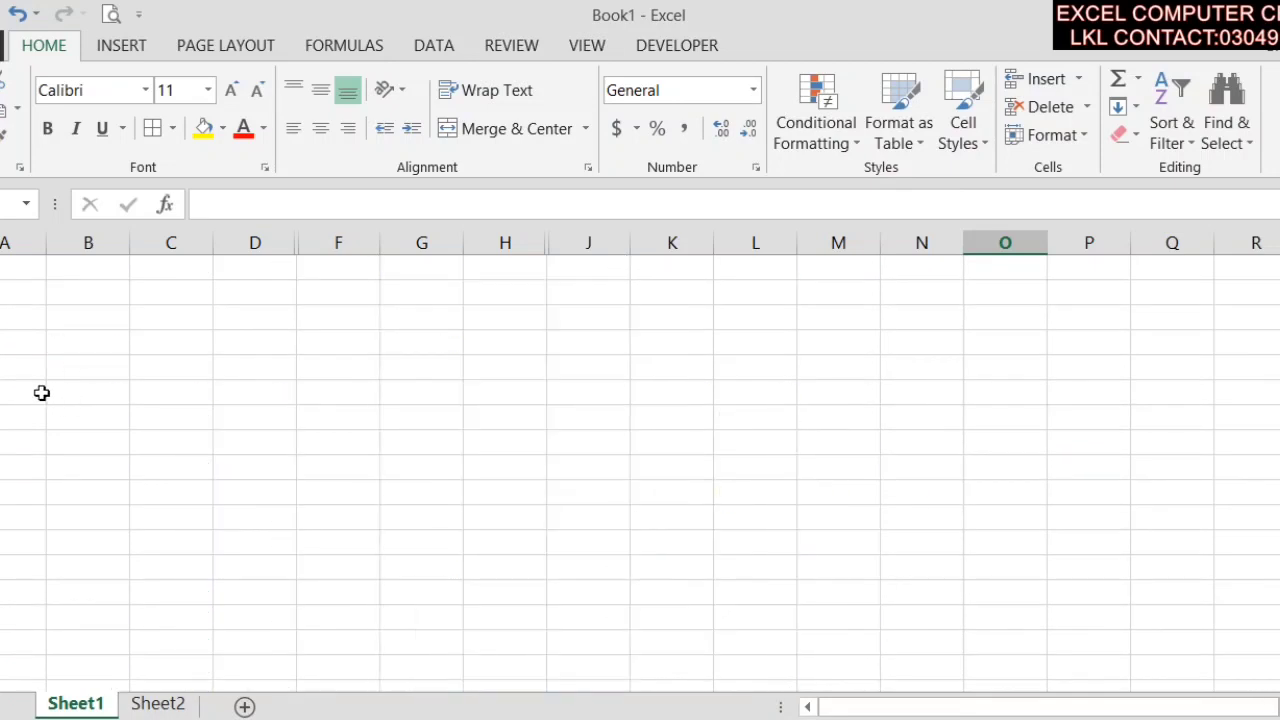
left_click_drag(23, 272, 2, 515)
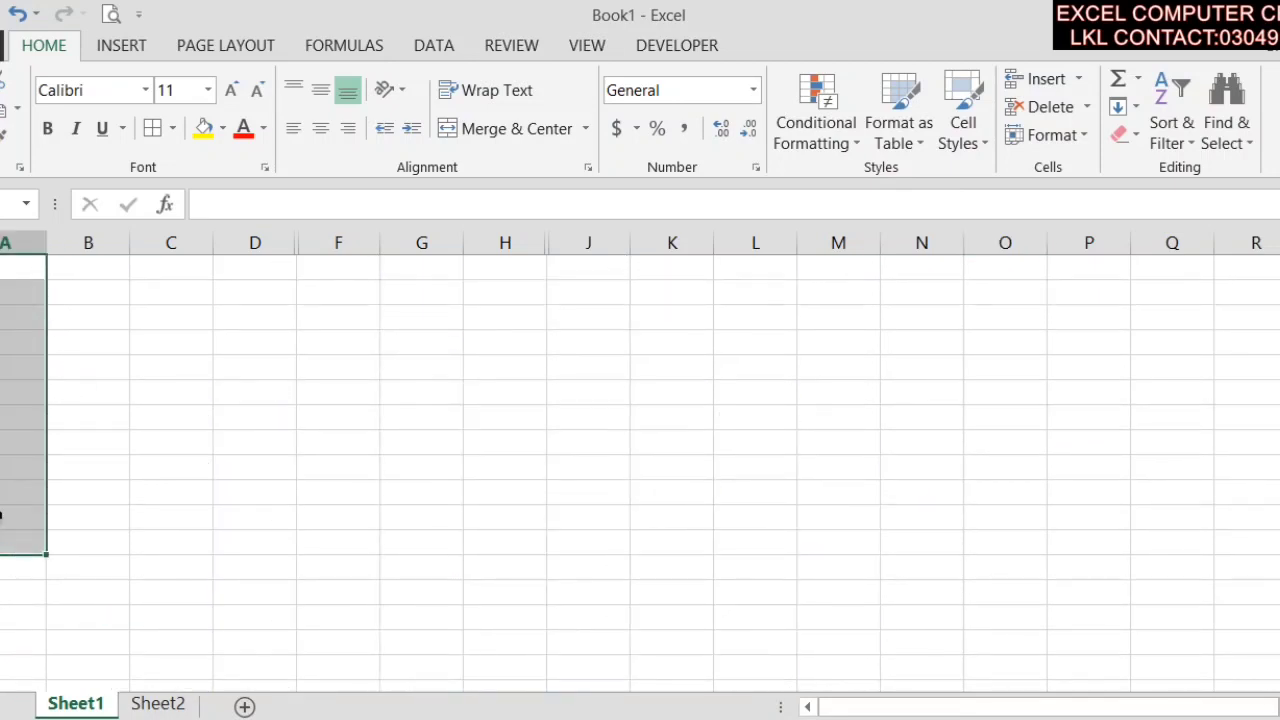
left_click(445, 42)
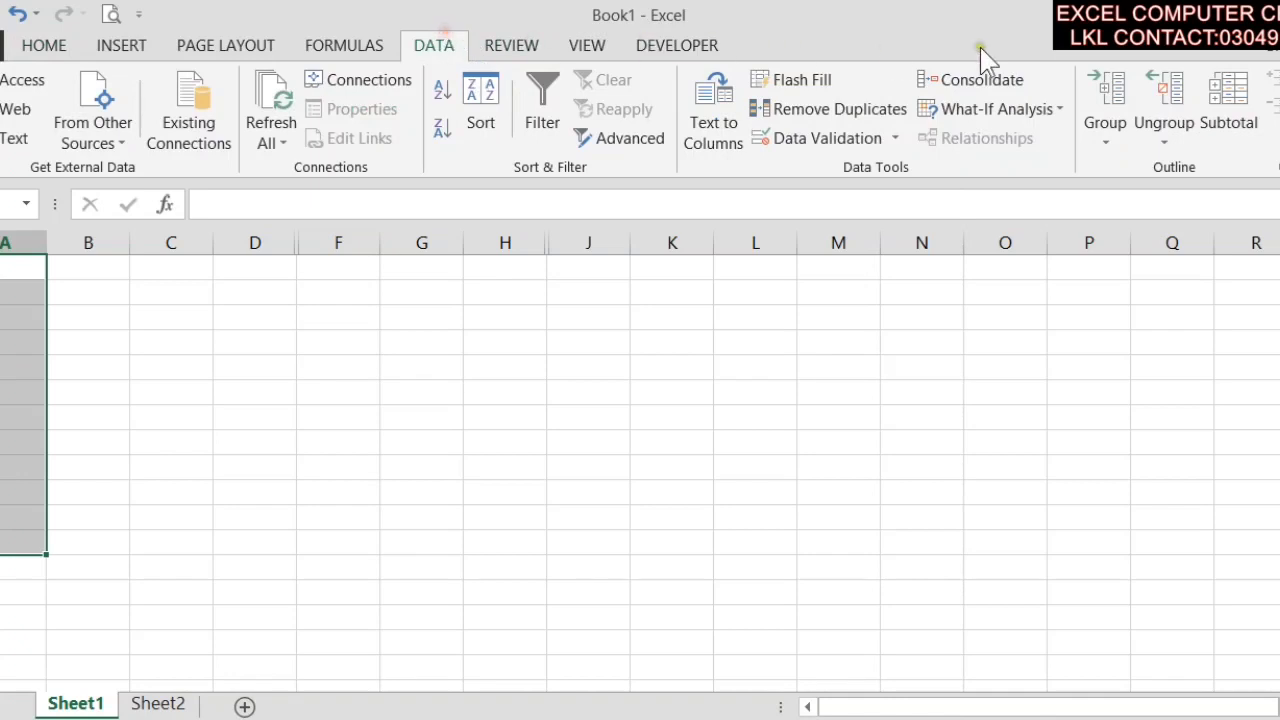
left_click(1058, 108)
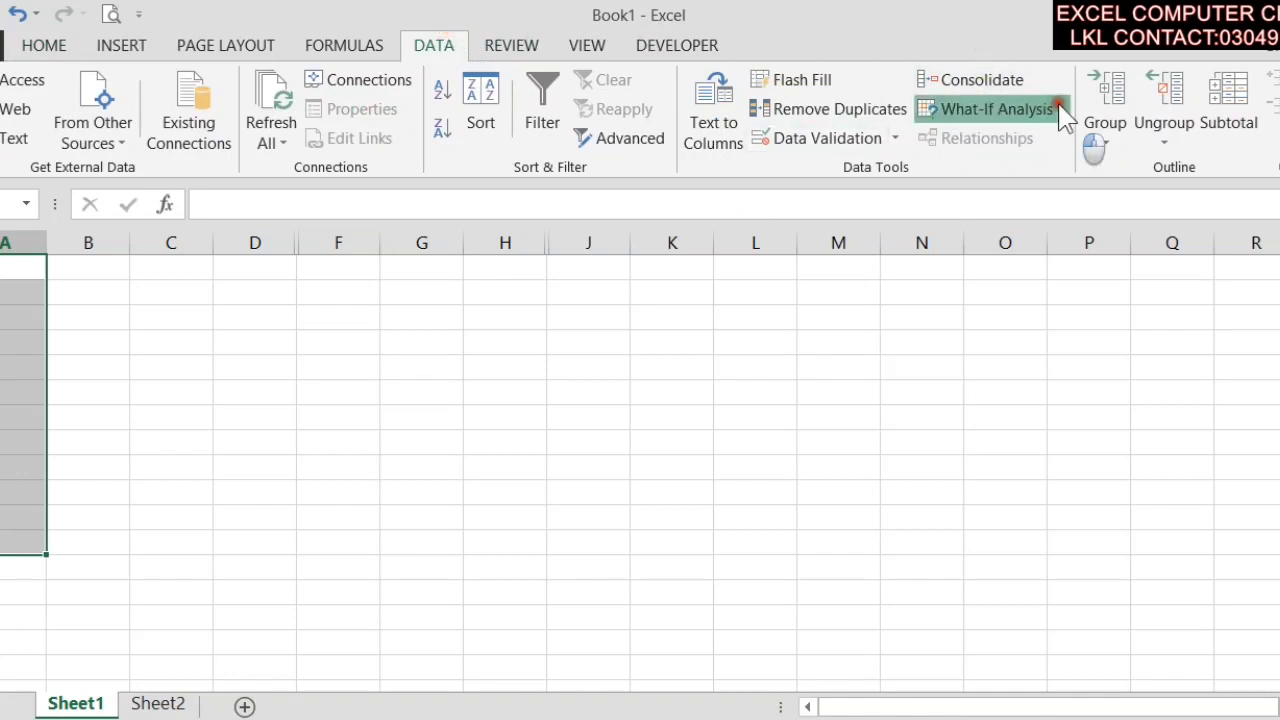
left_click(835, 140)
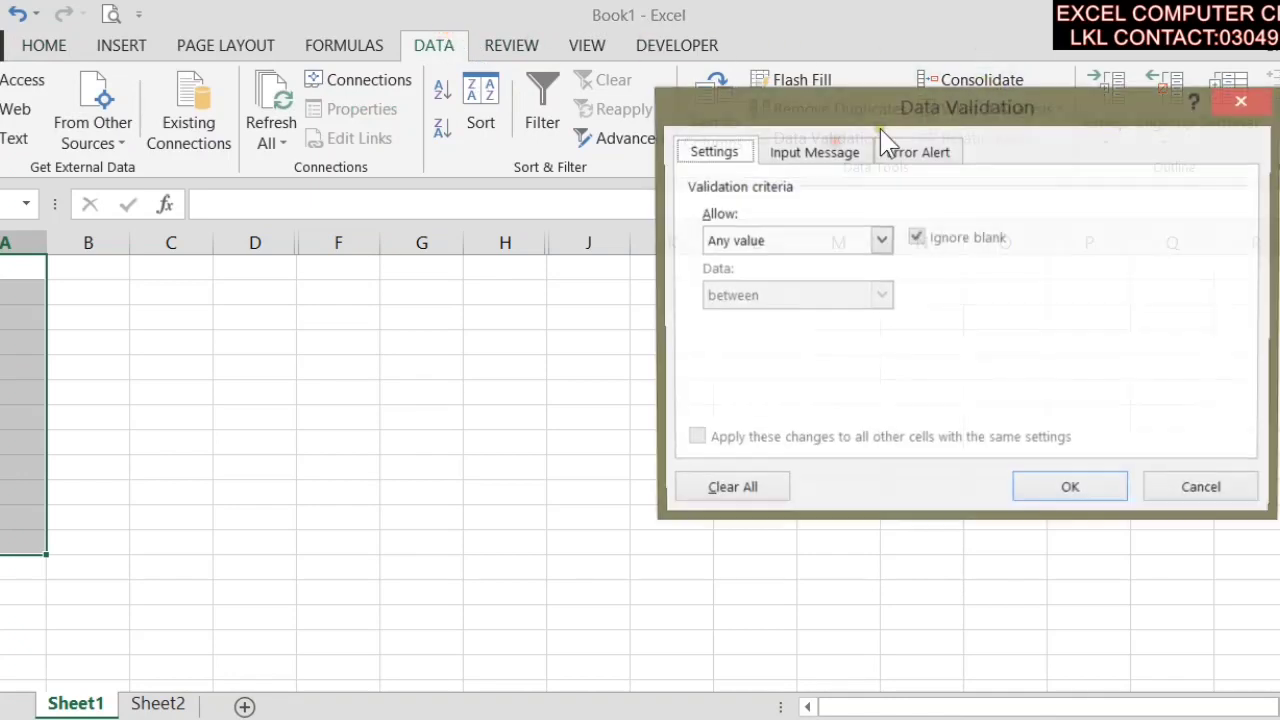
left_click(809, 240)
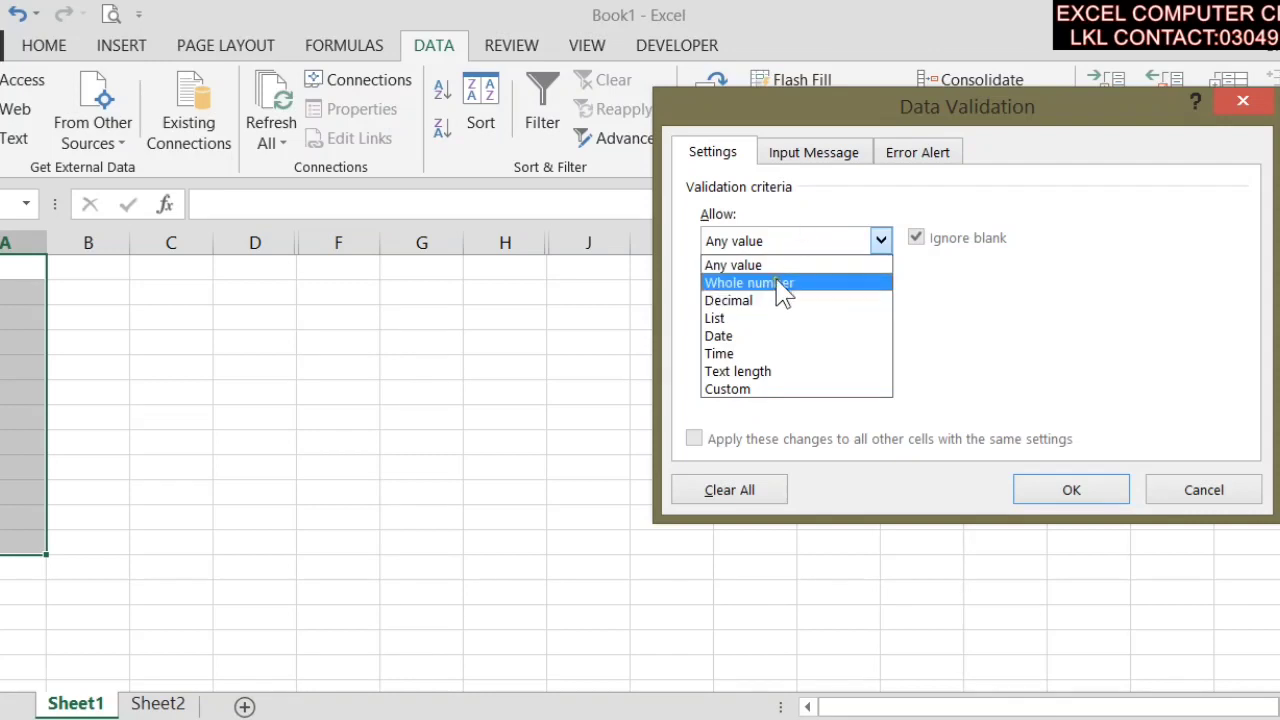
left_click(777, 284)
left_click(757, 348)
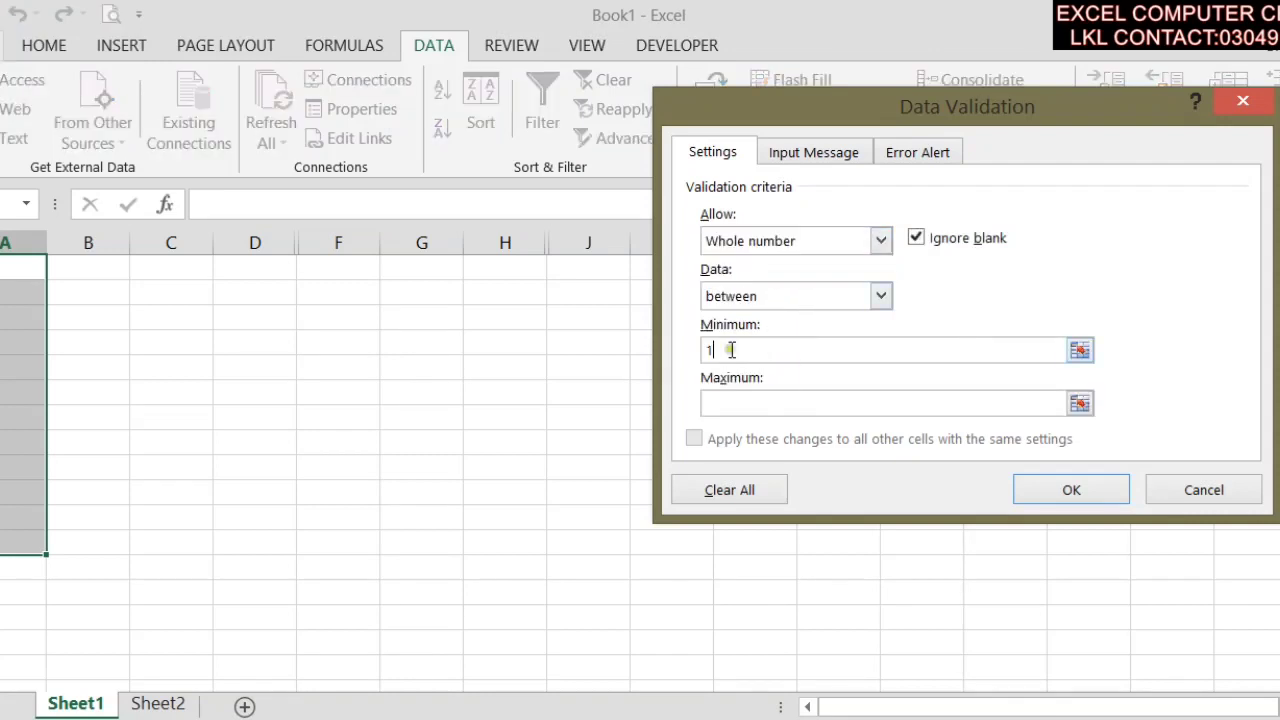
left_click(745, 402)
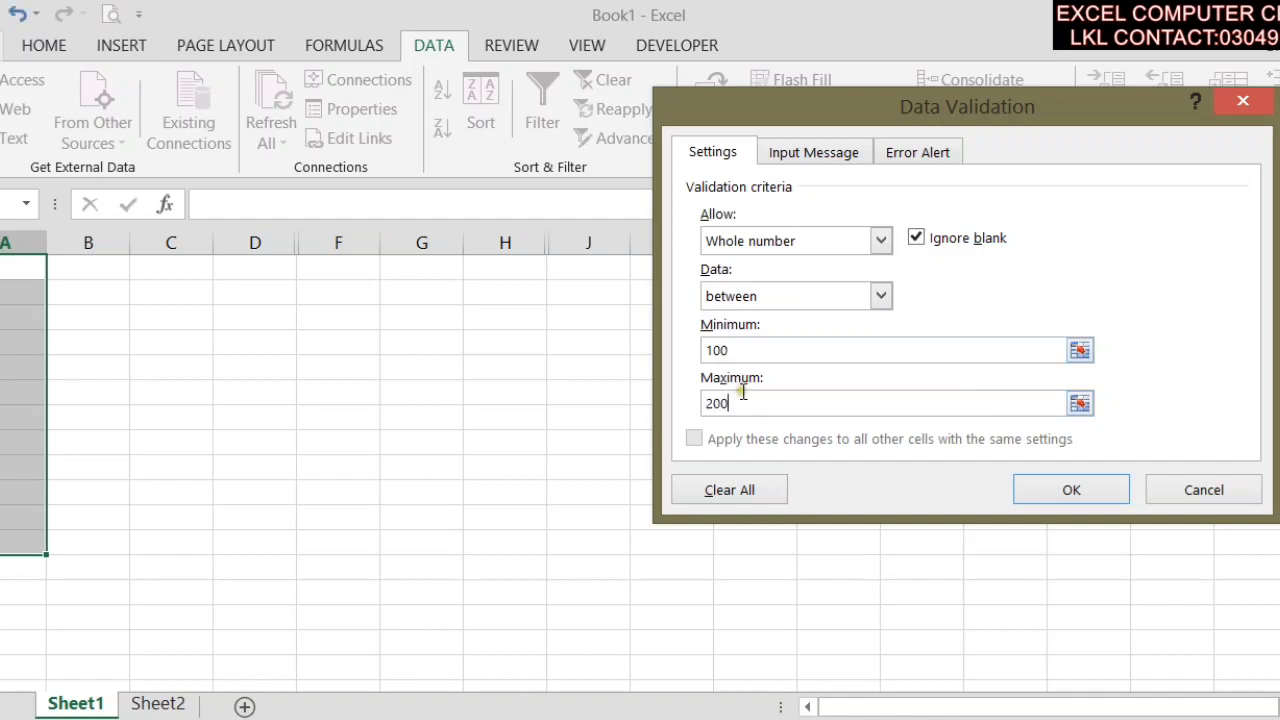
left_click(1071, 491)
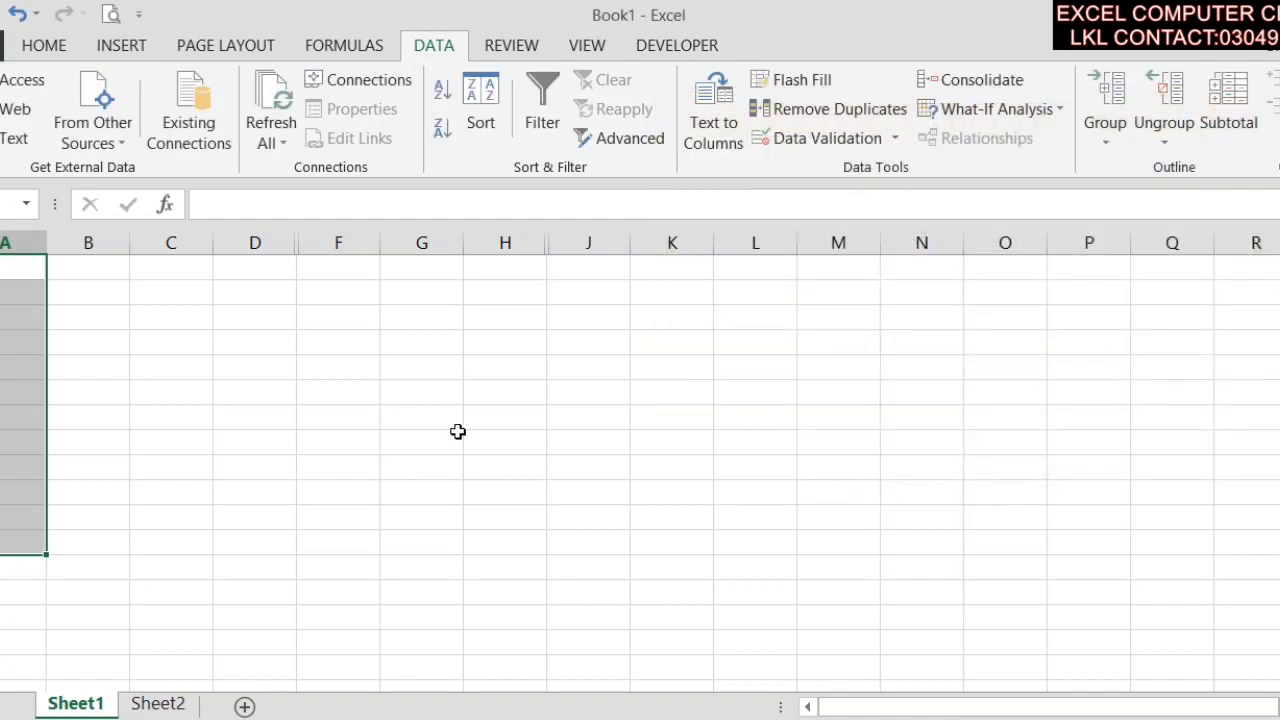
- Select all cells with data validation using Go To Special, starting from an empty cell in column L
left_click(737, 445)
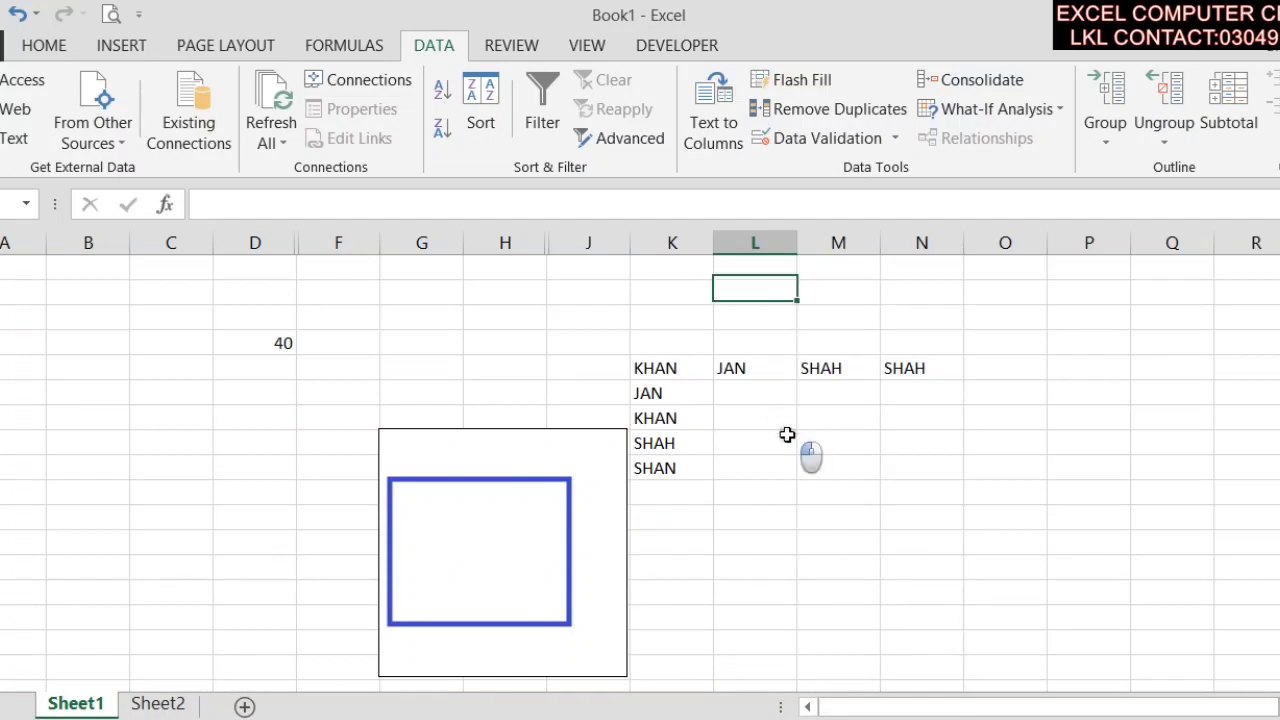
left_click(787, 434)
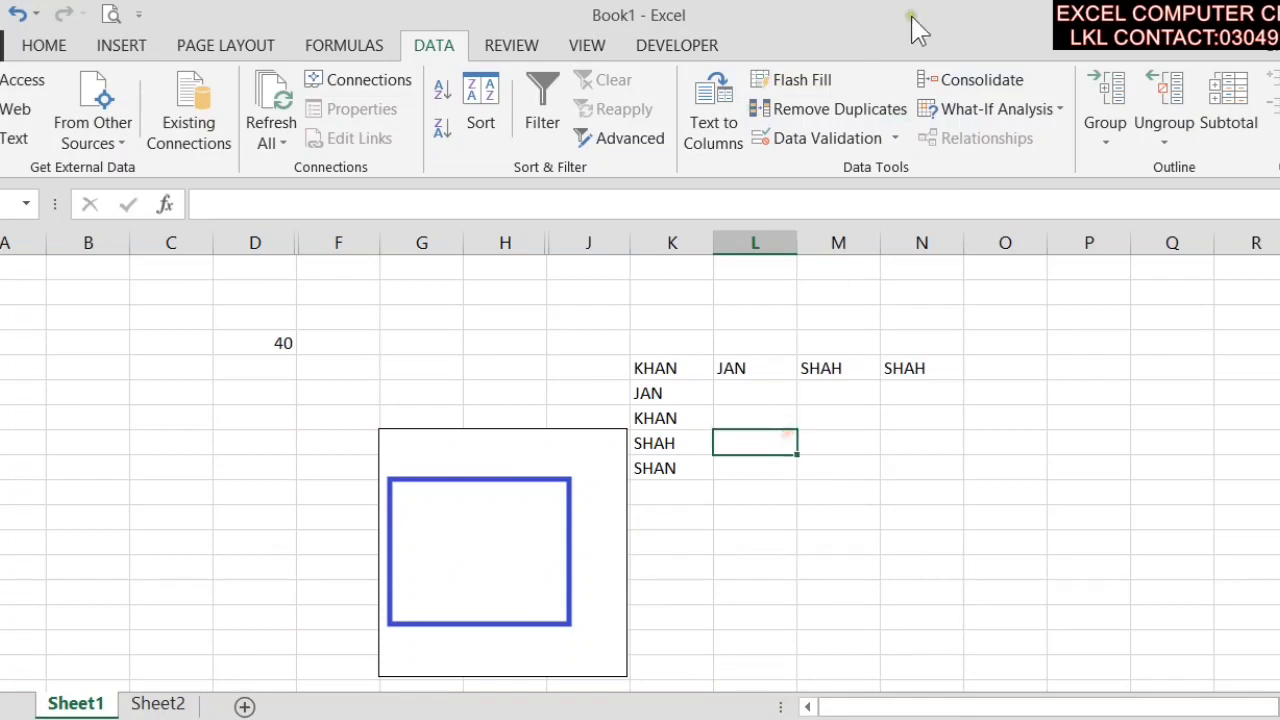
left_click(48, 50)
left_click(1171, 130)
left_click(1226, 125)
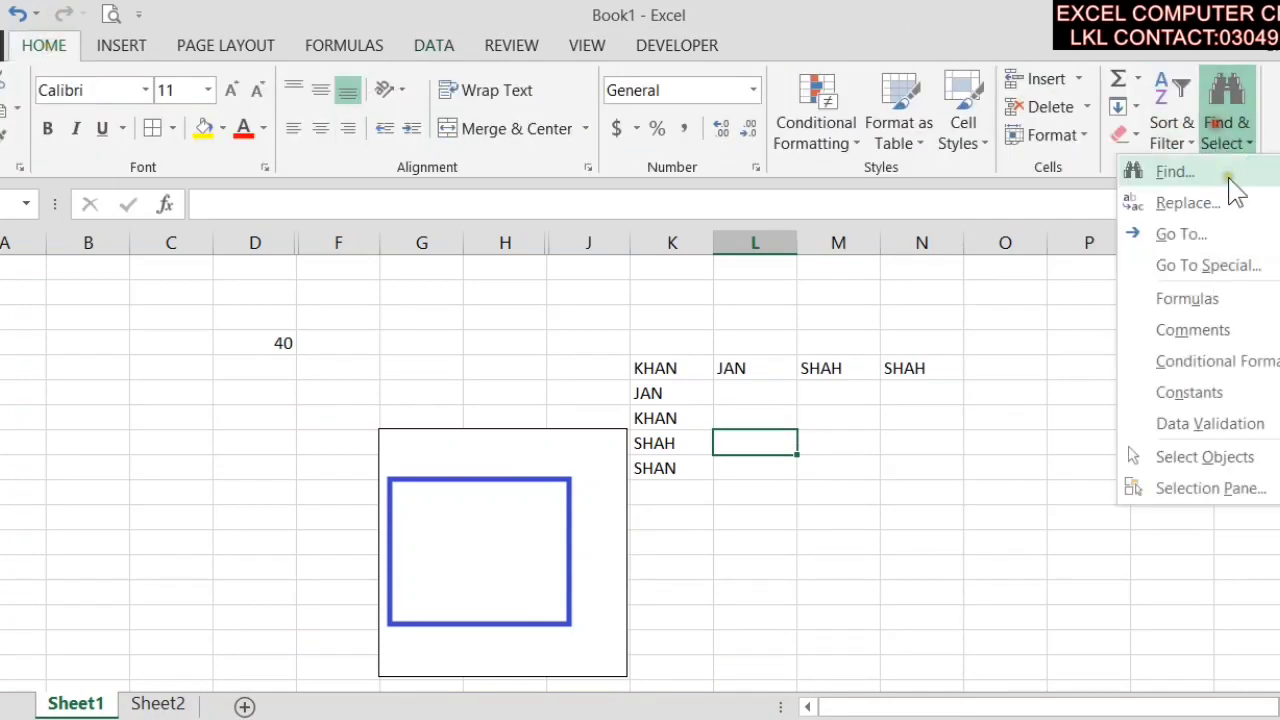
left_click(1157, 267)
left_click(1058, 399)
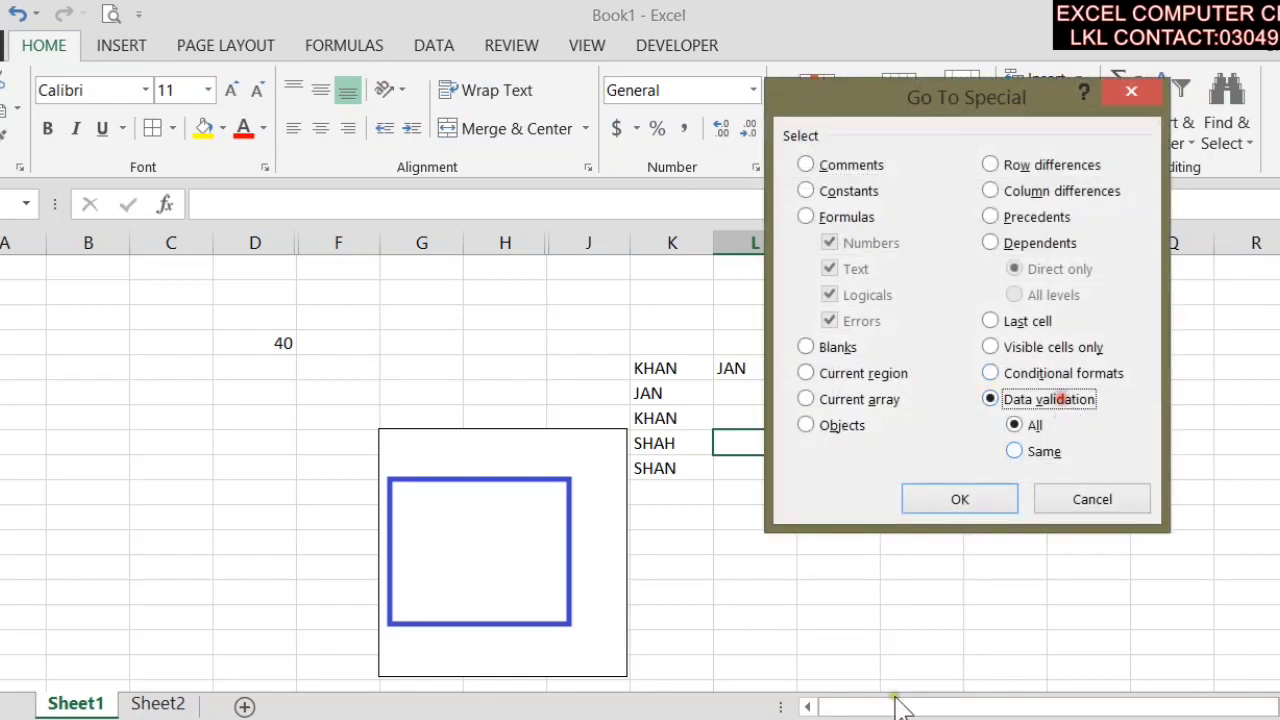
left_click(966, 500)
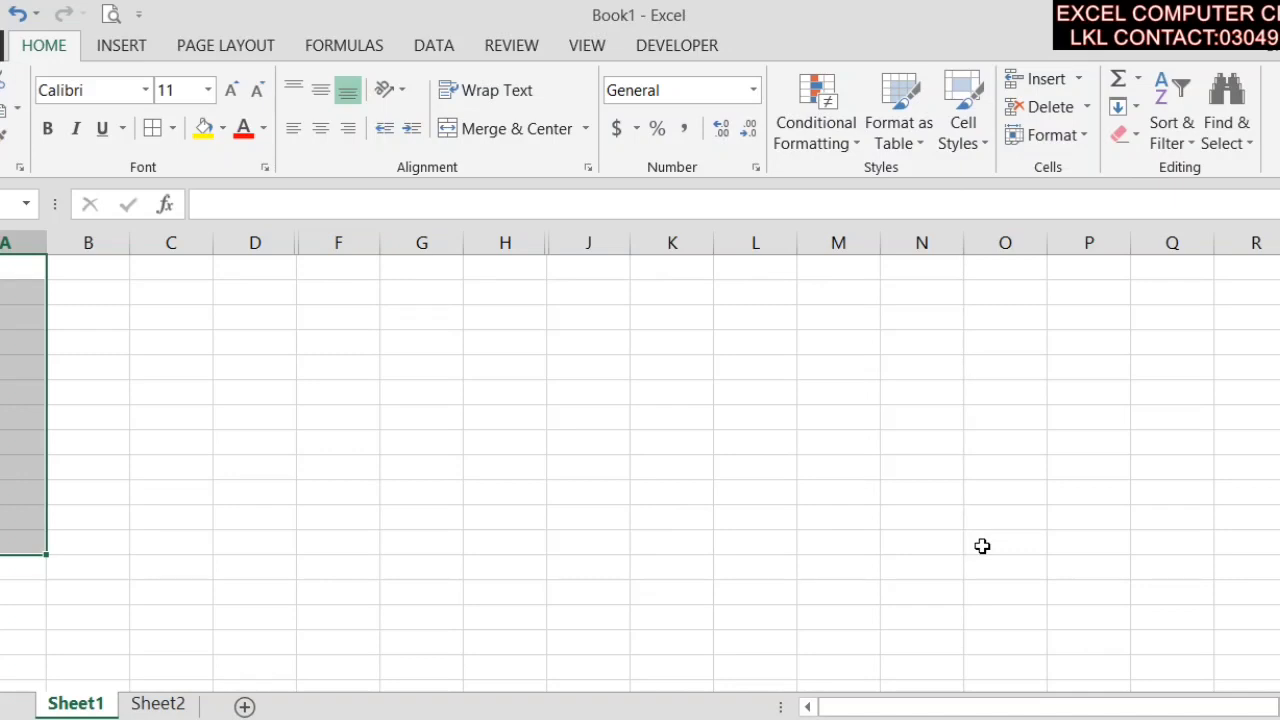
- Deselect the validated cells by selecting an empty cell in column O, and show the Selection pane
left_click(987, 544)
left_click(1228, 128)
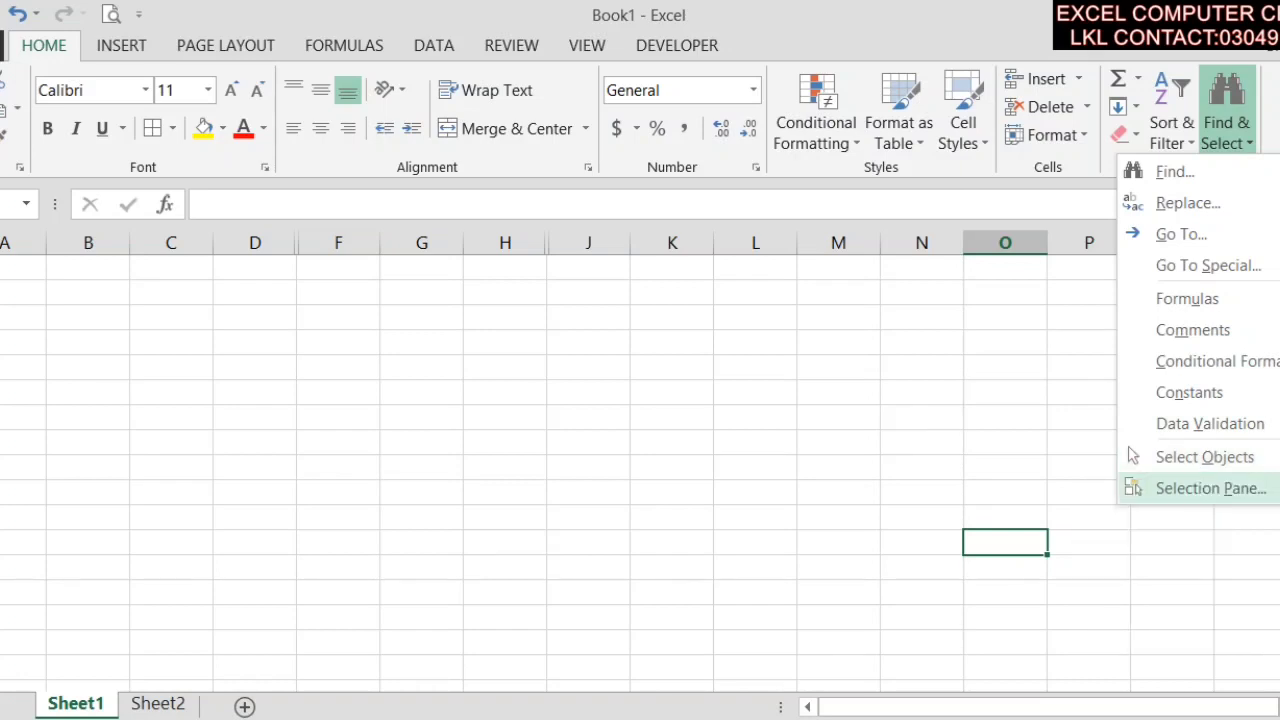
left_click(1210, 488)
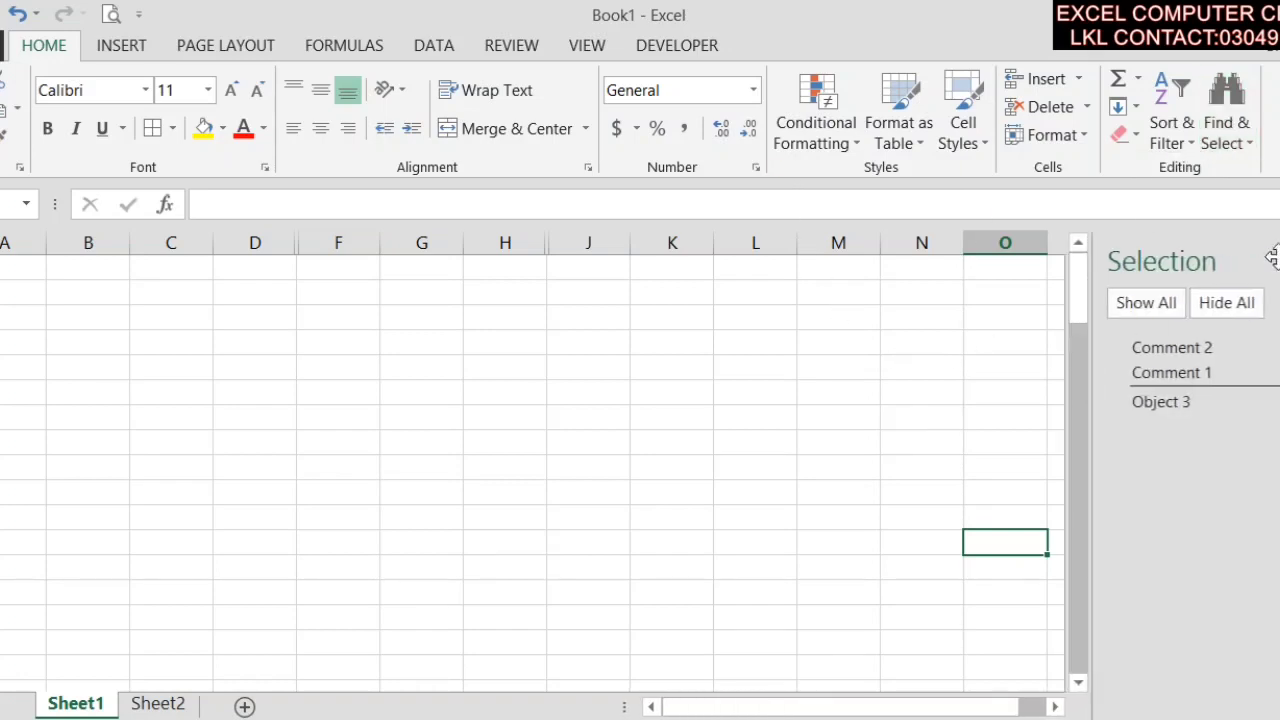